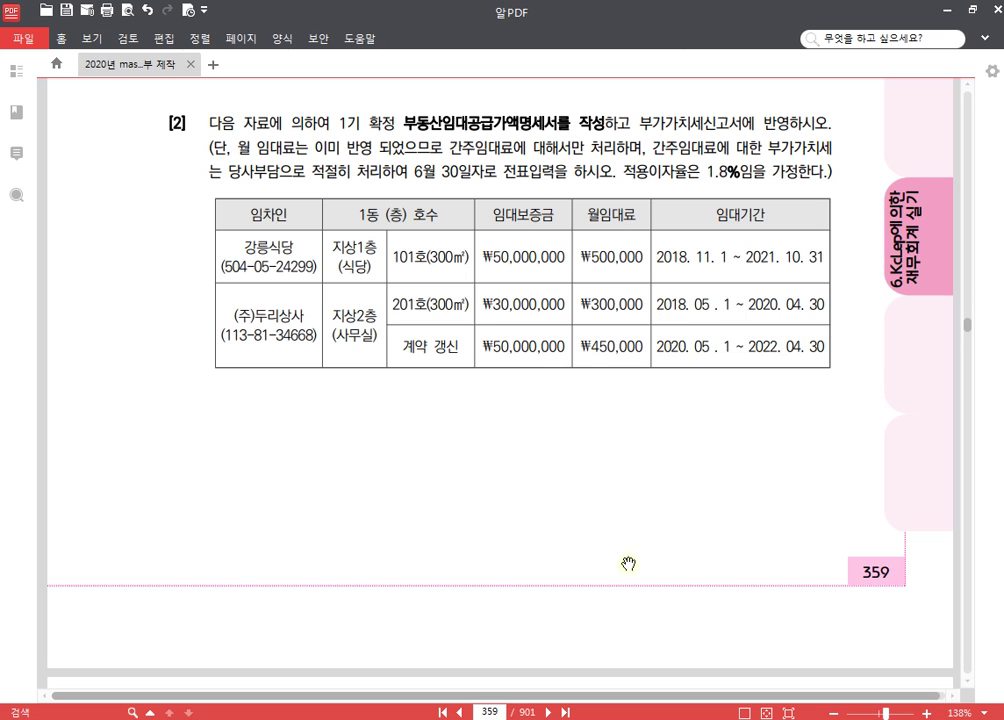
# Switch to KcLep, close the voucher entry and credit card sales summary windows, and open the real estate rental supply statement (부동산임대공급가액명세서).
pyautogui.hotkey('alt', 'Tab')
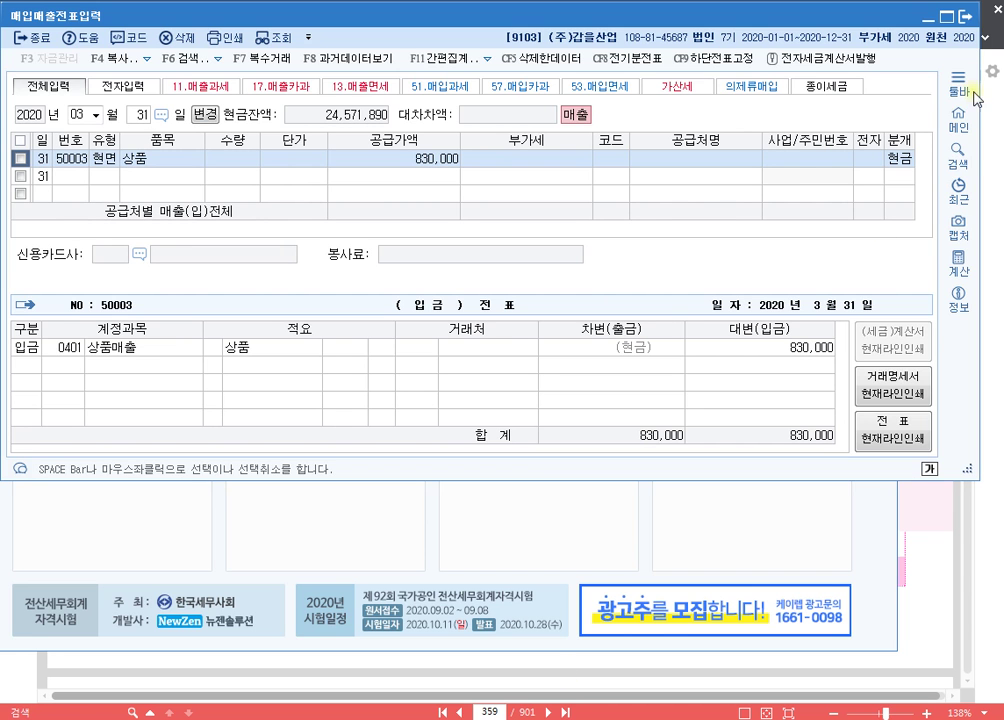
pyautogui.click(965, 17)
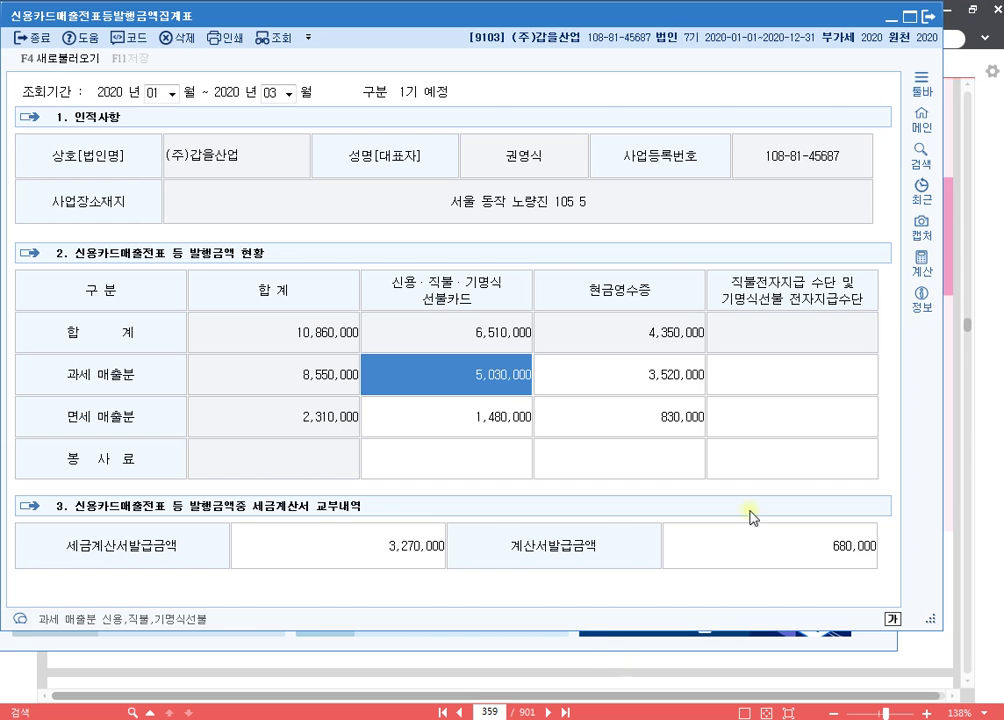
pyautogui.click(929, 16)
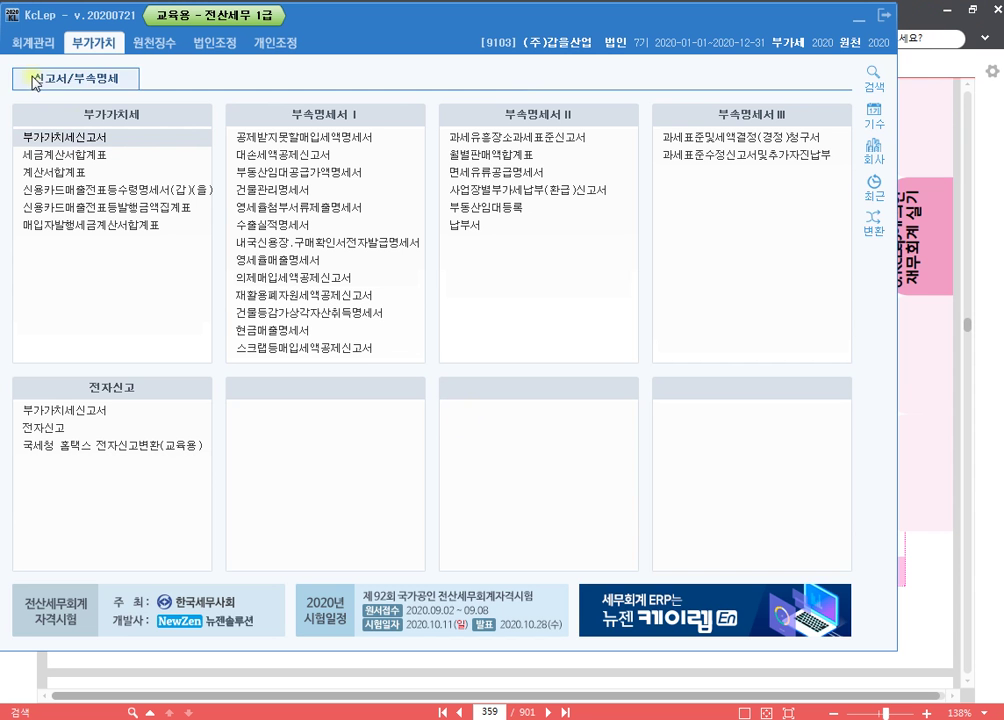
pyautogui.doubleClick(352, 181)
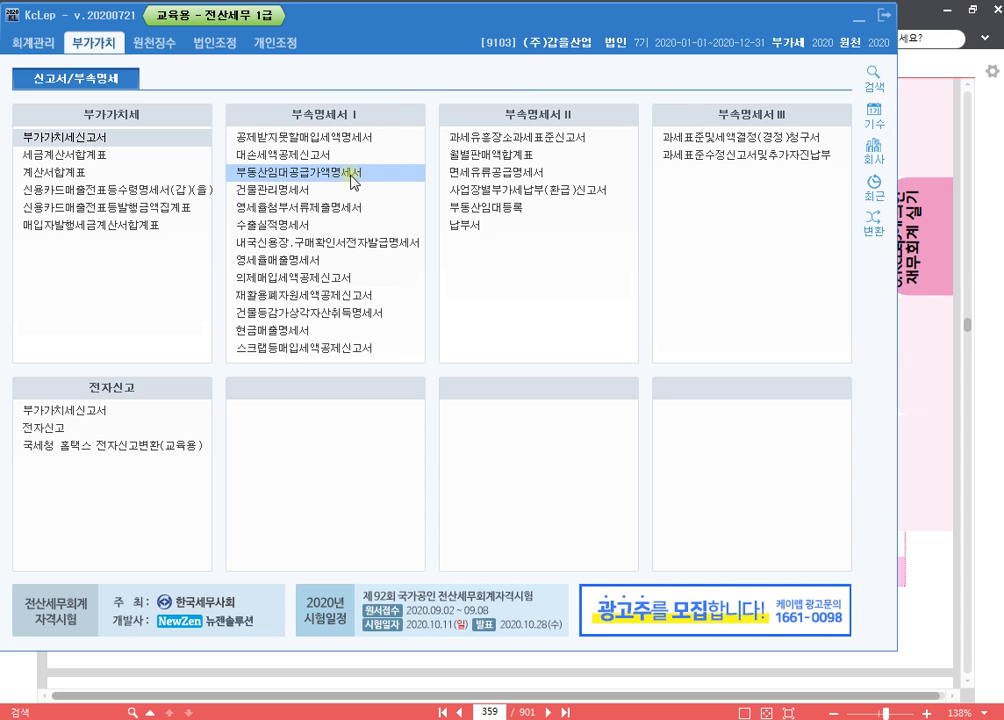
pyautogui.doubleClick(352, 181)
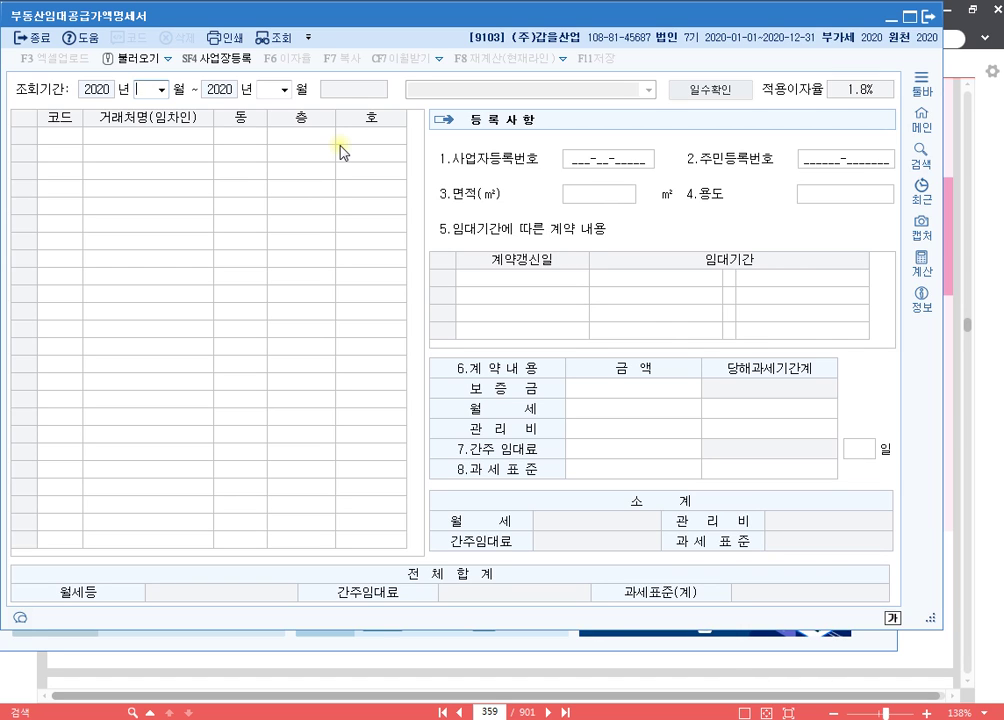
# Set the statement's inquiry period to April through June 2020 and load it.
pyautogui.write('4')
pyautogui.press('Return')
pyautogui.write('6')
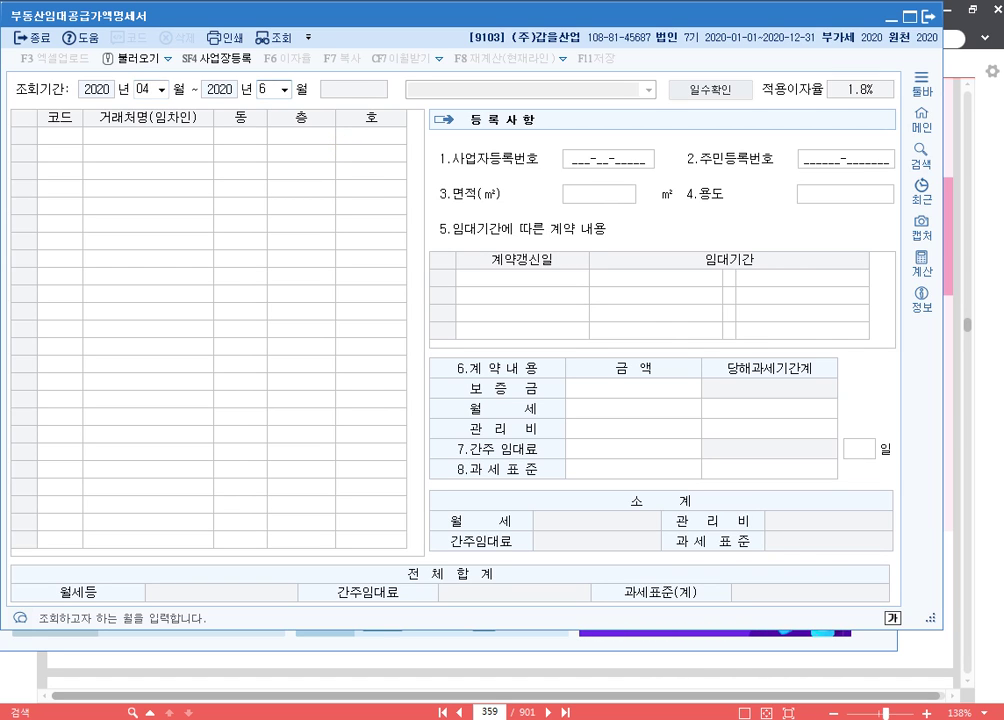
pyautogui.press('Return')
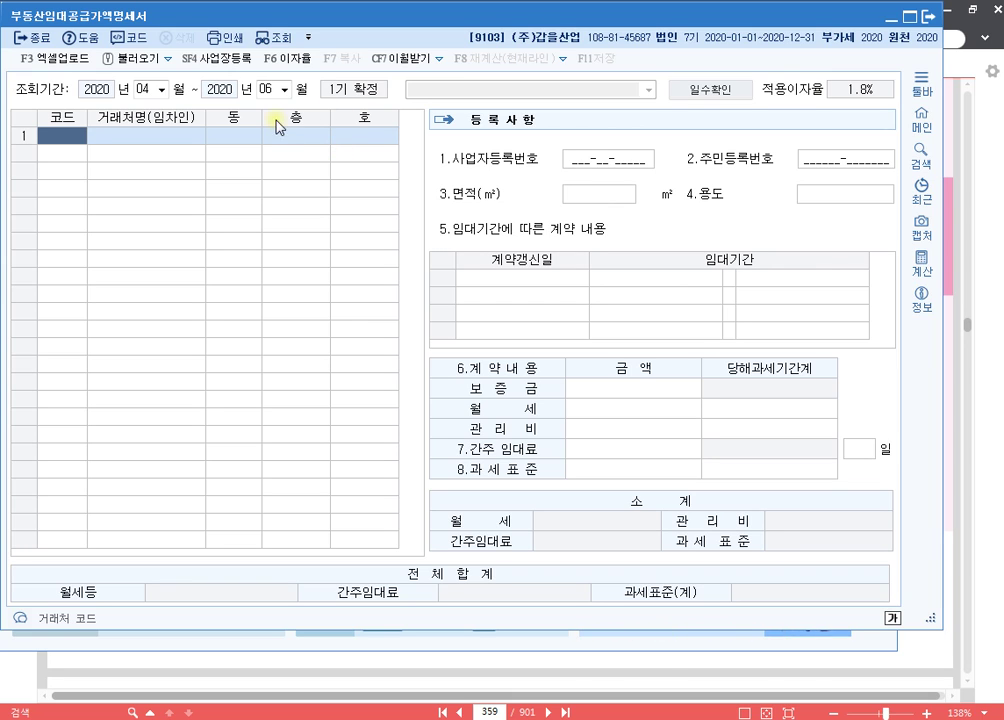
pyautogui.click(160, 143)
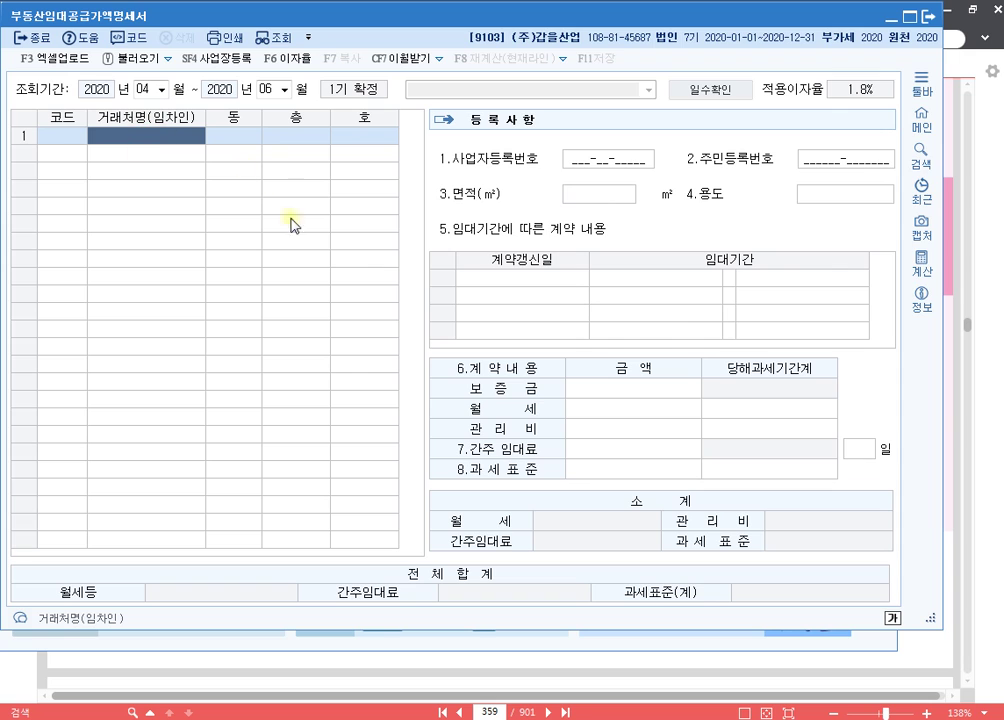
pyautogui.click(235, 139)
pyautogui.click(309, 139)
pyautogui.click(368, 138)
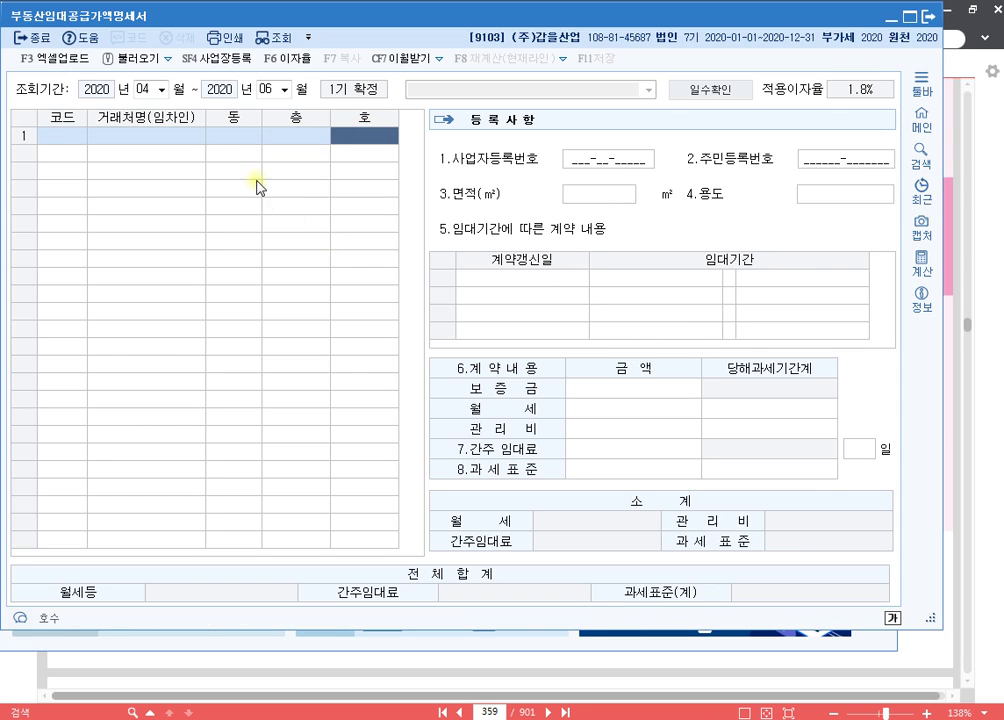
pyautogui.click(160, 146)
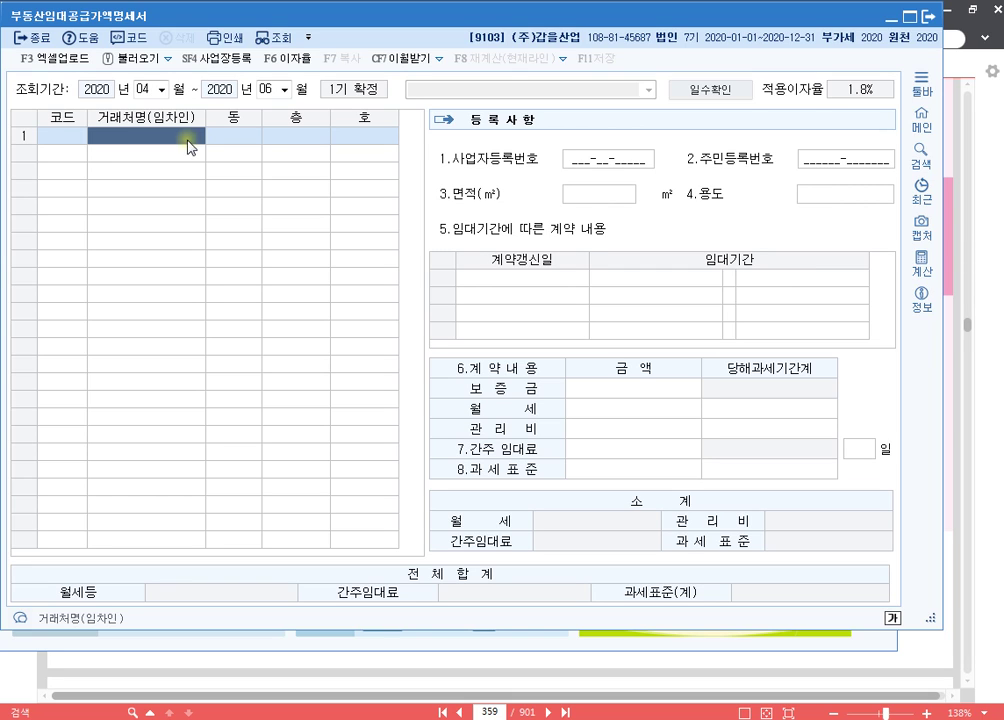
pyautogui.click(255, 145)
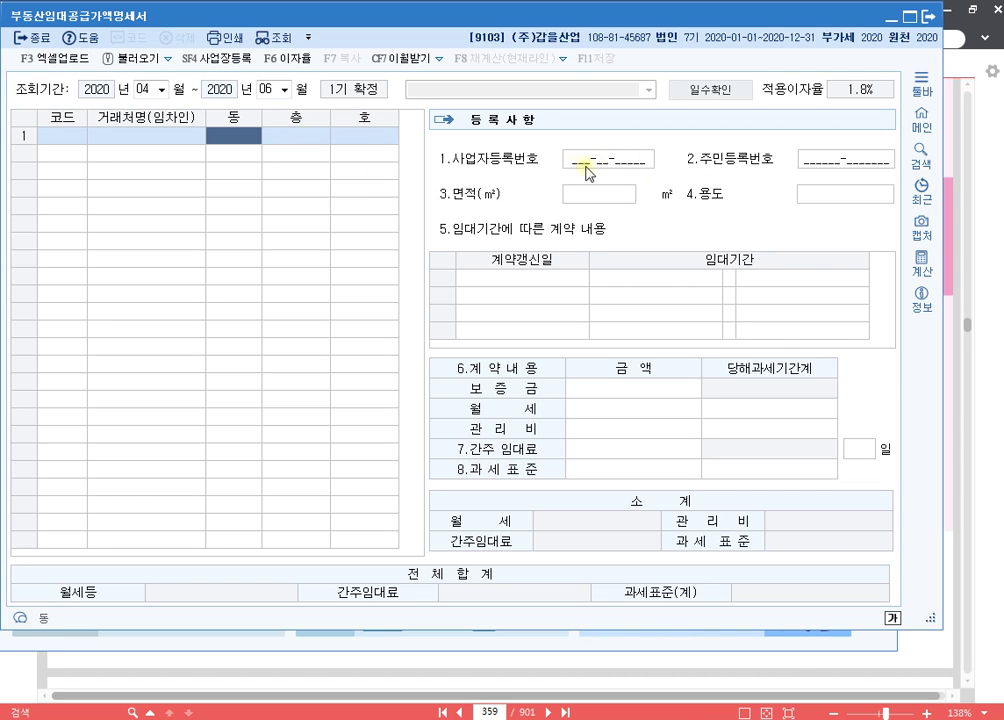
# Underline the business registration number, area, use and lease period fields with the screen pen.
pyautogui.press('F12')
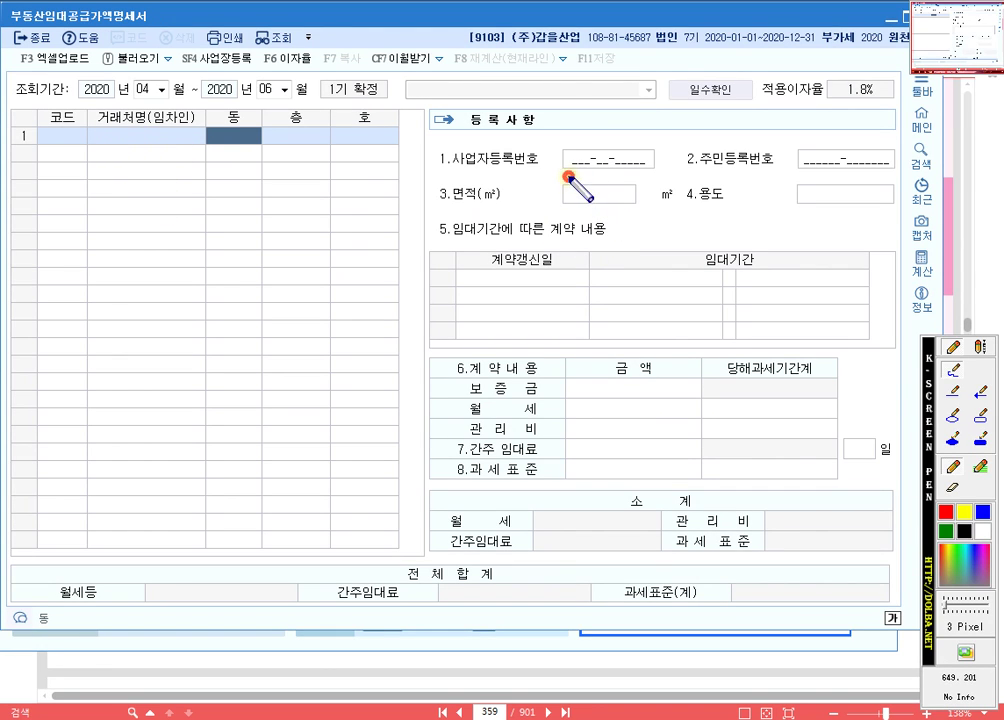
pyautogui.moveTo(568, 176); pyautogui.dragTo(646, 182)
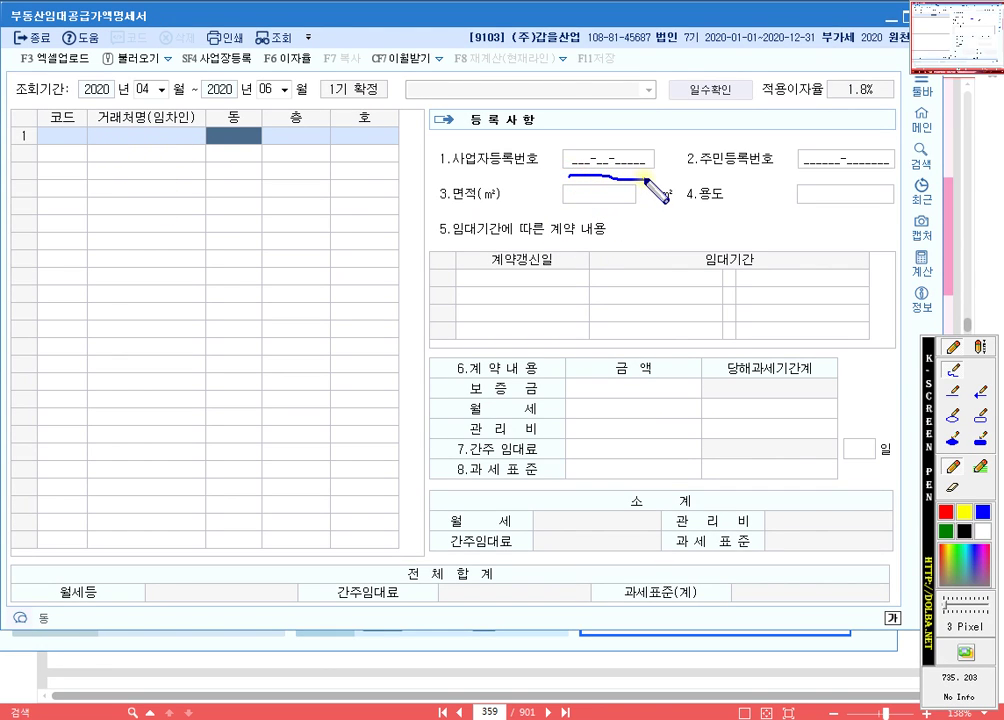
pyautogui.moveTo(563, 213); pyautogui.dragTo(634, 212)
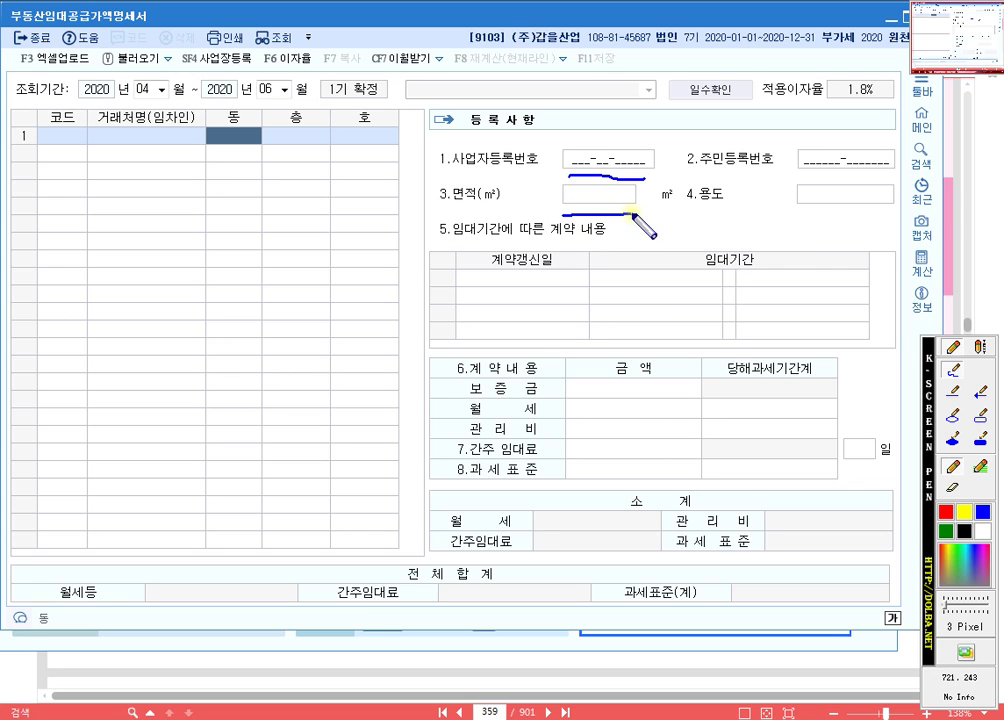
pyautogui.moveTo(776, 215); pyautogui.dragTo(900, 213)
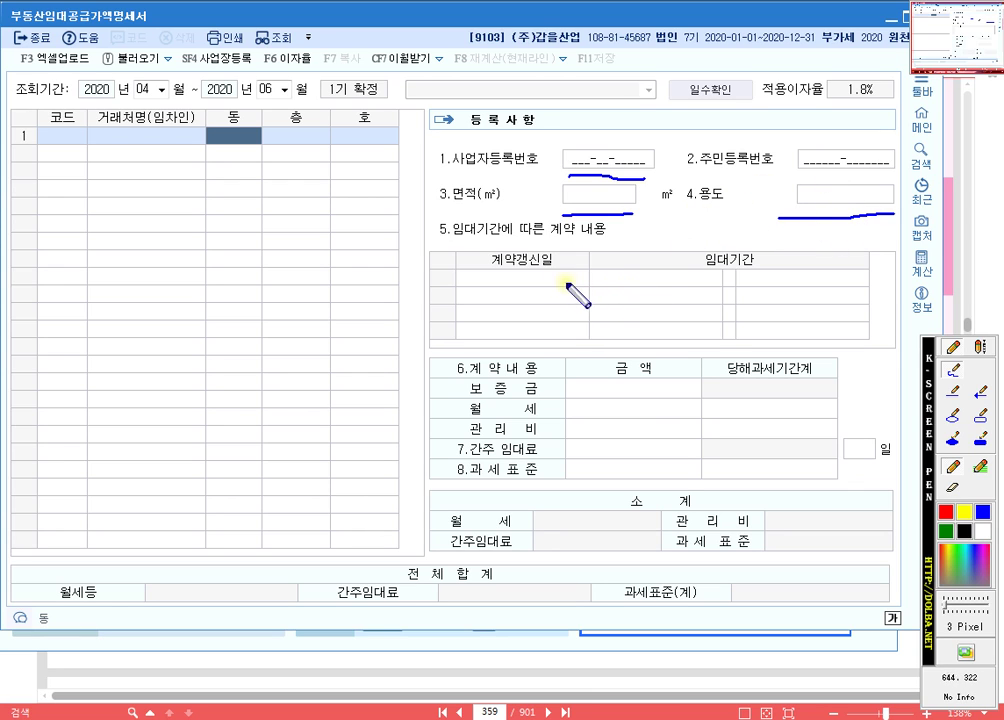
pyautogui.moveTo(600, 284); pyautogui.dragTo(852, 282)
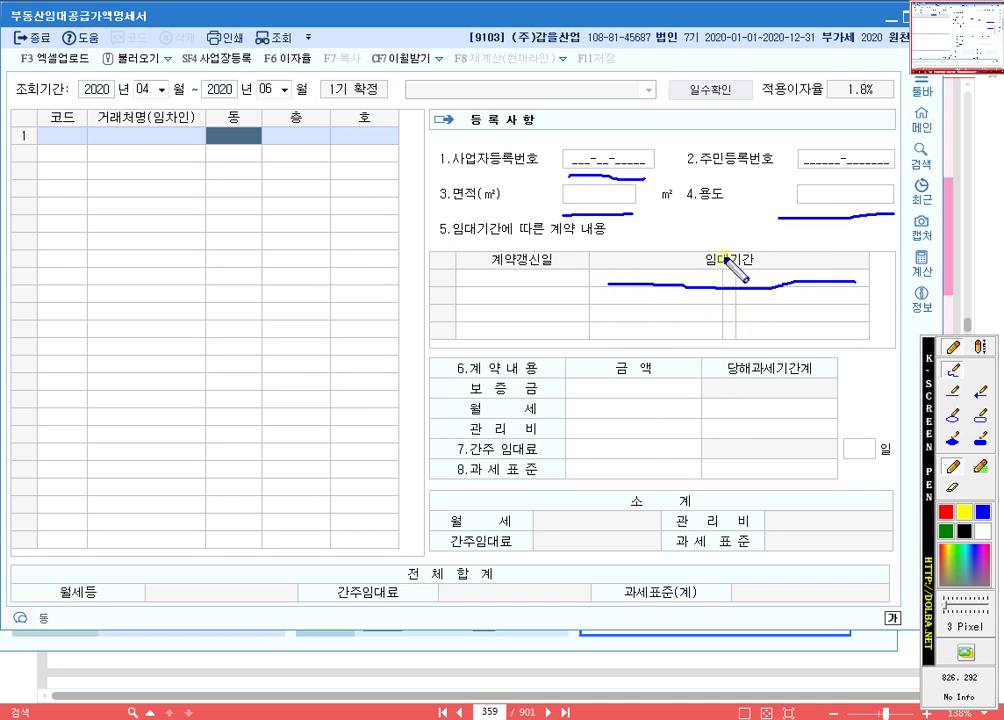
# Circle the inquiry months, day count and lease end date, and underline the deposit and monthly rent amounts.
pyautogui.moveTo(270, 110)
pyautogui.mouseDown()
pyautogui.moveTo(110, 102)
pyautogui.moveTo(240, 52)
pyautogui.moveTo(283, 98)
pyautogui.mouseUp()
pyautogui.moveTo(880, 428)
pyautogui.mouseDown()
pyautogui.moveTo(848, 420)
pyautogui.moveTo(884, 445)
pyautogui.moveTo(872, 466)
pyautogui.mouseUp()
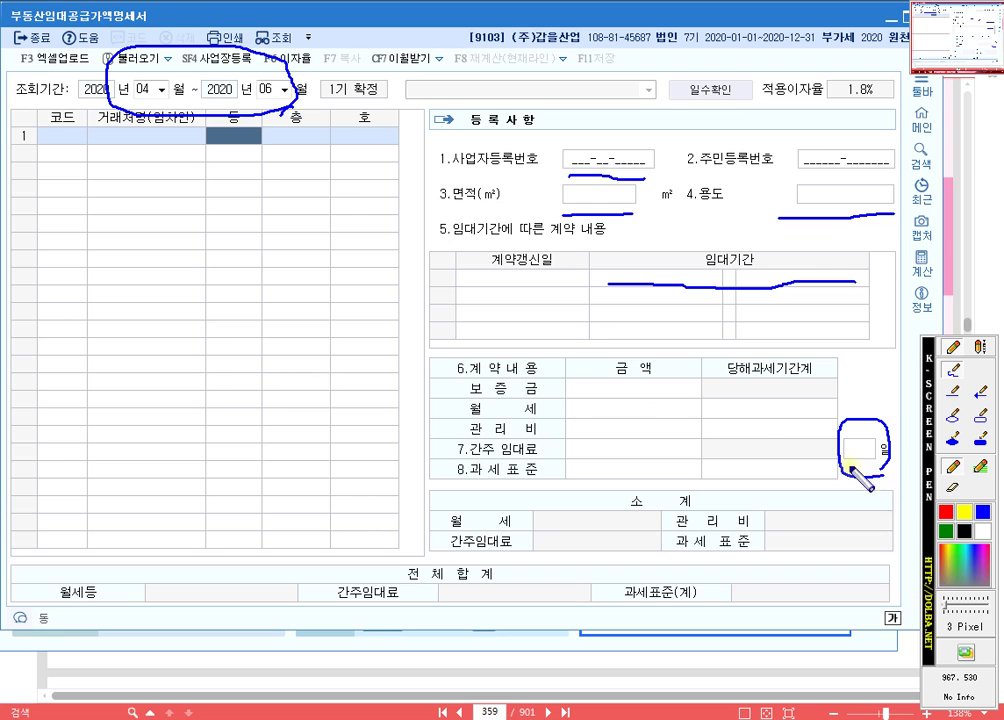
pyautogui.moveTo(580, 397); pyautogui.dragTo(692, 404)
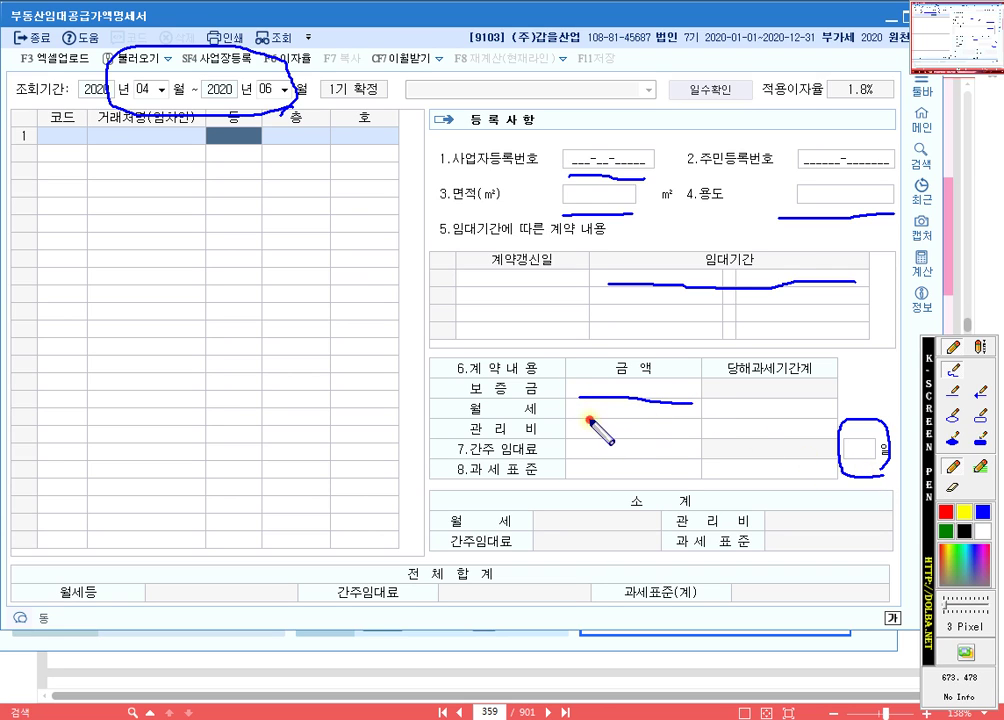
pyautogui.moveTo(590, 419); pyautogui.dragTo(697, 420)
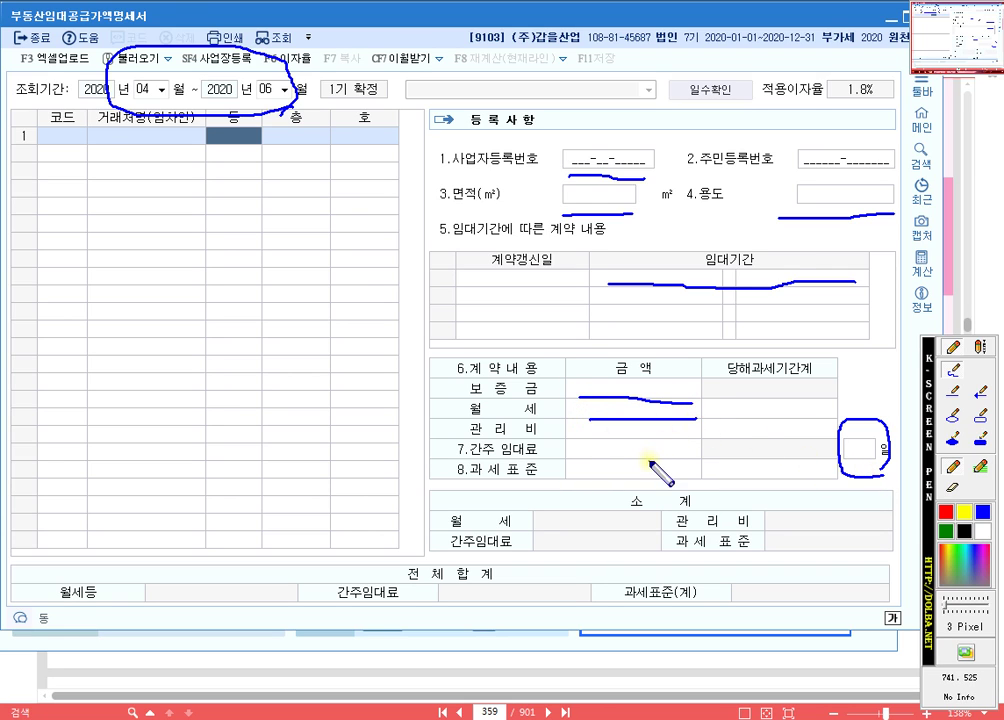
pyautogui.moveTo(834, 290)
pyautogui.mouseDown()
pyautogui.moveTo(769, 283)
pyautogui.moveTo(850, 270)
pyautogui.mouseUp()
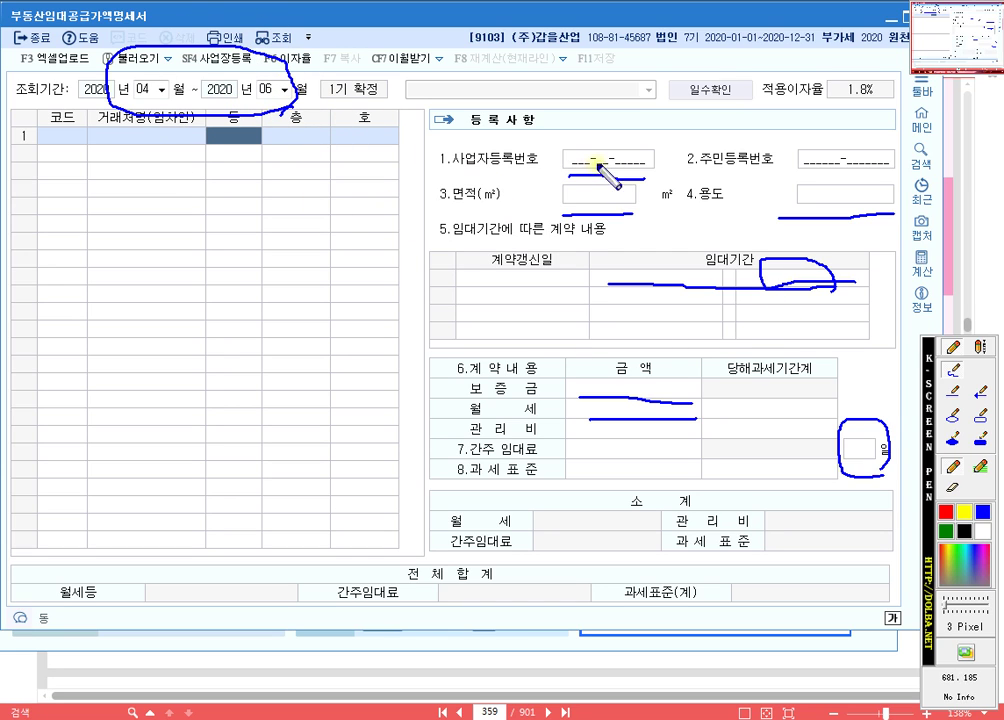
# Mark the contract renewal date and the second row's lease start and end dates, and clear all pen markings.
pyautogui.moveTo(576, 316)
pyautogui.mouseDown()
pyautogui.moveTo(511, 320)
pyautogui.moveTo(560, 287)
pyautogui.moveTo(572, 312)
pyautogui.mouseUp()
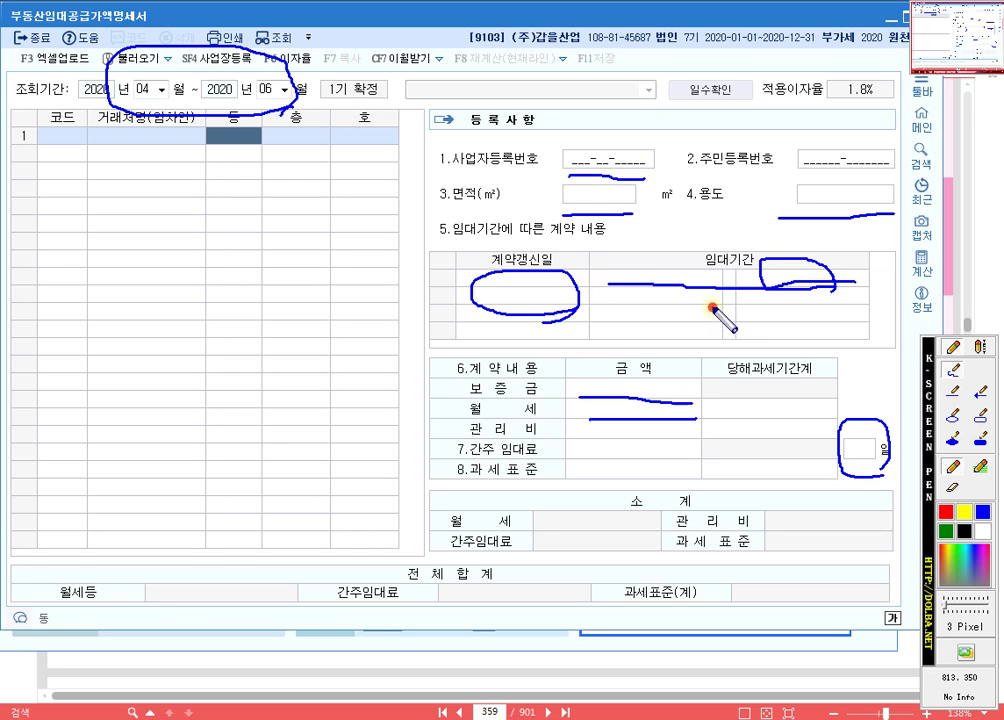
pyautogui.moveTo(690, 283)
pyautogui.mouseDown()
pyautogui.moveTo(600, 296)
pyautogui.moveTo(708, 316)
pyautogui.moveTo(701, 320)
pyautogui.mouseUp()
pyautogui.moveTo(764, 310); pyautogui.dragTo(856, 307)
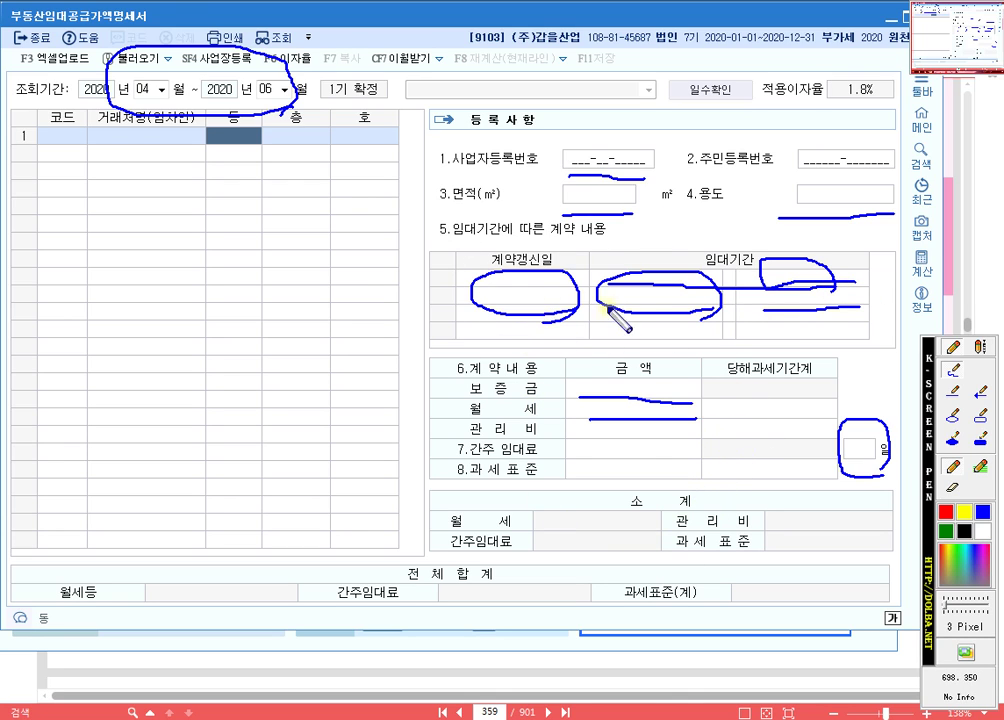
pyautogui.click(703, 302)
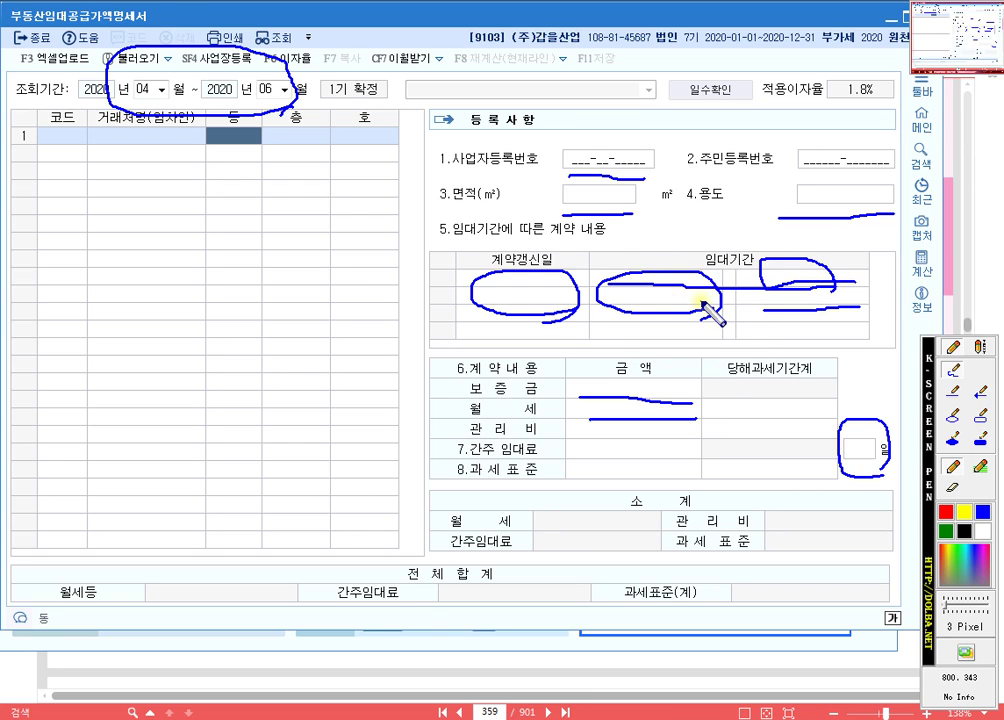
pyautogui.click(813, 299)
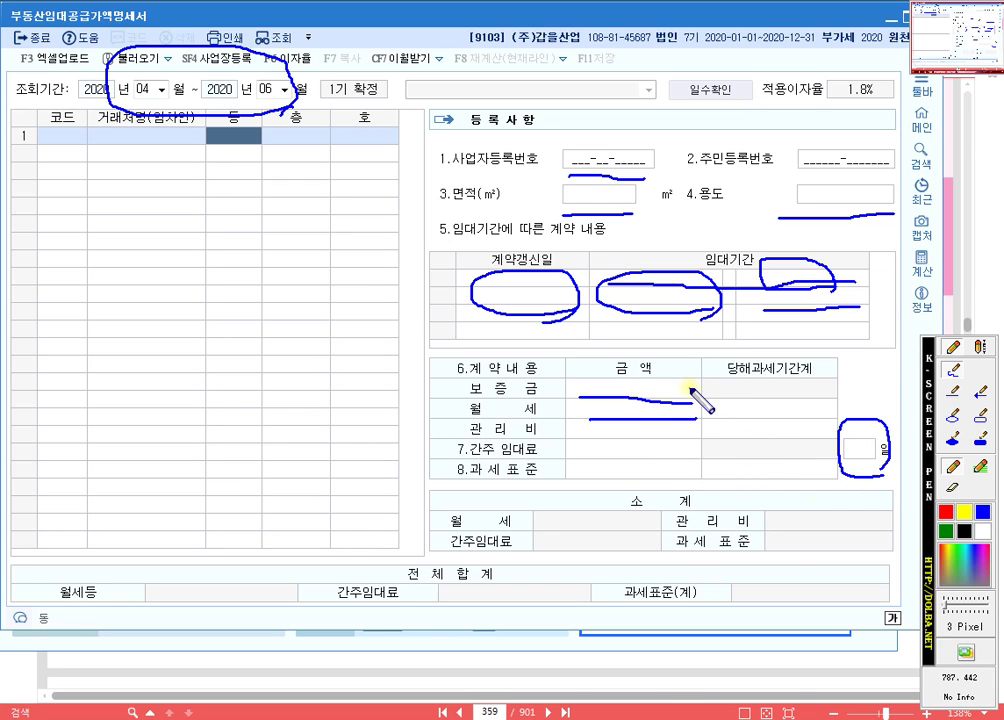
pyautogui.press('Escape')
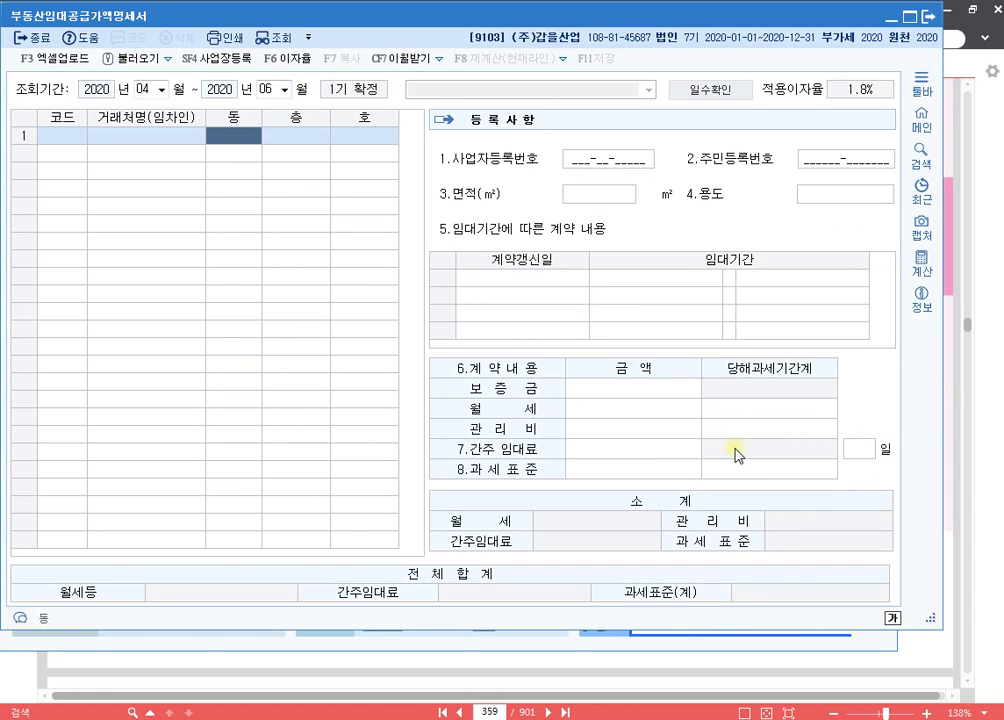
# Mark the deemed rent and tax base amounts, the monthly rent and management fee rows, and the three overall total labels with the screen pen.
pyautogui.hotkey('ctrl', '2')
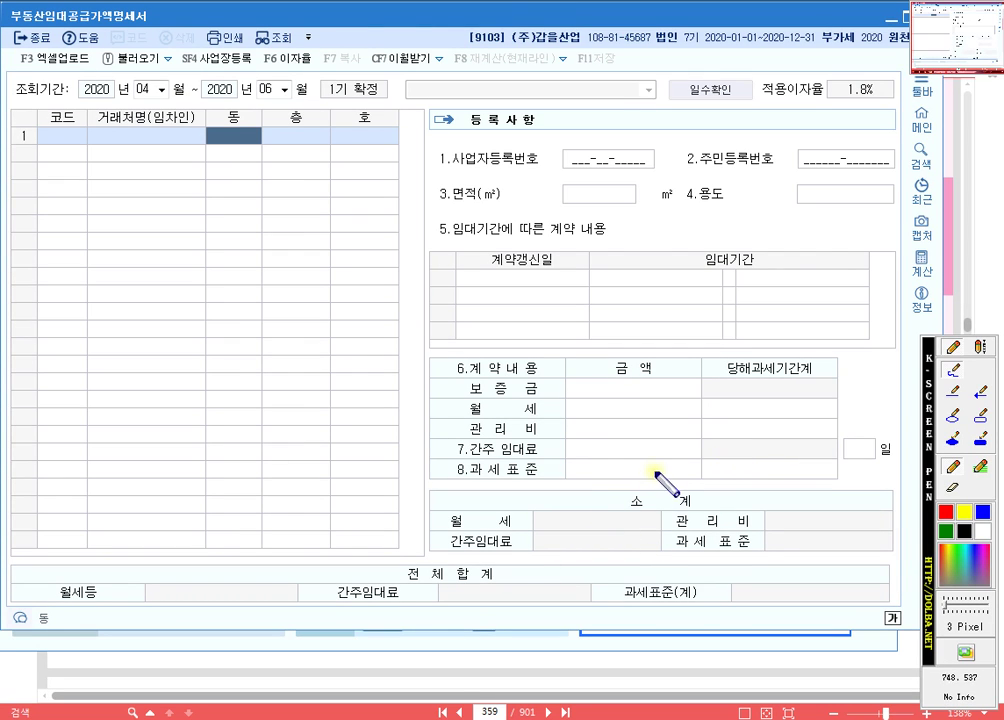
pyautogui.moveTo(660, 476)
pyautogui.mouseDown()
pyautogui.moveTo(575, 432)
pyautogui.moveTo(695, 450)
pyautogui.moveTo(662, 476)
pyautogui.mouseUp()
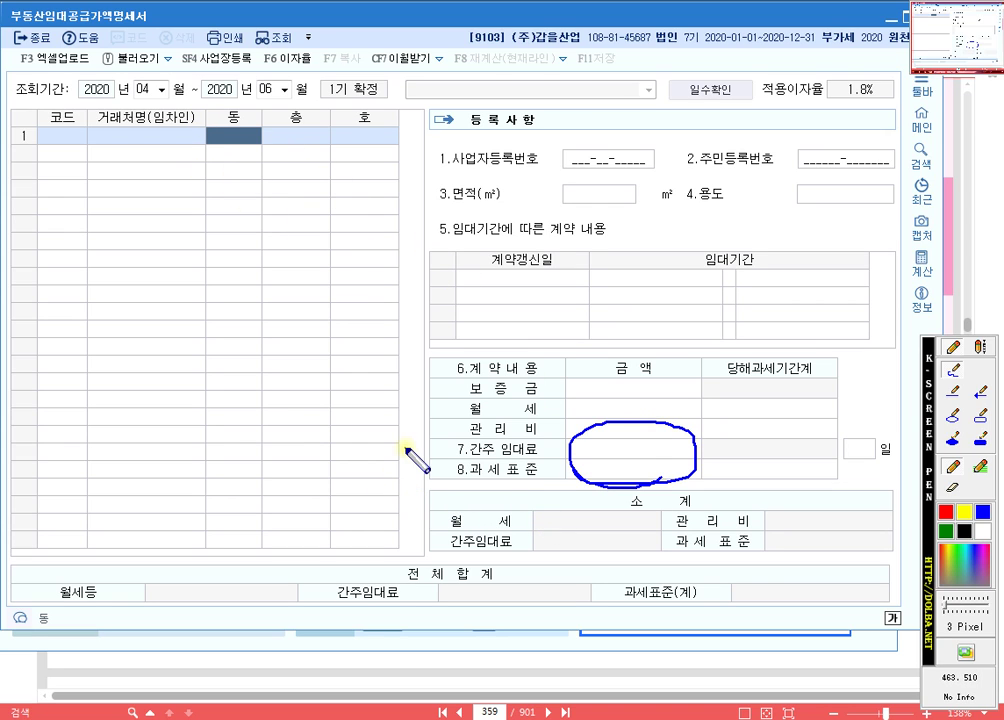
pyautogui.moveTo(701, 594)
pyautogui.mouseDown()
pyautogui.moveTo(623, 588)
pyautogui.moveTo(722, 597)
pyautogui.moveTo(638, 610)
pyautogui.mouseUp()
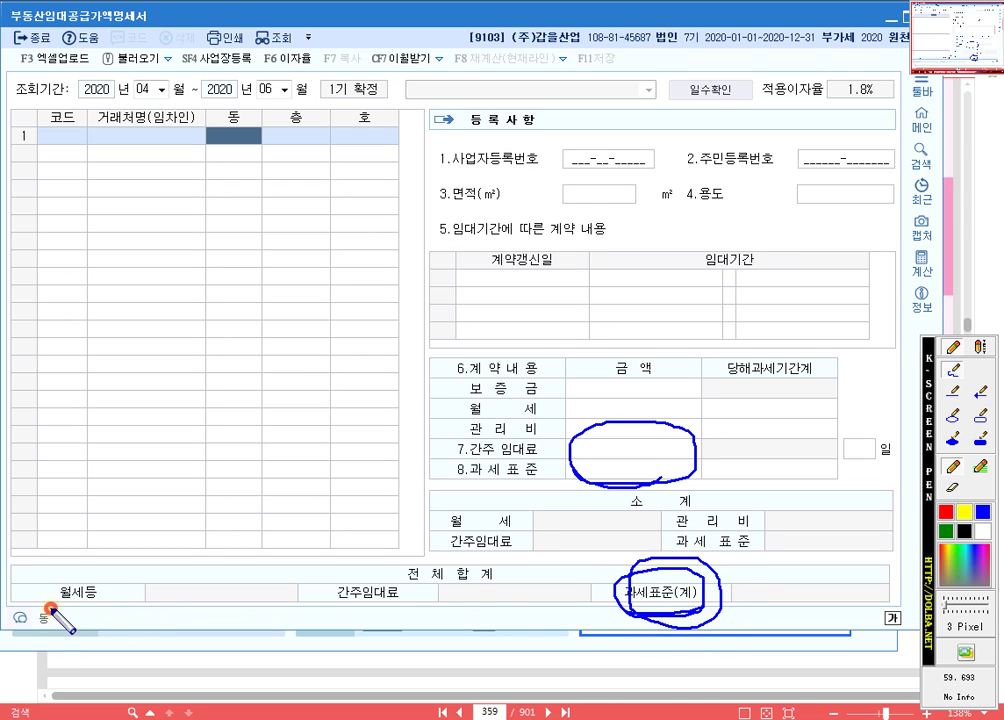
pyautogui.moveTo(50, 606); pyautogui.dragTo(118, 606)
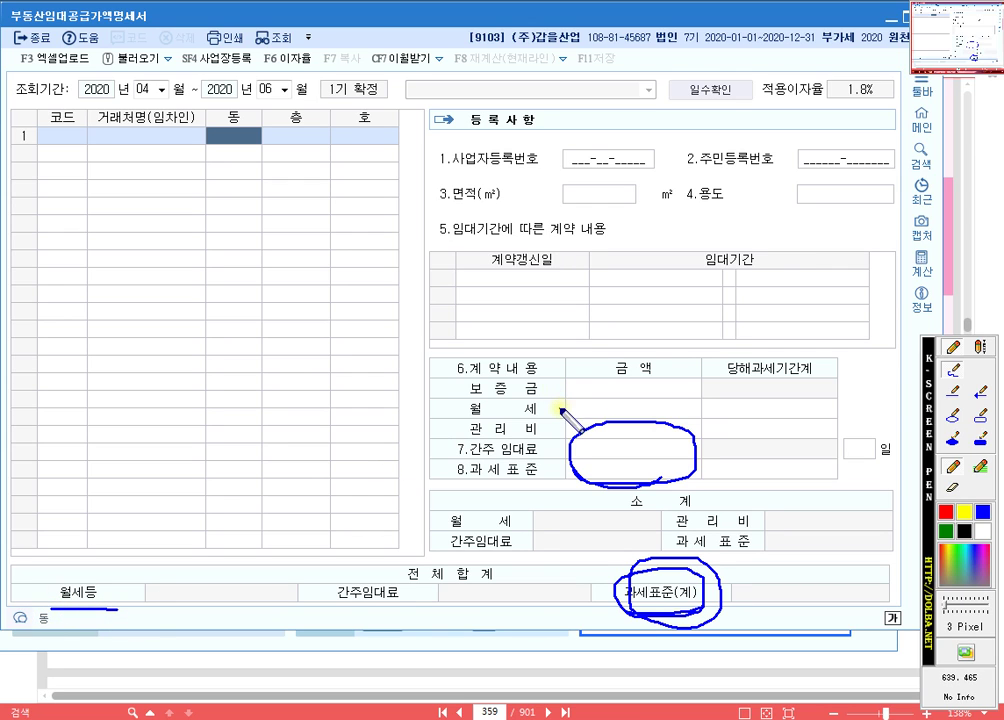
pyautogui.moveTo(561, 408); pyautogui.dragTo(561, 432)
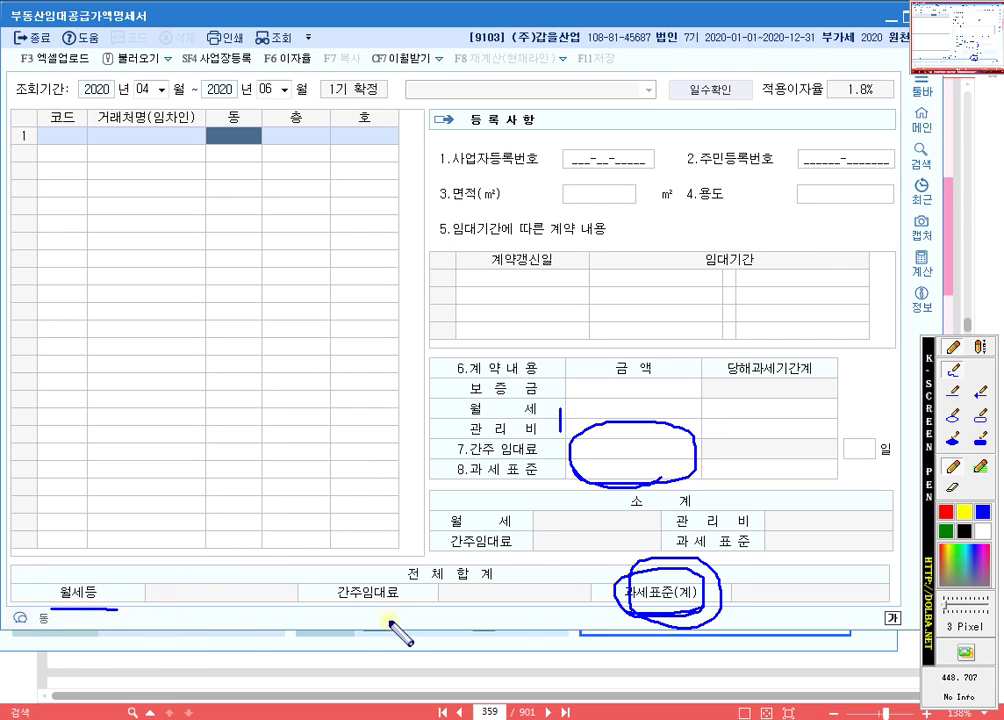
pyautogui.moveTo(611, 613)
pyautogui.mouseDown()
pyautogui.moveTo(371, 620)
pyautogui.moveTo(325, 580)
pyautogui.moveTo(600, 582)
pyautogui.moveTo(597, 619)
pyautogui.mouseUp()
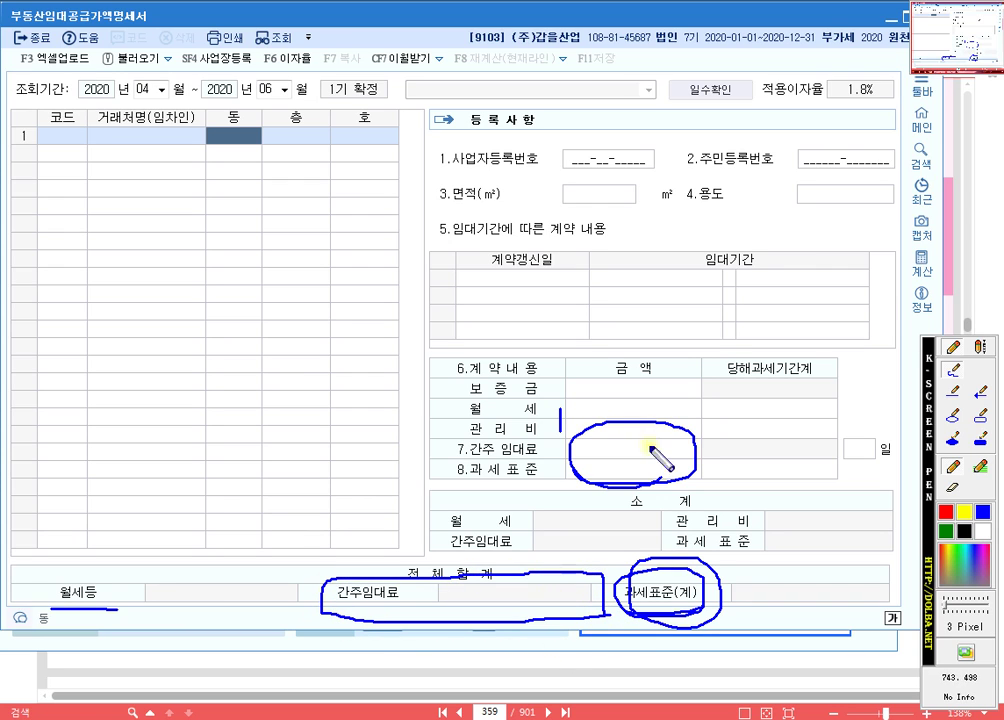
# Circle the applied interest rate field and the interest rate (이자율) command, and underline the rate value.
pyautogui.moveTo(884, 113)
pyautogui.mouseDown()
pyautogui.moveTo(863, 49)
pyautogui.moveTo(872, 80)
pyautogui.moveTo(845, 55)
pyautogui.moveTo(838, 104)
pyautogui.mouseUp()
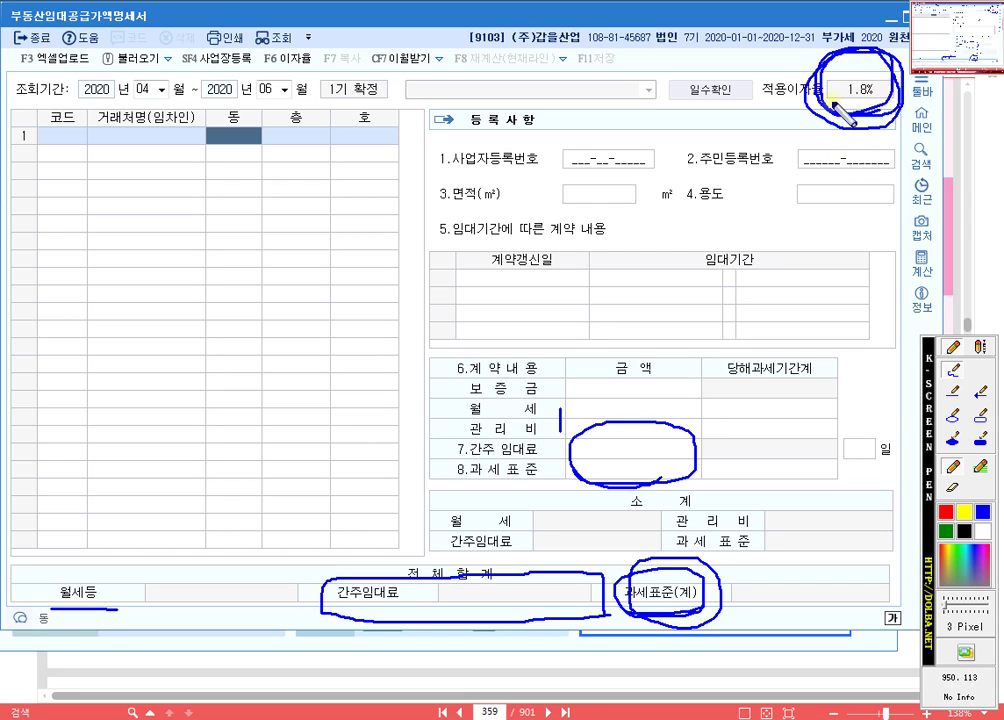
pyautogui.press('ctrl')
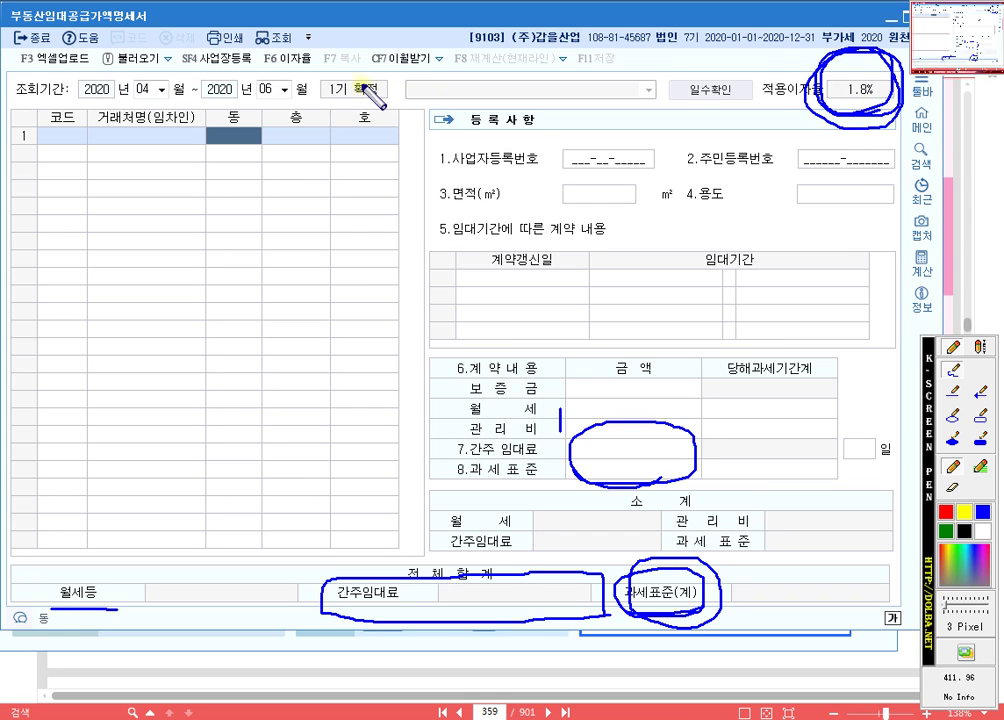
pyautogui.moveTo(262, 48)
pyautogui.mouseDown()
pyautogui.moveTo(240, 62)
pyautogui.moveTo(318, 62)
pyautogui.mouseUp()
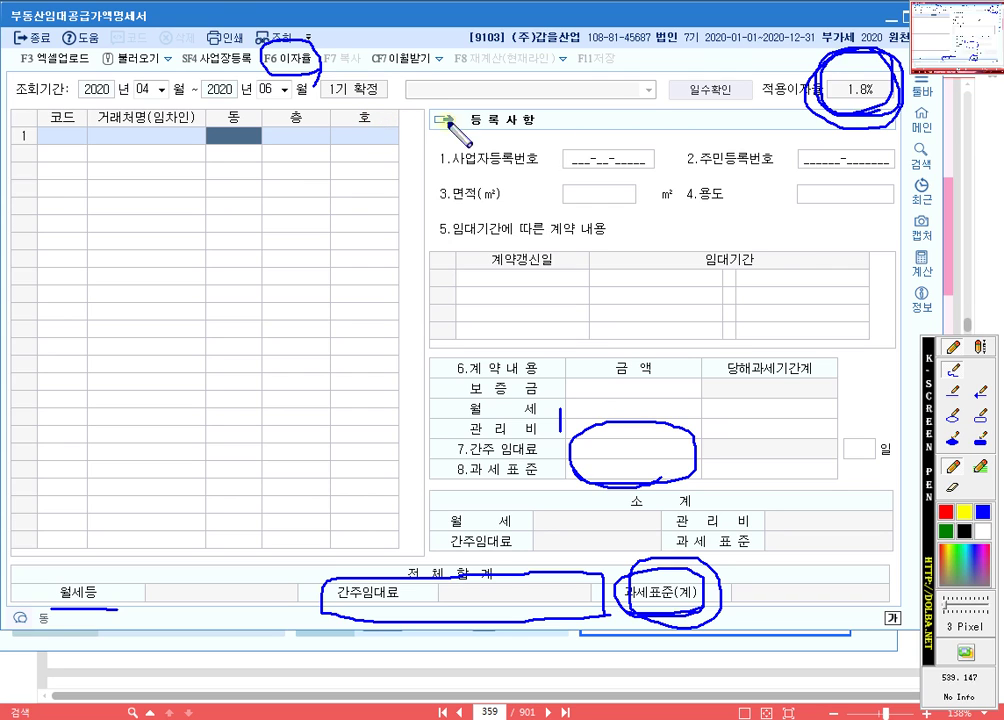
pyautogui.moveTo(847, 97); pyautogui.dragTo(873, 96)
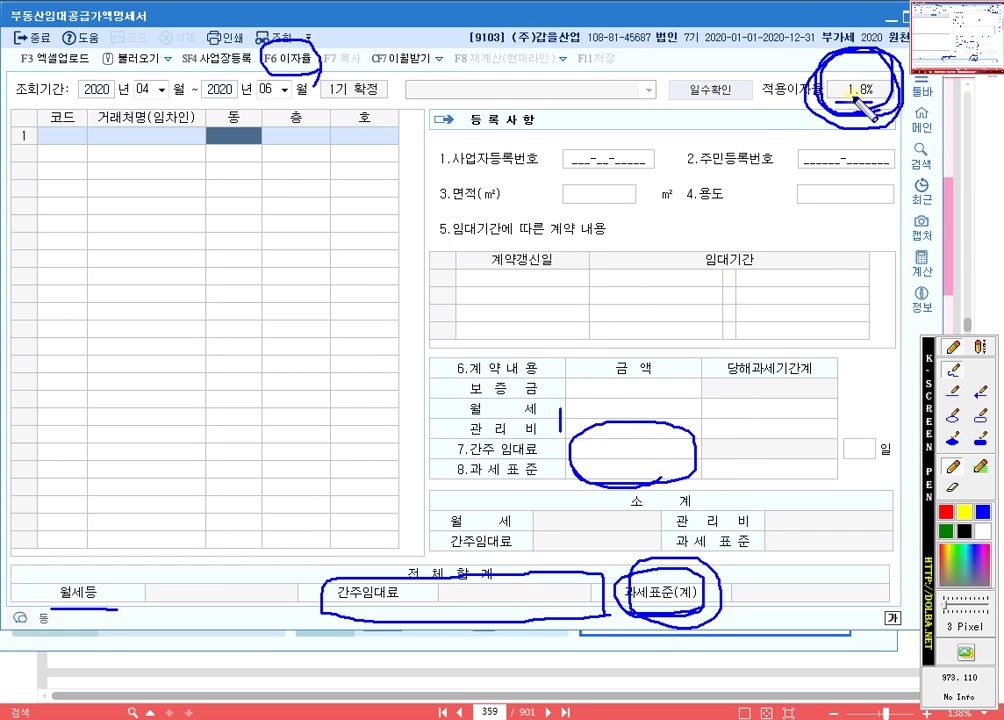
# Clear the pen markings, switch to the exercise PDF (알PDF), and highlight 전표입력 and 부가가치세신고서에 반영 in yellow.
pyautogui.press('Escape')
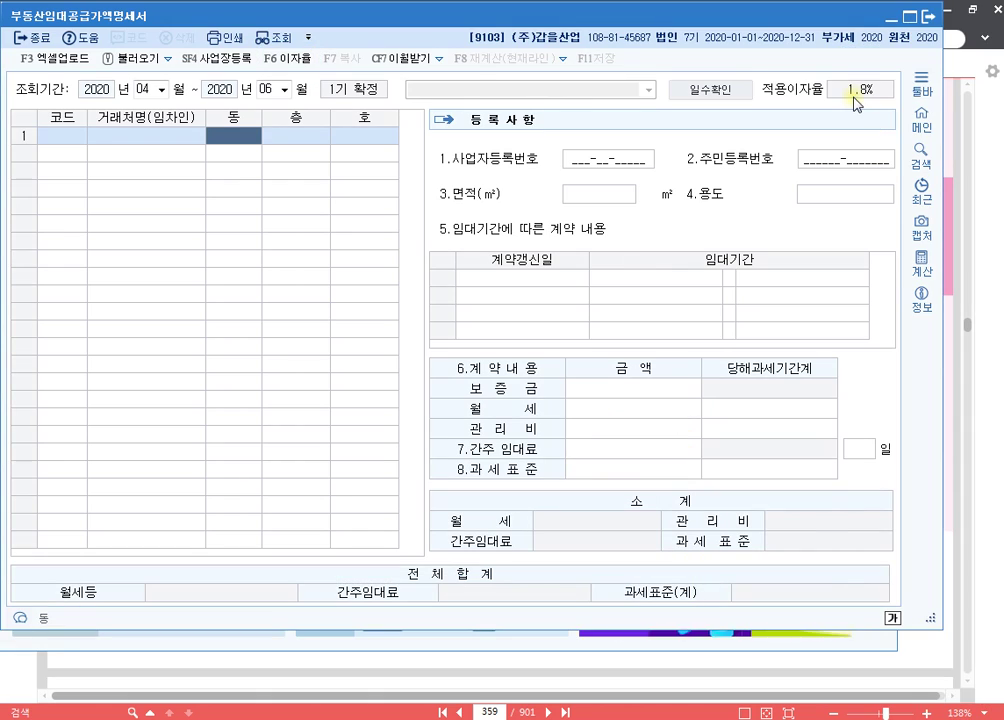
pyautogui.click(119, 134)
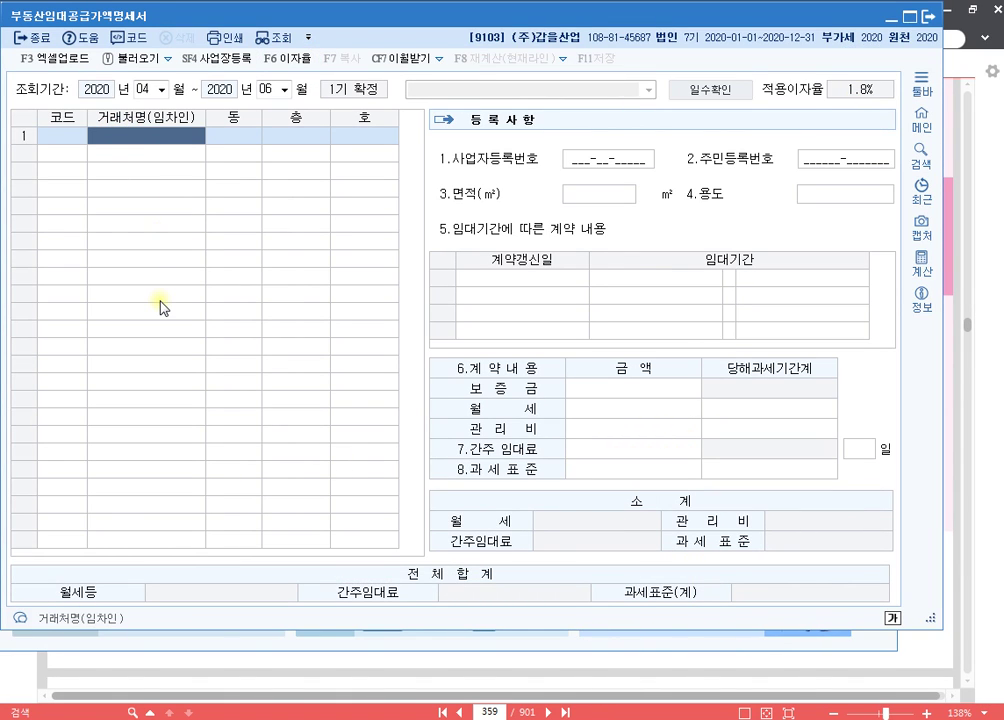
pyautogui.click(406, 662)
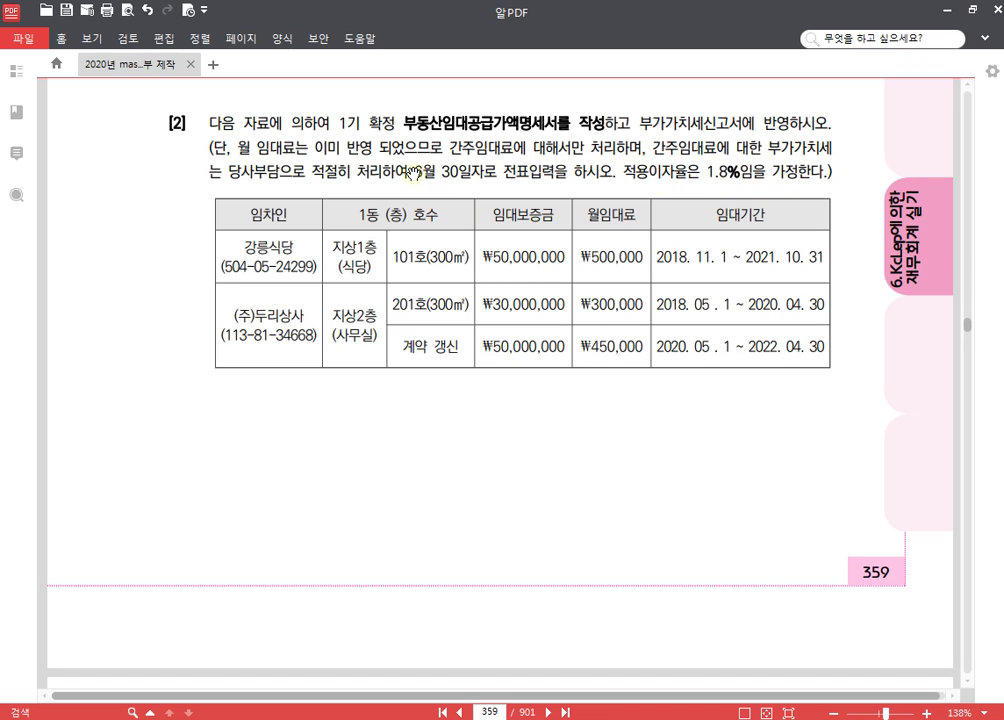
pyautogui.moveTo(411, 170); pyautogui.dragTo(541, 172)
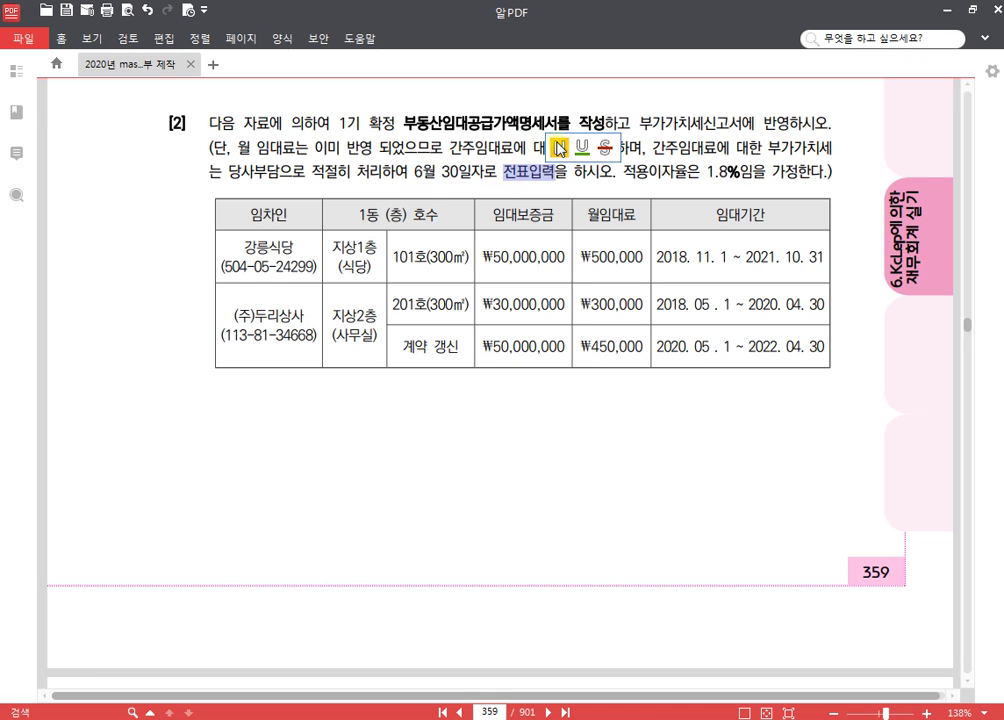
pyautogui.click(578, 143)
pyautogui.moveTo(636, 122); pyautogui.dragTo(780, 123)
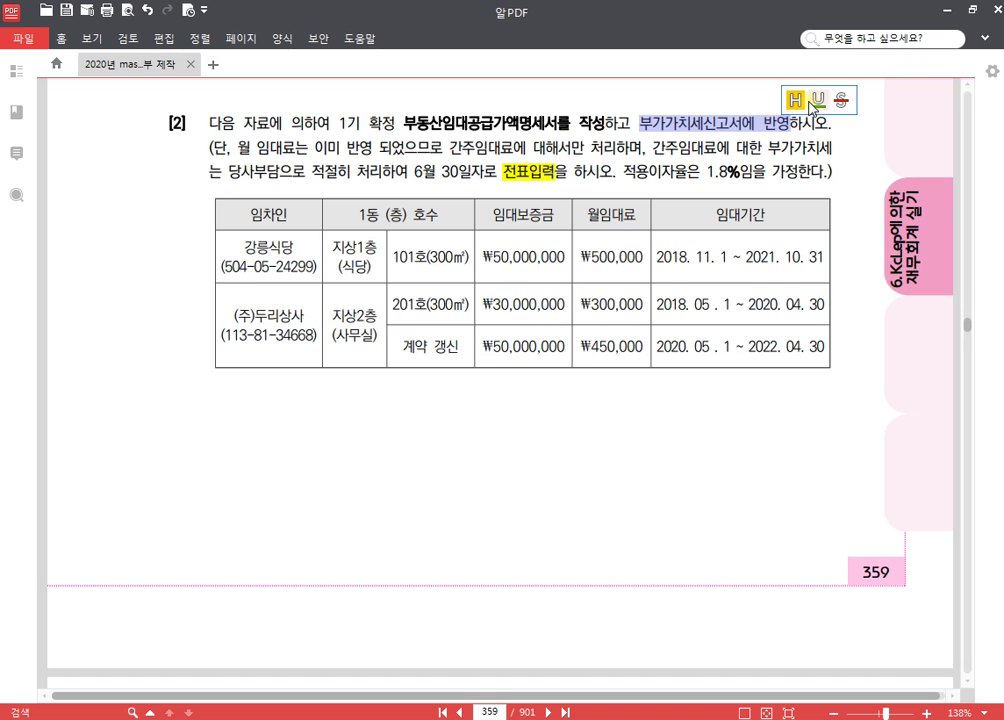
pyautogui.click(795, 100)
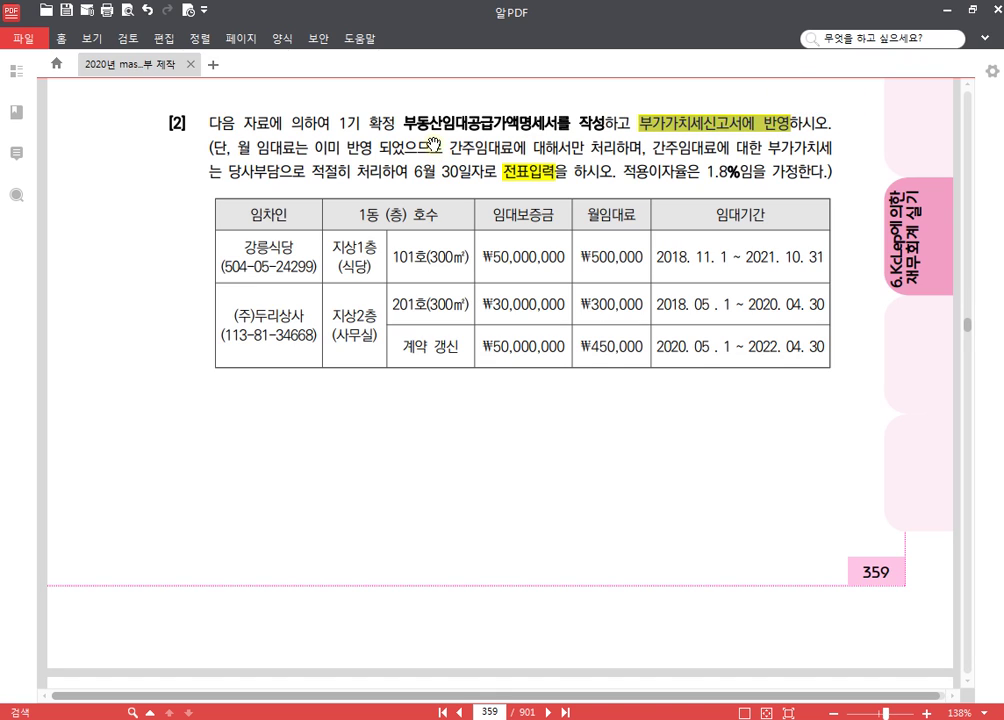
pyautogui.moveTo(423, 146); pyautogui.dragTo(430, 146)
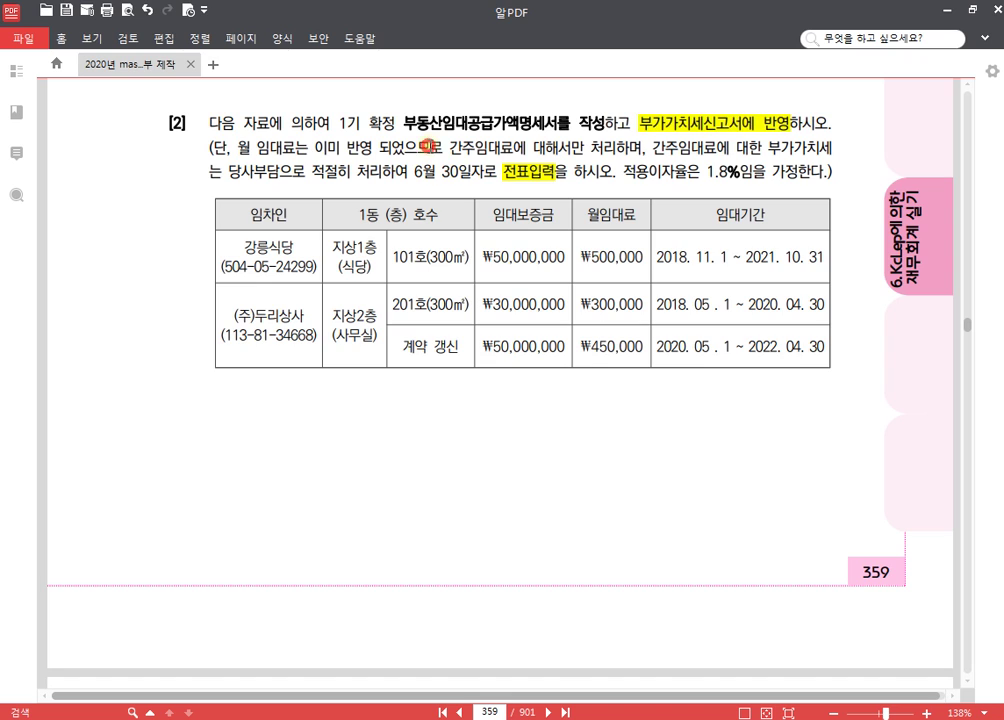
pyautogui.click(695, 125)
pyautogui.click(695, 125)
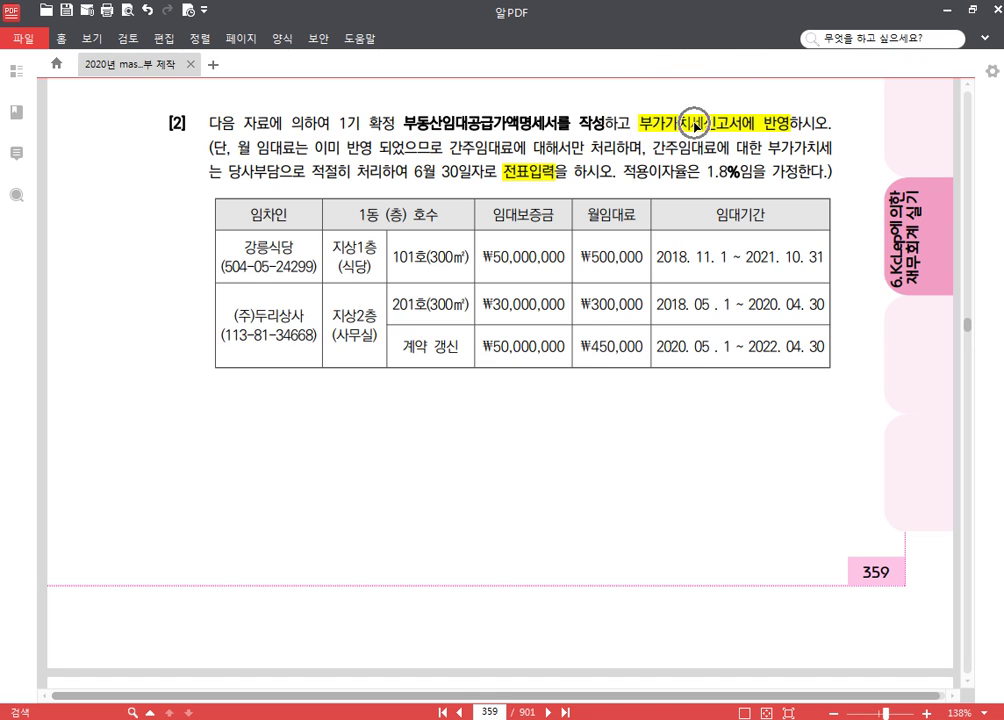
pyautogui.click(538, 180)
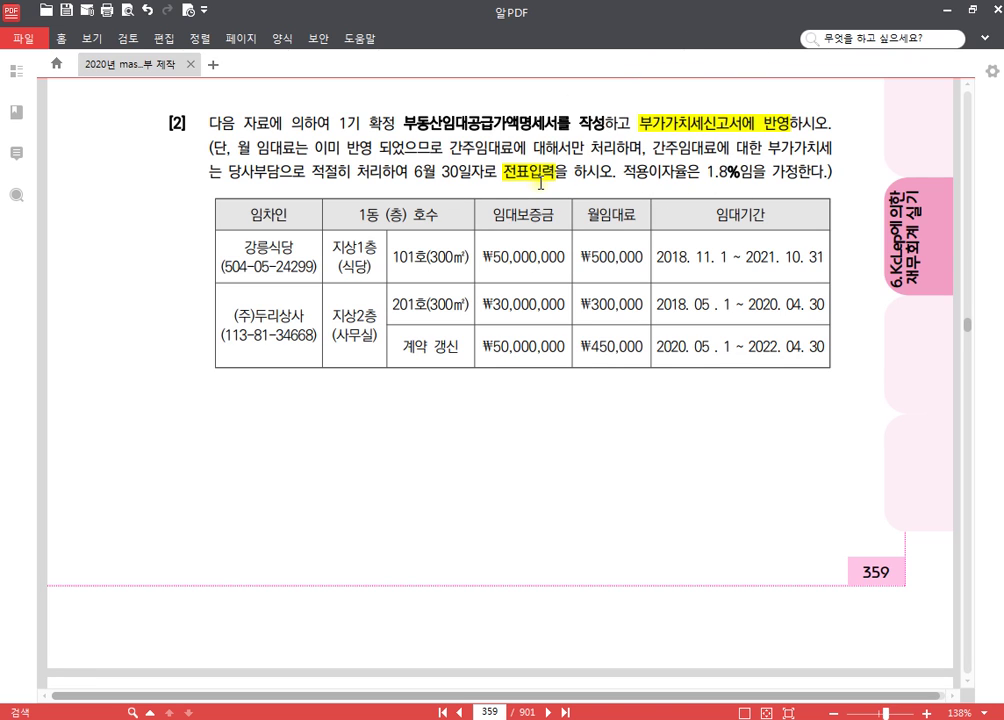
pyautogui.click(740, 124)
# Return to the rental supply statement in KcLep and add tenant 강릉식당 in building 1, floor 1, unit 101.
pyautogui.click(505, 605)
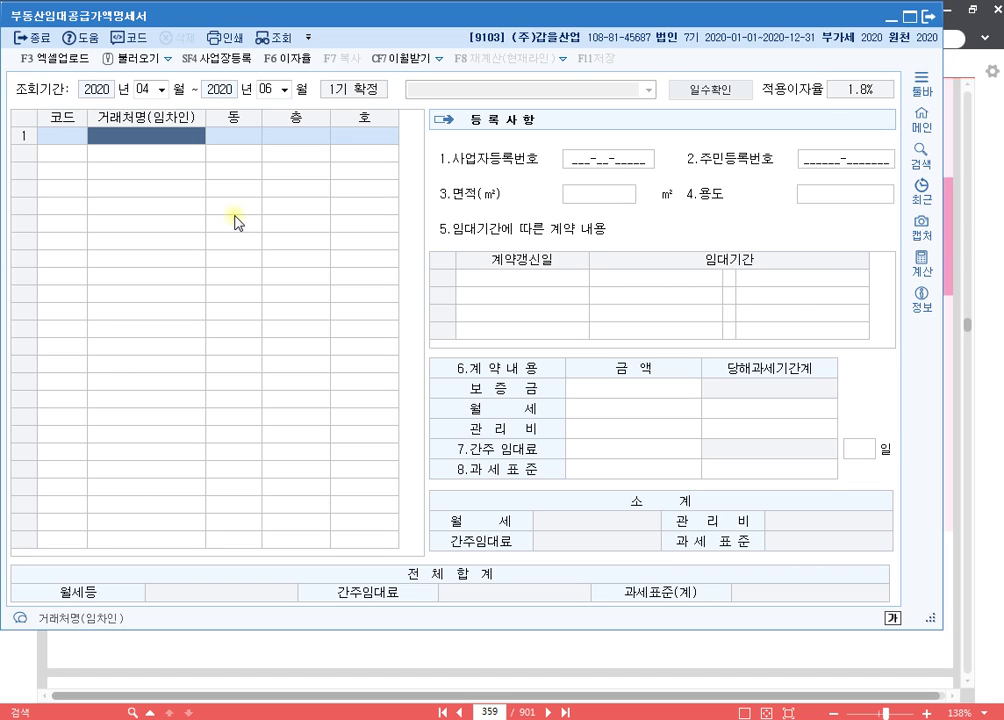
pyautogui.press('F2')
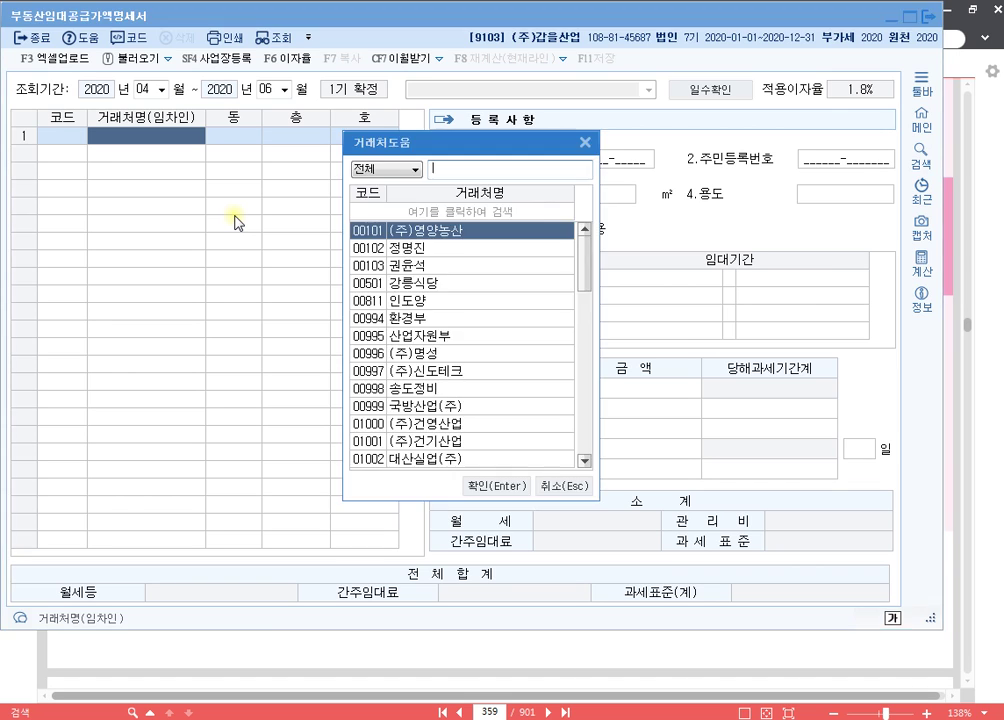
pyautogui.write('강릉')
pyautogui.press('Return')
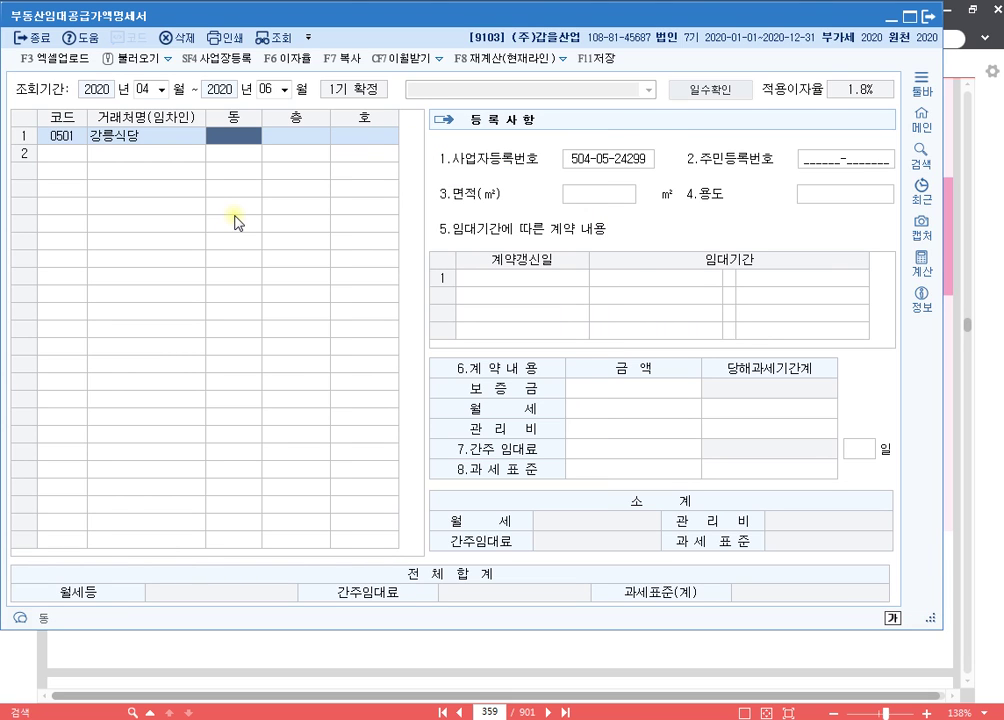
pyautogui.write('1')
pyautogui.press('Return')
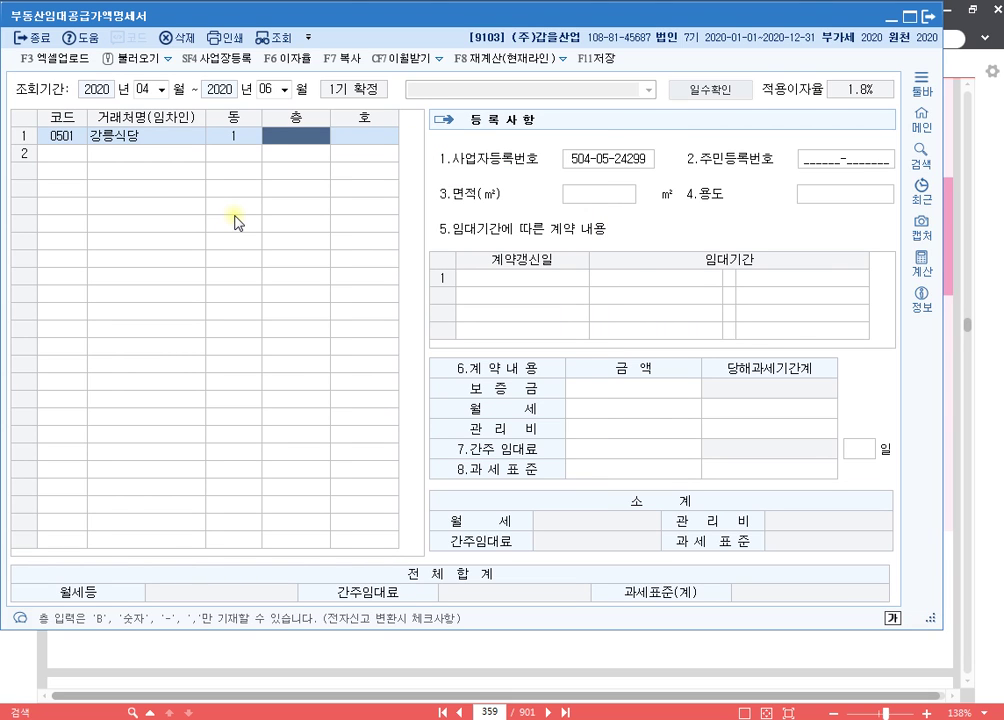
pyautogui.write('1')
pyautogui.press('Return')
pyautogui.write('101')
pyautogui.press('Return')
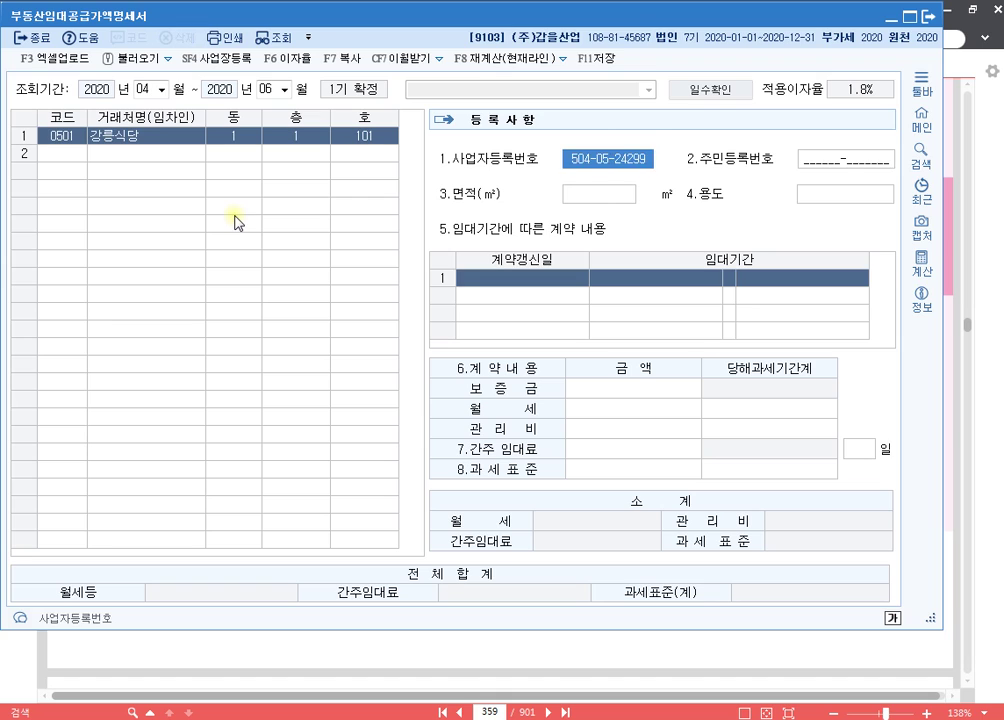
# Set 강릉식당's leased area to 300 ㎡ and its use (용도) to 식당.
pyautogui.press('Return')
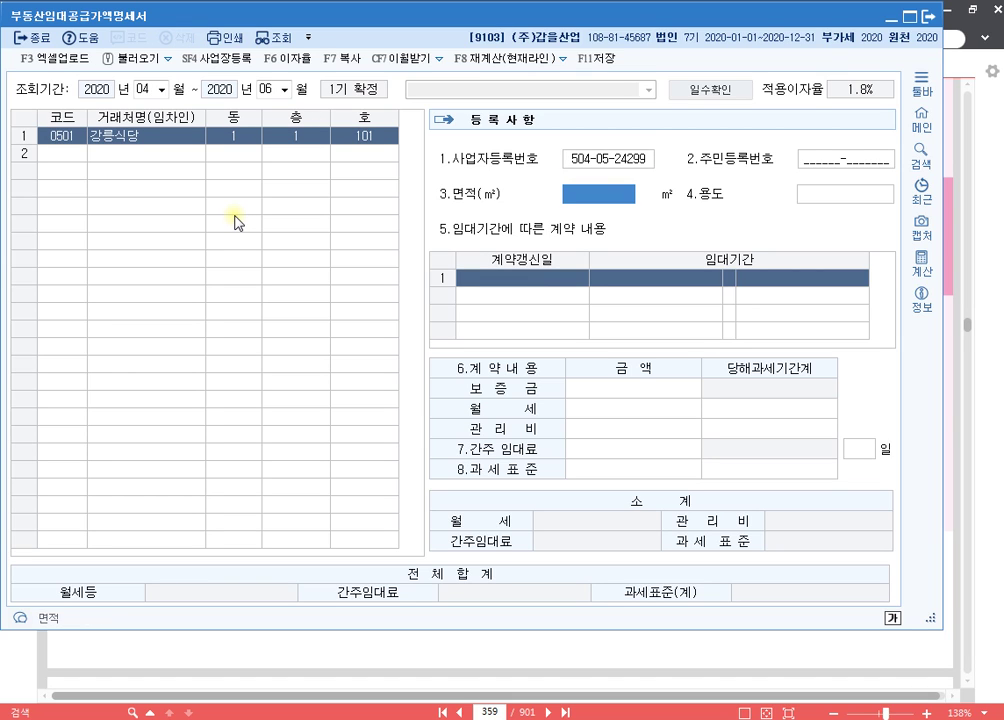
pyautogui.write('300')
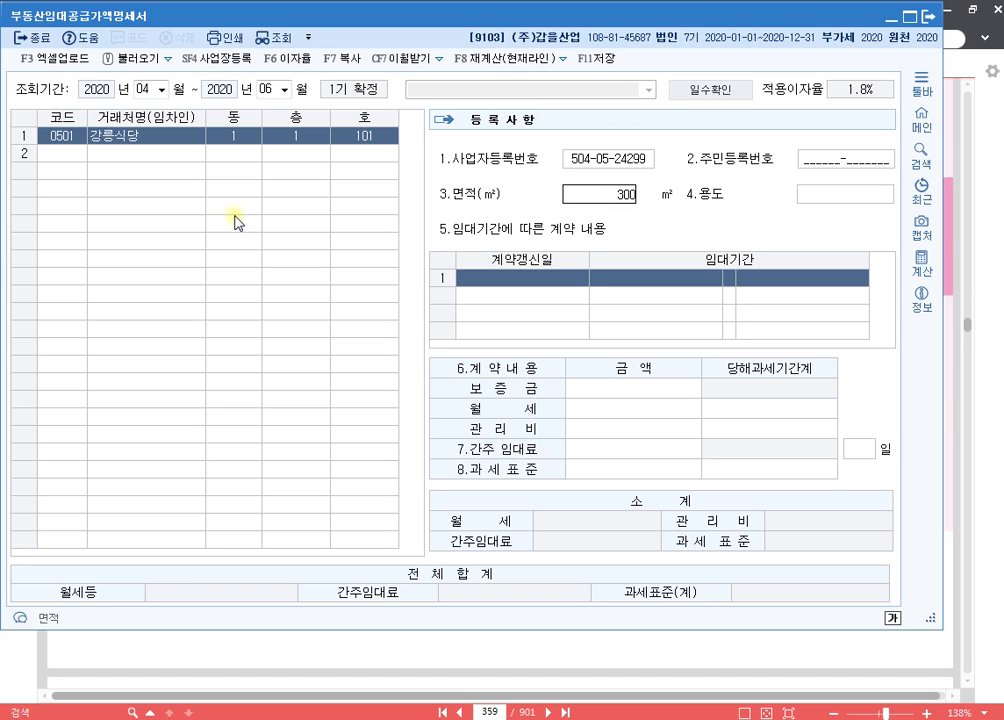
pyautogui.press('Return')
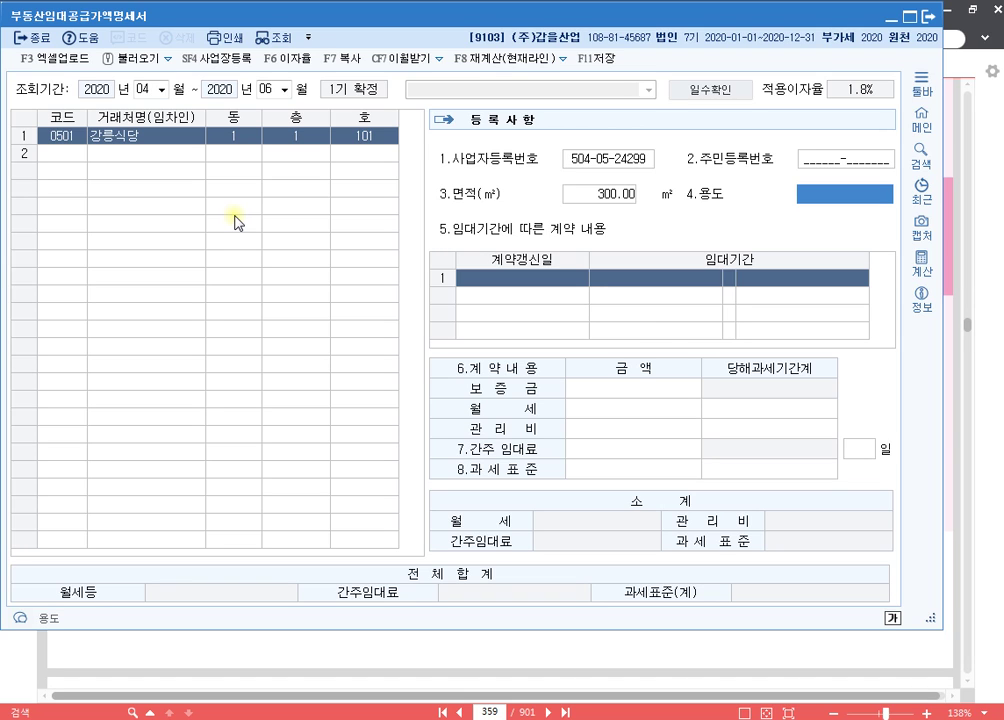
pyautogui.write('식당')
pyautogui.press('Return')
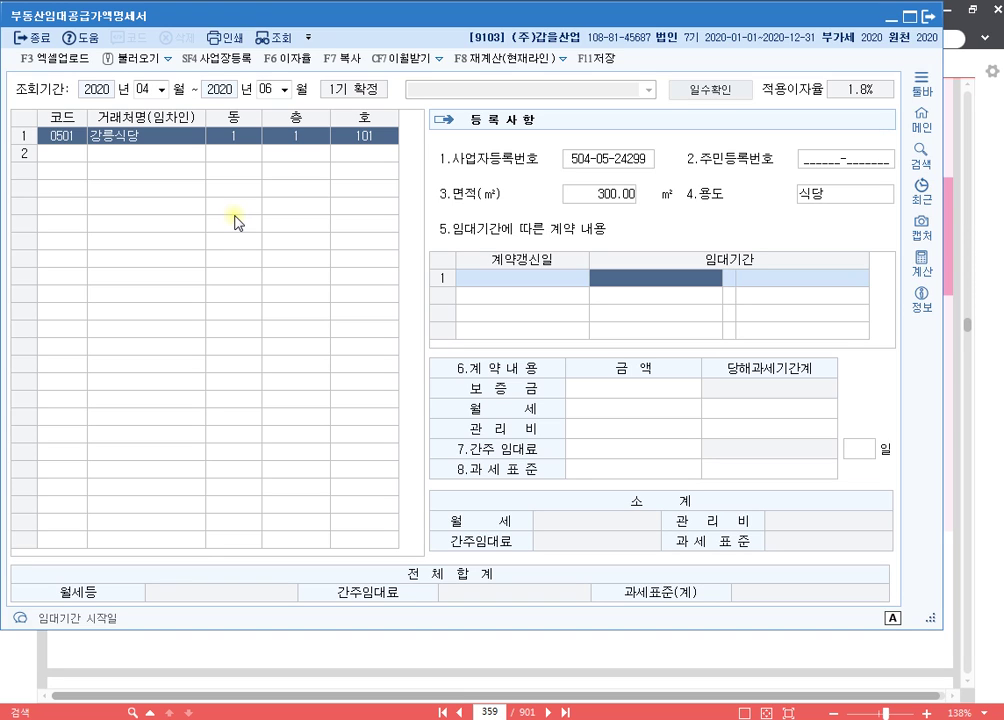
# Enter 강릉식당's lease period as 2018-11-01 to 2021-10-31.
pyautogui.write('2018-11-')
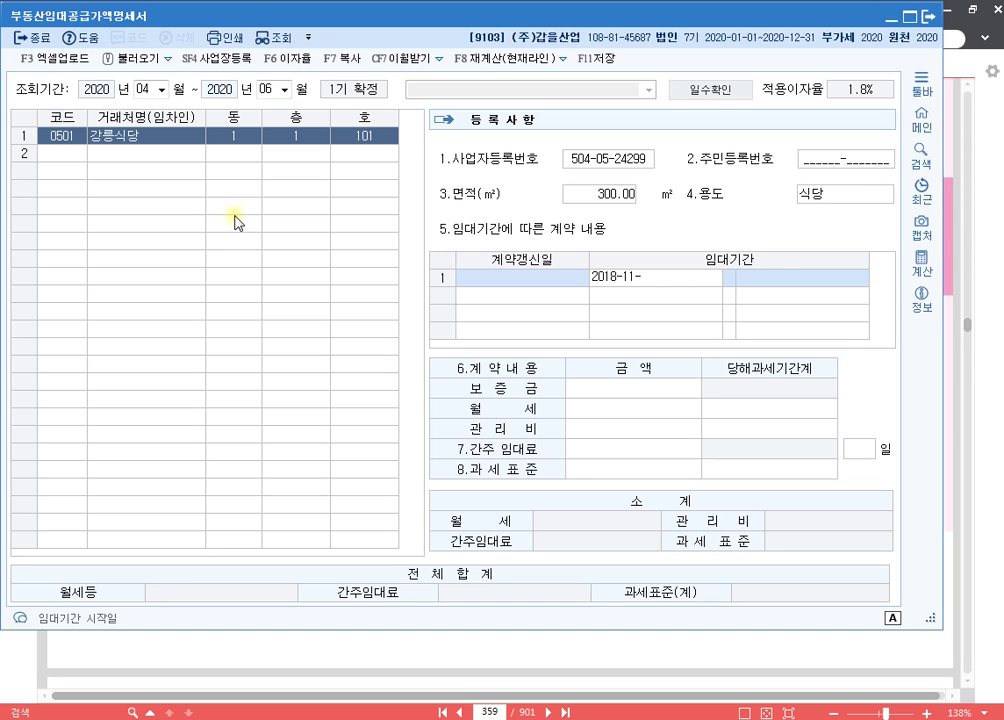
pyautogui.write('01 ~ 2021-')
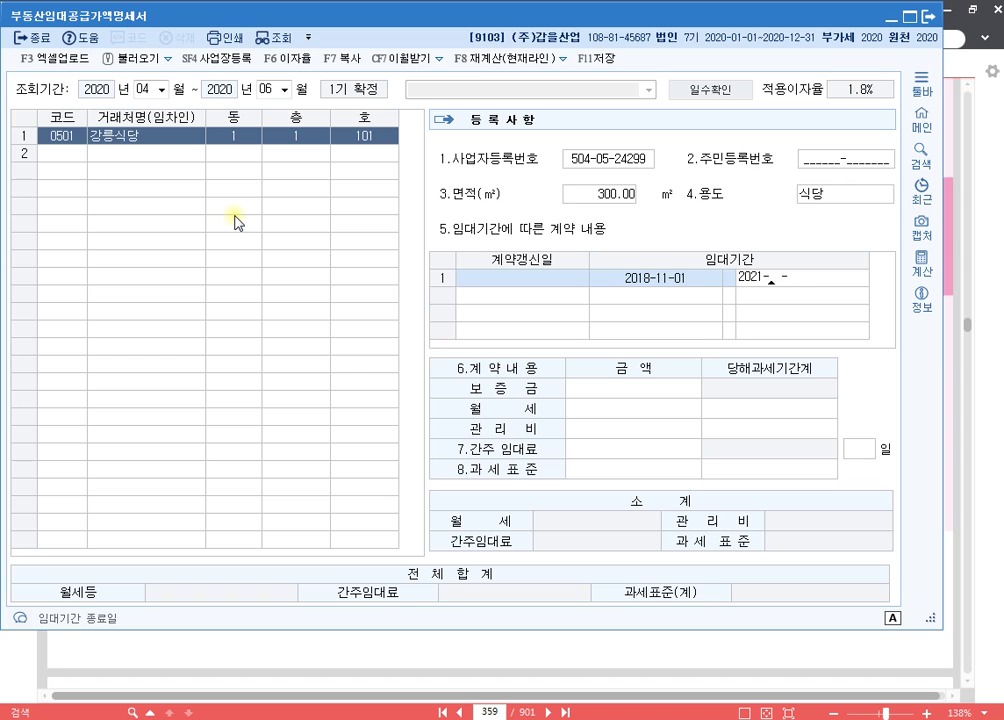
pyautogui.write('10-31')
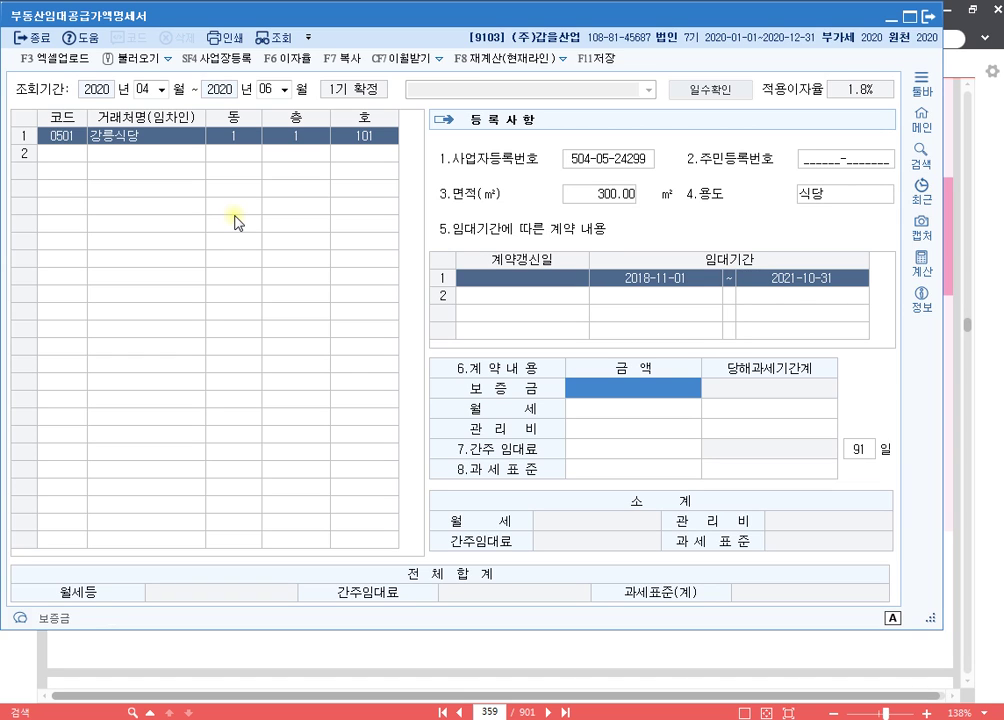
# Enter 강릉식당's deposit of 50,000,000 and monthly rent of 500,000, leaving the management fee blank, and complete the entry.
pyautogui.click(858, 448)
pyautogui.write('50000000')
pyautogui.press('Return')
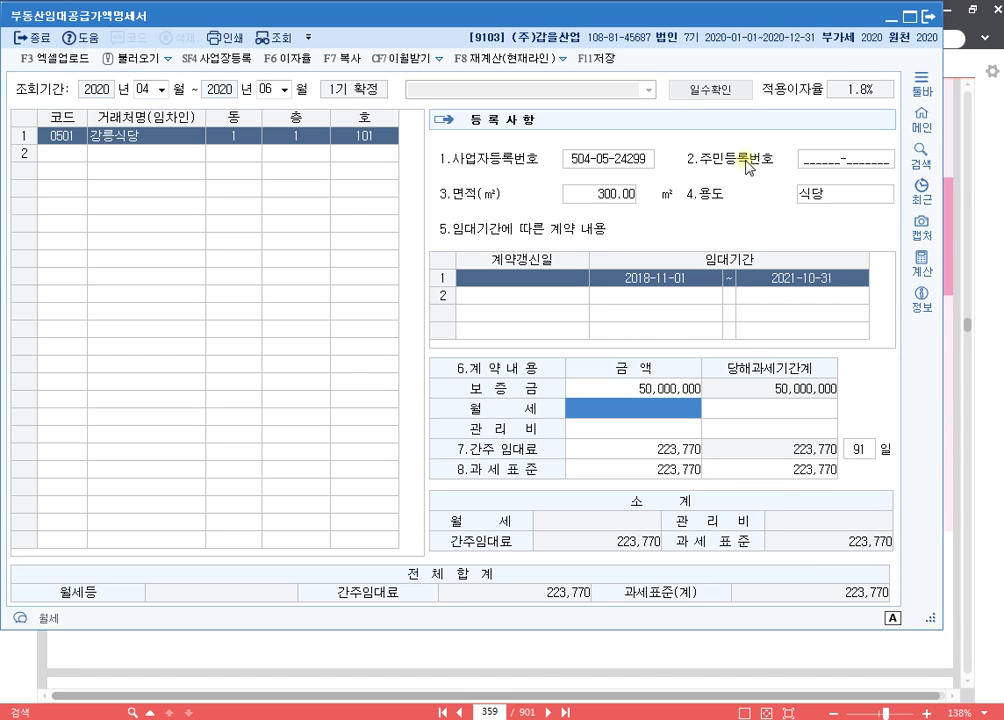
pyautogui.write('5000000')
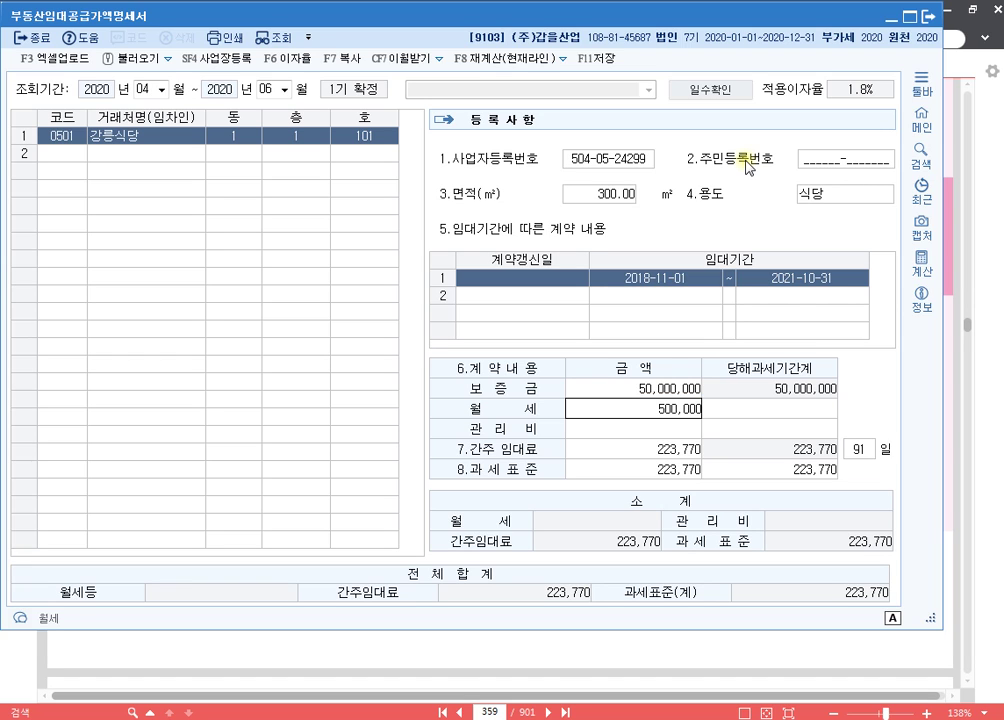
pyautogui.press('Return')
pyautogui.press('Return')
pyautogui.press('Up')
pyautogui.press('Right')
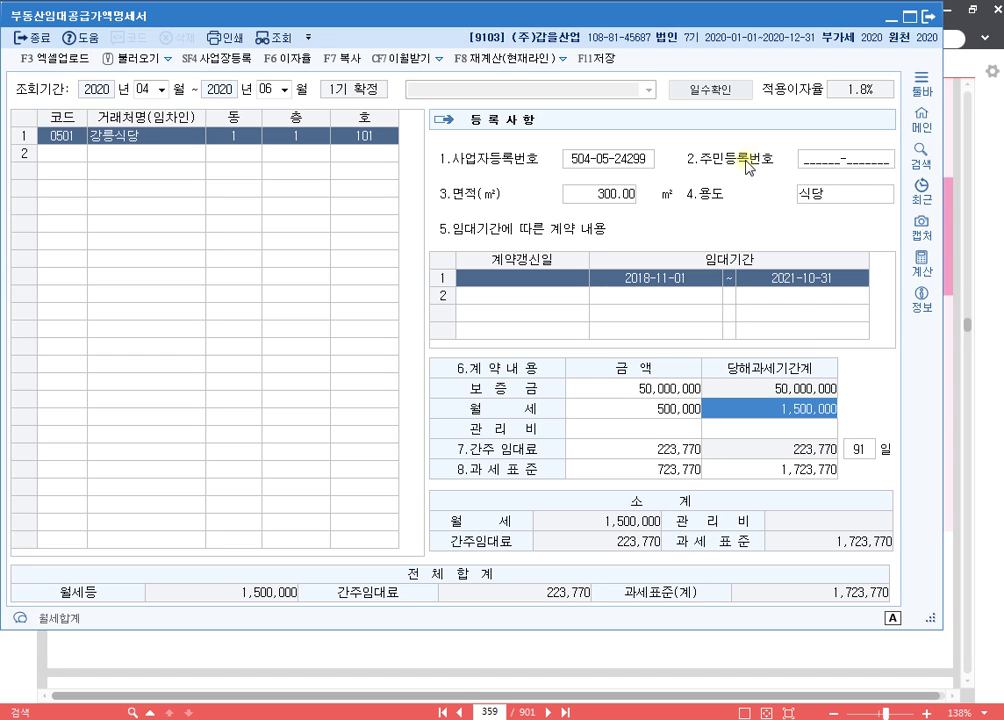
pyautogui.press('Return')
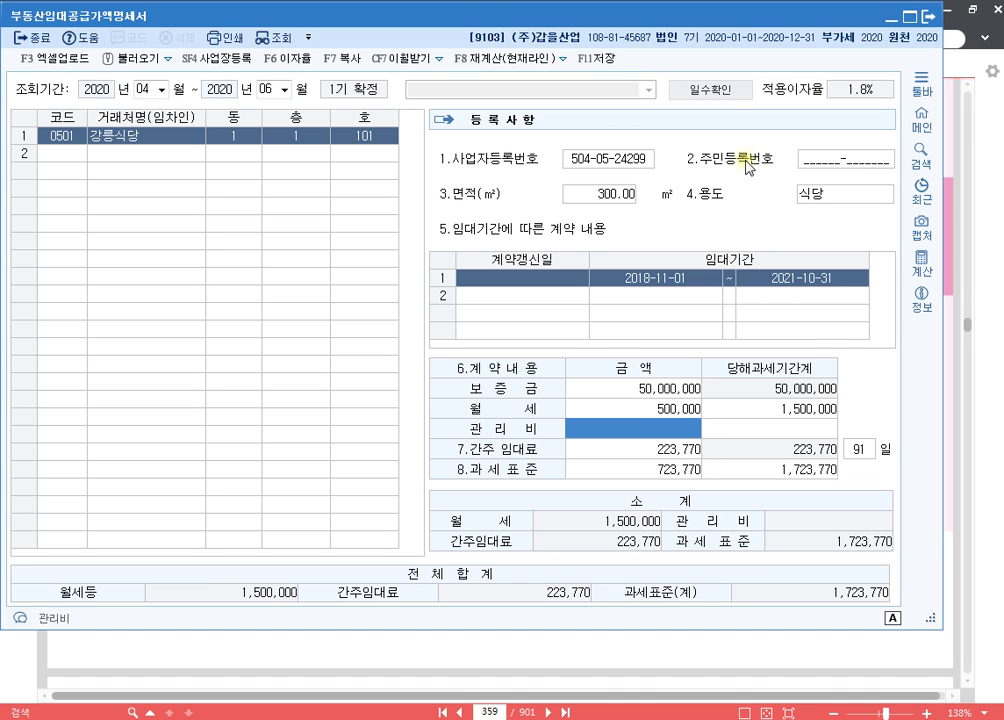
pyautogui.press('Return')
pyautogui.press('Return')
pyautogui.press('Return')
pyautogui.press('Return')
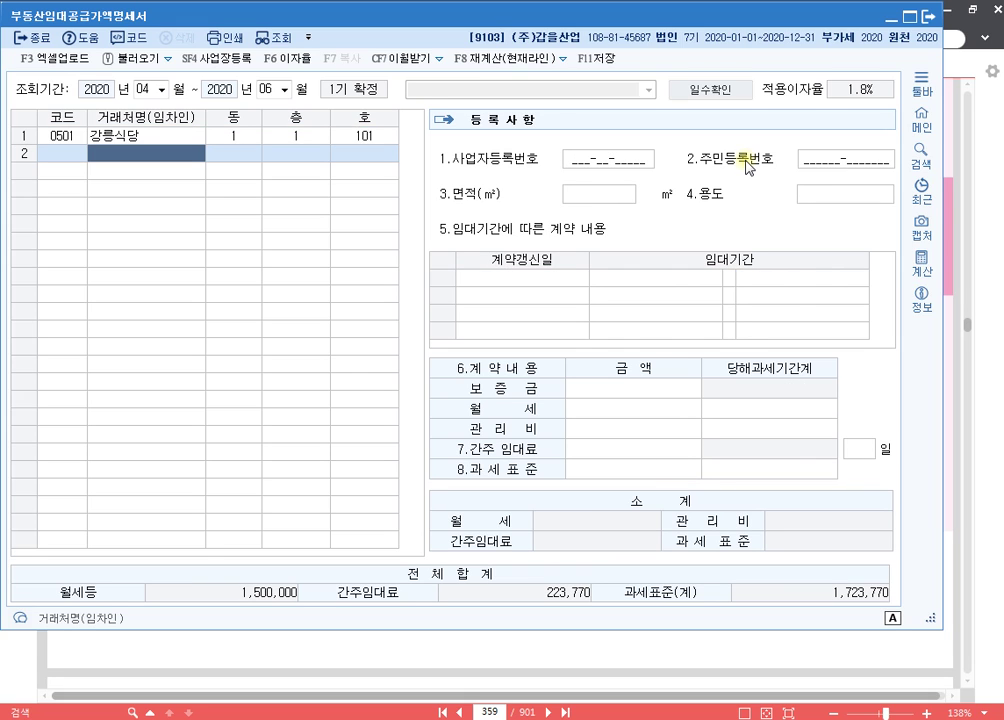
# Add (주)두리상사 as the second tenant in building 1, floor 2, unit 201.
pyautogui.click(147, 153)
pyautogui.press('F2')
pyautogui.write('두리')
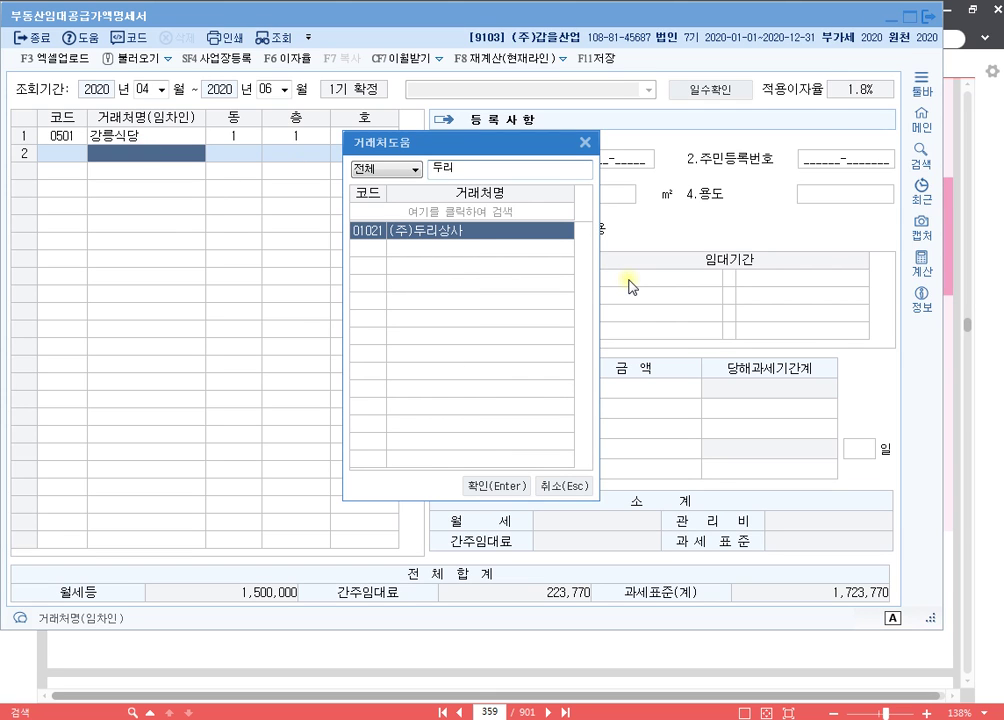
pyautogui.press('Return')
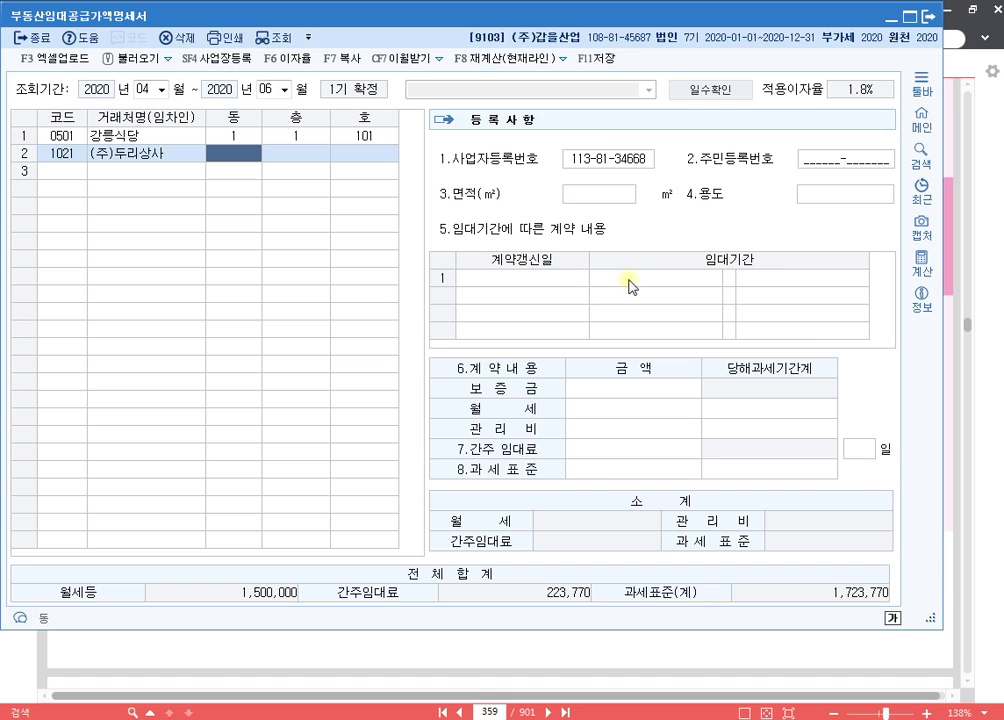
pyautogui.write('1')
pyautogui.press('Return')
pyautogui.write('2')
pyautogui.press('Return')
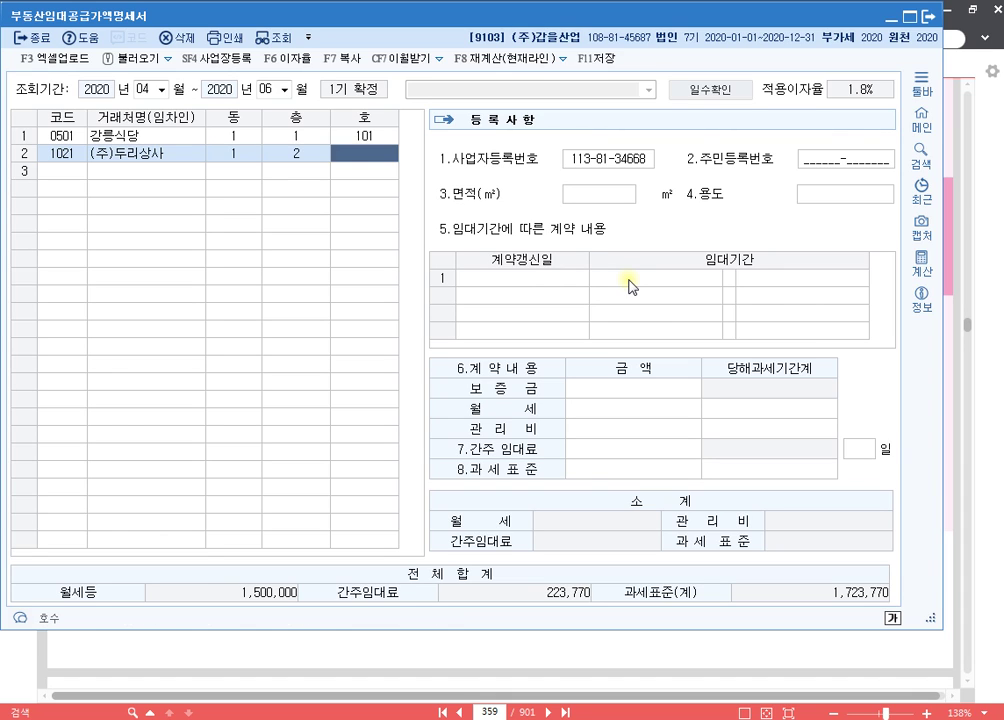
pyautogui.write('201')
pyautogui.press('Return')
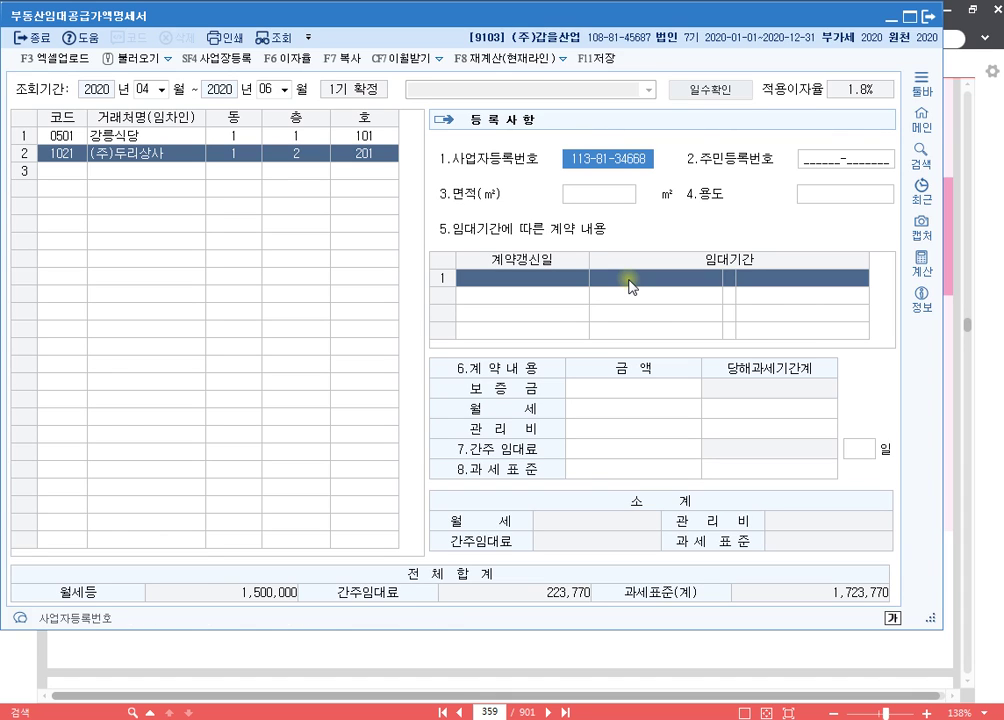
# Set (주)두리상사's leased area to 300 ㎡ and its use (용도) to 사무실.
pyautogui.press('Return')
pyautogui.press('Return')
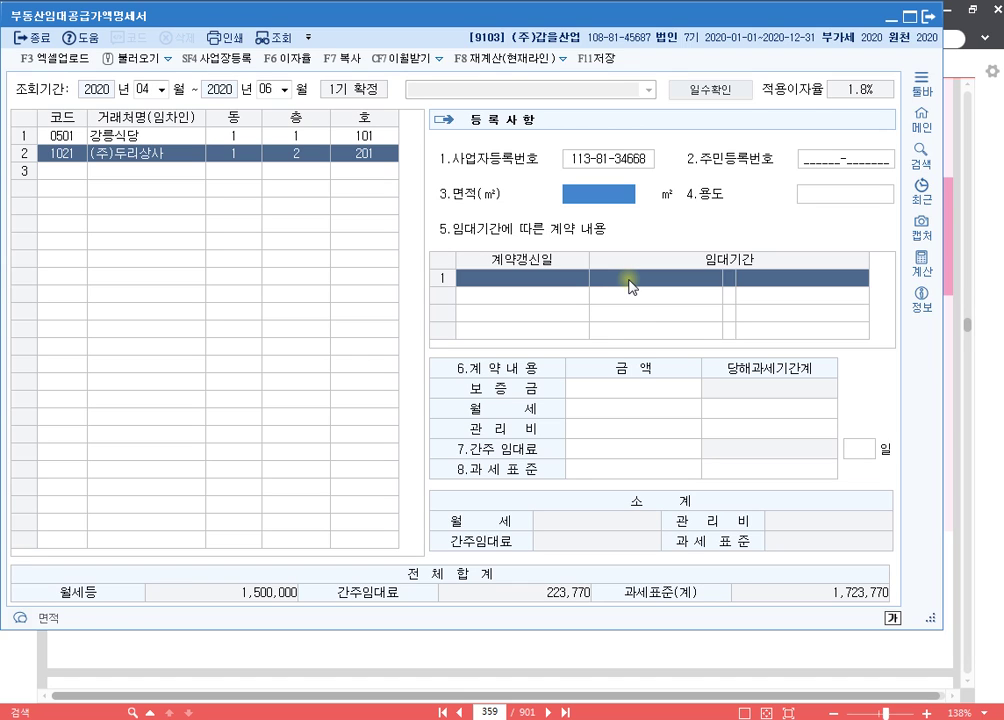
pyautogui.write('300')
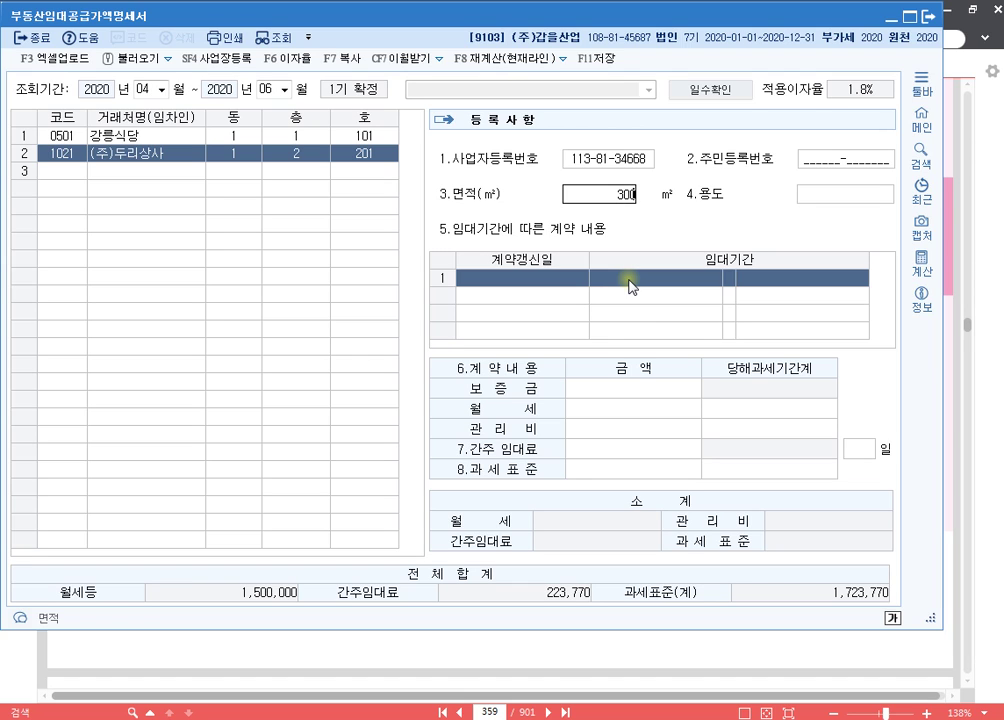
pyautogui.press('Return')
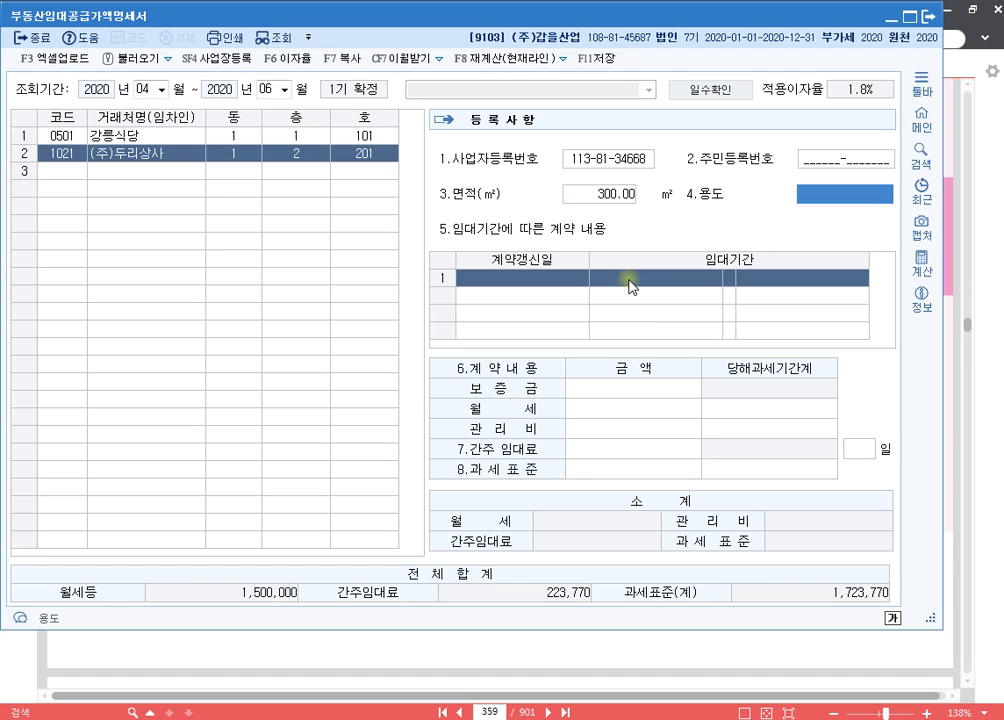
pyautogui.write('사무실')
pyautogui.press('Return')
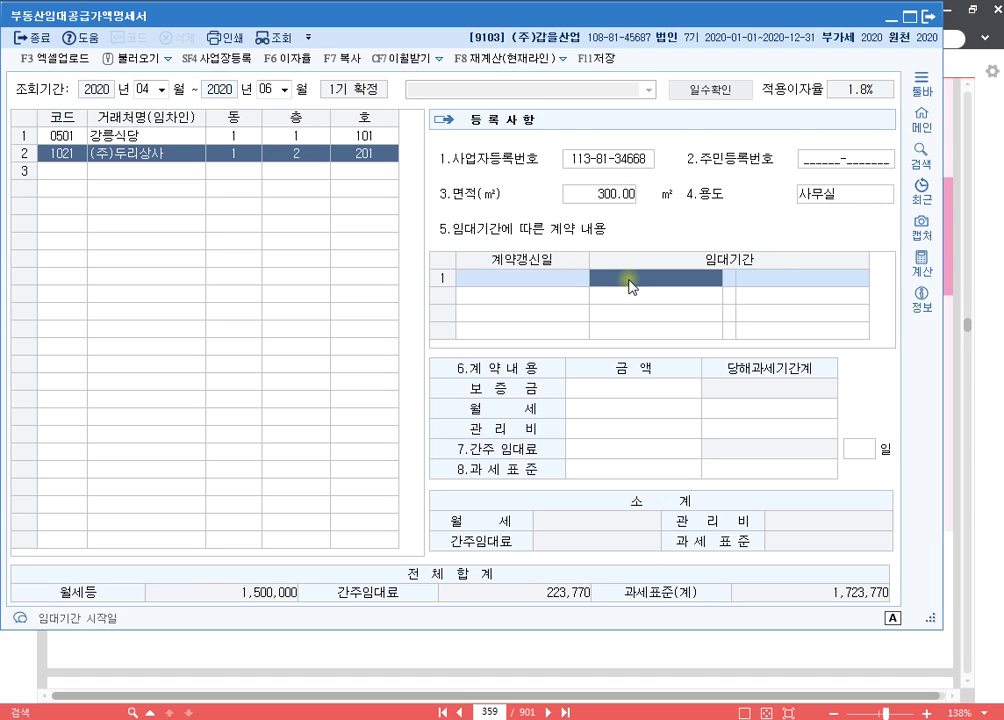
# Enter (주)두리상사's initial lease period as 2018-05-01 to 2020-04-30.
pyautogui.click(630, 286)
pyautogui.write('30  -  -')
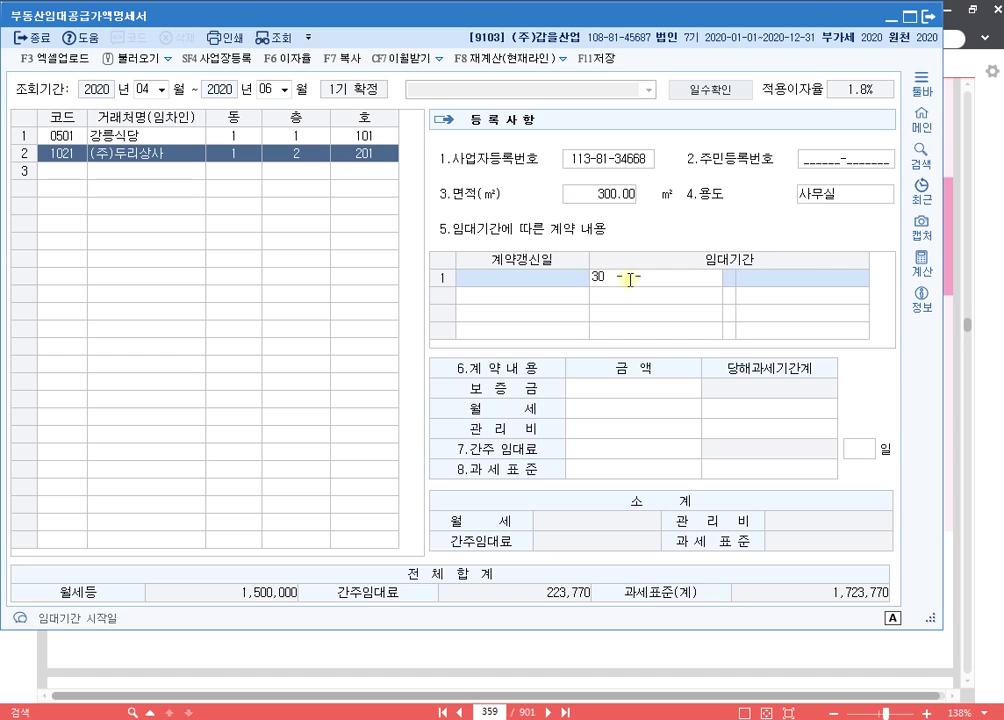
pyautogui.press('BackSpace')
pyautogui.press('BackSpace')
pyautogui.write('2018060')
pyautogui.write('1')
pyautogui.press('Return')
pyautogui.write('2020-04-')
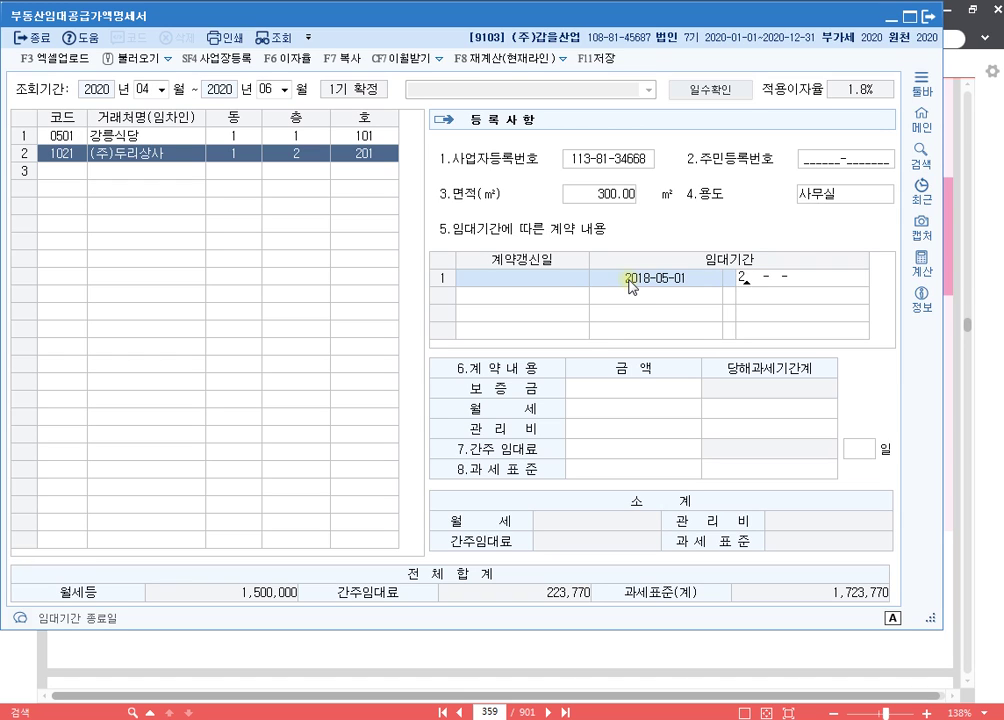
pyautogui.write('30')
pyautogui.press('Return')
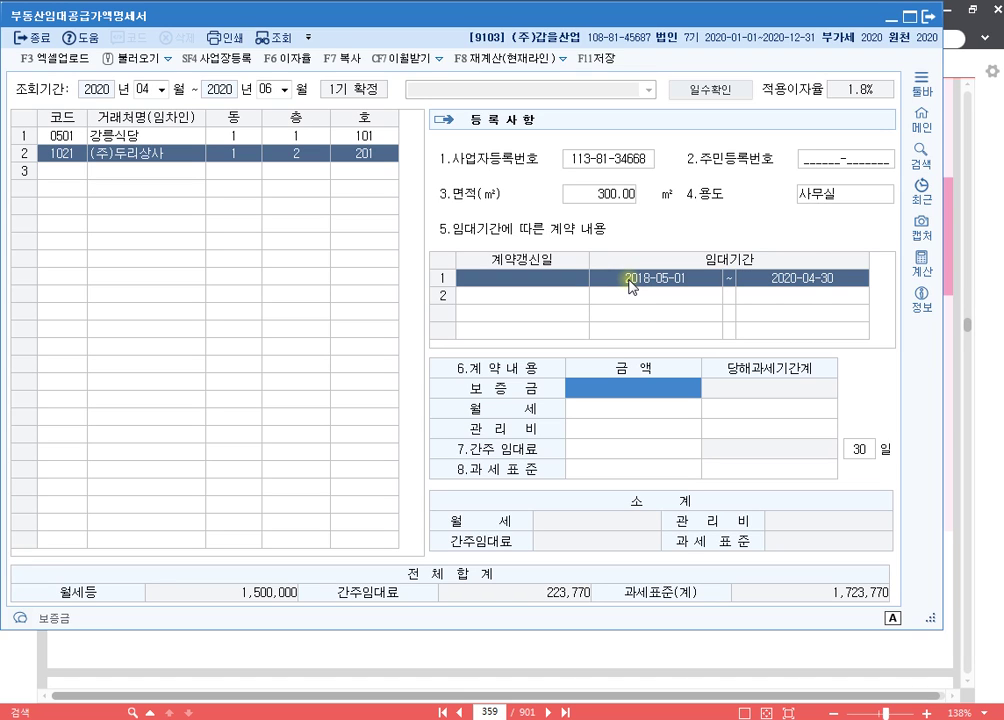
# Enter the initial contract's deposit of 30,000,000 and monthly rent of 300,000, leaving the management fee blank, and complete the entry.
pyautogui.write('30000000')
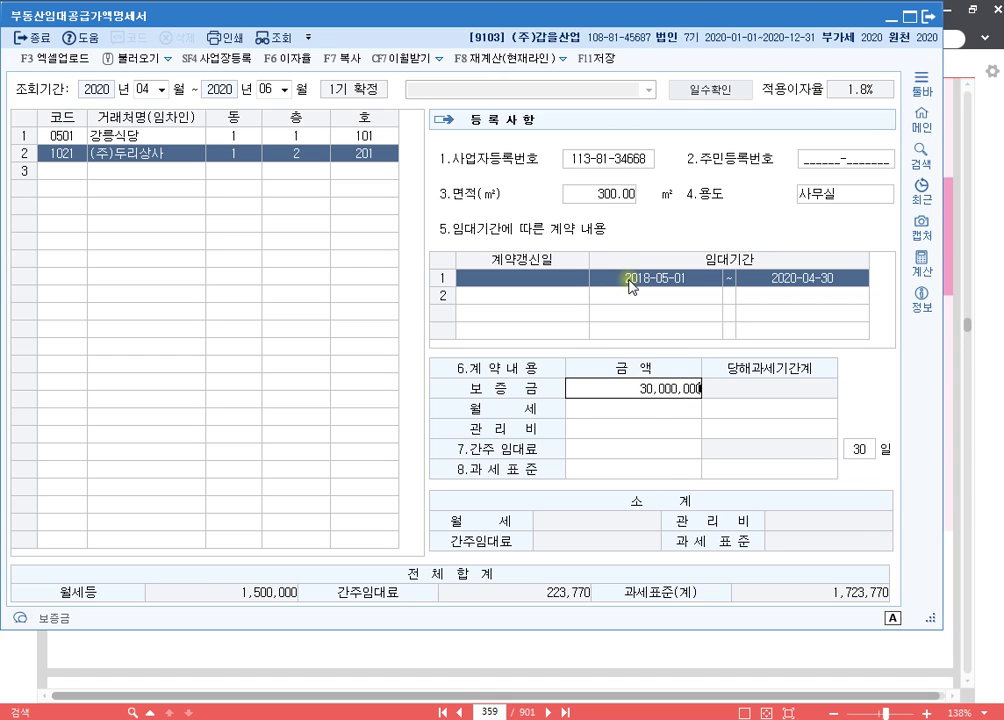
pyautogui.press('Return')
pyautogui.write('300,000')
pyautogui.press('Return')
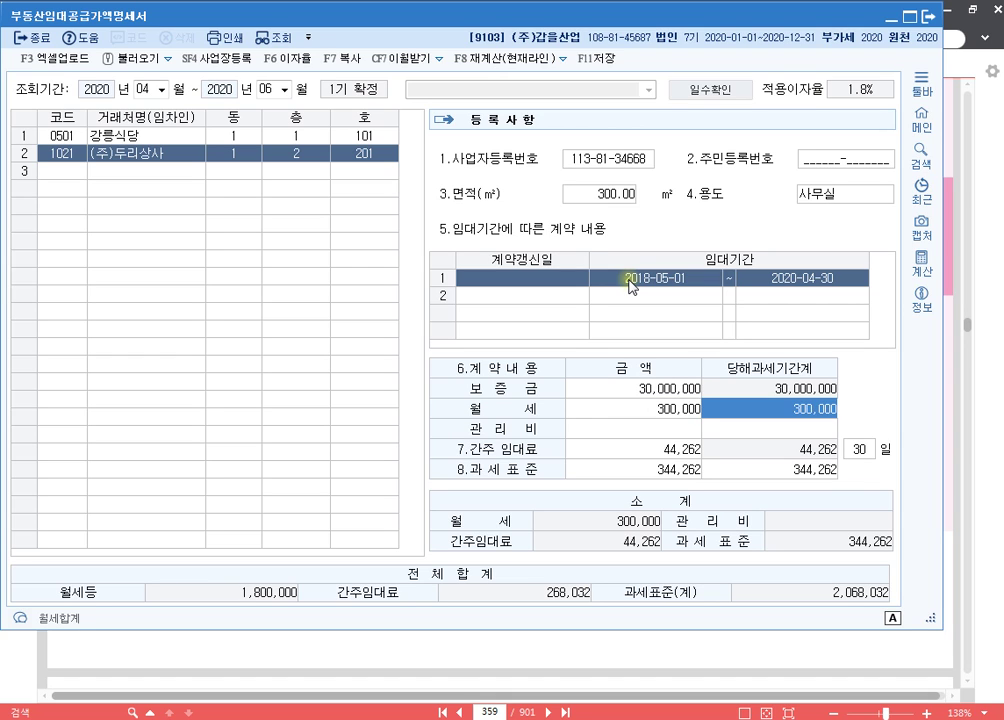
pyautogui.press('Return')
pyautogui.press('Return')
pyautogui.press('Return')
pyautogui.press('Return')
pyautogui.press('Return')
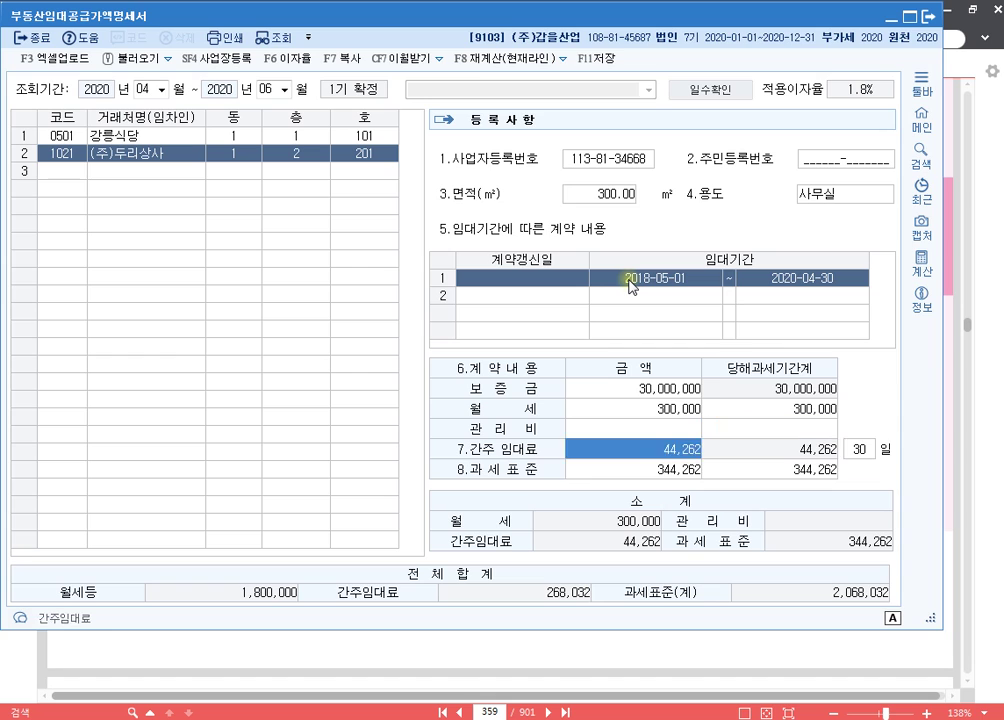
# Add (주)두리상사's renewed contract with renewal date 2020-05-01 and lease period 2020-05-01 to 2022-04-30.
pyautogui.write('20200501')
pyautogui.press('Return')
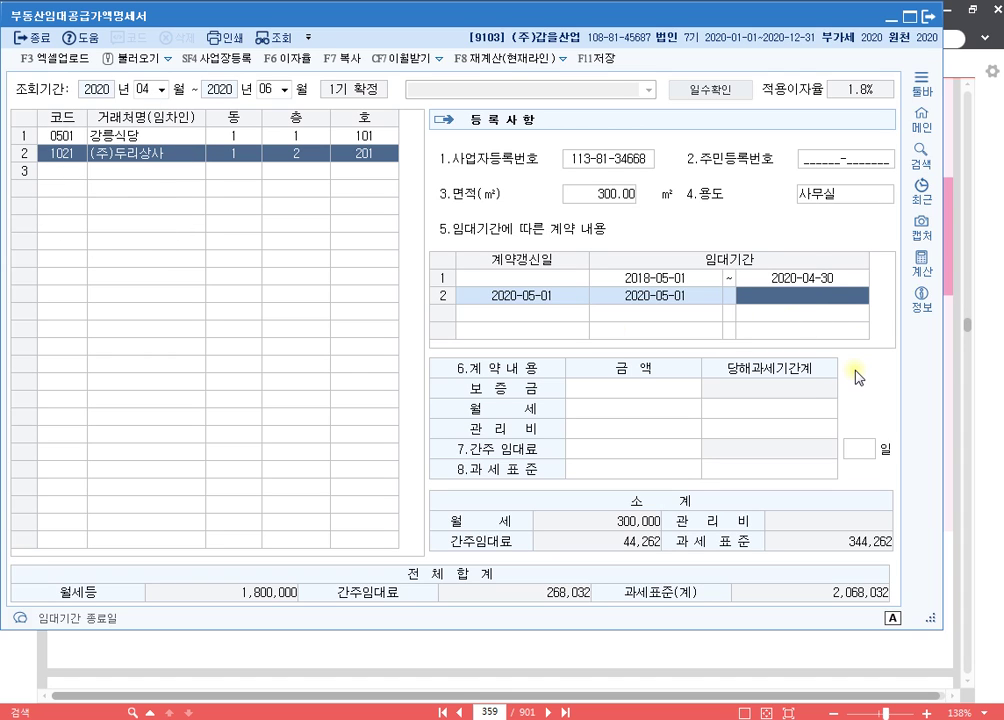
pyautogui.write('2022-0')
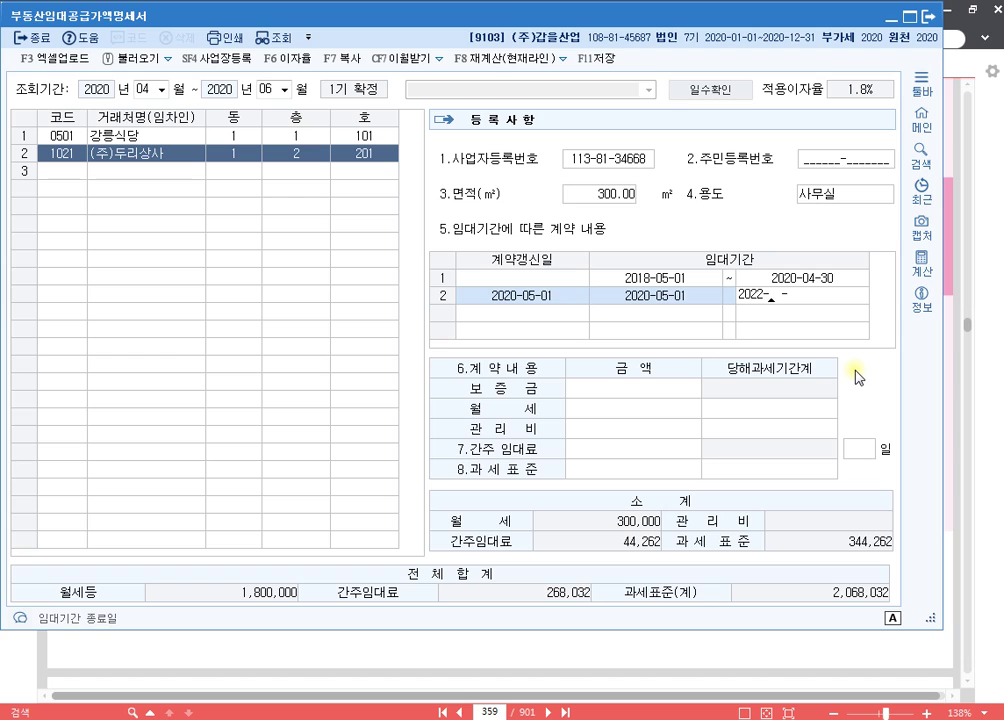
pyautogui.write('4-30')
pyautogui.press('Return')
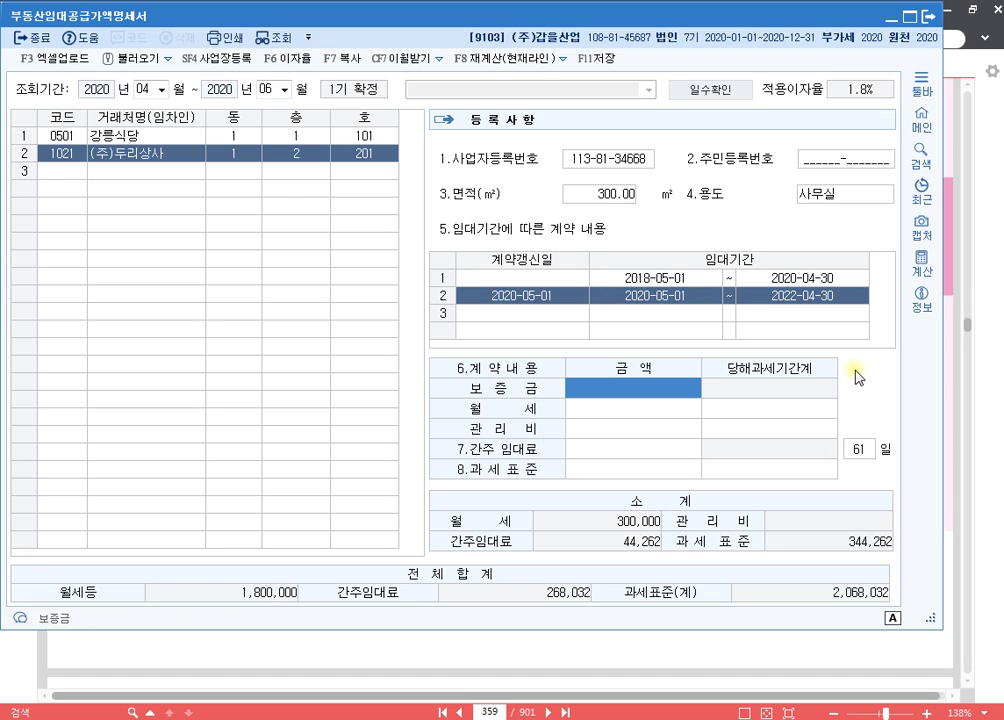
# Enter the renewed contract's deposit of 50,000,000 and monthly rent of 450,000, leaving the management fee blank, and complete the entry.
pyautogui.write('50000000')
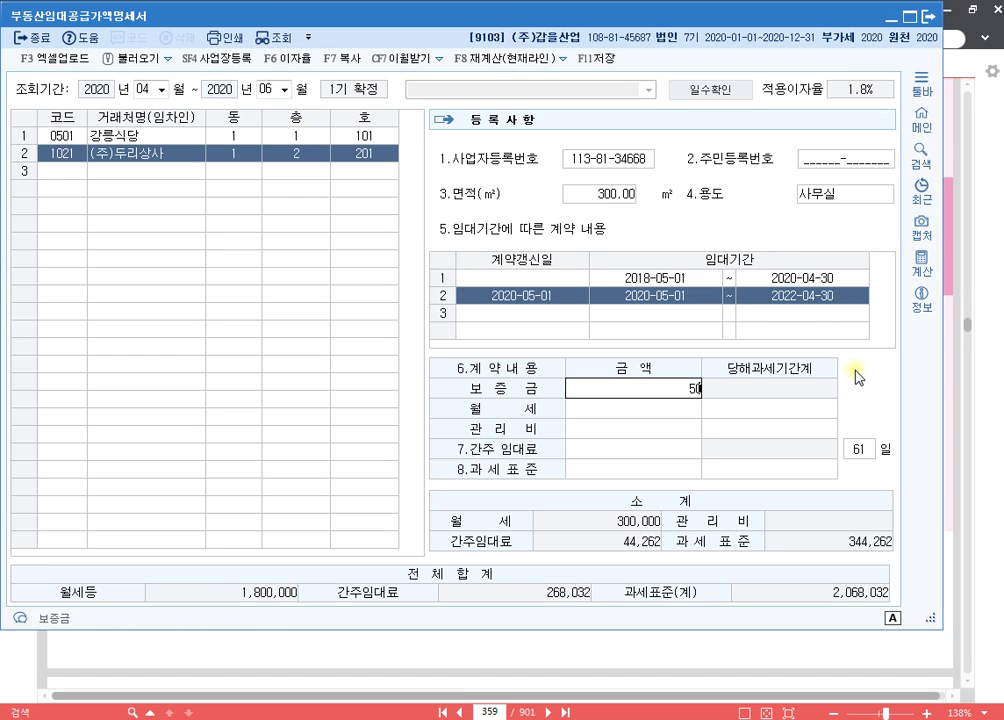
pyautogui.press('Return')
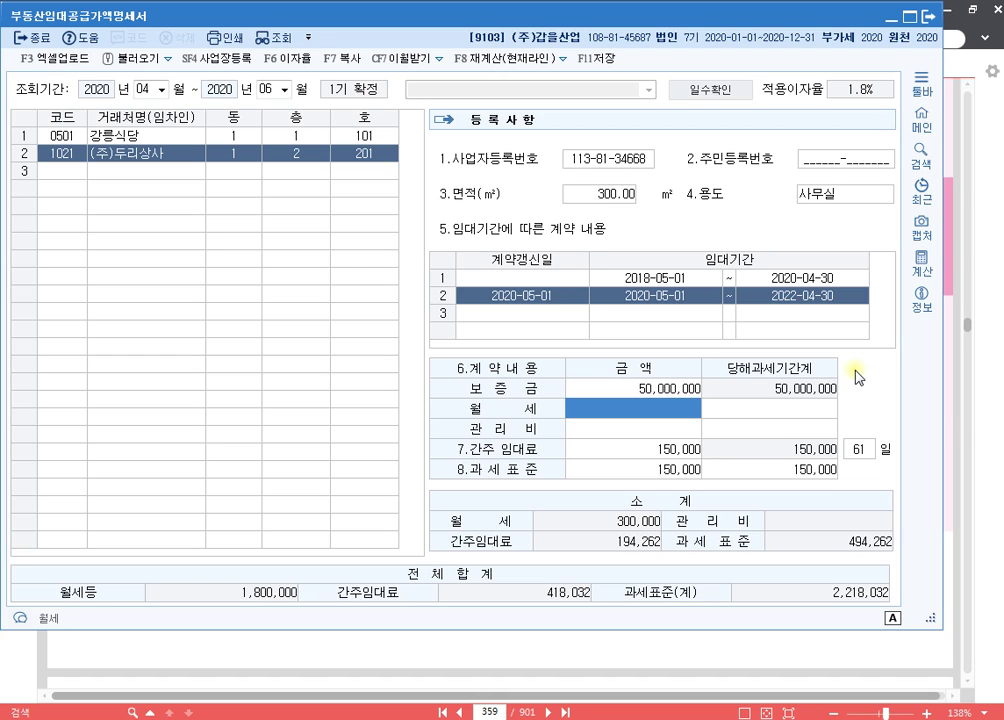
pyautogui.write('4500000')
pyautogui.press('Return')
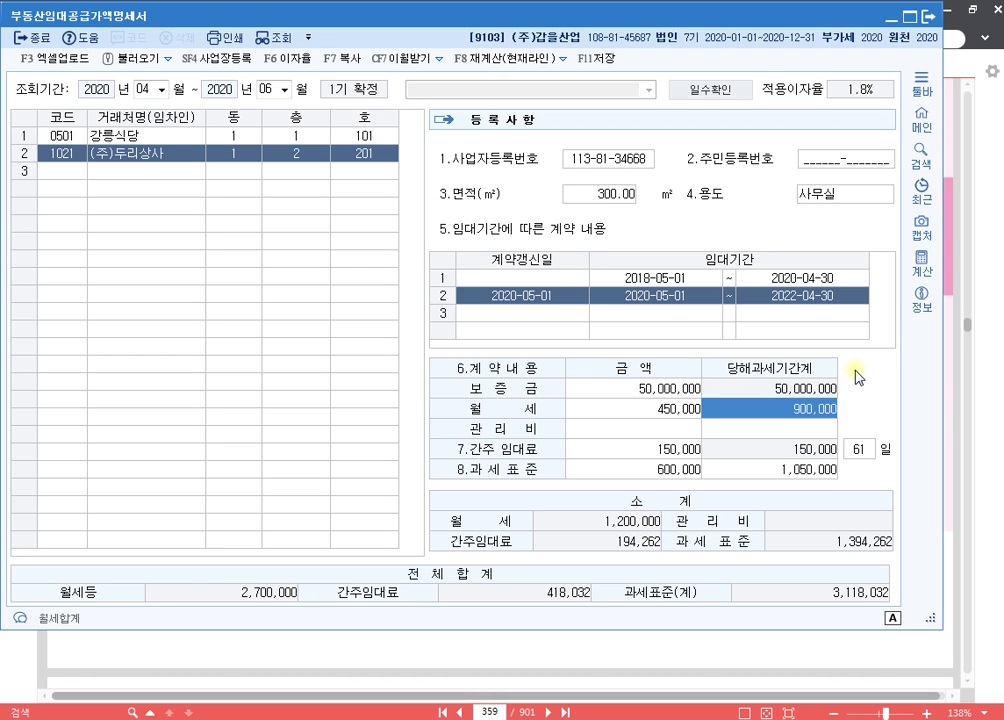
pyautogui.press('Return')
pyautogui.press('Return')
pyautogui.press('Return')
pyautogui.press('Return')
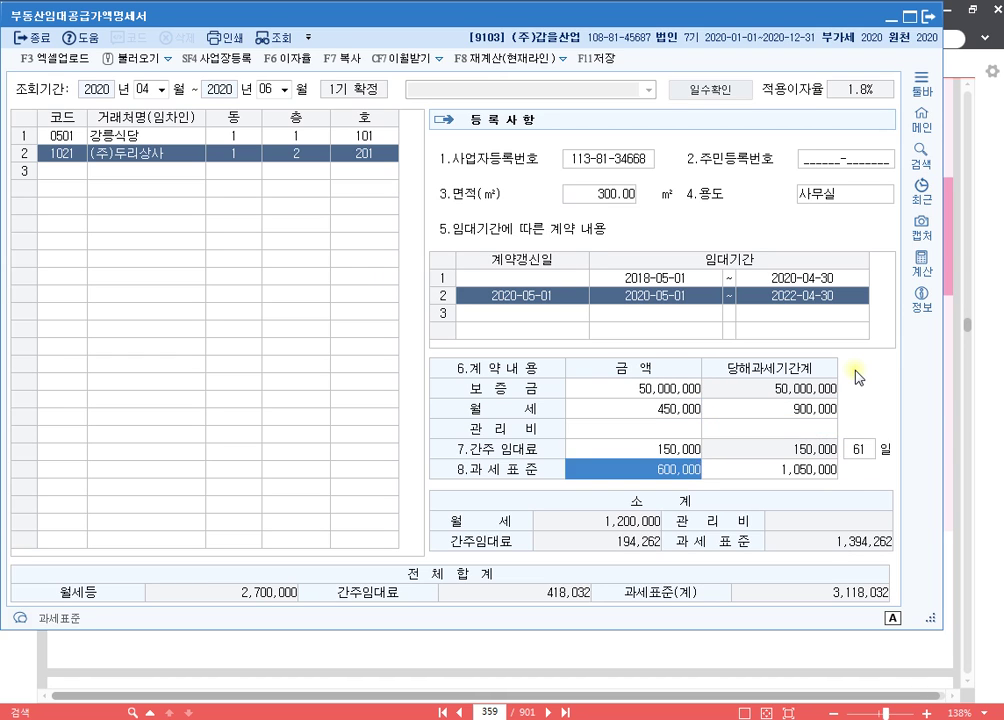
pyautogui.press('Return')
pyautogui.press('Return')
pyautogui.press('Up')
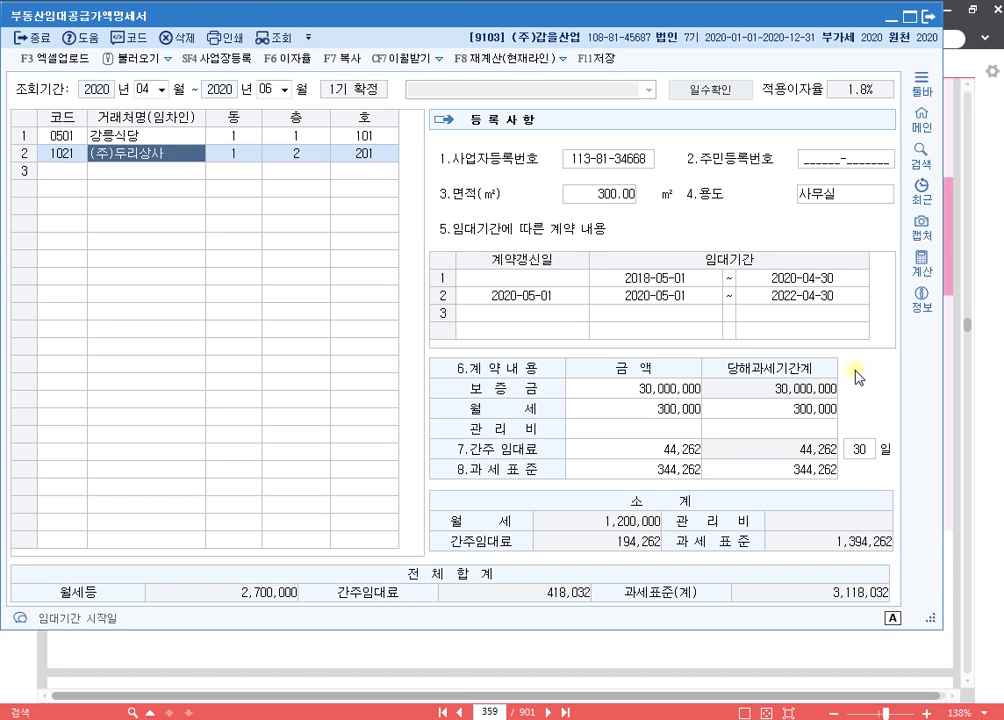
# Review (주)두리상사's initial and renewed contract rows, comparing their deposits, rents, deemed rent and tax base.
pyautogui.click(538, 298)
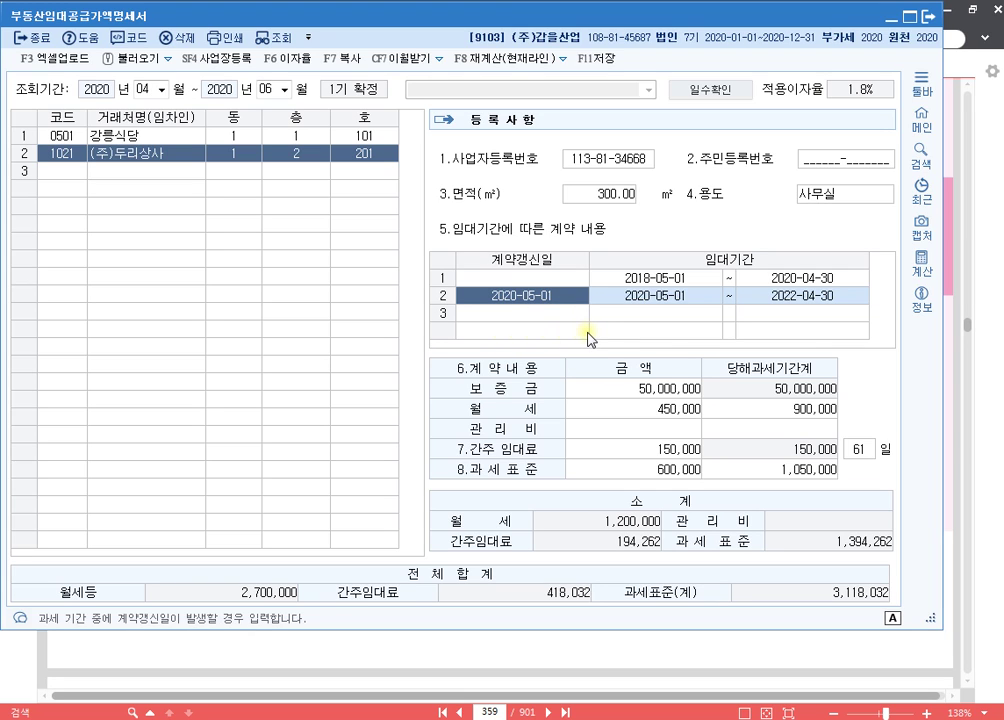
pyautogui.click(295, 158)
pyautogui.click(152, 159)
pyautogui.click(683, 281)
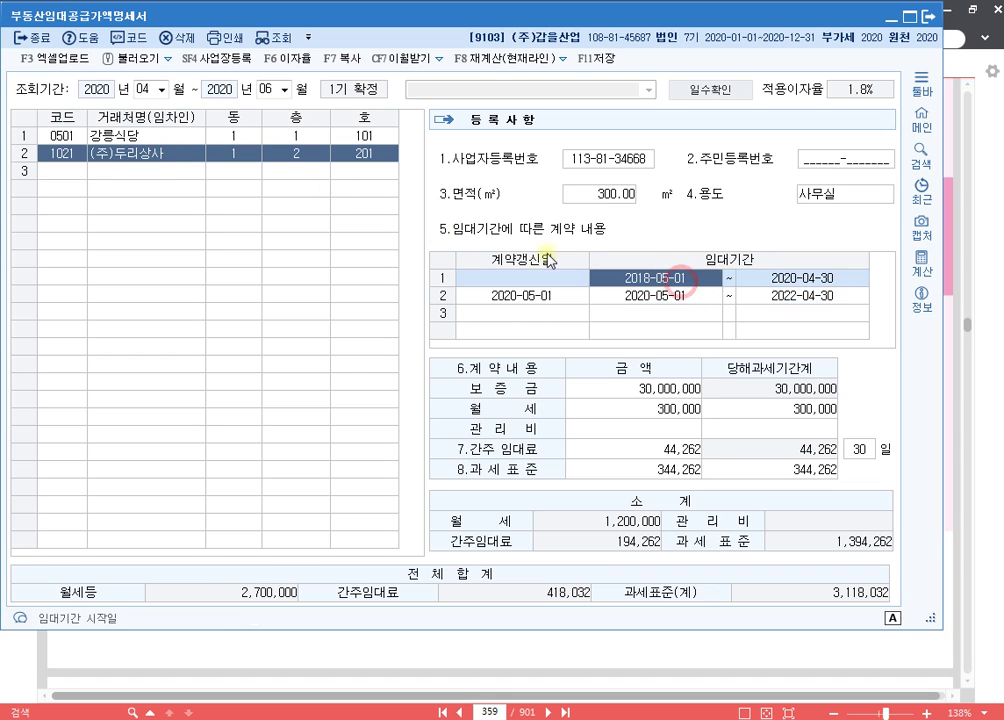
pyautogui.click(170, 172)
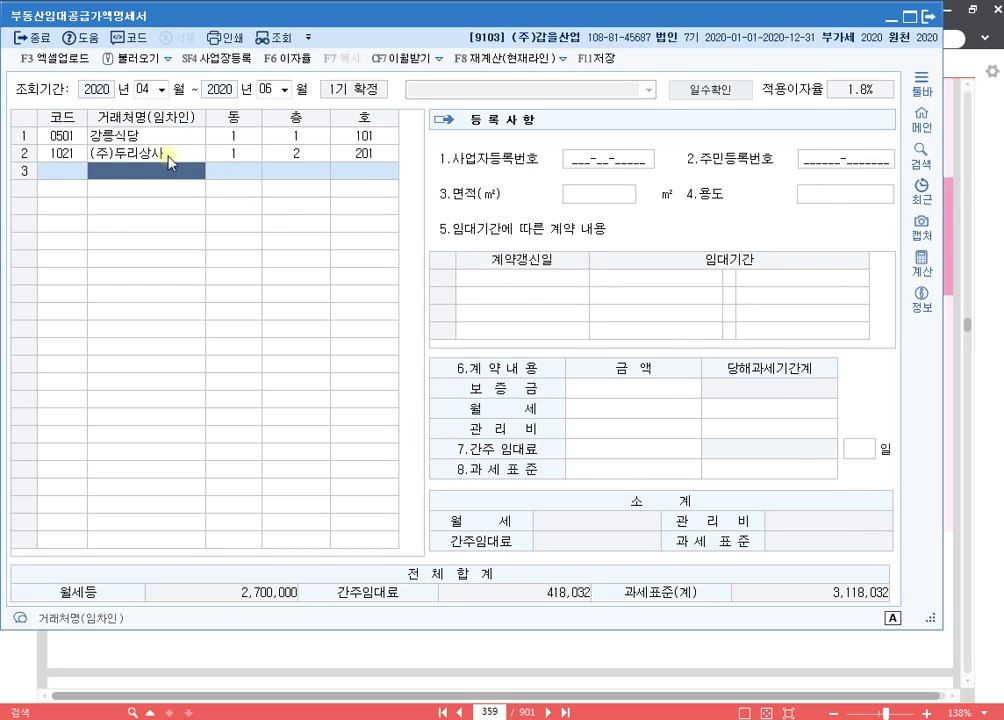
pyautogui.click(168, 157)
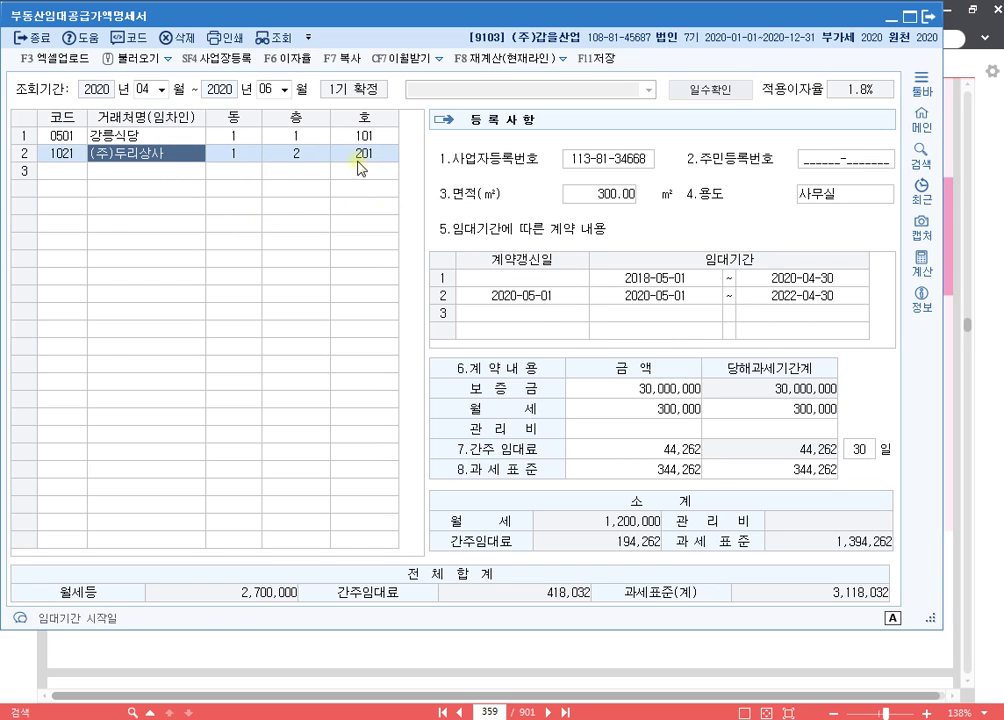
pyautogui.click(655, 277)
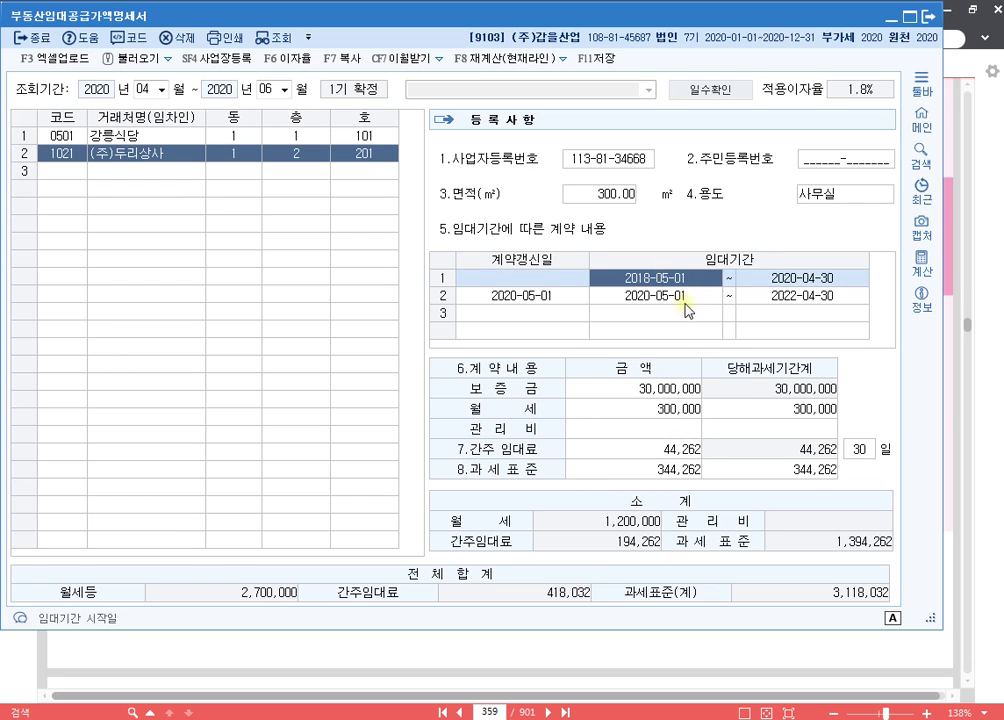
pyautogui.click(677, 295)
pyautogui.click(667, 280)
pyautogui.click(676, 296)
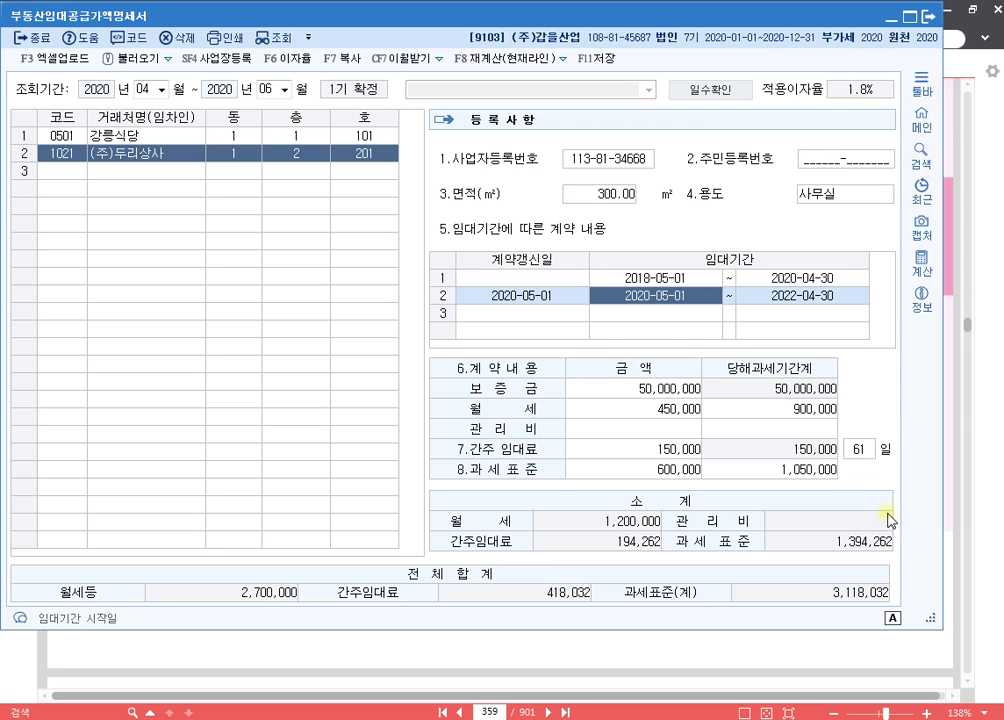
# Reduce the height of the rental supply statement window and save the statement.
pyautogui.moveTo(941, 628); pyautogui.dragTo(968, 486)
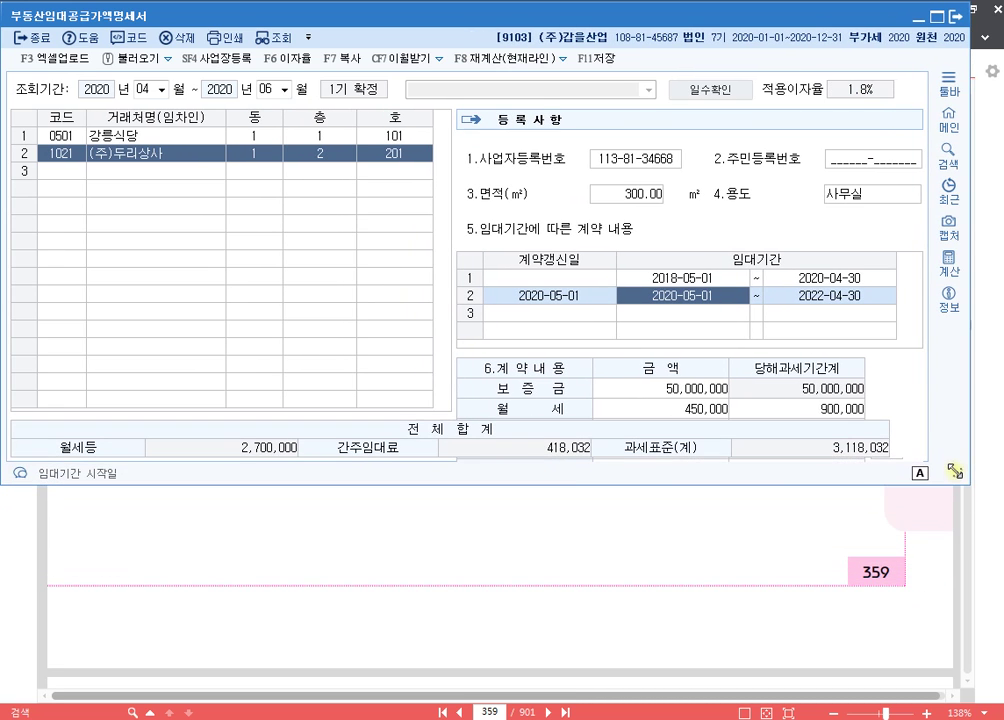
pyautogui.click(566, 466)
pyautogui.click(566, 466)
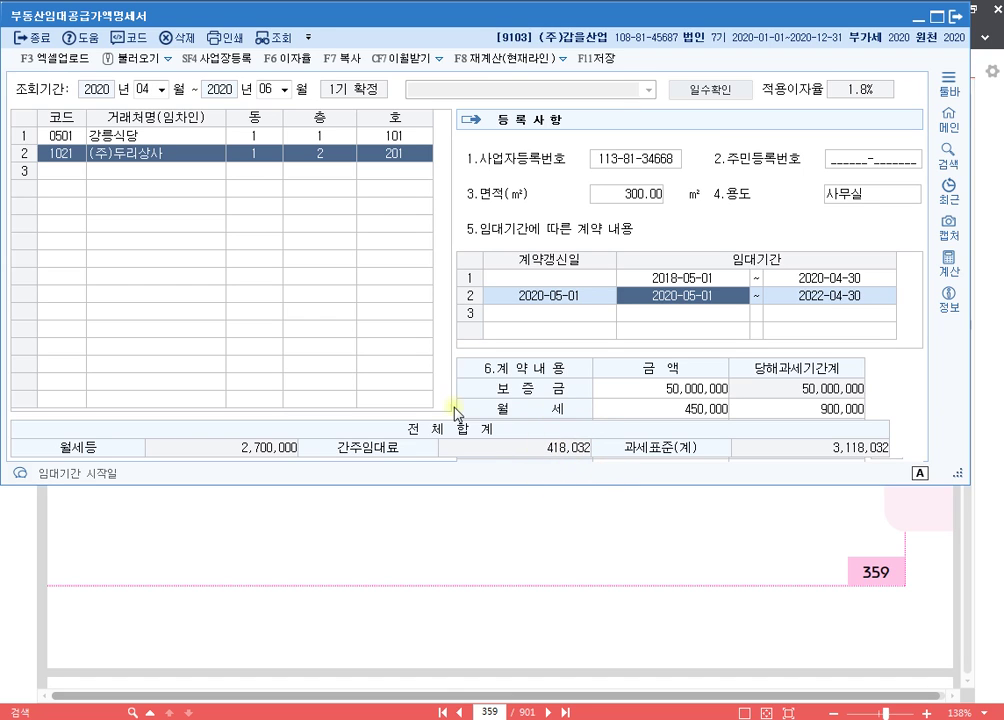
pyautogui.click(604, 58)
pyautogui.click(435, 288)
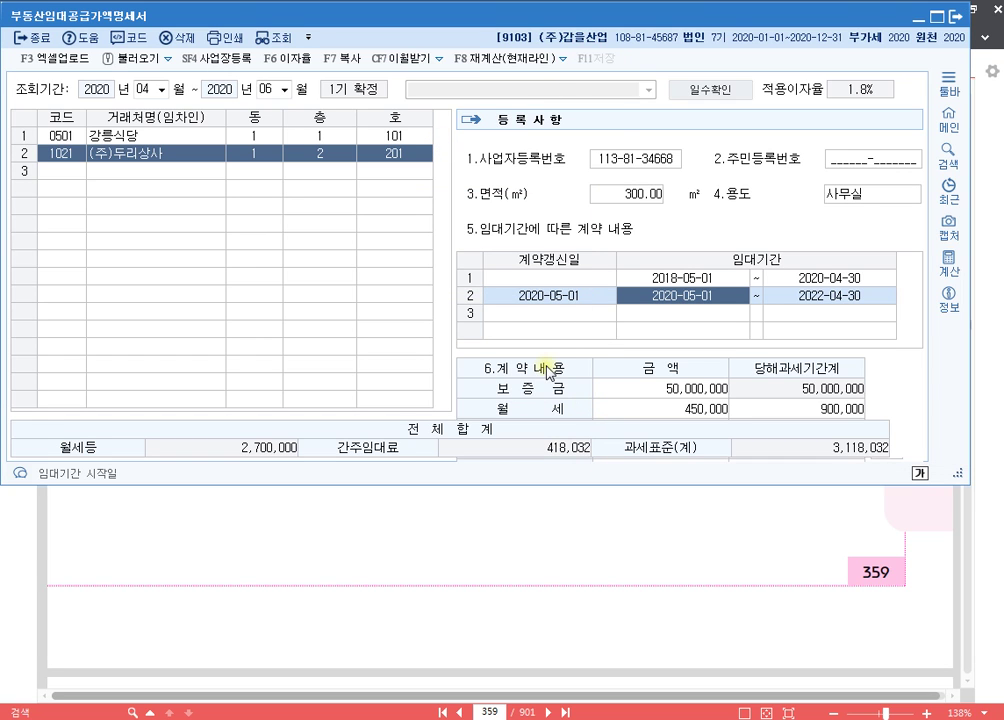
# Open 매입매출전표입력 in a shortened window and set the voucher date to 30 June 2020.
pyautogui.click(500, 718)
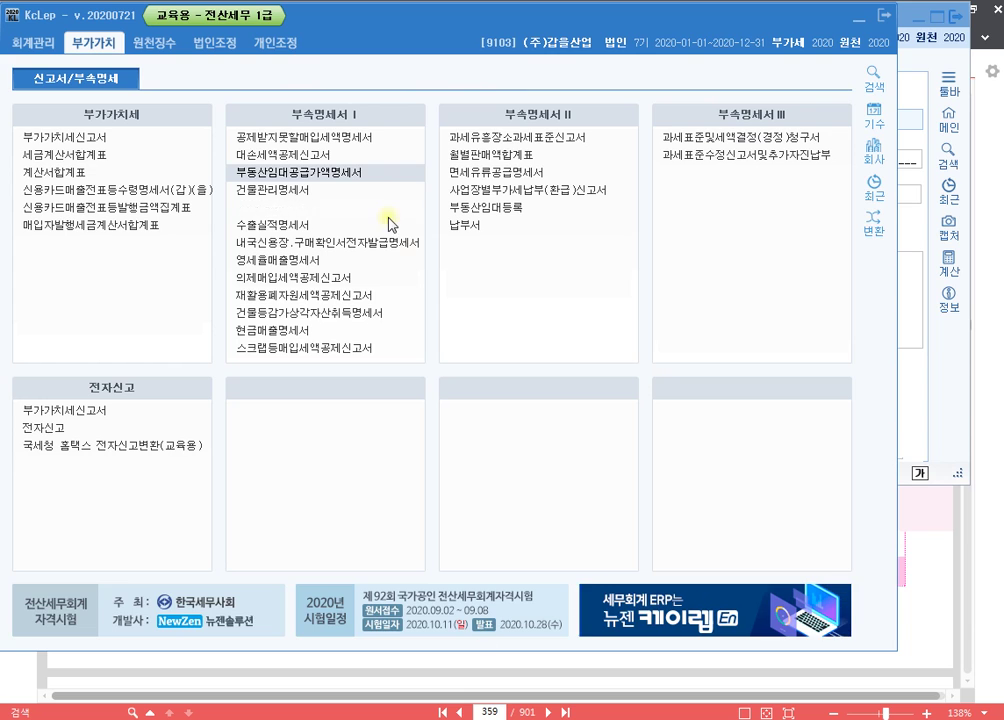
pyautogui.click(33, 42)
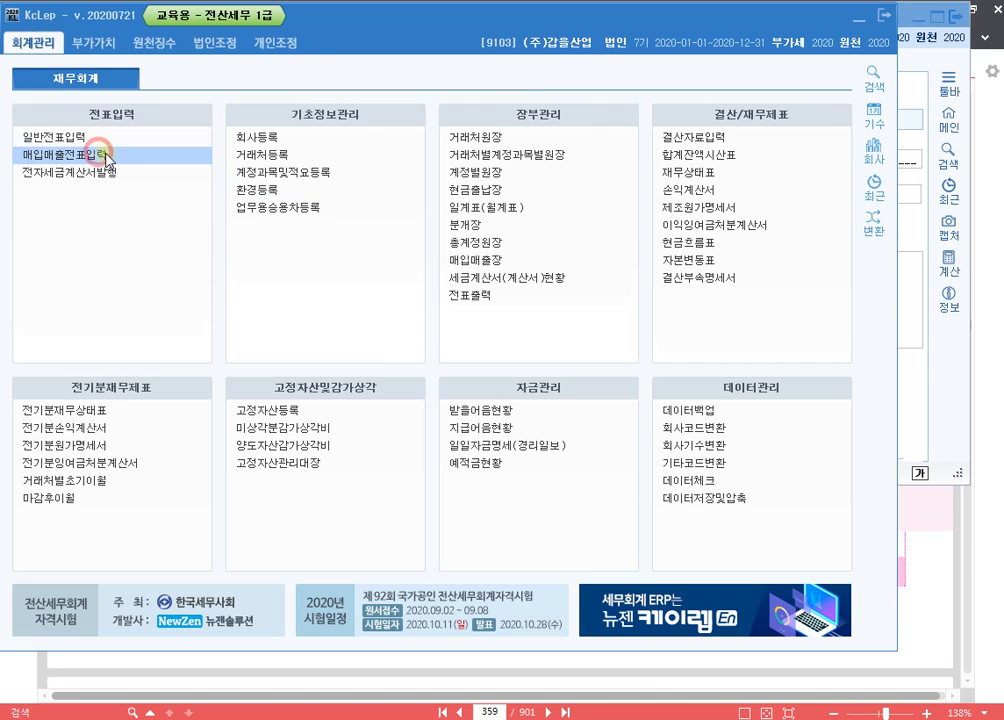
pyautogui.click(100, 156)
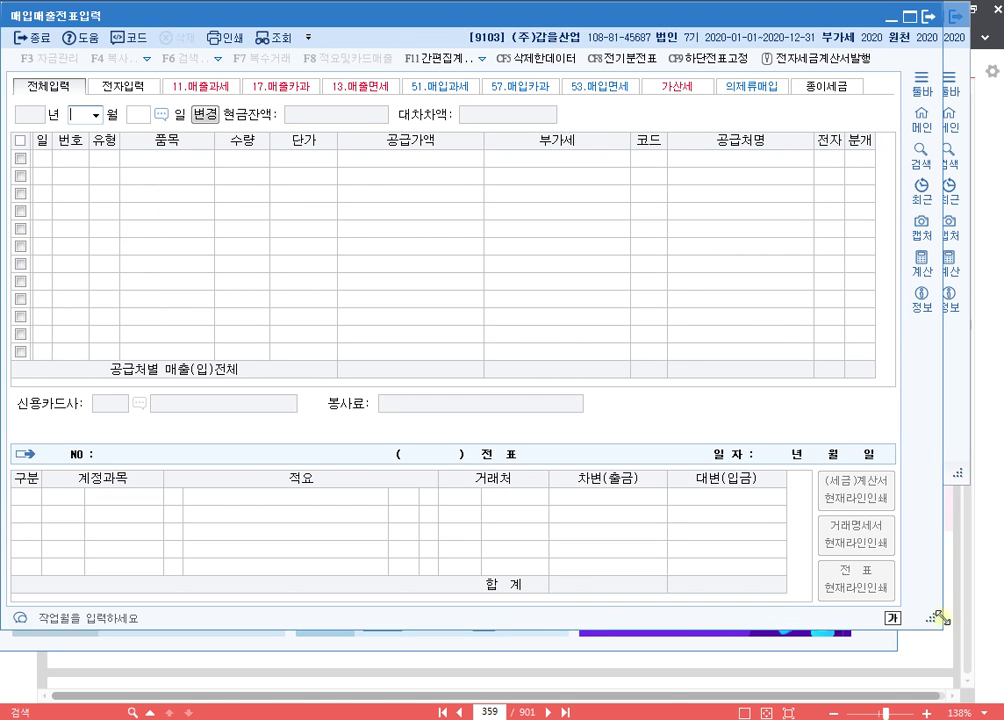
pyautogui.moveTo(937, 619); pyautogui.dragTo(972, 453)
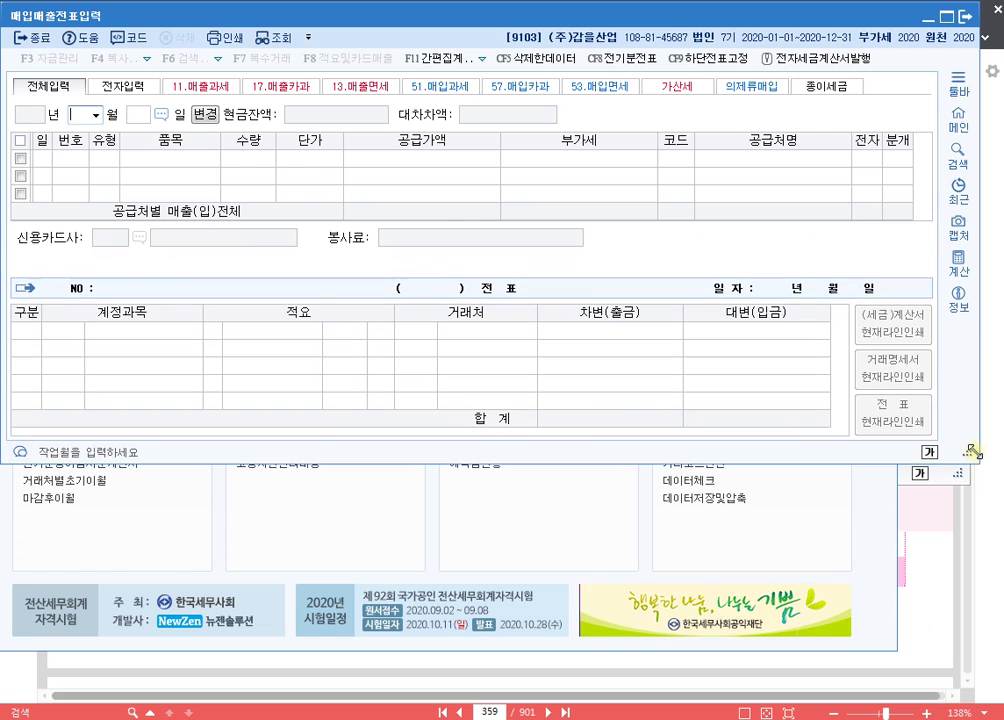
pyautogui.write('6')
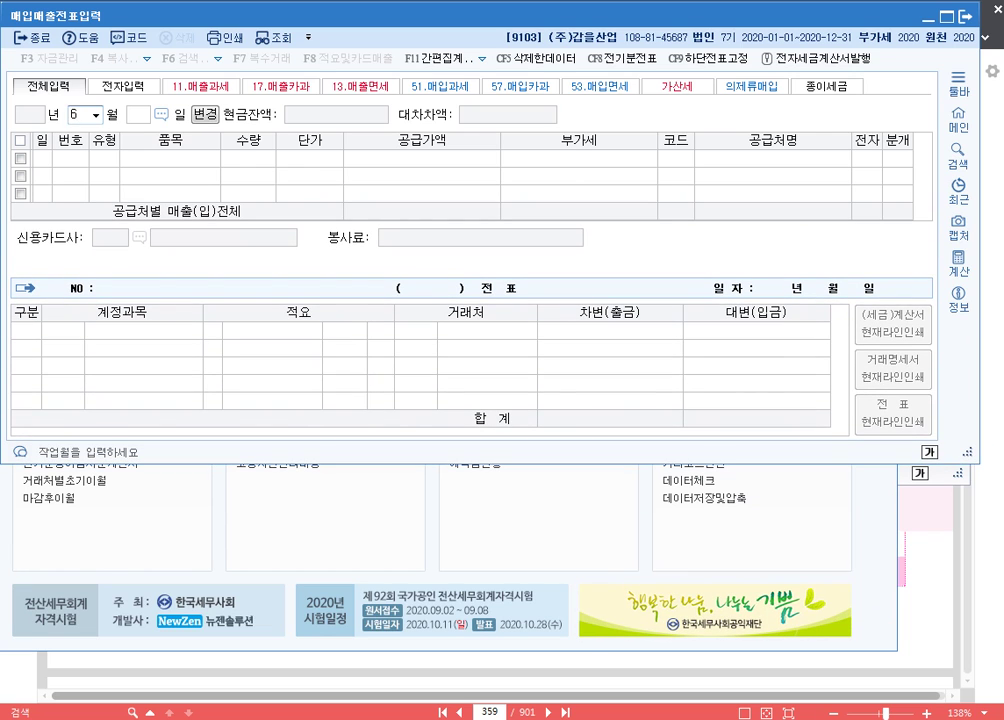
pyautogui.press('Return')
pyautogui.write('30')
pyautogui.press('Return')
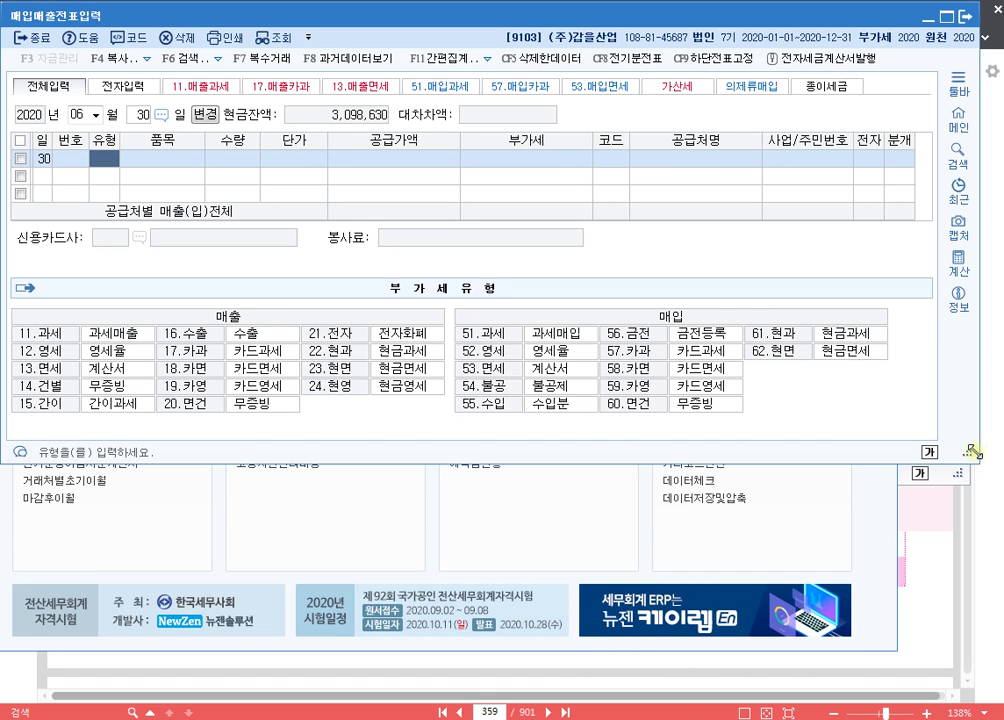
# Set the voucher line's type to 14.건별 and its item to 간주임대료, leaving quantity and unit price blank.
pyautogui.write('14')
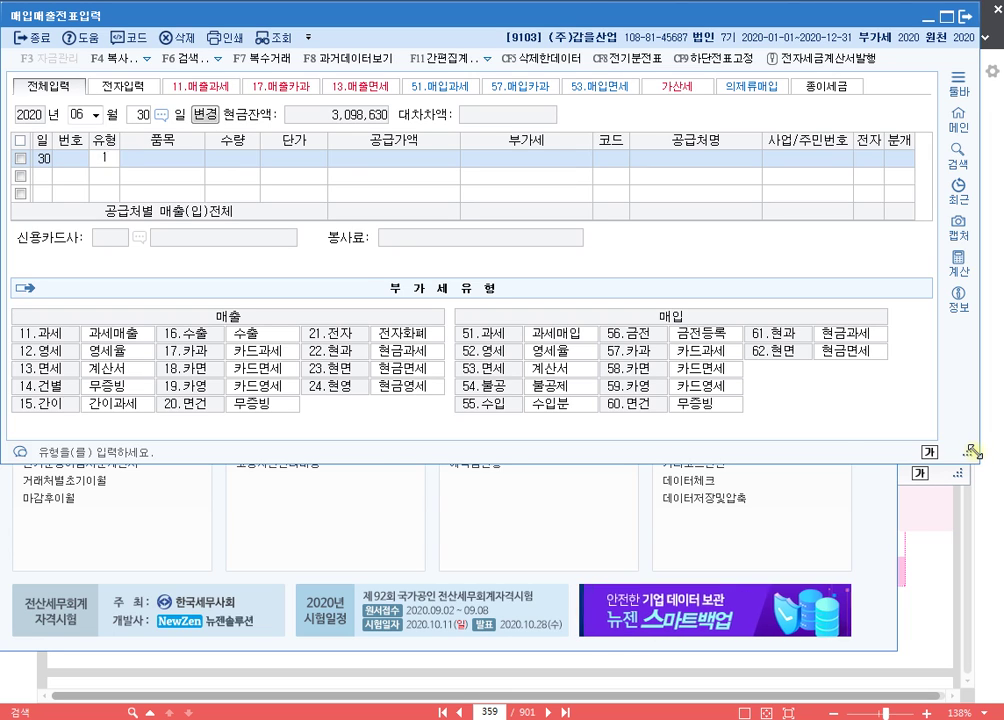
pyautogui.press('Return')
pyautogui.write('간주임대료')
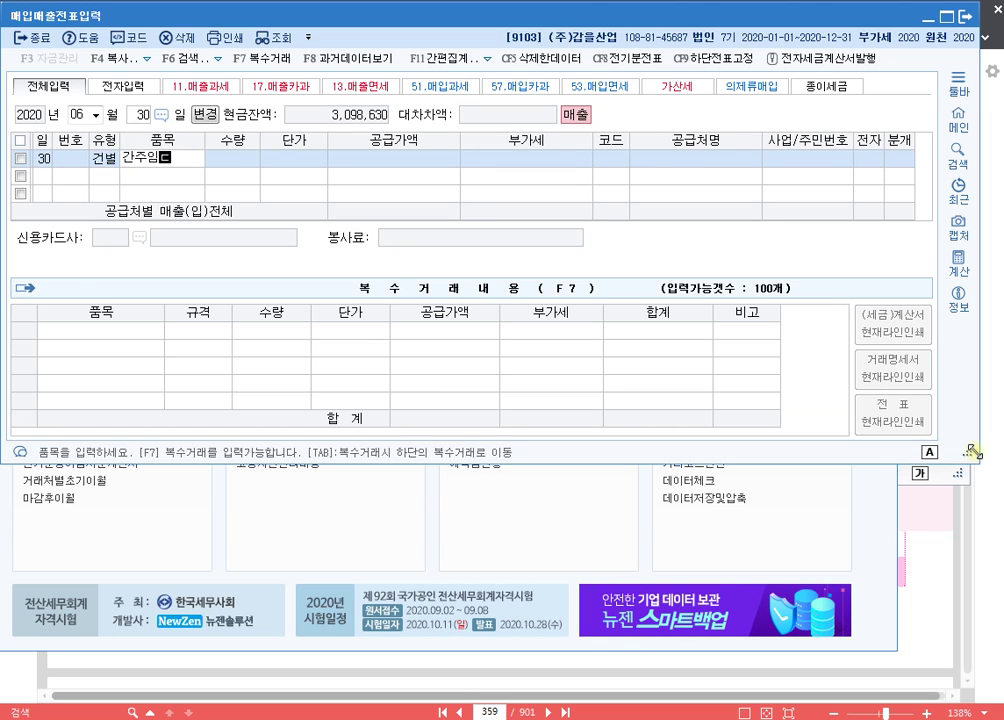
pyautogui.press('Return')
pyautogui.press('Return')
pyautogui.press('Return')
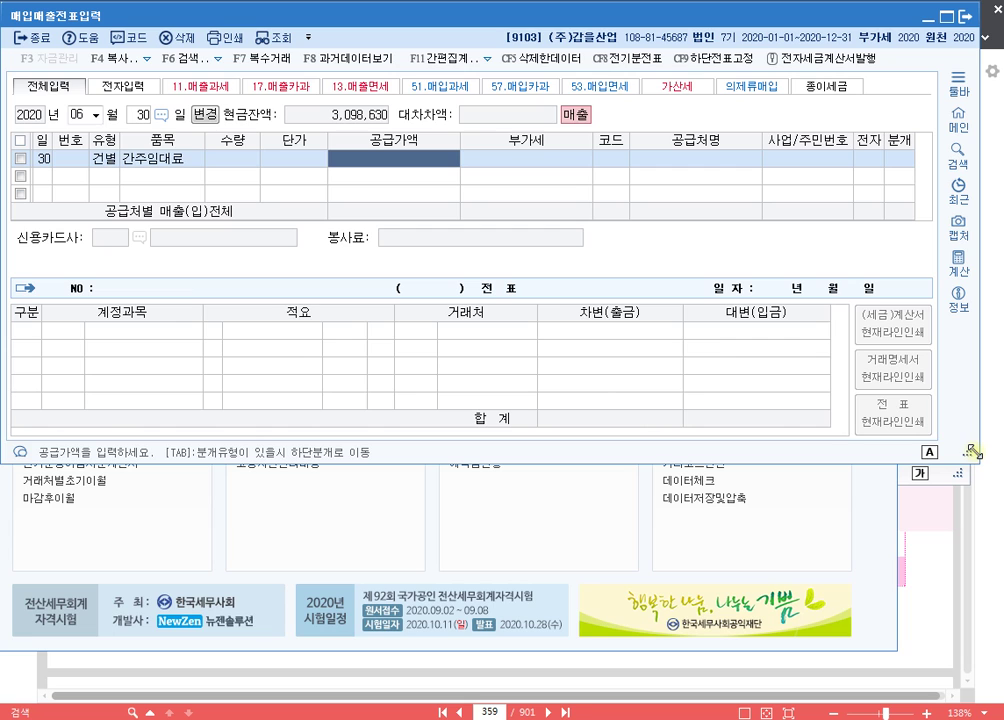
# Check the total 간주임대료 in the rental supply statement and return to the 매입매출전표입력 window.
pyautogui.click(412, 168)
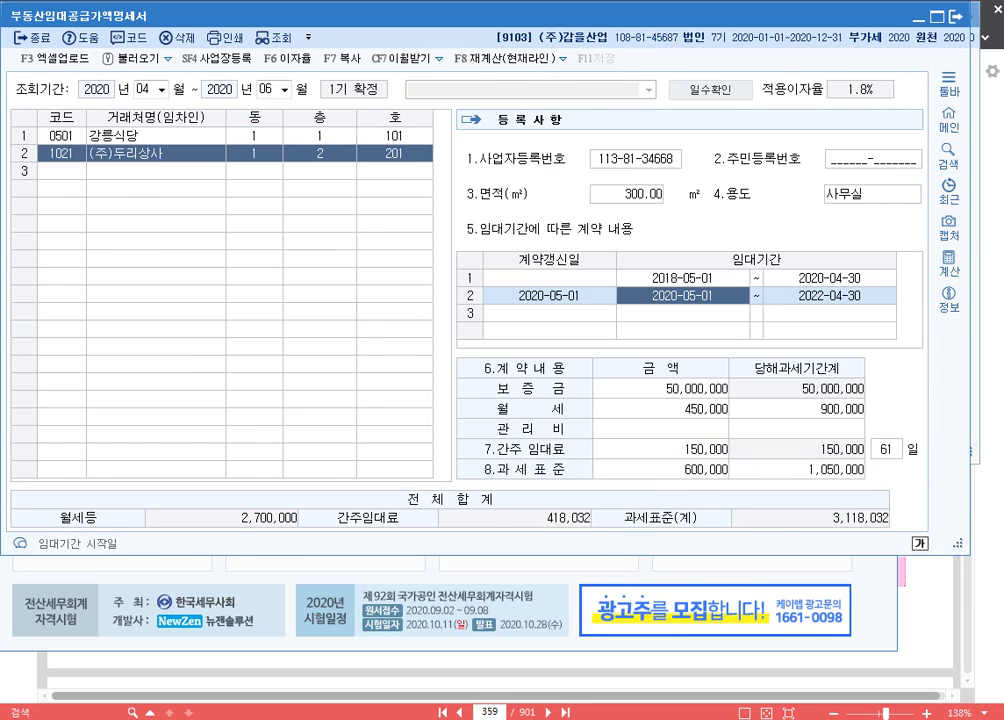
pyautogui.press('Escape')
pyautogui.press('Escape')
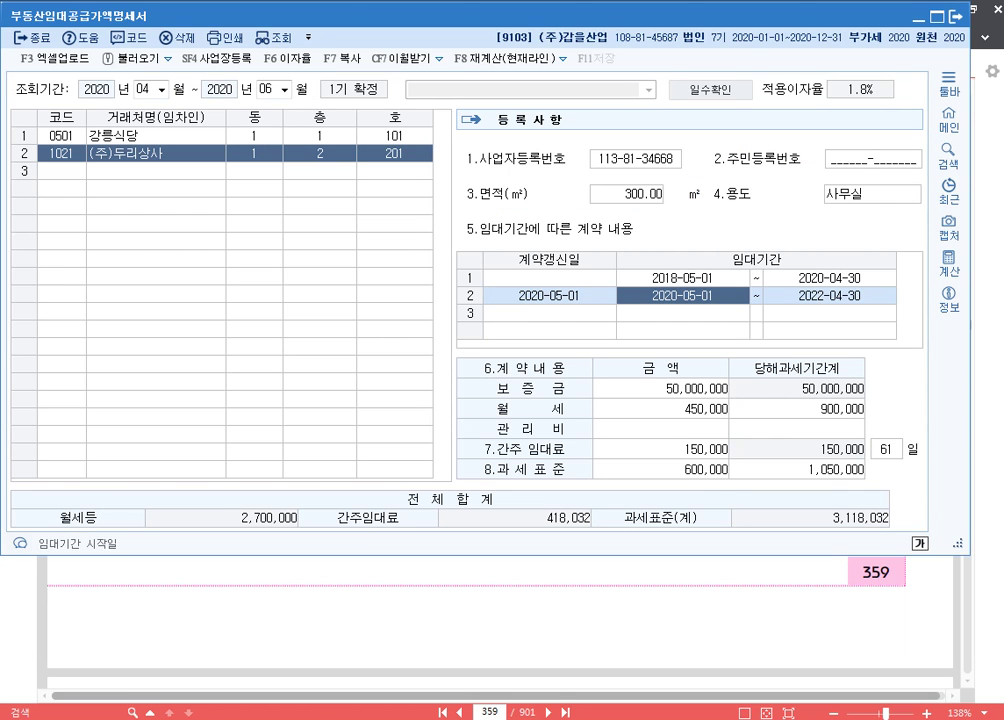
pyautogui.click(582, 718)
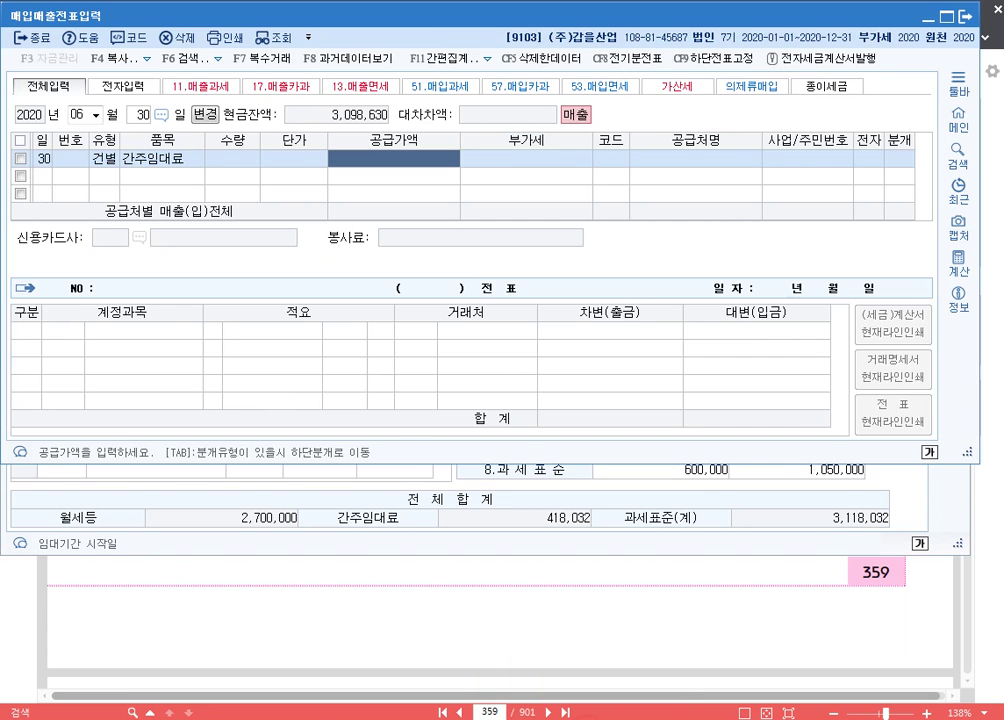
# Switch the 간주임대료 voucher line's type to 11.과세 and enter a supply value (공급가액) of 418,032.
pyautogui.moveTo(707, 458); pyautogui.dragTo(706, 475)
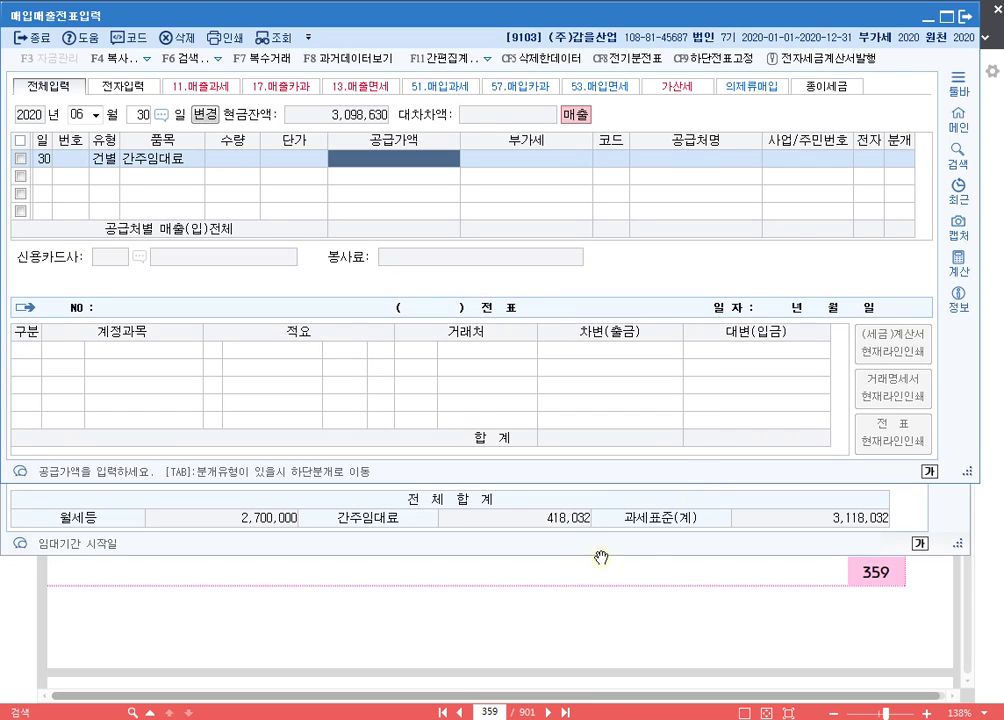
pyautogui.click(585, 537)
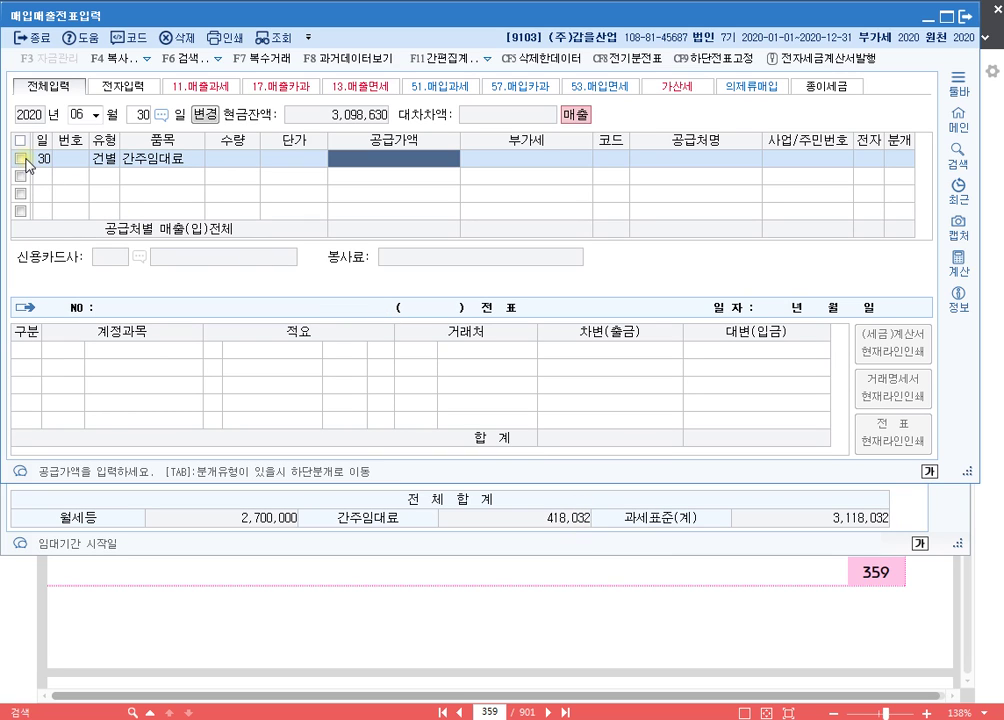
pyautogui.click(101, 166)
pyautogui.write('11')
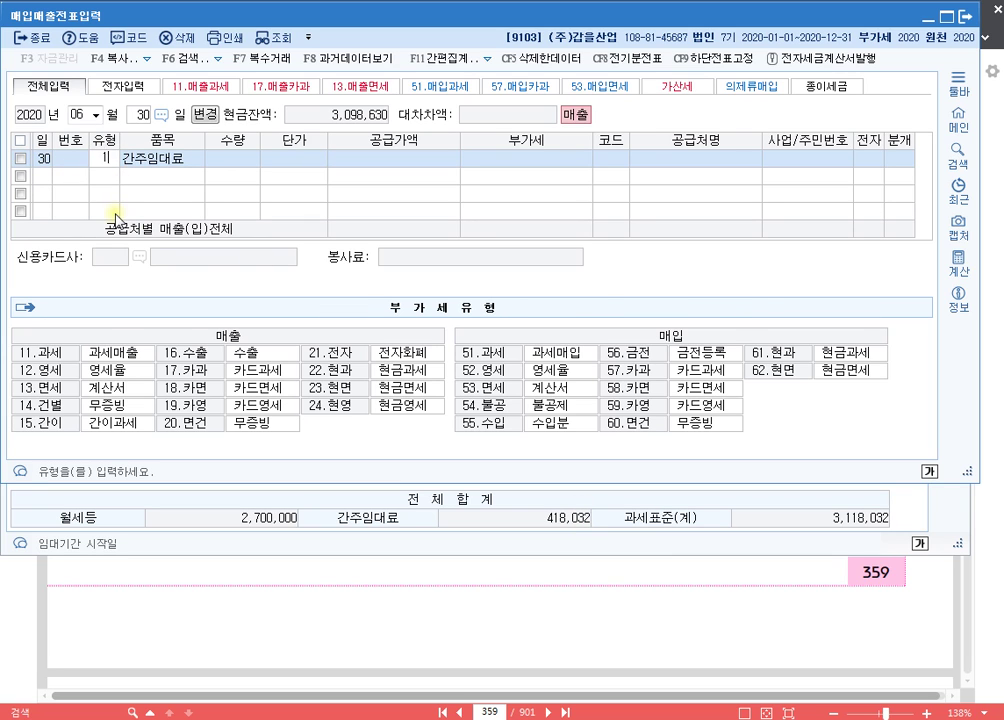
pyautogui.press('Return')
pyautogui.press('Return')
pyautogui.press('Return')
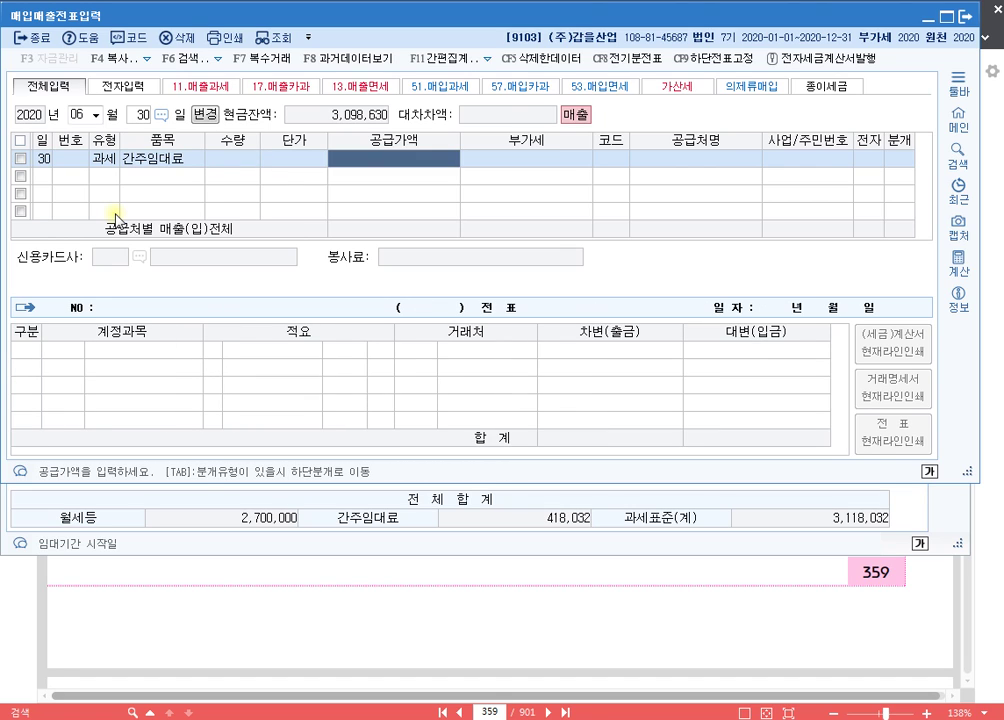
pyautogui.write('418032')
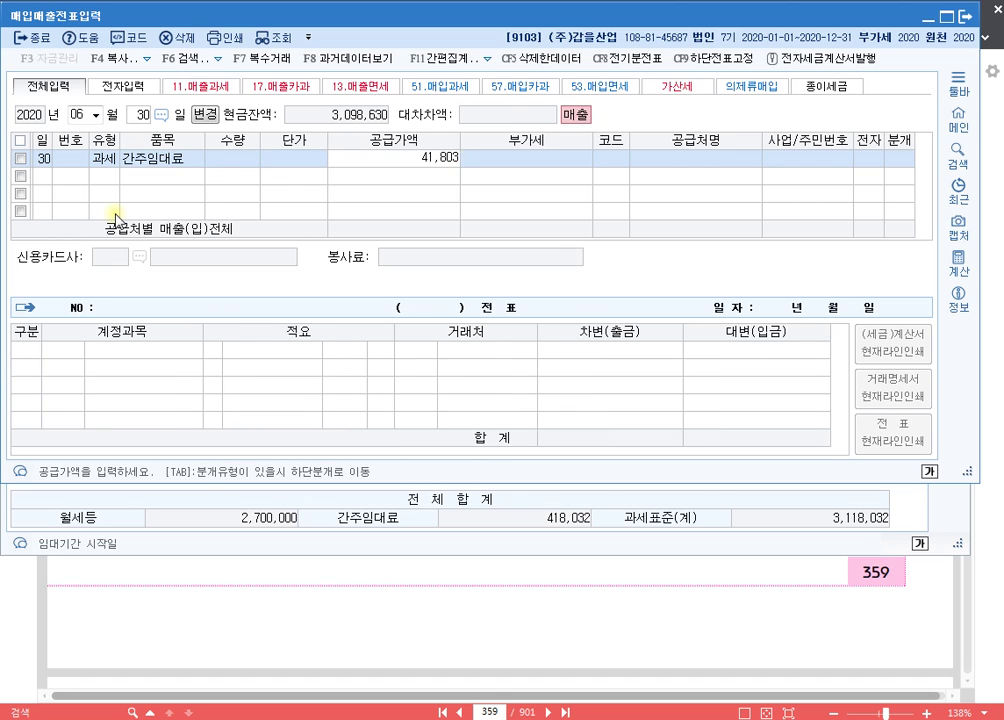
pyautogui.press('Return')
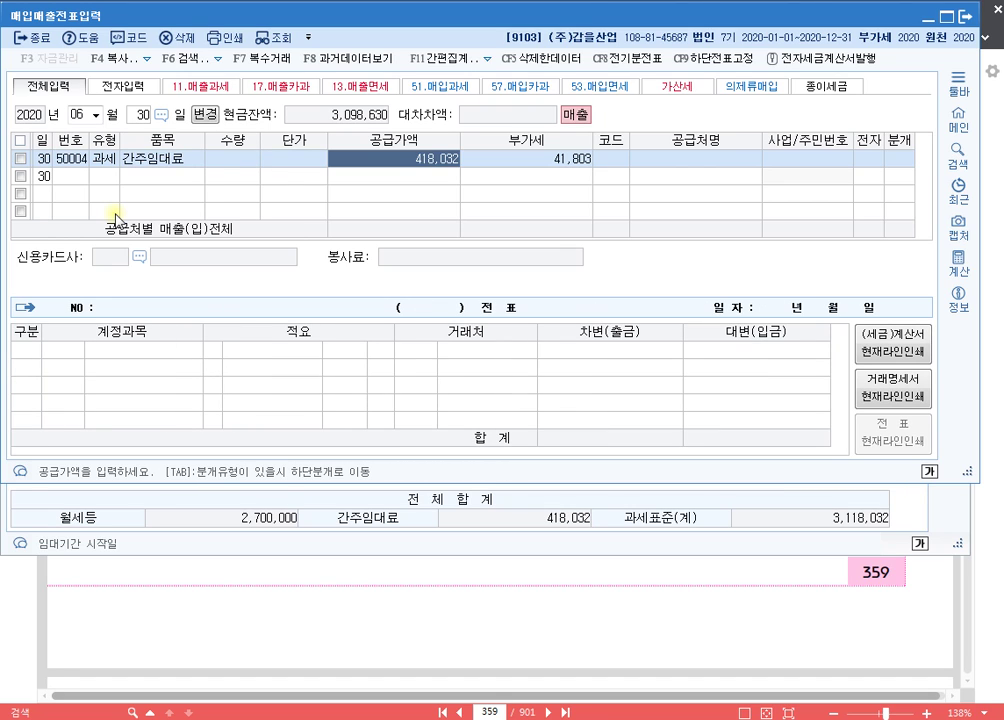
# Change the 간주임대료 voucher line's type back to 14.건별, keeping the entered supply value and VAT.
pyautogui.press('Left')
pyautogui.press('Left')
pyautogui.press('Left')
pyautogui.press('Left')
pyautogui.press('Right')
pyautogui.press('Right')
pyautogui.press('Right')
pyautogui.press('Right')
pyautogui.press('Left')
pyautogui.press('Left')
pyautogui.press('Left')
pyautogui.press('Left')
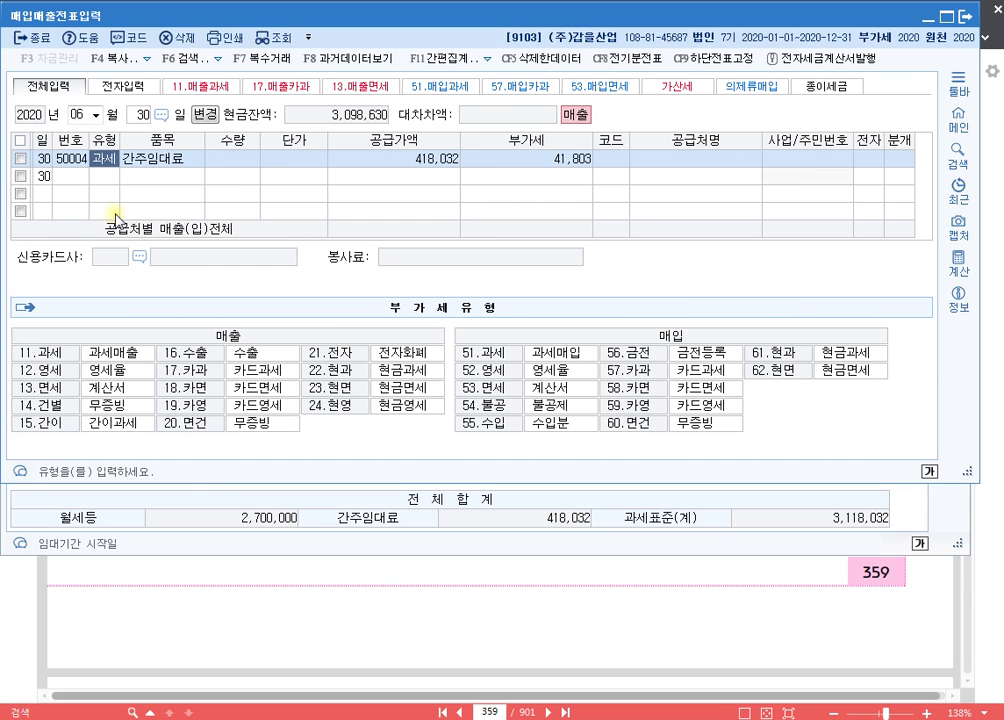
pyautogui.write('14')
pyautogui.press('Return')
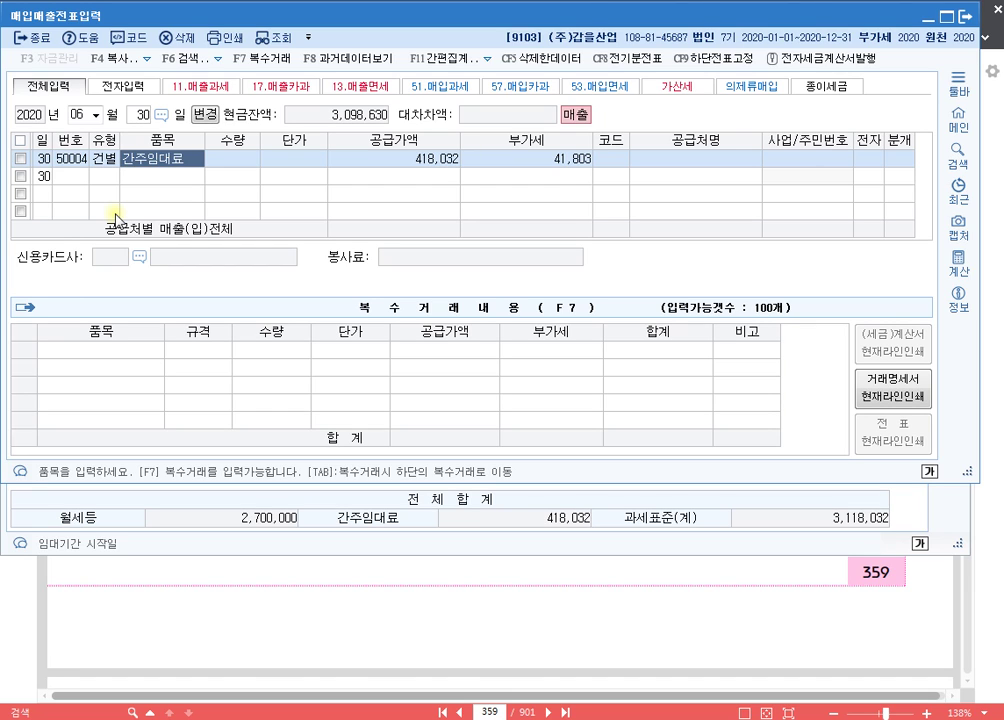
# Leave the voucher line's supplier blank and set its journal type (분개) to 3.혼합.
pyautogui.press('Return')
pyautogui.press('Return')
pyautogui.press('Return')
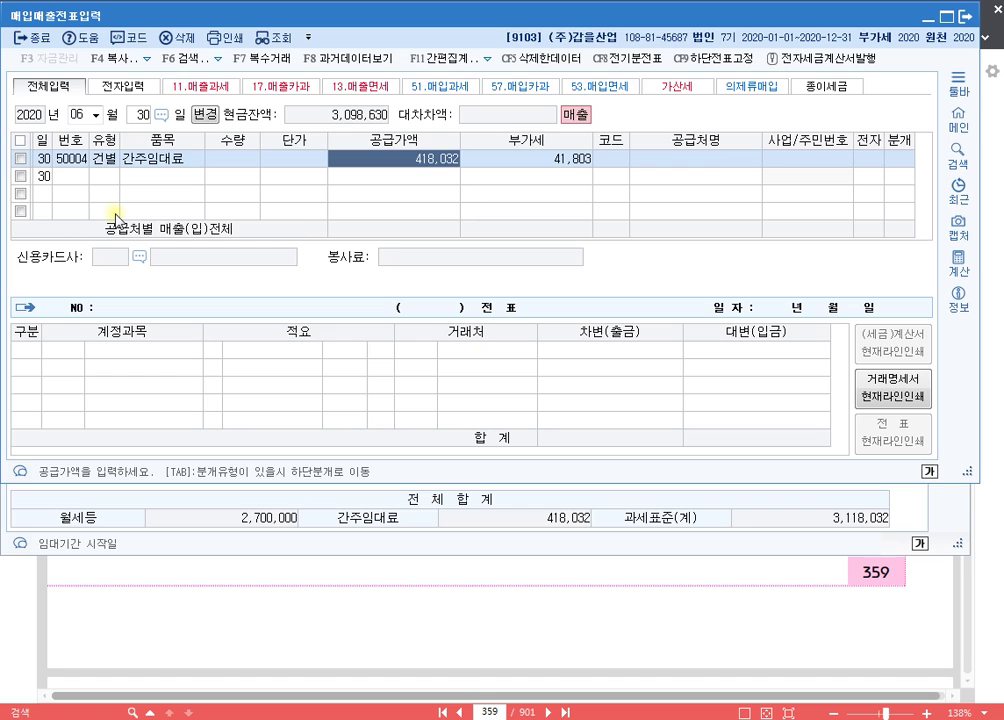
pyautogui.press('Return')
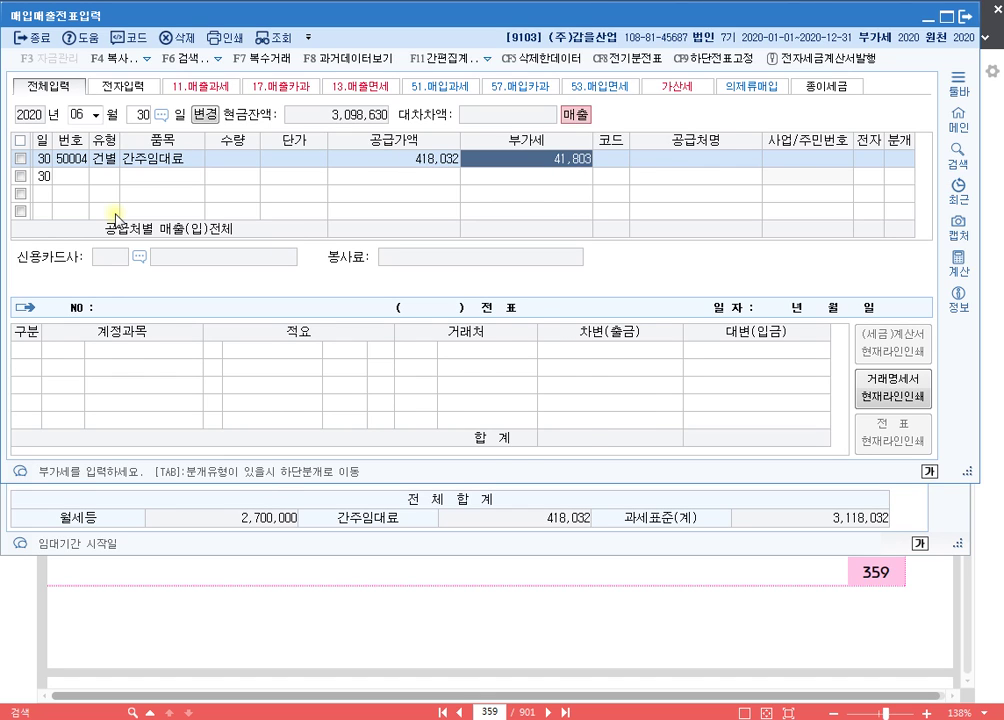
pyautogui.press('Return')
pyautogui.press('Return')
pyautogui.press('Return')
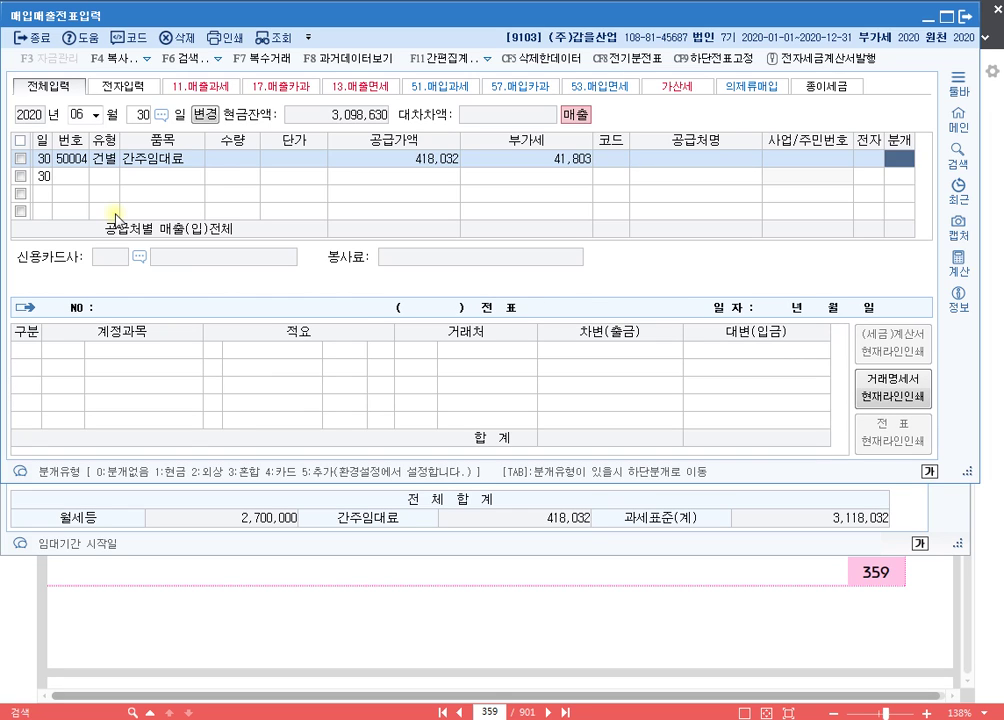
pyautogui.write('3')
pyautogui.press('Return')
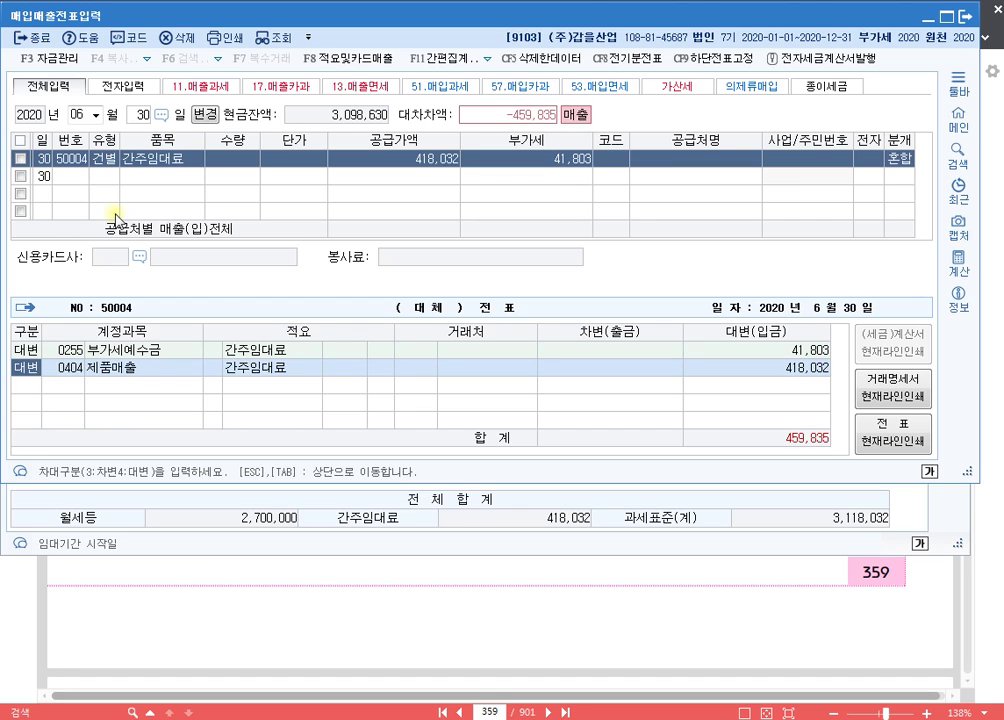
# Change the 제품매출 journal row to a debit of 41,803 on account 0817 세금과공과금.
pyautogui.click(737, 355)
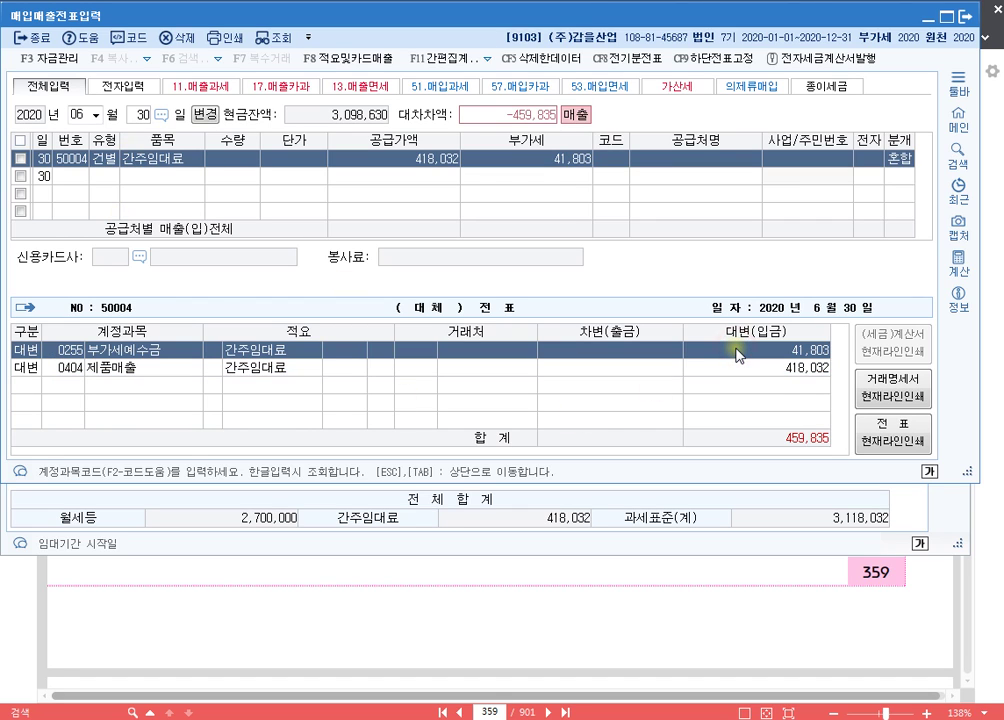
pyautogui.click(737, 355)
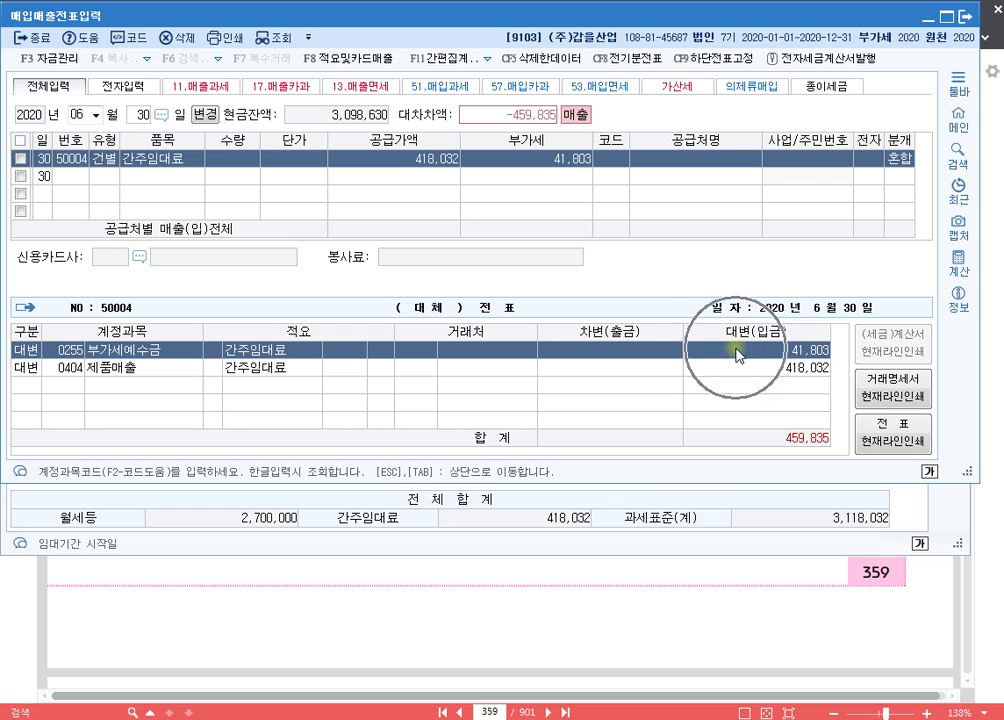
pyautogui.click(553, 168)
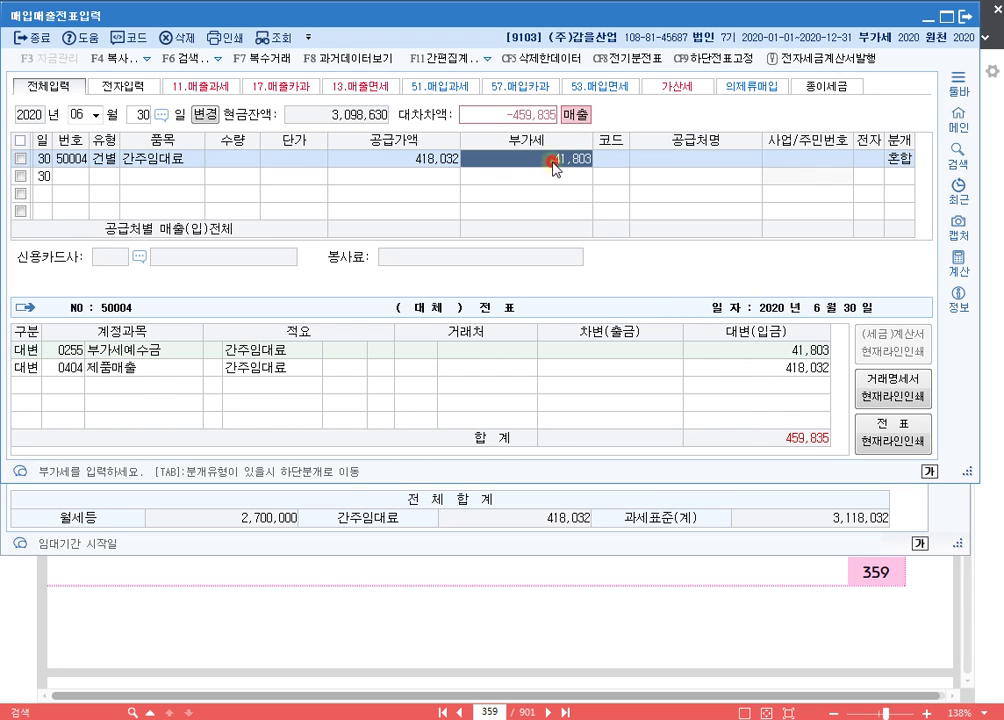
pyautogui.click(779, 353)
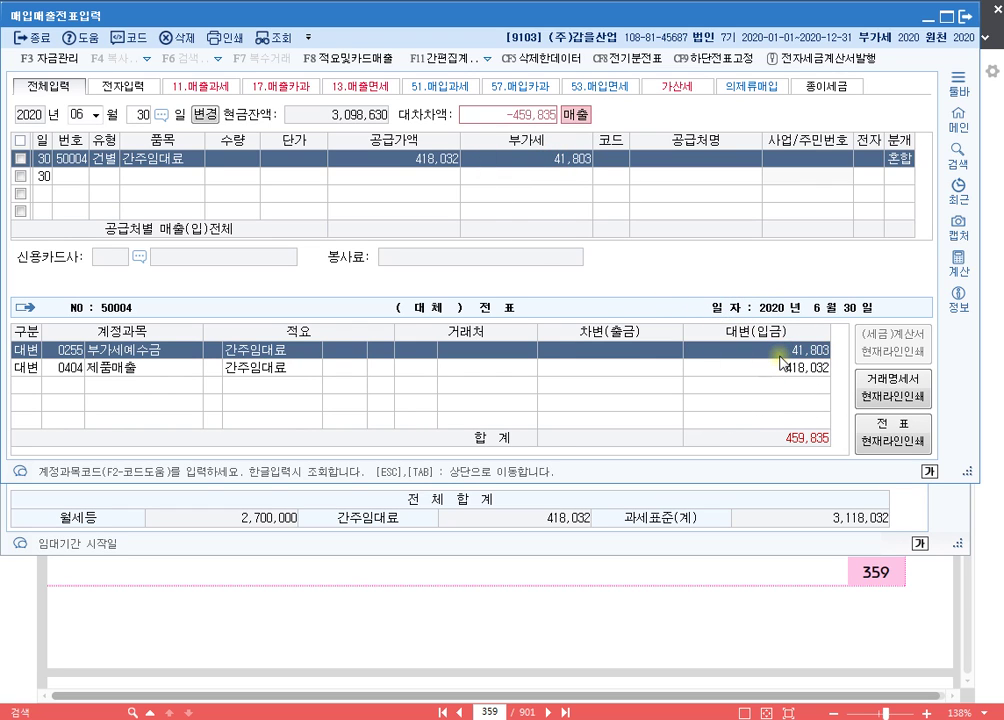
pyautogui.click(782, 360)
pyautogui.click(24, 369)
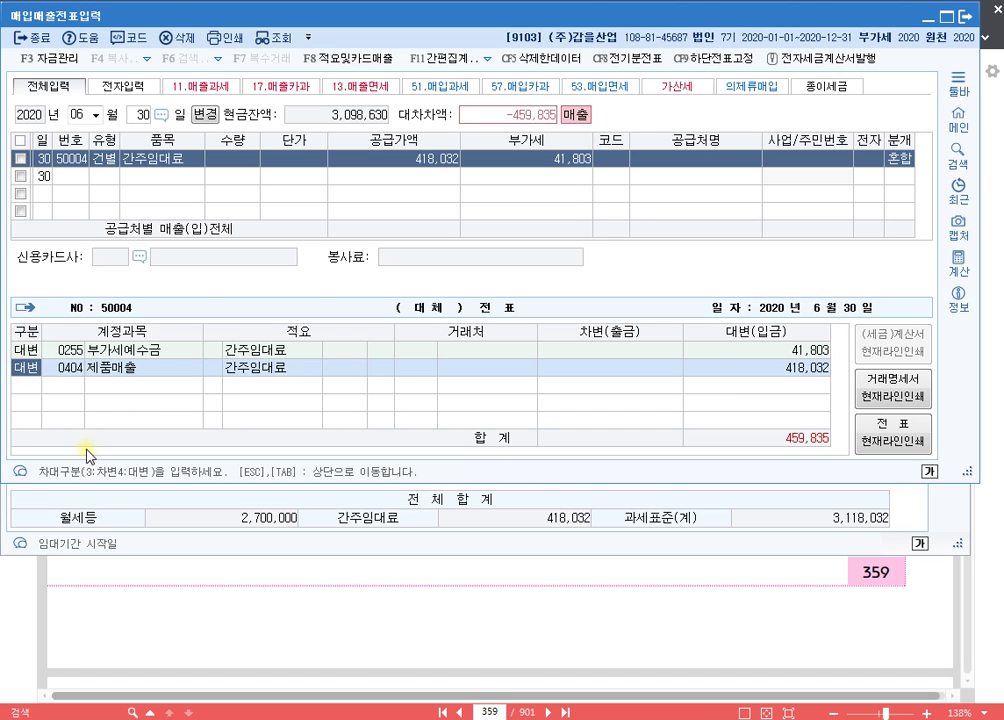
pyautogui.write('3')
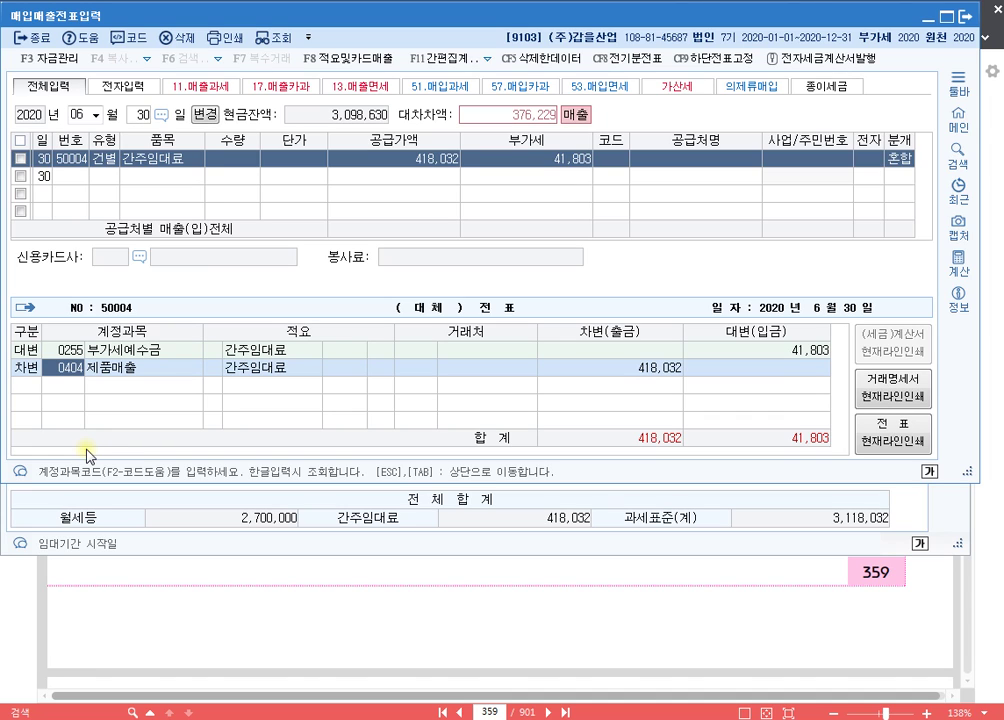
pyautogui.write('0817')
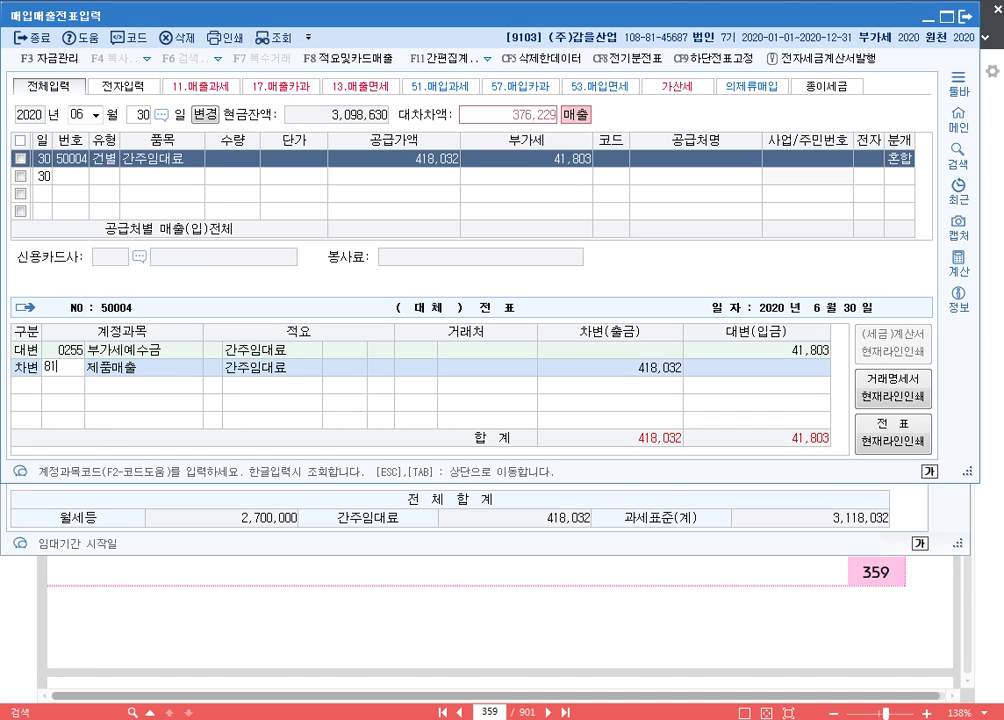
pyautogui.press('Return')
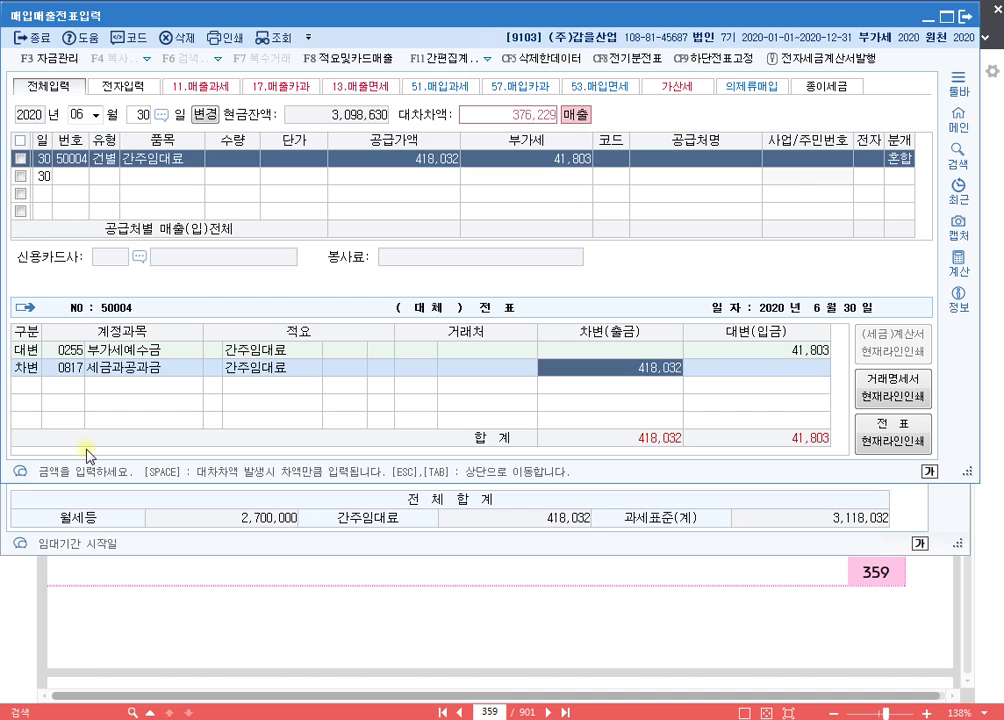
pyautogui.write('41803')
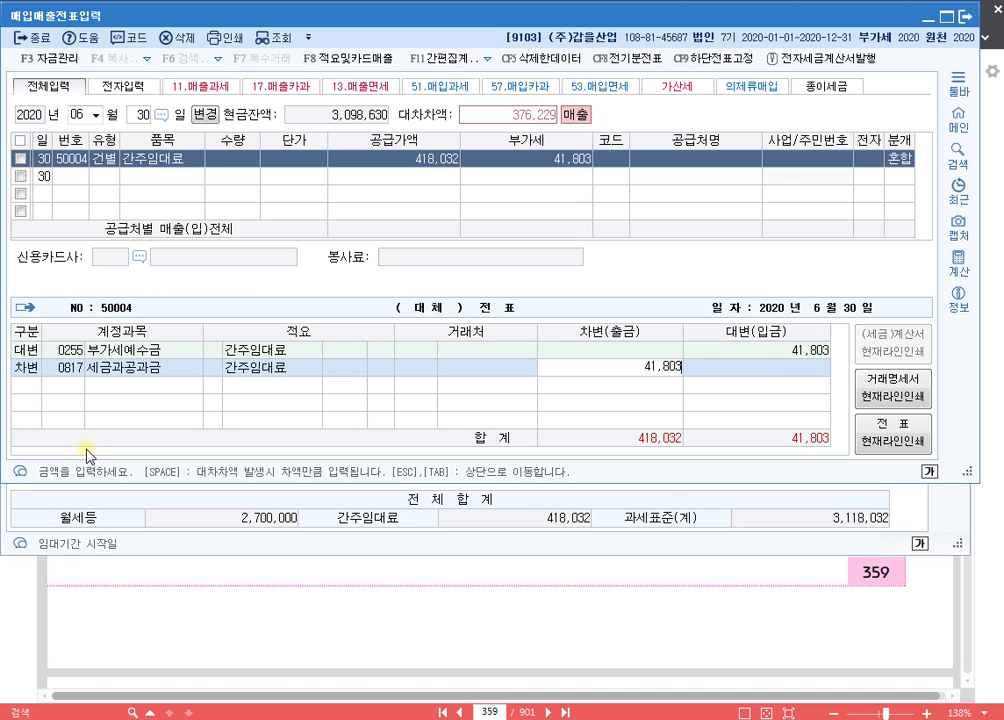
pyautogui.press('Return')
pyautogui.press('Up')
pyautogui.press('Left')
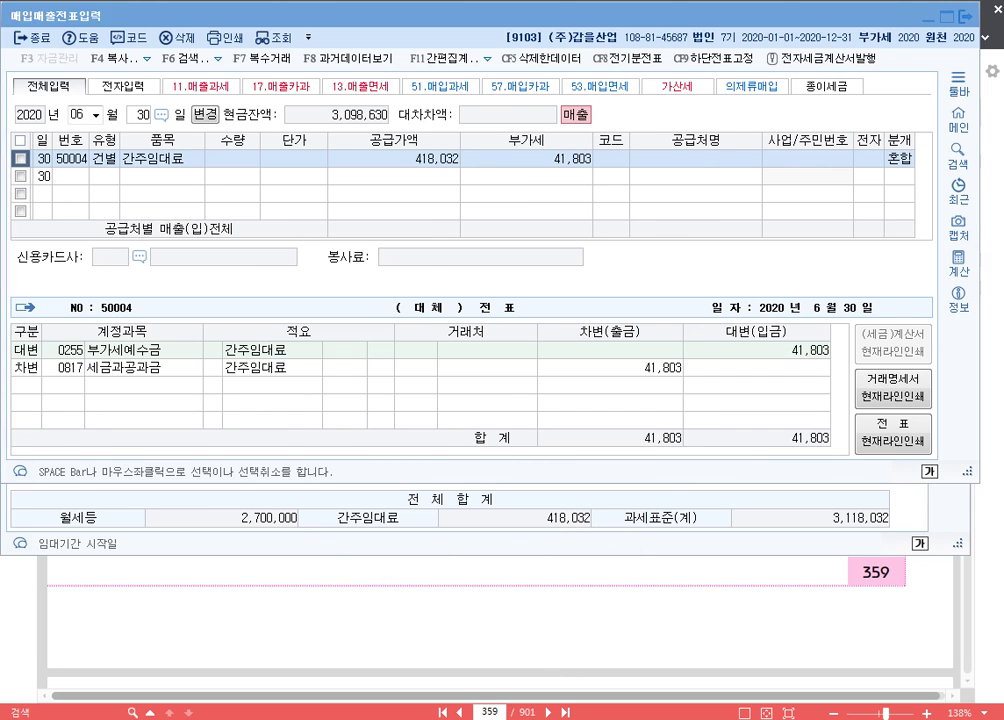
# Open 부가가치세신고서 and load the return for the period April to June 2020.
pyautogui.hotkey('alt', 'Tab')
pyautogui.click(97, 46)
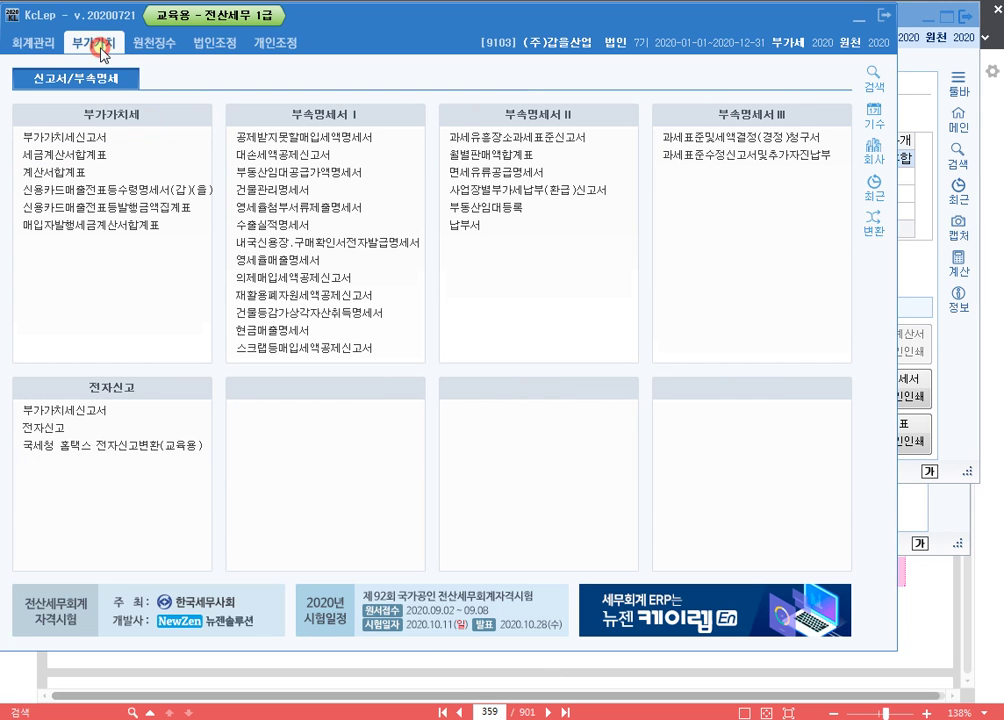
pyautogui.click(122, 140)
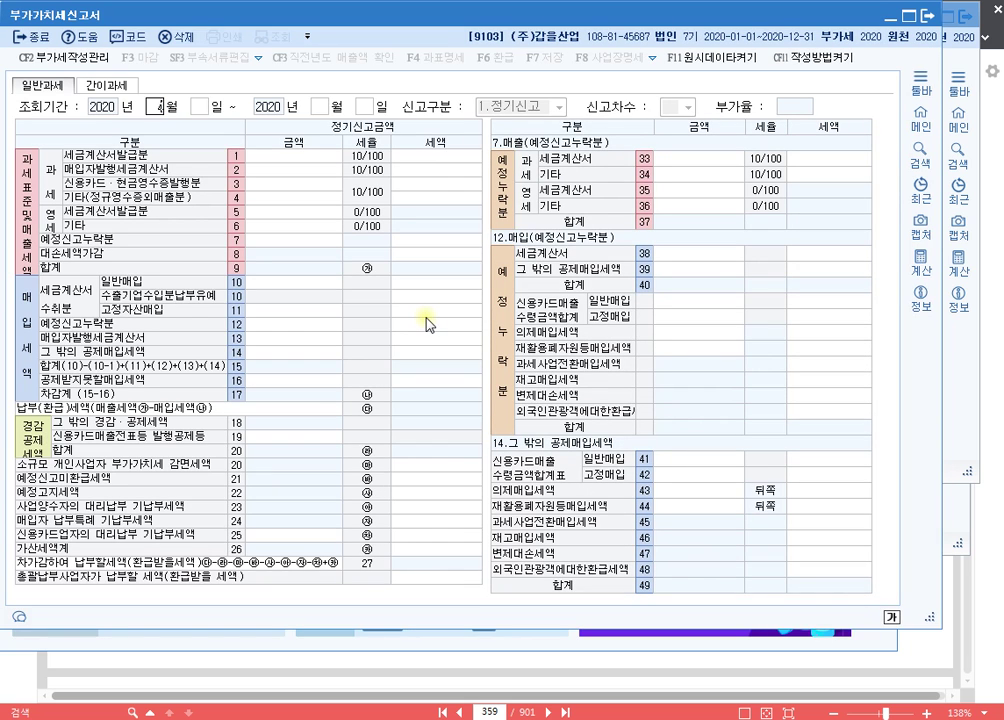
pyautogui.write('4')
pyautogui.press('Return')
pyautogui.press('Return')
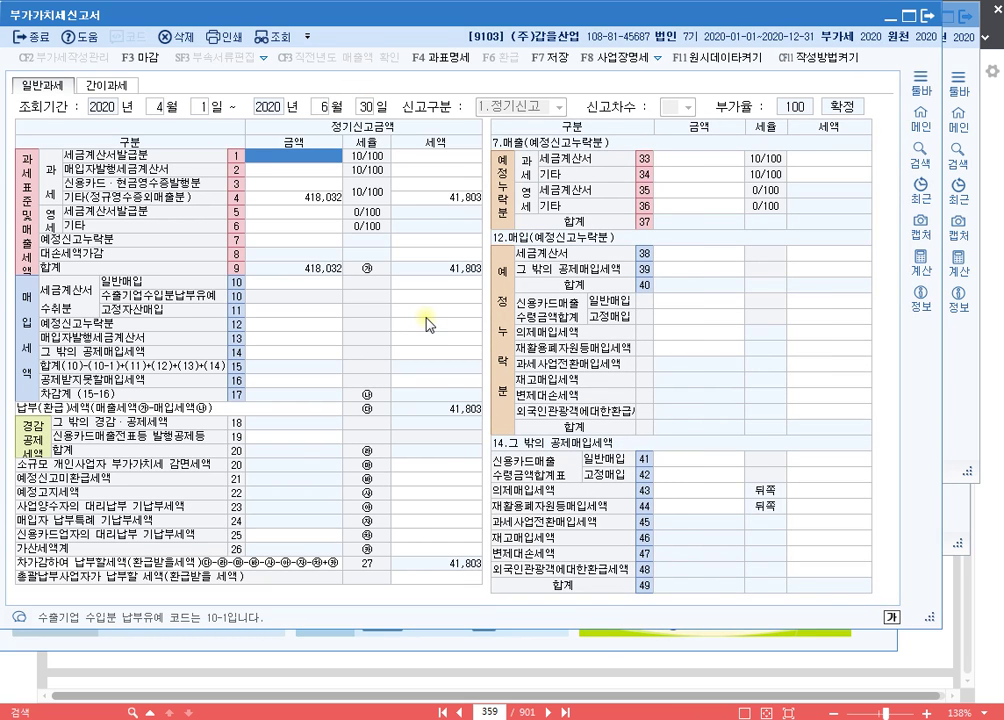
# Examine the amount and tax of row 4, 기타(정규영수증외매출분), in the VAT return.
pyautogui.click(316, 199)
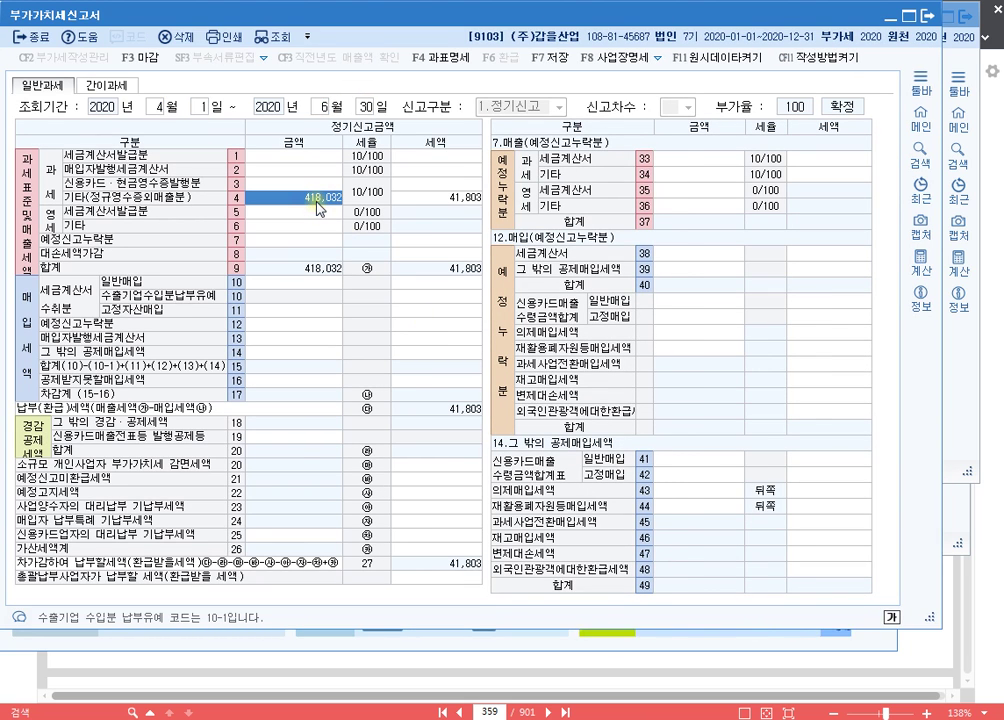
pyautogui.click(436, 203)
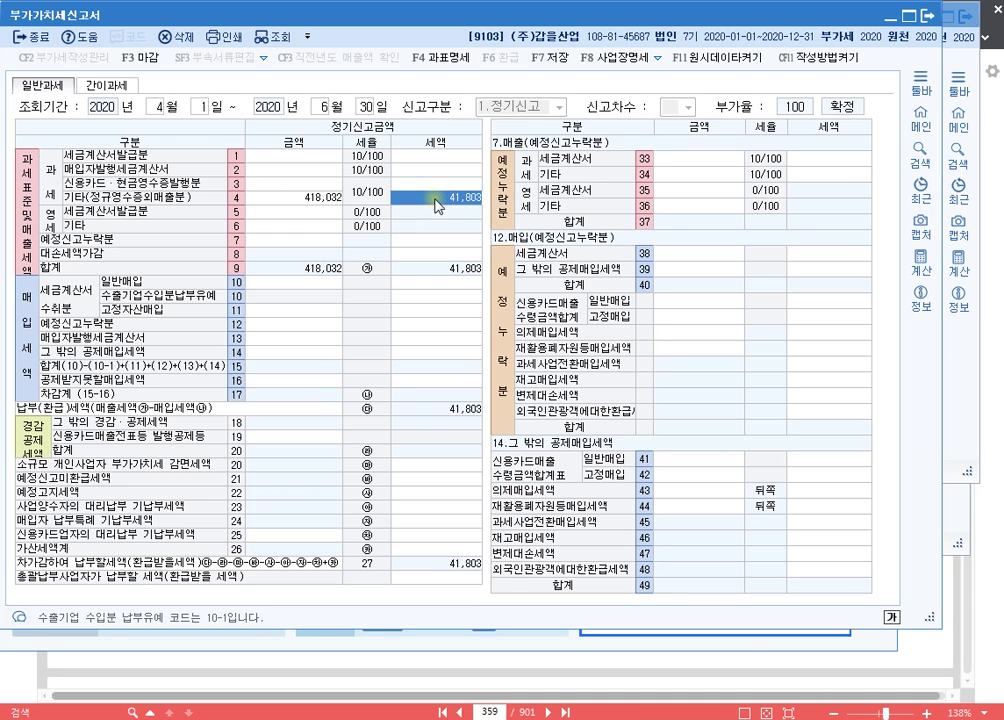
pyautogui.click(260, 199)
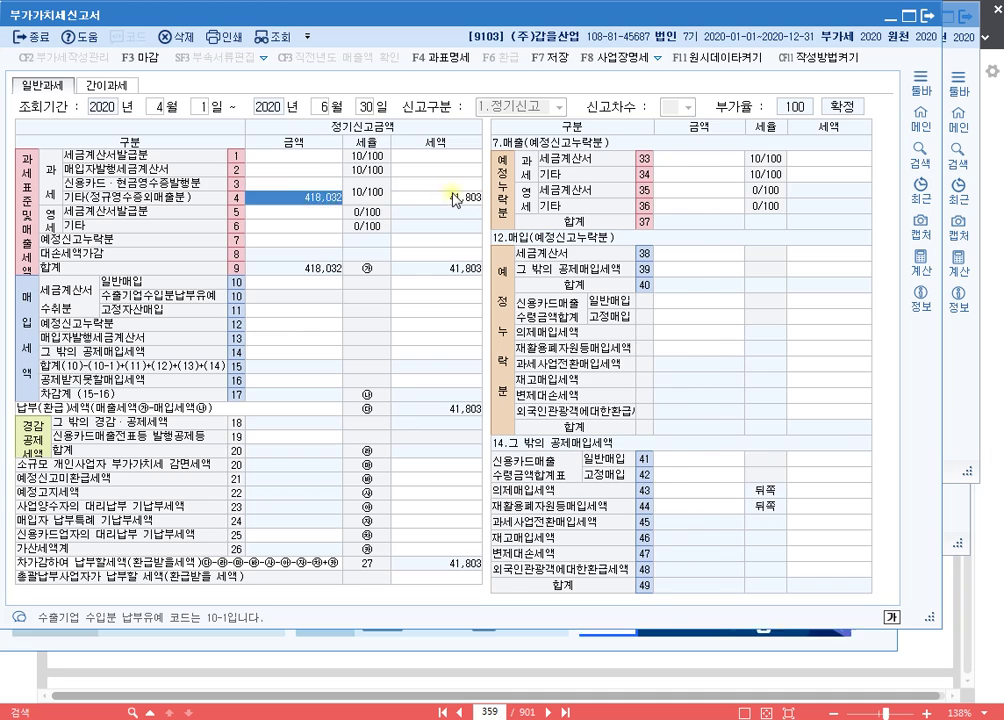
pyautogui.click(450, 199)
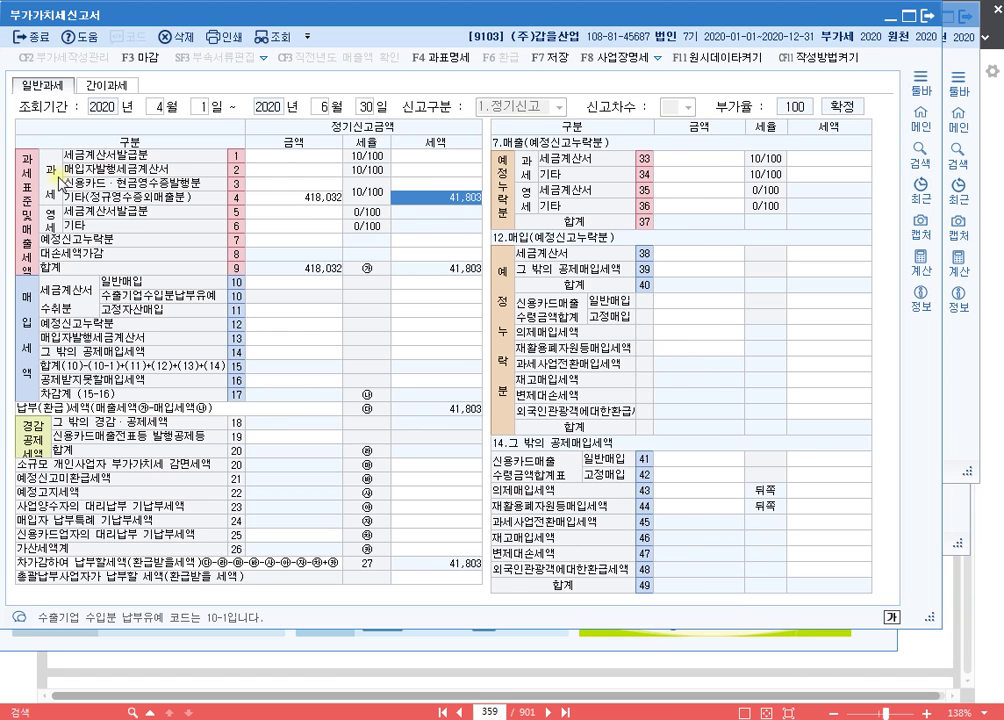
pyautogui.click(58, 177)
pyautogui.click(116, 199)
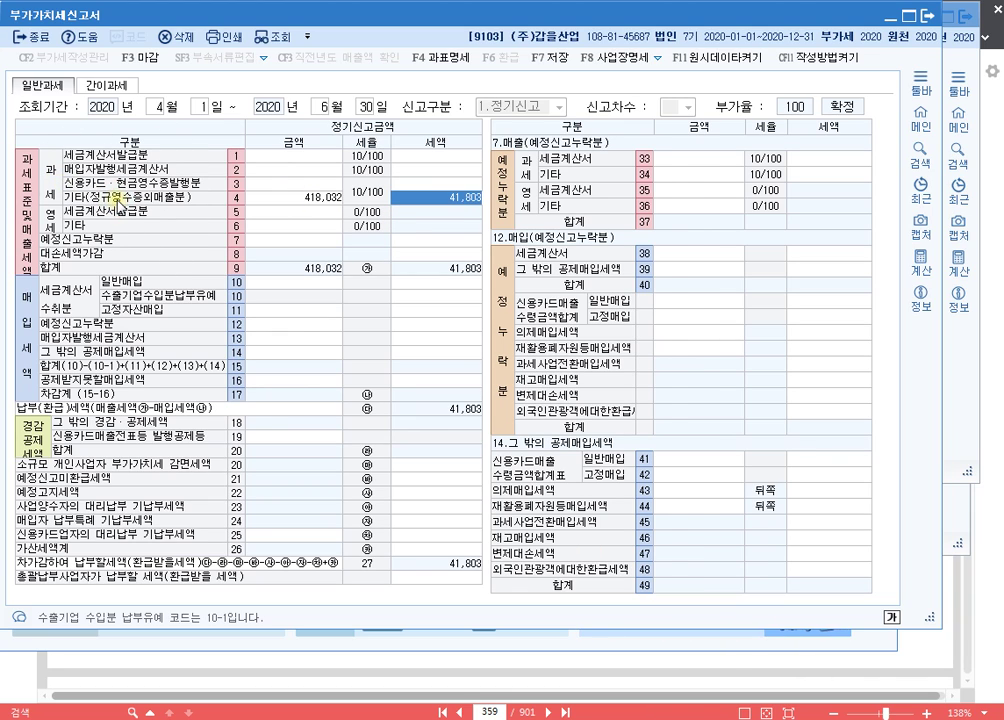
pyautogui.click(312, 198)
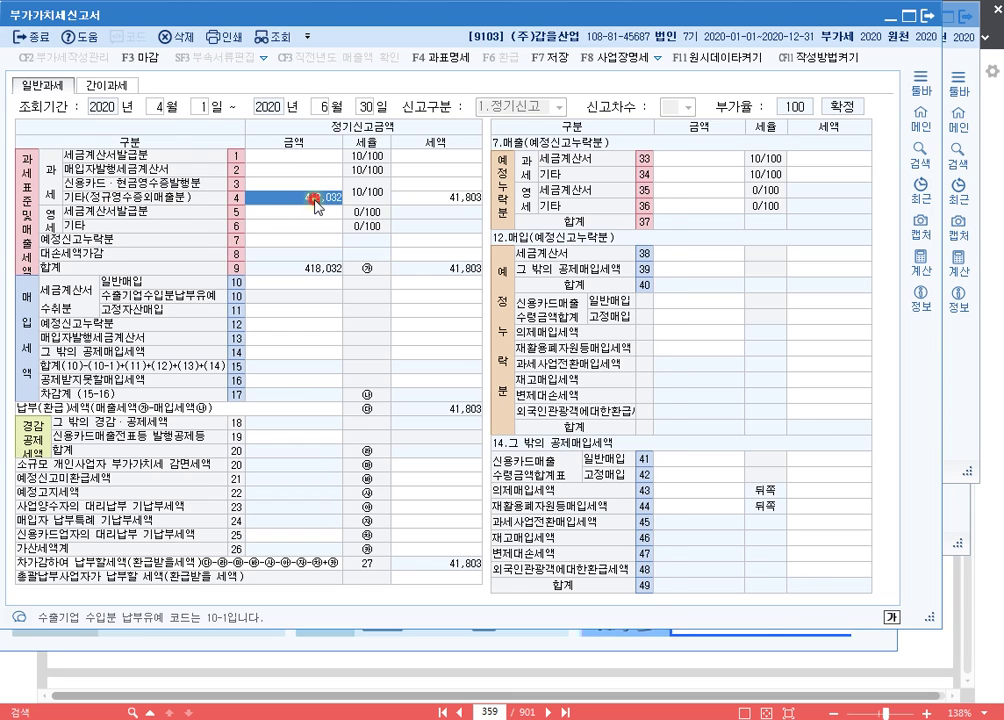
pyautogui.click(442, 197)
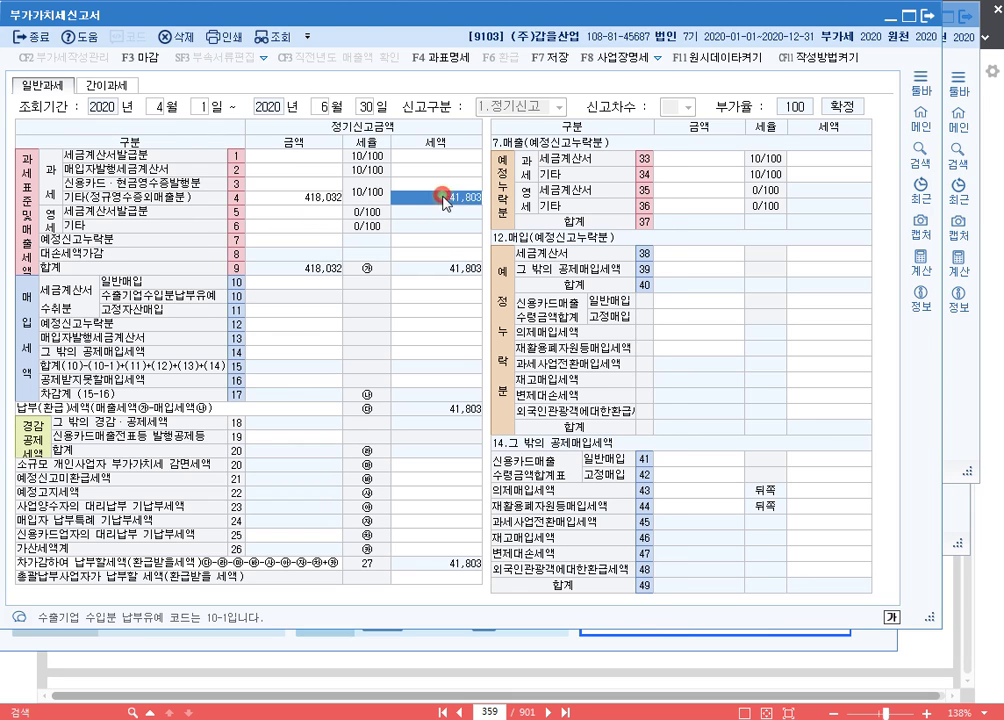
# Save the April–June VAT return and close its window.
pyautogui.click(549, 57)
pyautogui.click(516, 344)
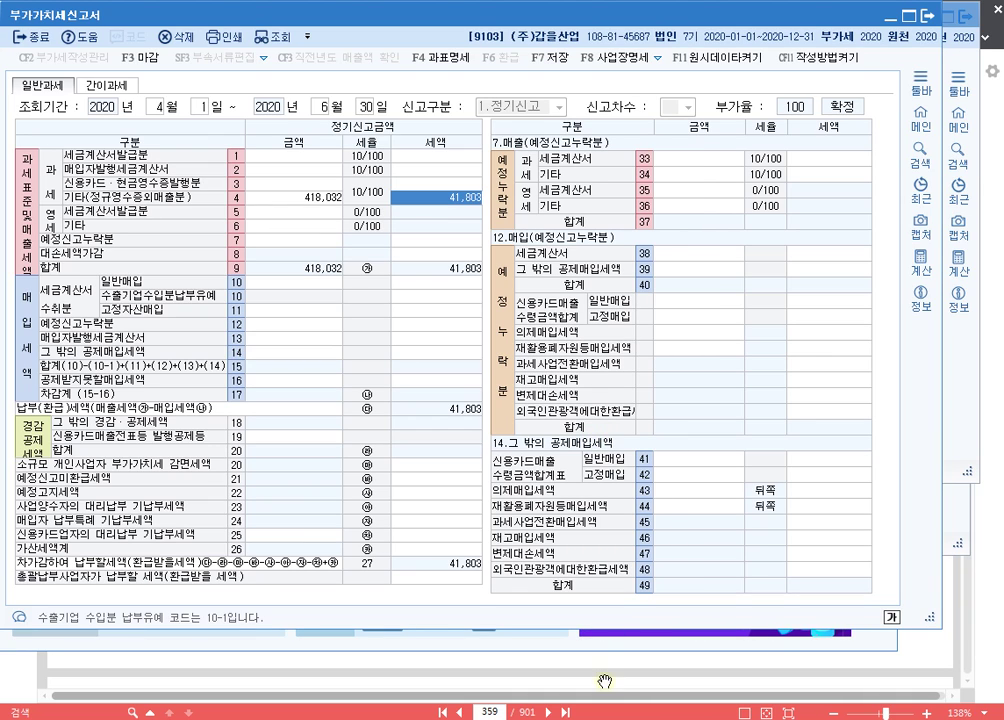
pyautogui.moveTo(417, 719)
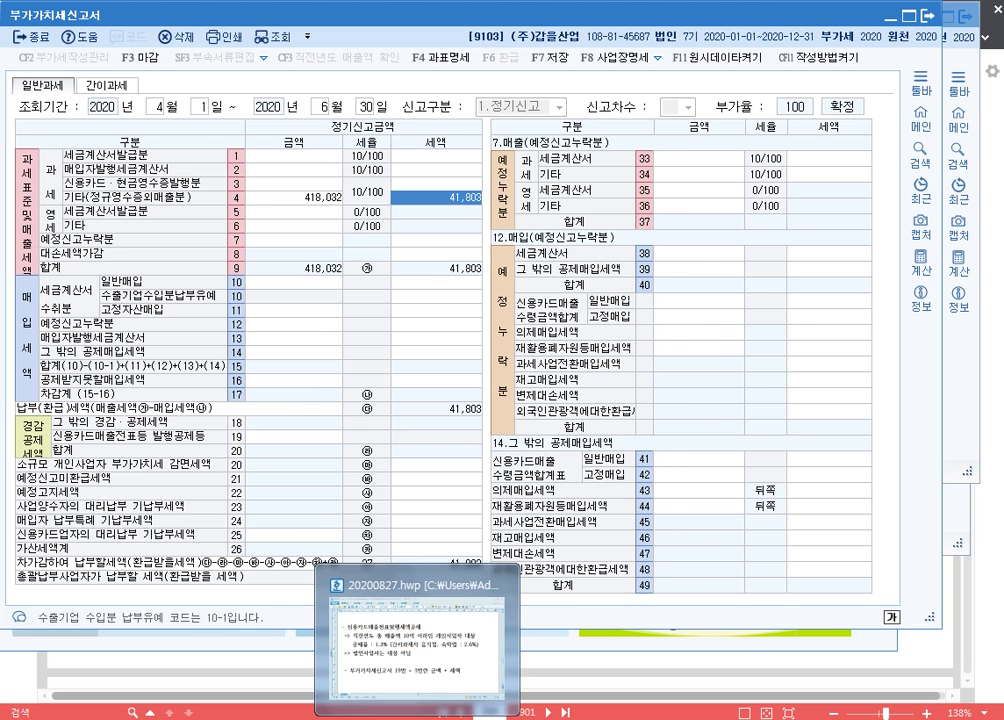
pyautogui.click(929, 15)
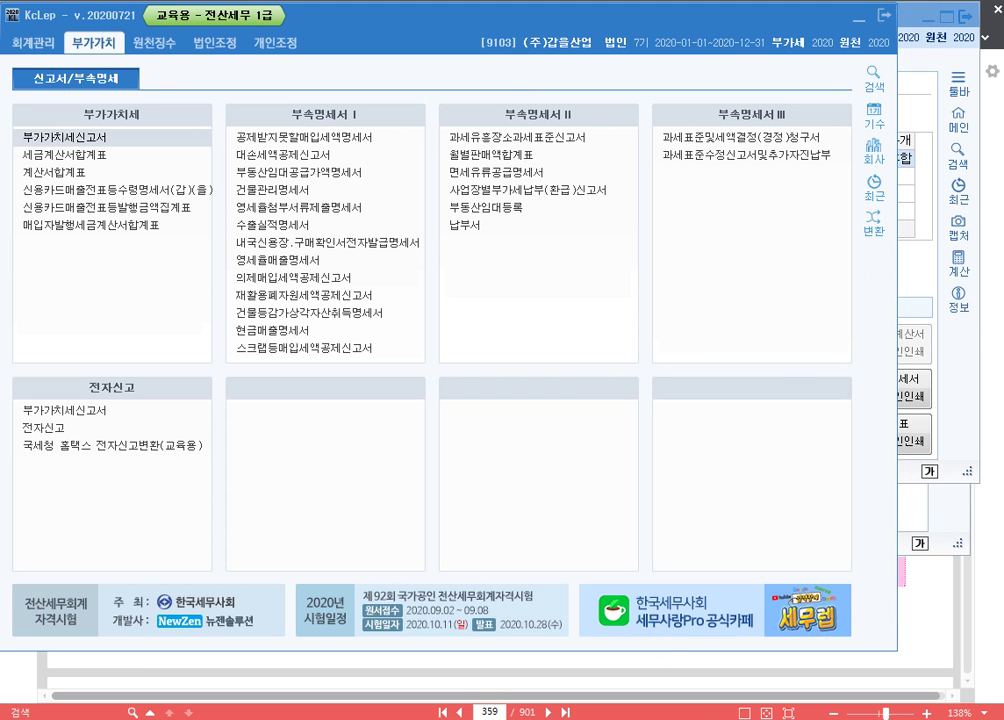
# Switch to the Hangul document 20200827.hwp and add the note "p.575 1175" below the last line, leaving a blank line between.
pyautogui.click(385, 668)
pyautogui.scroll(-3, 513, 347)
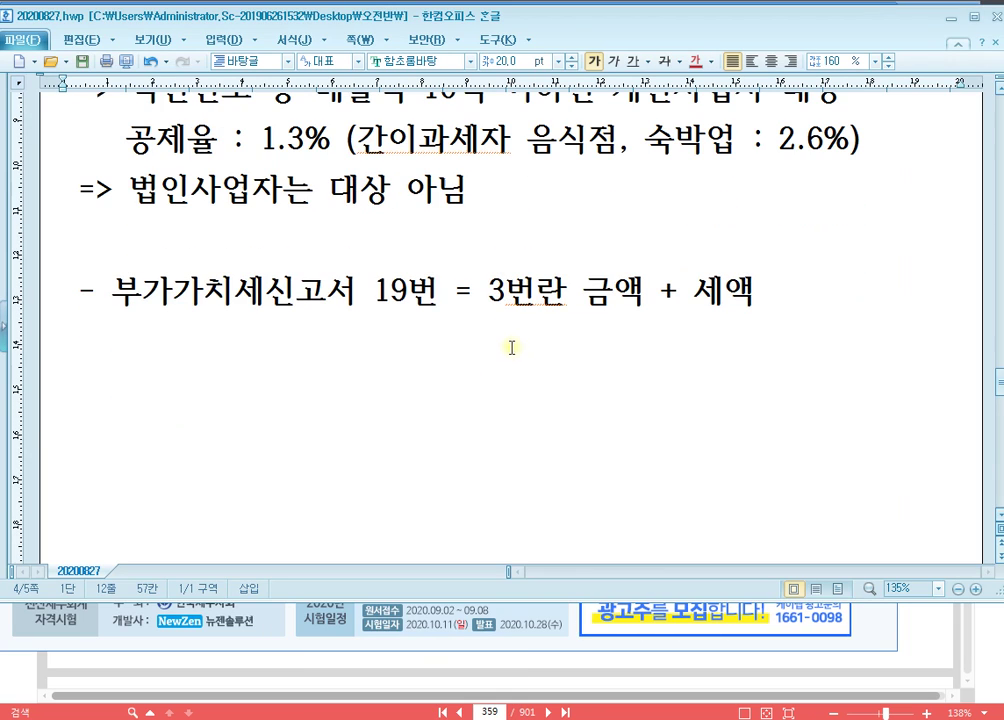
pyautogui.click(790, 286)
pyautogui.scroll(-2, 800, 290)
pyautogui.press('Return')
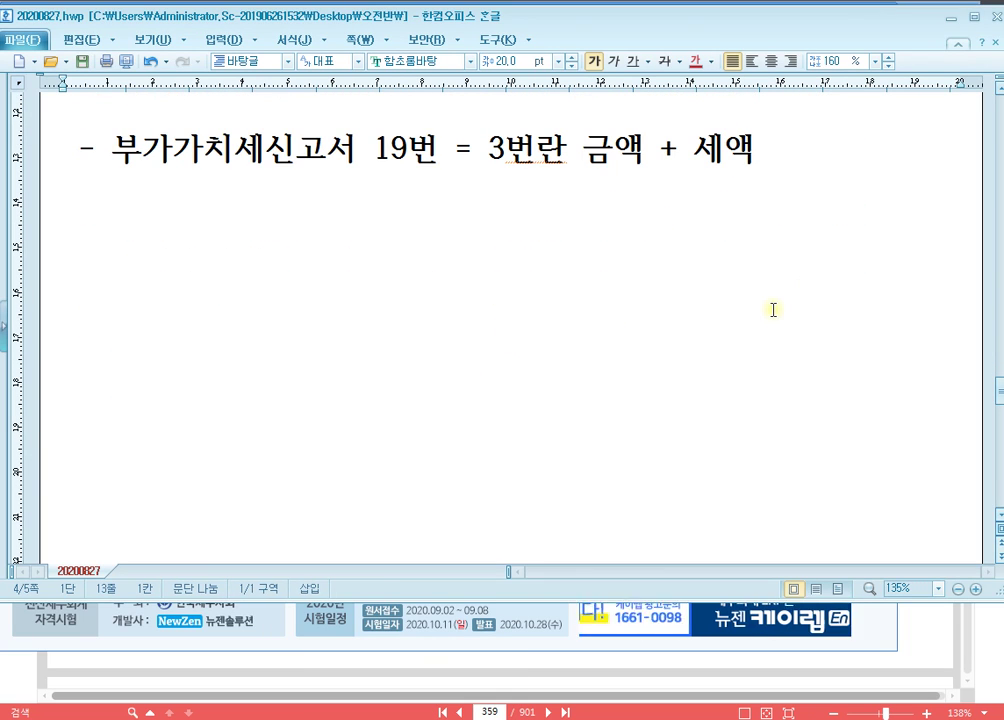
pyautogui.press('Return')
pyautogui.scroll(-2, 771, 314)
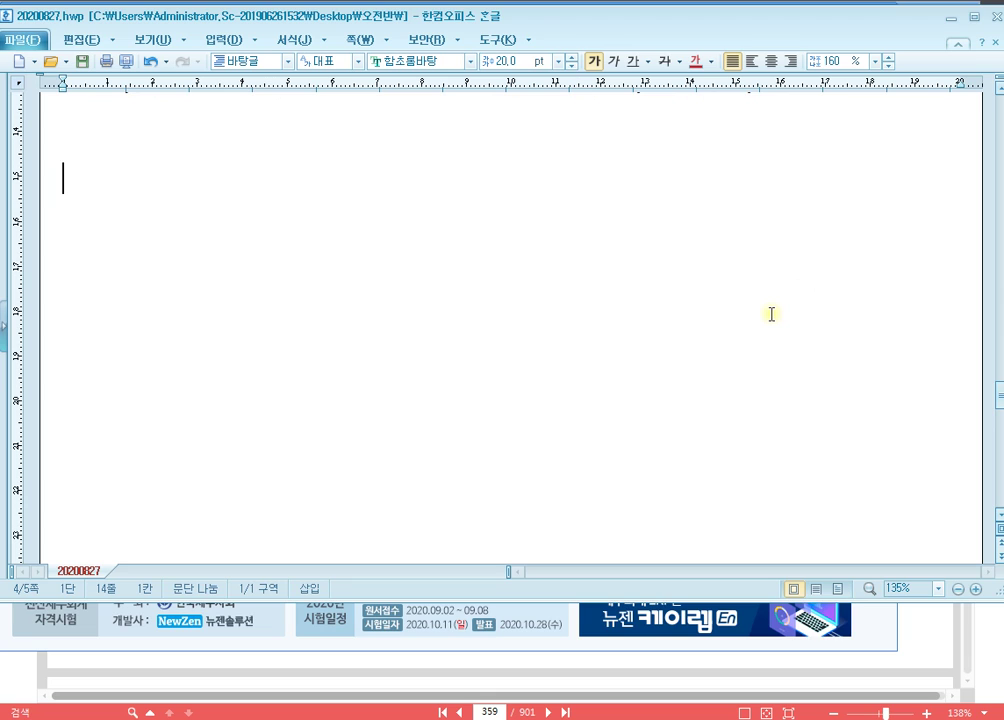
pyautogui.write('ㅓ')
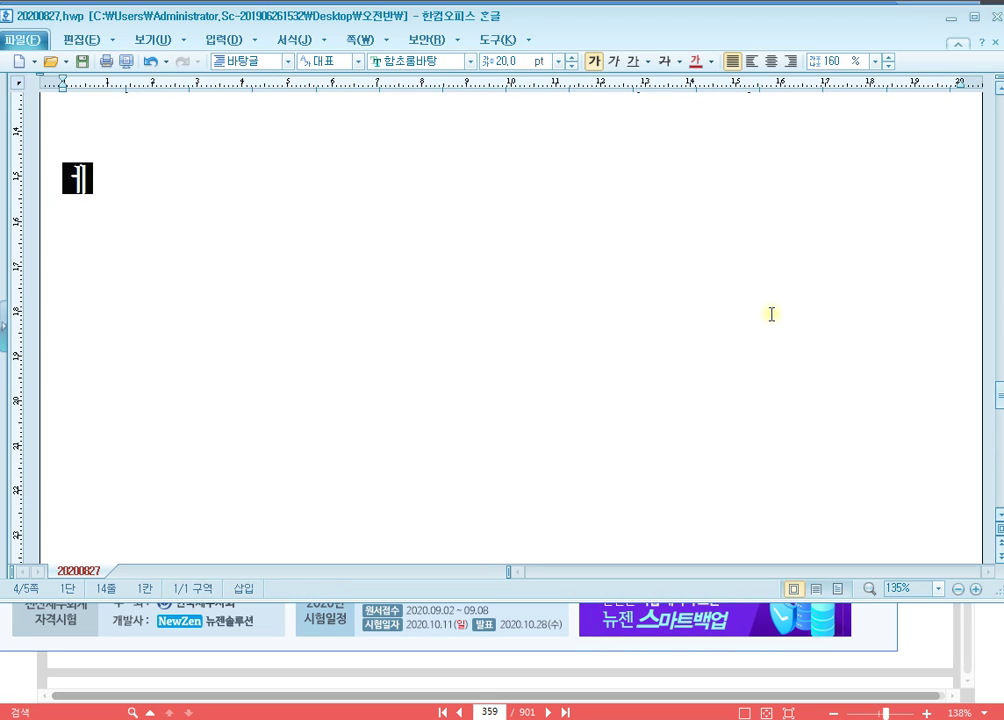
pyautogui.press('BackSpace')
pyautogui.write('p.')
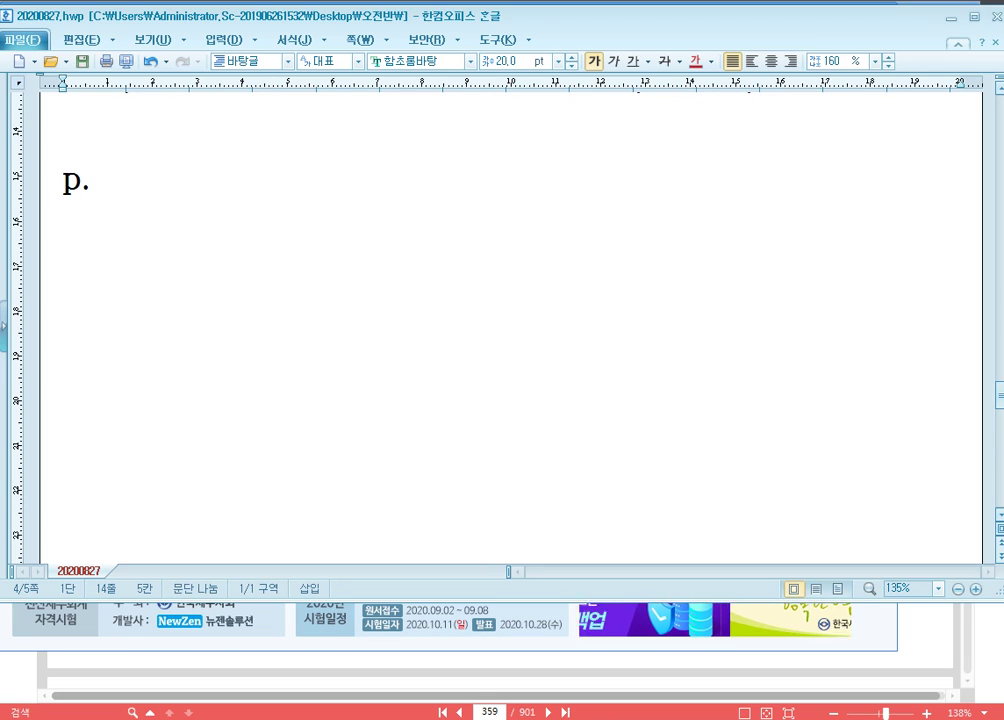
pyautogui.write('575')
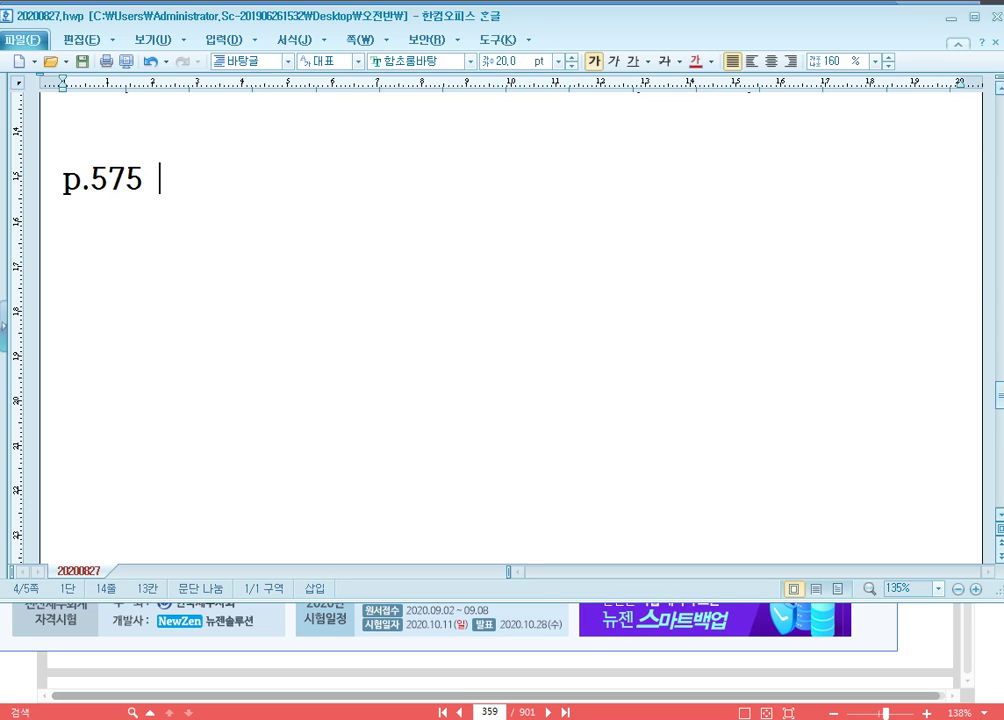
pyautogui.write('1175')
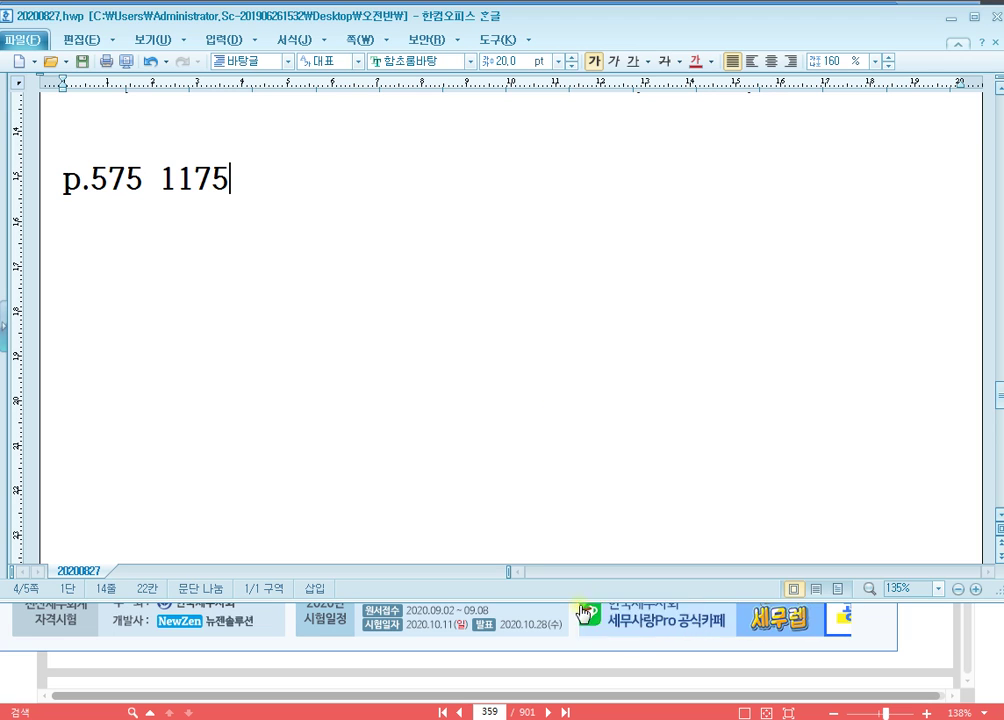
# Switch to KcLep and change the working company to 1175 (주)서강, closing the menus that are open.
pyautogui.click(885, 633)
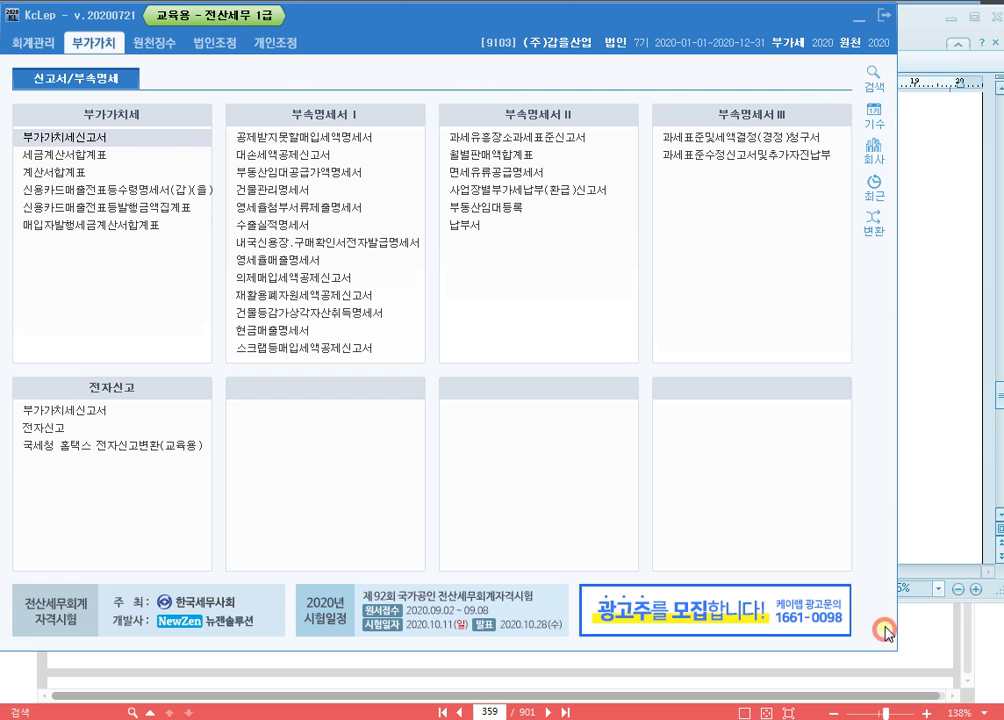
pyautogui.click(874, 150)
pyautogui.write('1175')
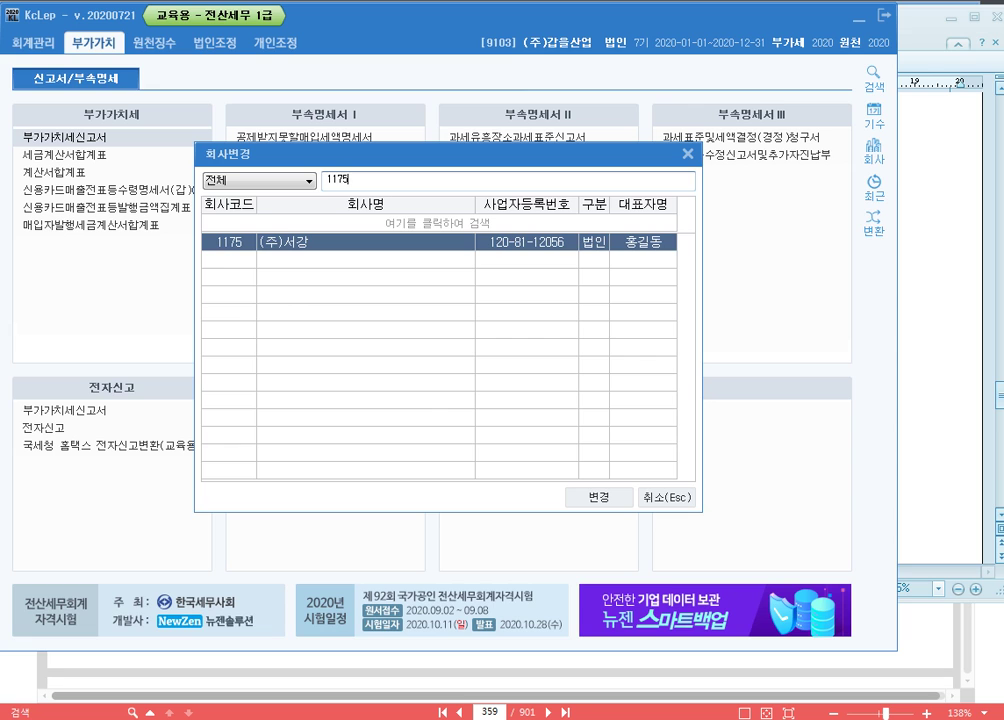
pyautogui.press('Return')
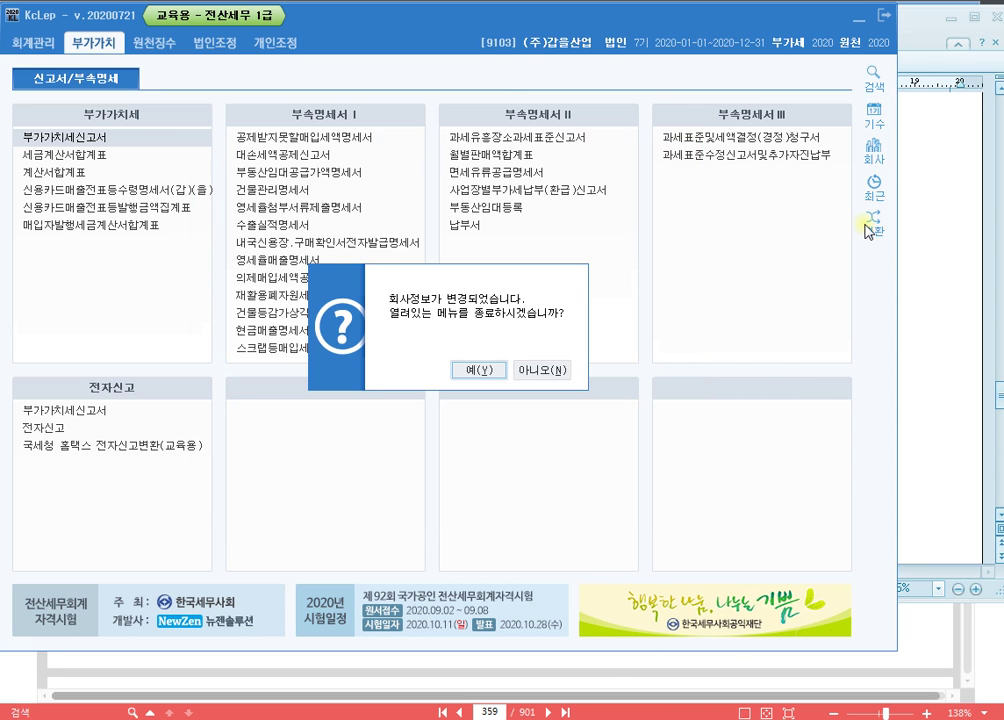
pyautogui.press('Return')
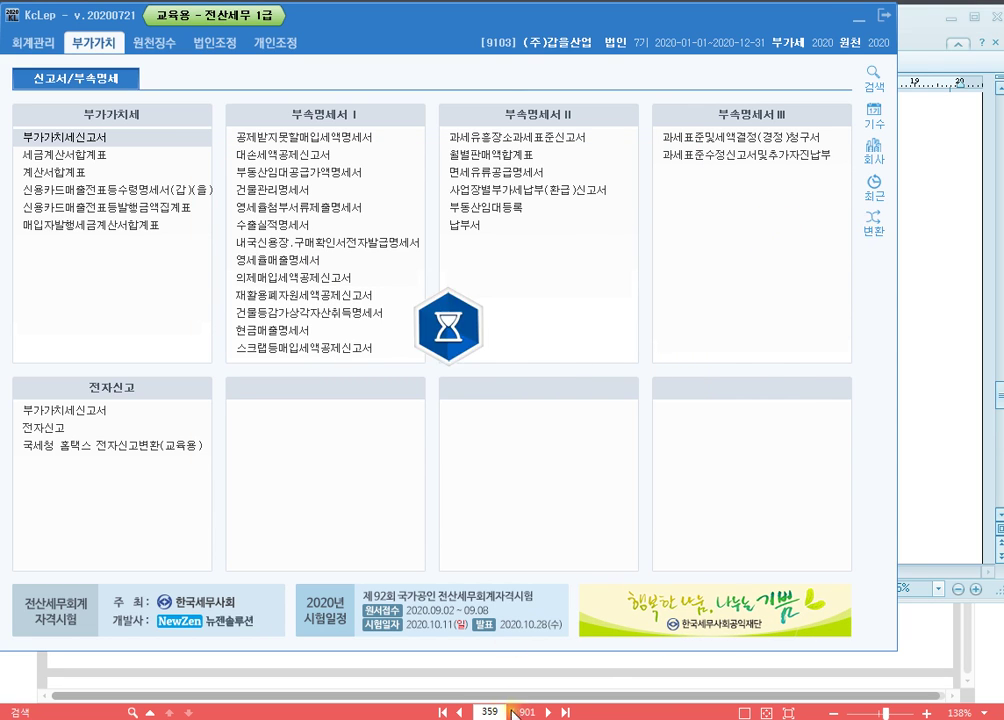
# Switch to the textbook in 알PDF and go to page 575.
pyautogui.click(490, 712)
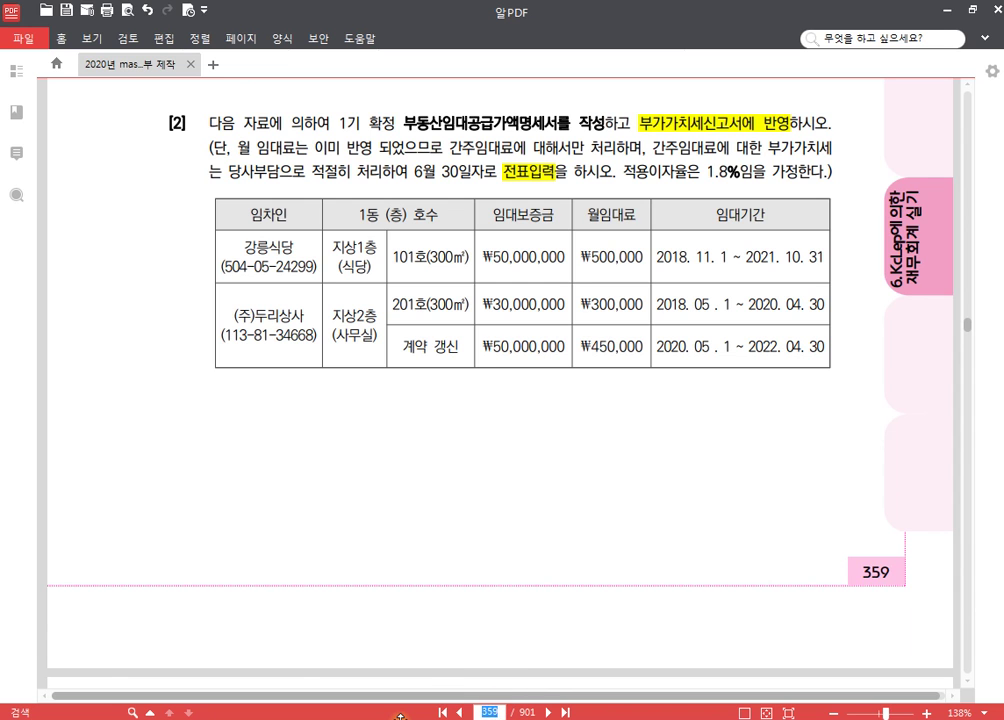
pyautogui.write('575')
pyautogui.press('Return')
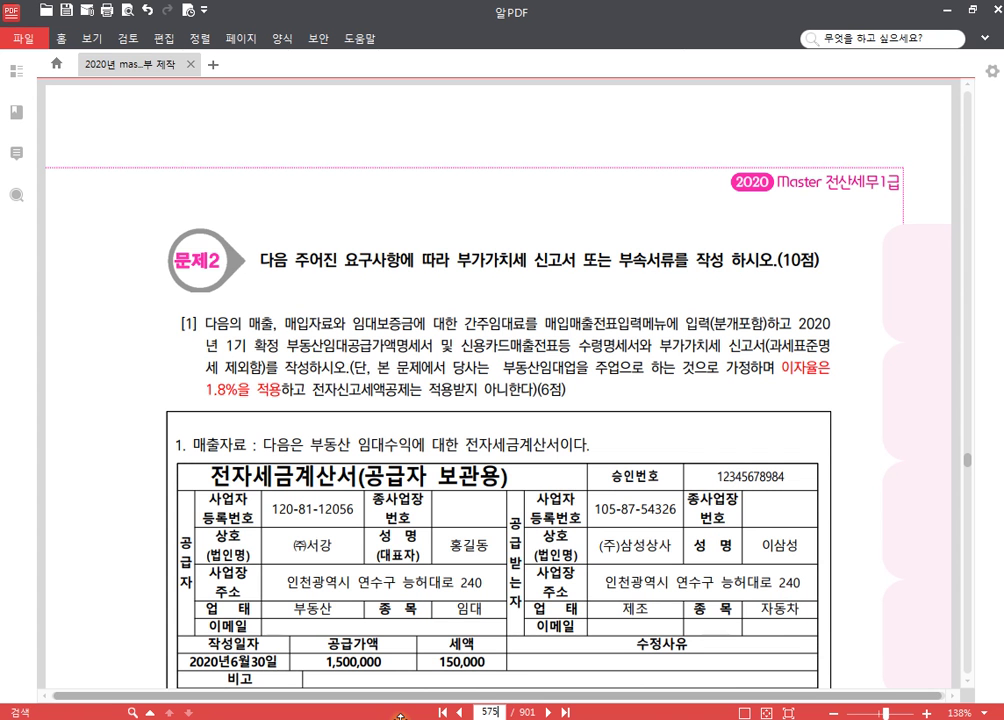
# Read exercise [1] of 문제2 on pages 575–576, including the required forms, the sales data and the purchase data.
pyautogui.moveTo(676, 385); pyautogui.dragTo(672, 195)
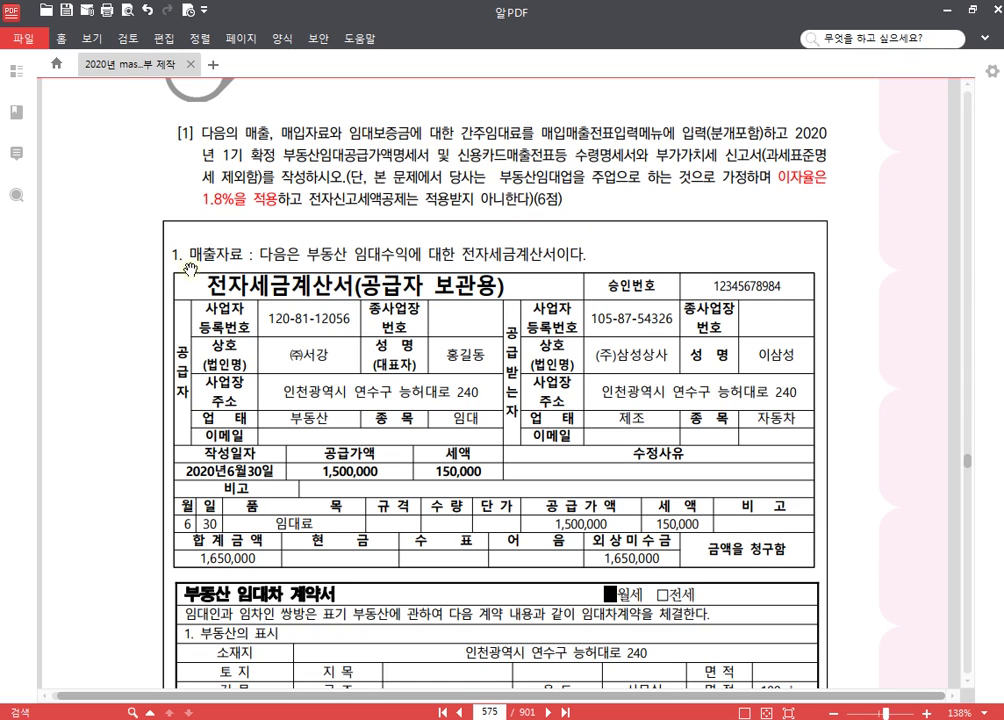
pyautogui.scroll(-2, 376, 405)
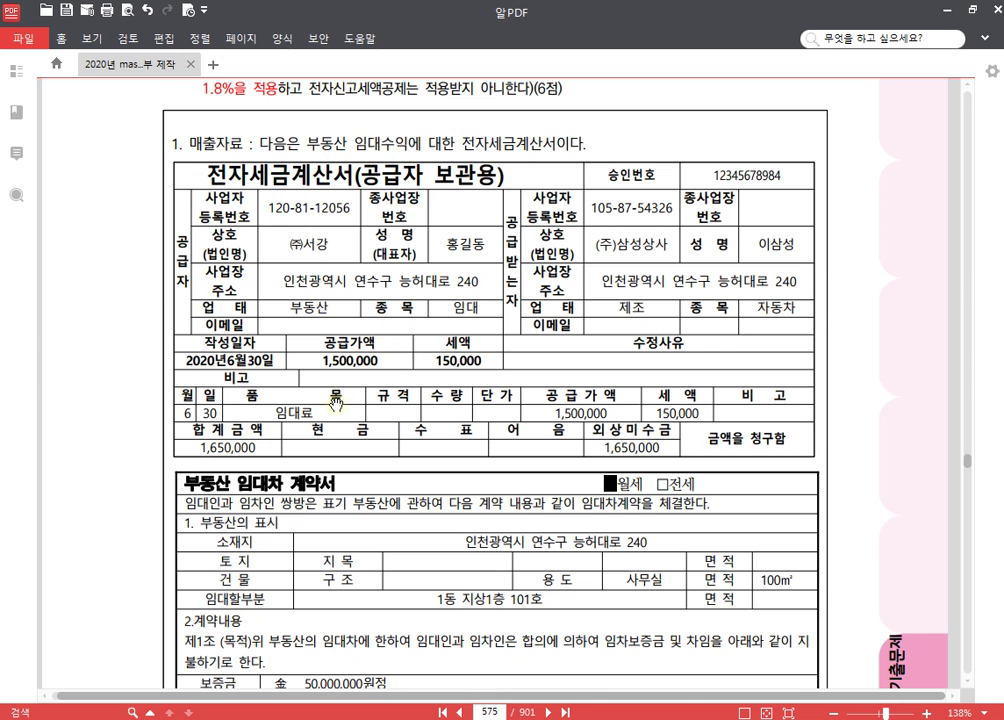
pyautogui.click(335, 404)
pyautogui.scroll(-4, 328, 381)
pyautogui.scroll(2, 410, 426)
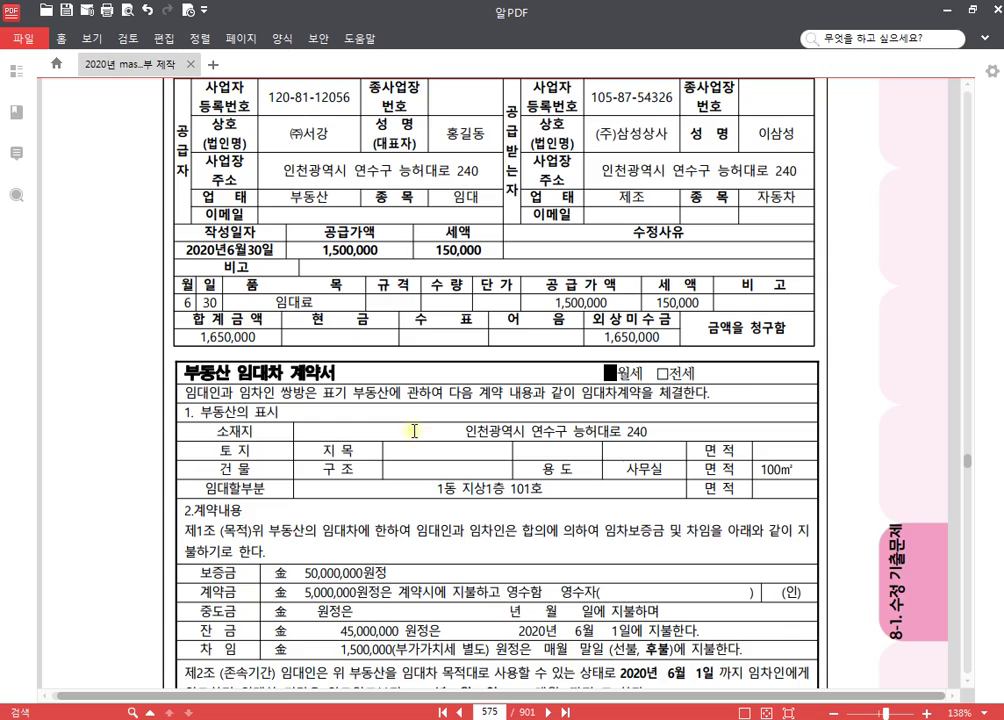
pyautogui.scroll(-4, 418, 440)
pyautogui.scroll(-15, 420, 445)
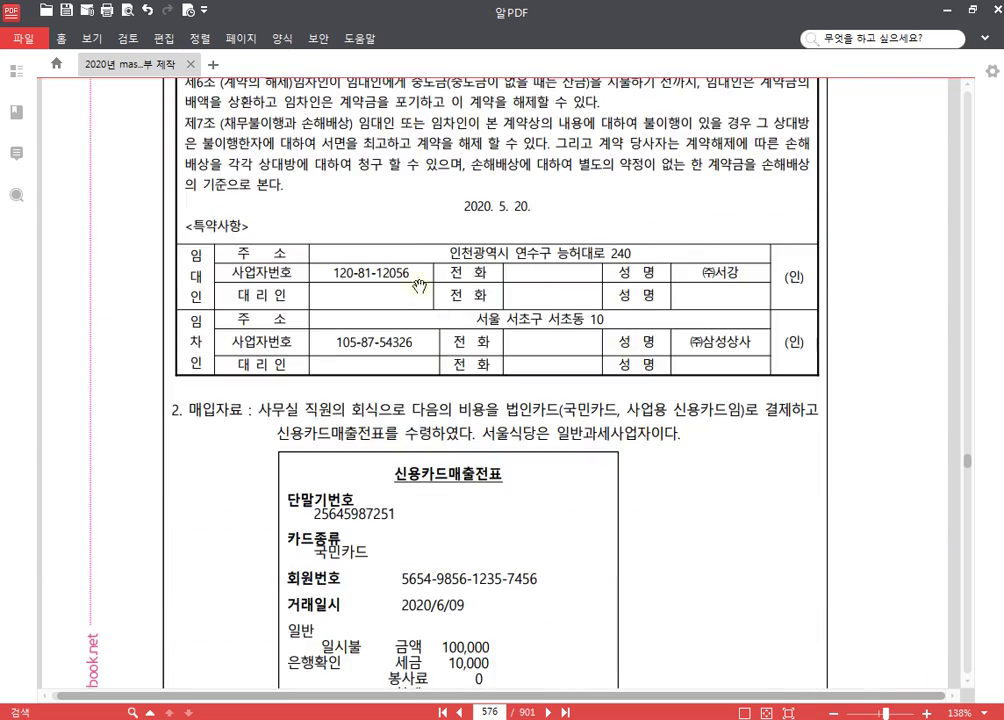
pyautogui.scroll(15, 440, 300)
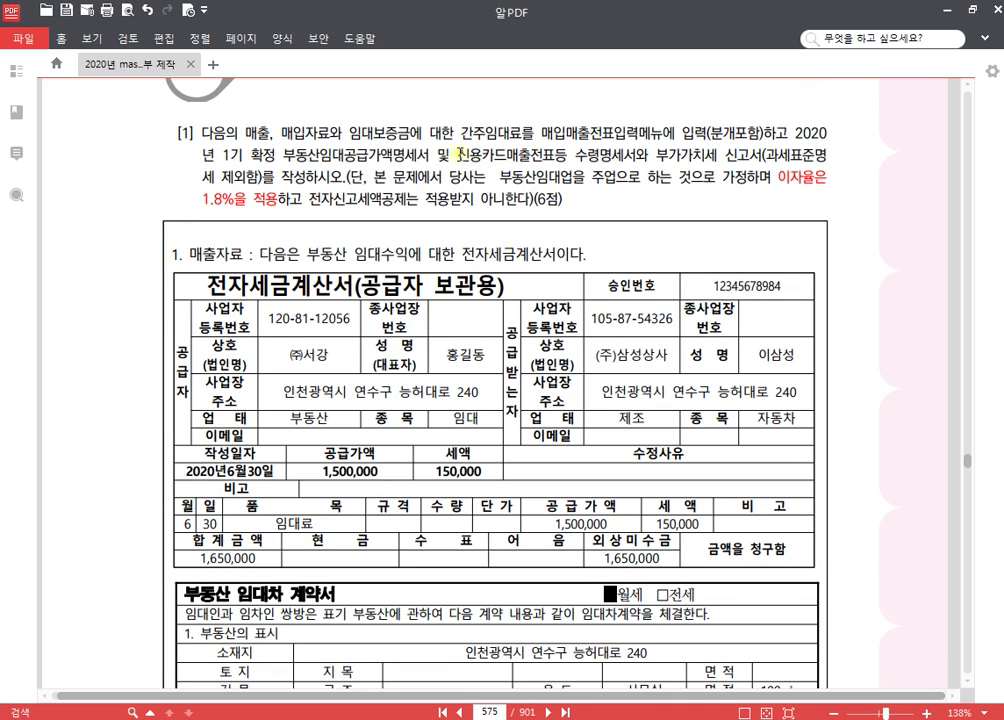
pyautogui.moveTo(459, 155); pyautogui.dragTo(635, 156)
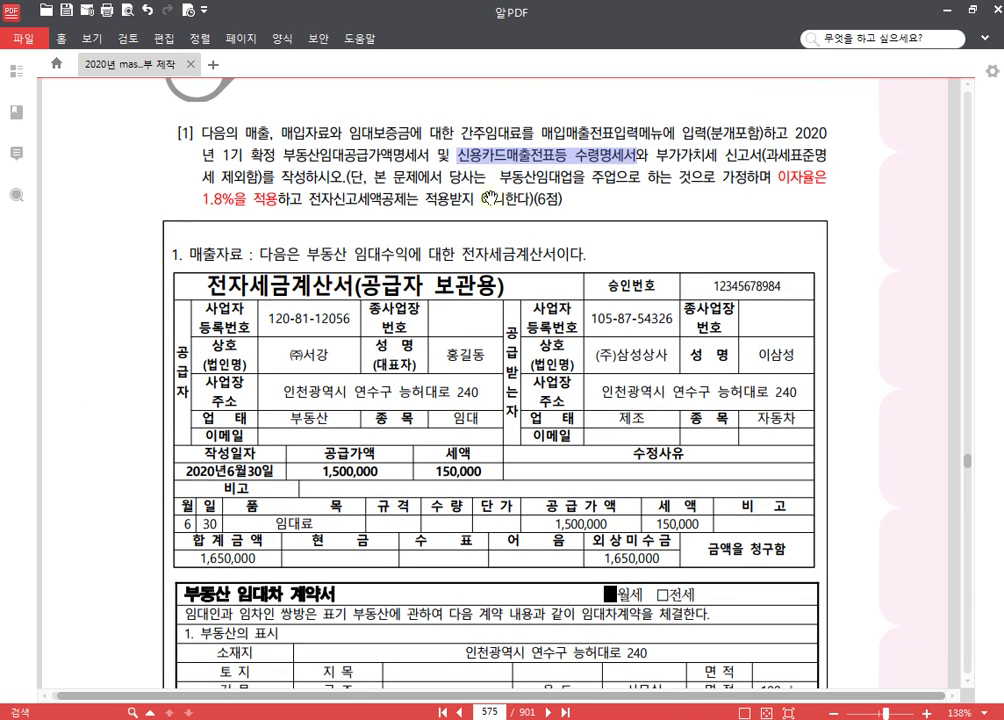
pyautogui.click(307, 123)
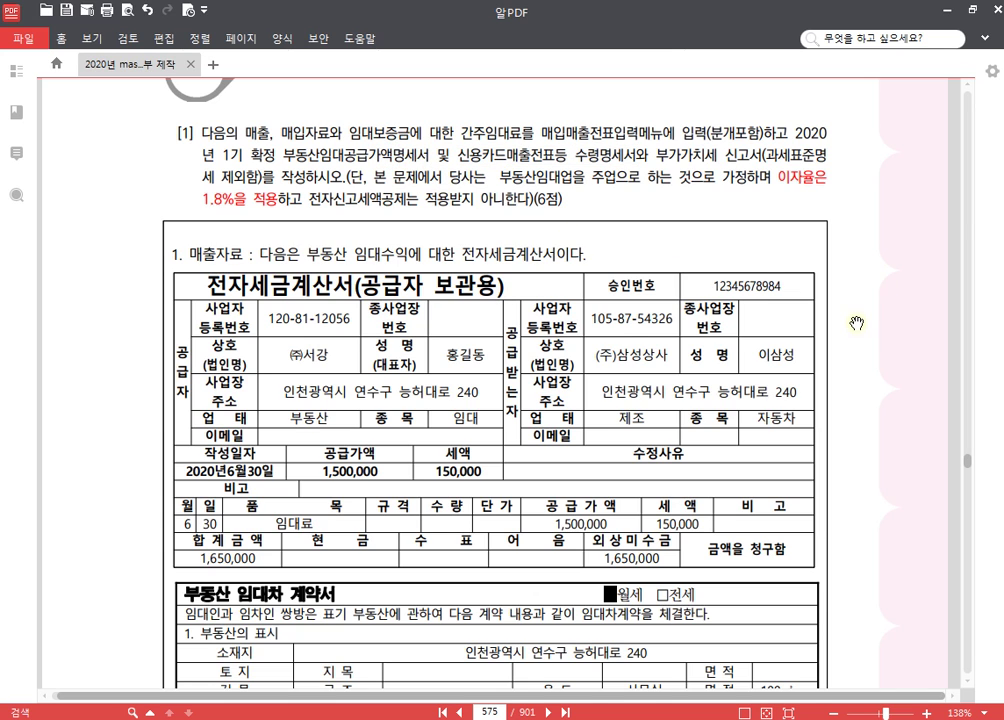
# Examine the 전자세금계산서 and the 부동산 임대차 계약서 on page 575.
pyautogui.moveTo(857, 326); pyautogui.dragTo(855, 288)
pyautogui.click(355, 262)
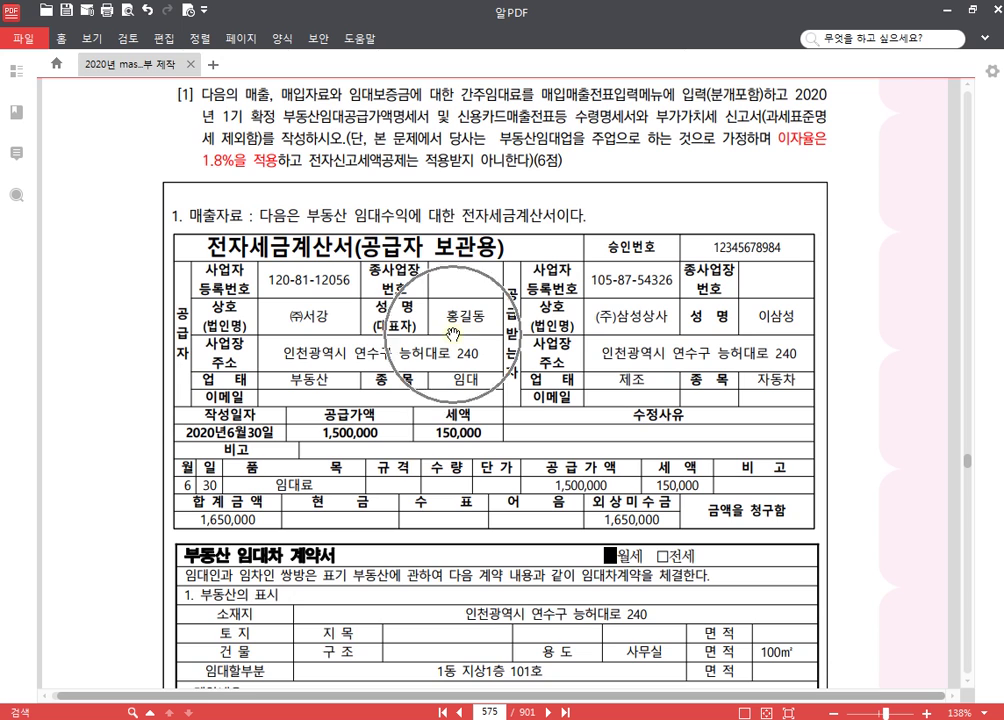
pyautogui.click(444, 588)
pyautogui.scroll(-3, 679, 393)
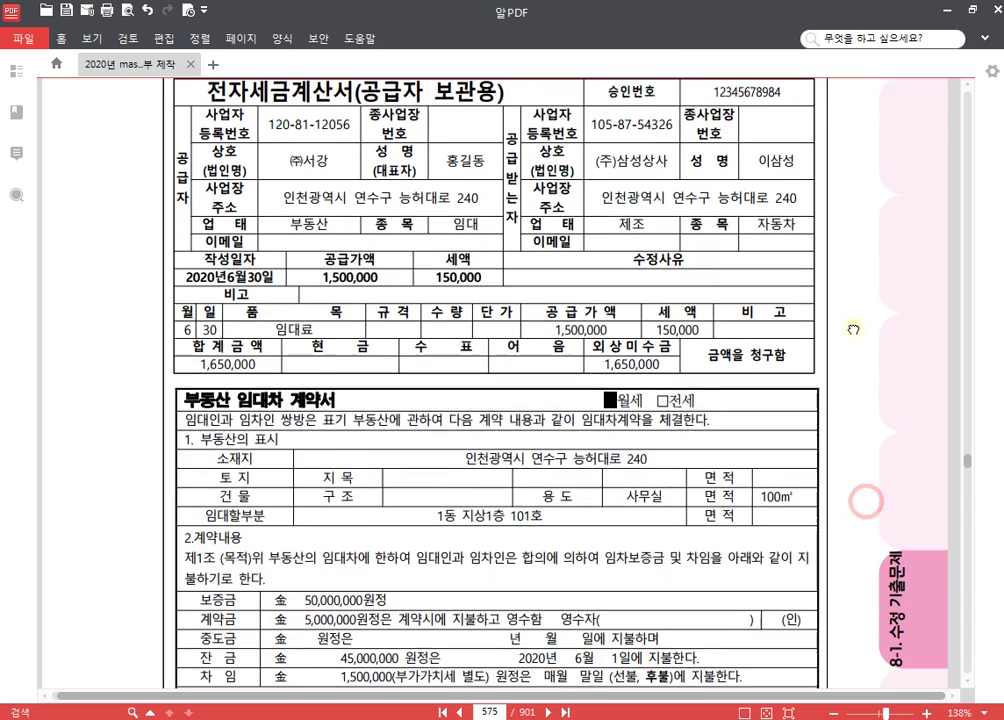
pyautogui.moveTo(846, 405); pyautogui.dragTo(831, 228)
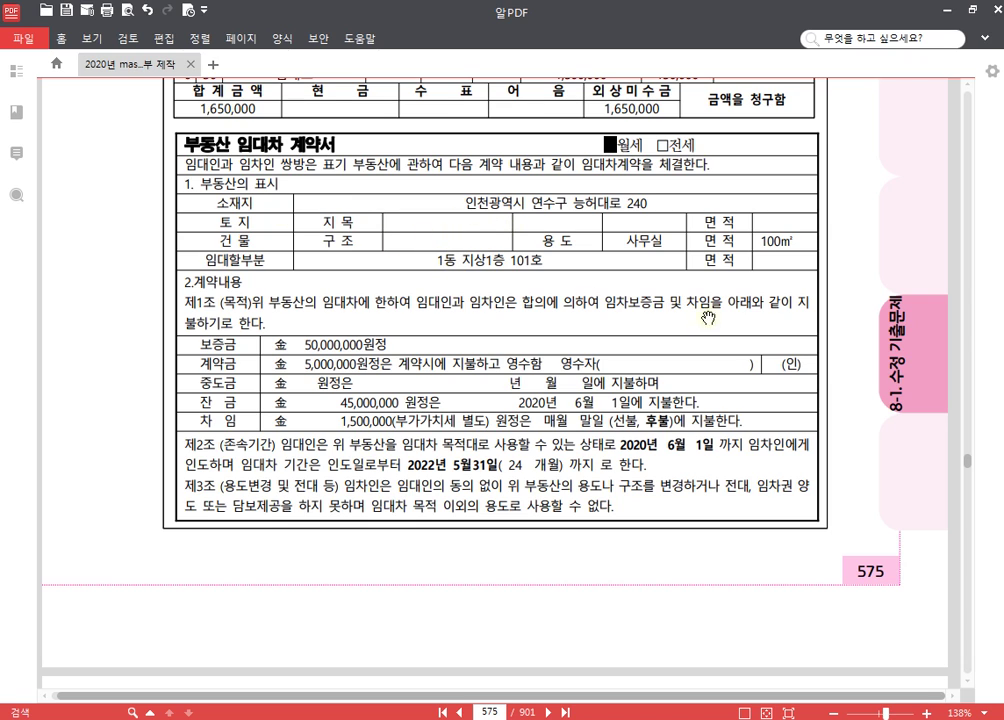
# Mark the lease's unit, office use, 100㎡ area, 50,000,000 deposit, 1,500,000 rent and 2020-06-01 to 2022-05-31 term with the screen pen, then clear the marks.
pyautogui.hotkey('ctrl', 'F12')
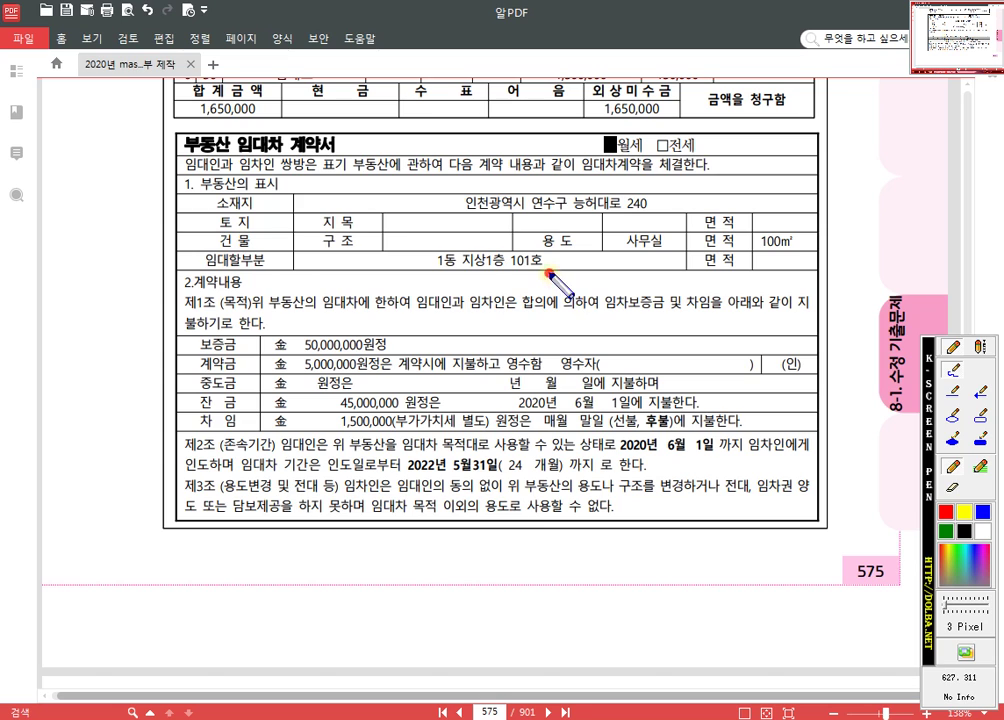
pyautogui.moveTo(553, 266)
pyautogui.mouseDown()
pyautogui.moveTo(445, 252)
pyautogui.moveTo(548, 240)
pyautogui.mouseUp()
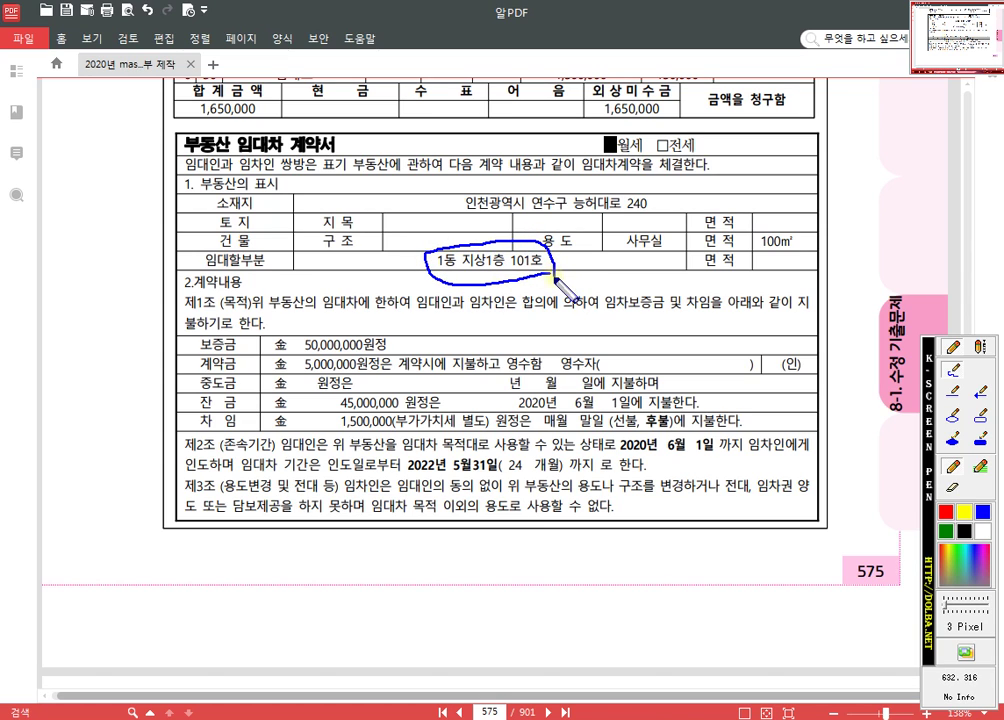
pyautogui.moveTo(674, 258)
pyautogui.mouseDown()
pyautogui.moveTo(620, 258)
pyautogui.moveTo(678, 235)
pyautogui.moveTo(668, 258)
pyautogui.mouseUp()
pyautogui.moveTo(786, 255)
pyautogui.mouseDown()
pyautogui.moveTo(782, 220)
pyautogui.moveTo(765, 262)
pyautogui.mouseUp()
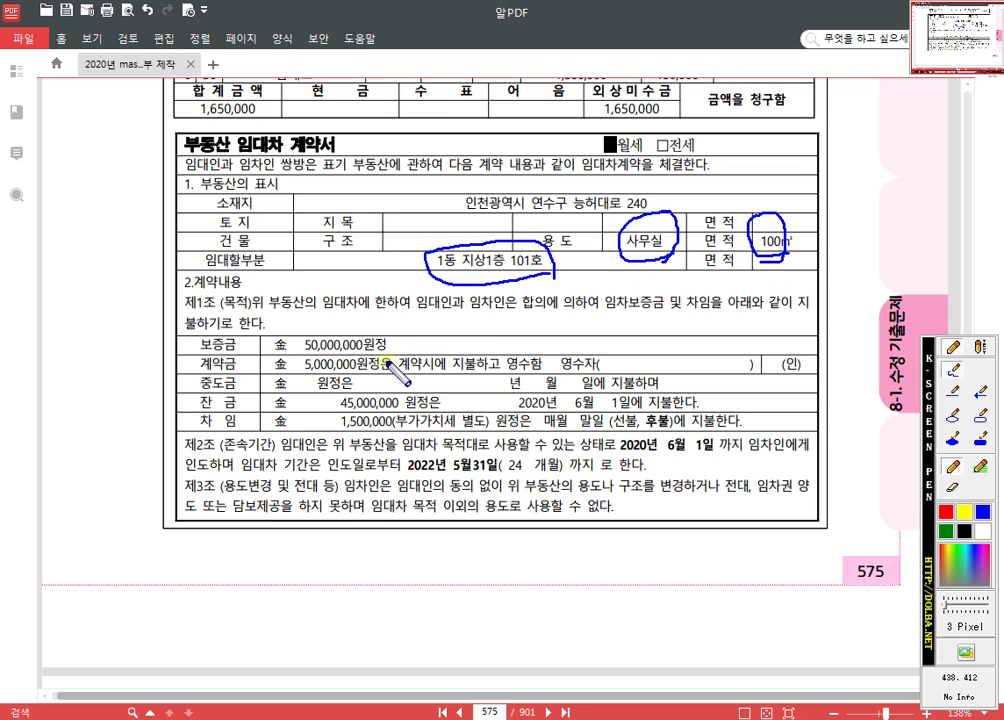
pyautogui.moveTo(378, 352)
pyautogui.mouseDown()
pyautogui.moveTo(398, 356)
pyautogui.moveTo(345, 358)
pyautogui.moveTo(290, 343)
pyautogui.moveTo(360, 325)
pyautogui.moveTo(388, 345)
pyautogui.mouseUp()
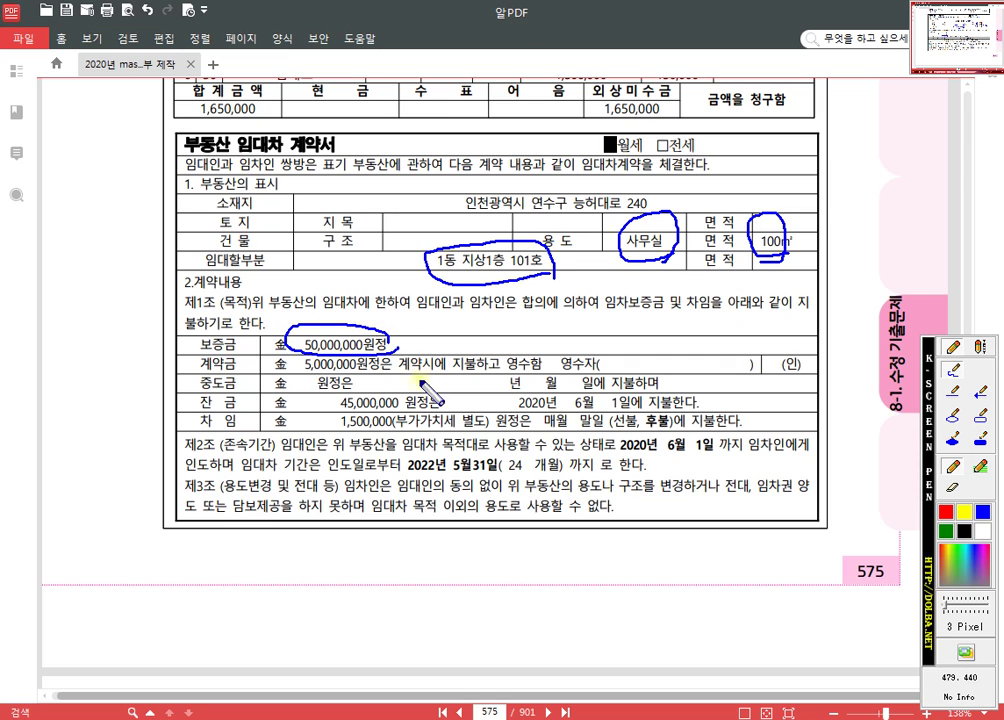
pyautogui.moveTo(348, 436)
pyautogui.mouseDown()
pyautogui.moveTo(336, 428)
pyautogui.moveTo(362, 418)
pyautogui.moveTo(400, 428)
pyautogui.moveTo(392, 444)
pyautogui.mouseUp()
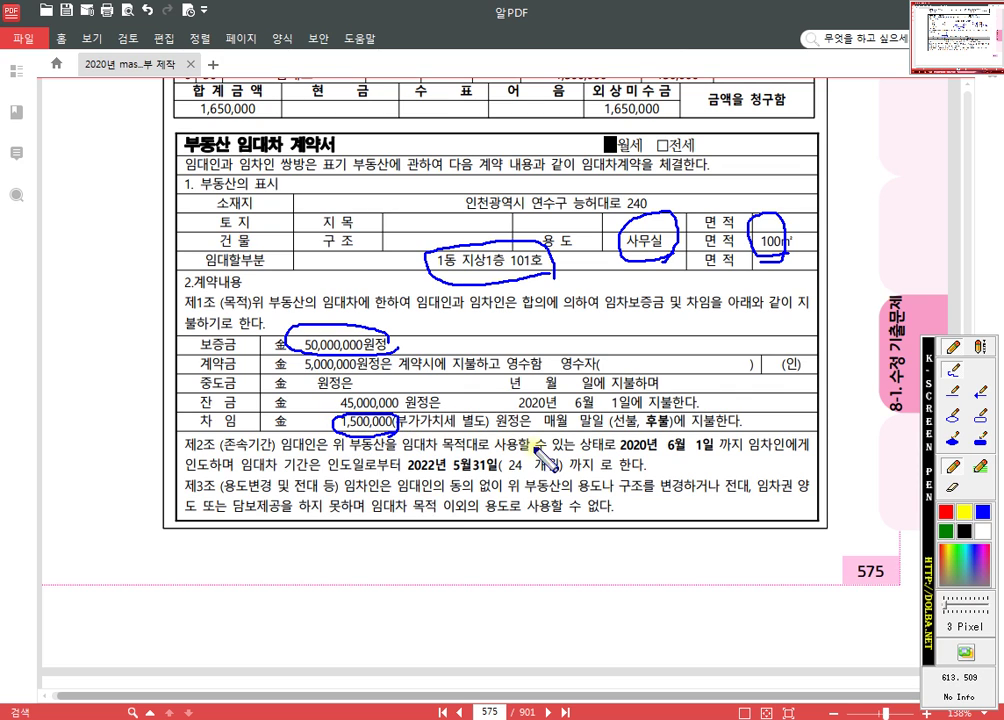
pyautogui.moveTo(626, 453); pyautogui.dragTo(718, 453)
pyautogui.moveTo(407, 478); pyautogui.dragTo(498, 478)
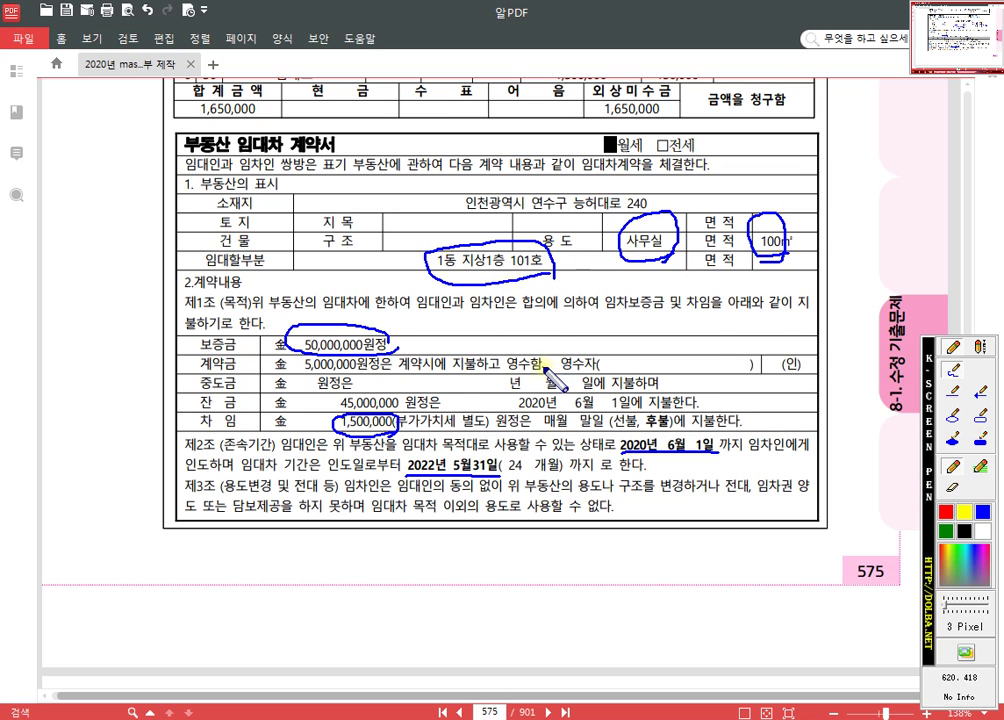
pyautogui.press('Escape')
# Circle the tenant ㈜삼성상사 in the lease's signature table on page 576 with the screen pen, then clear the mark.
pyautogui.scroll(-8, 545, 374)
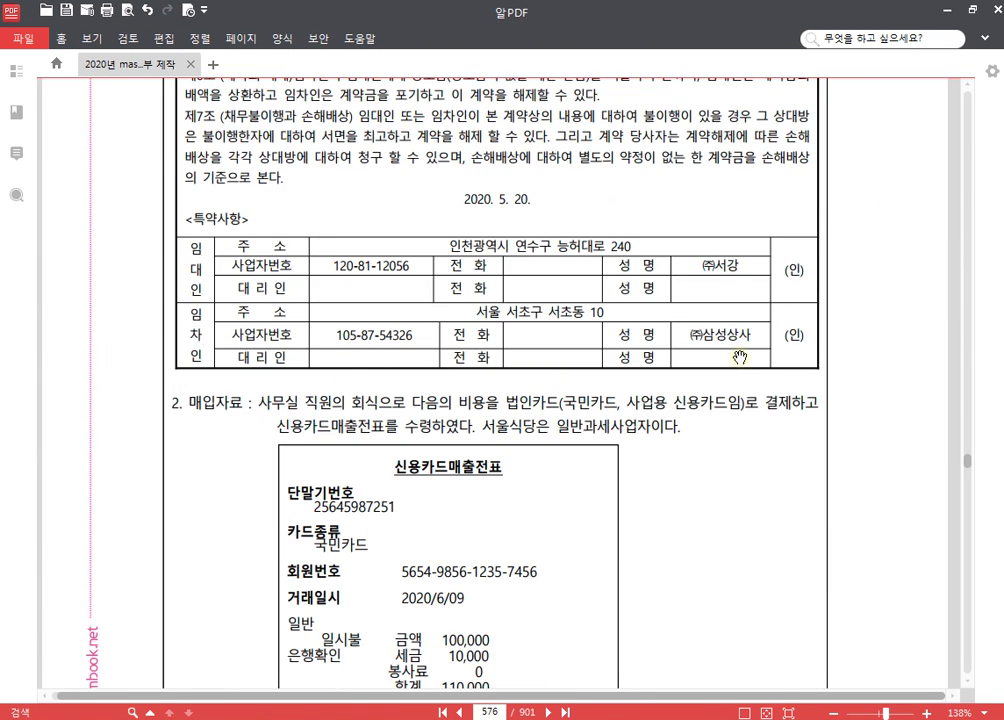
pyautogui.press('F9')
pyautogui.moveTo(773, 362); pyautogui.dragTo(710, 381)
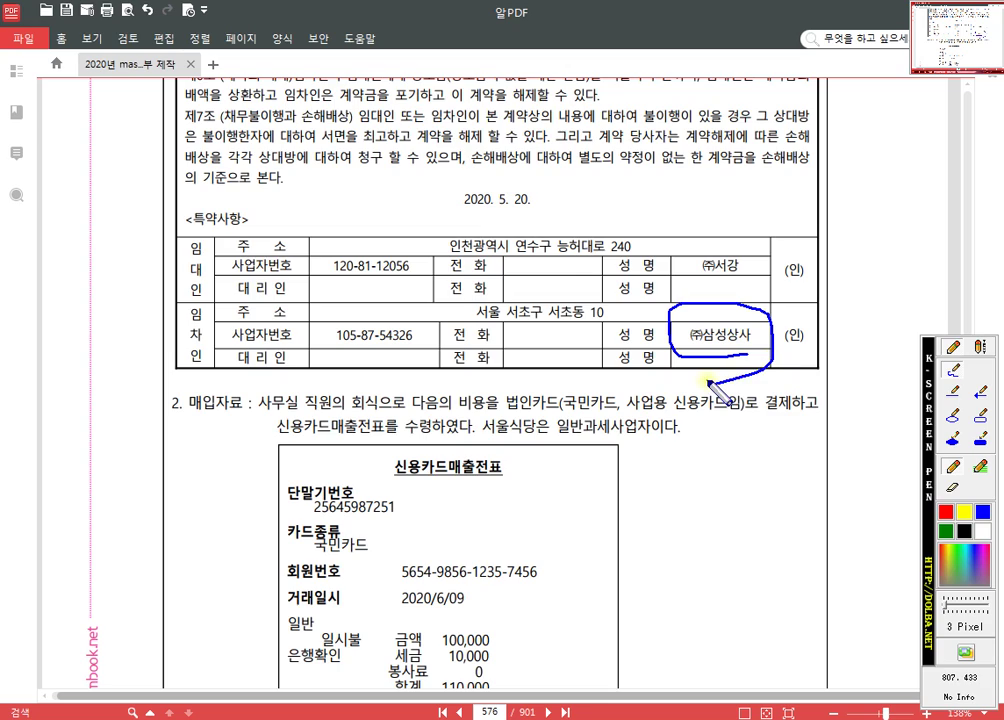
pyautogui.press('Escape')
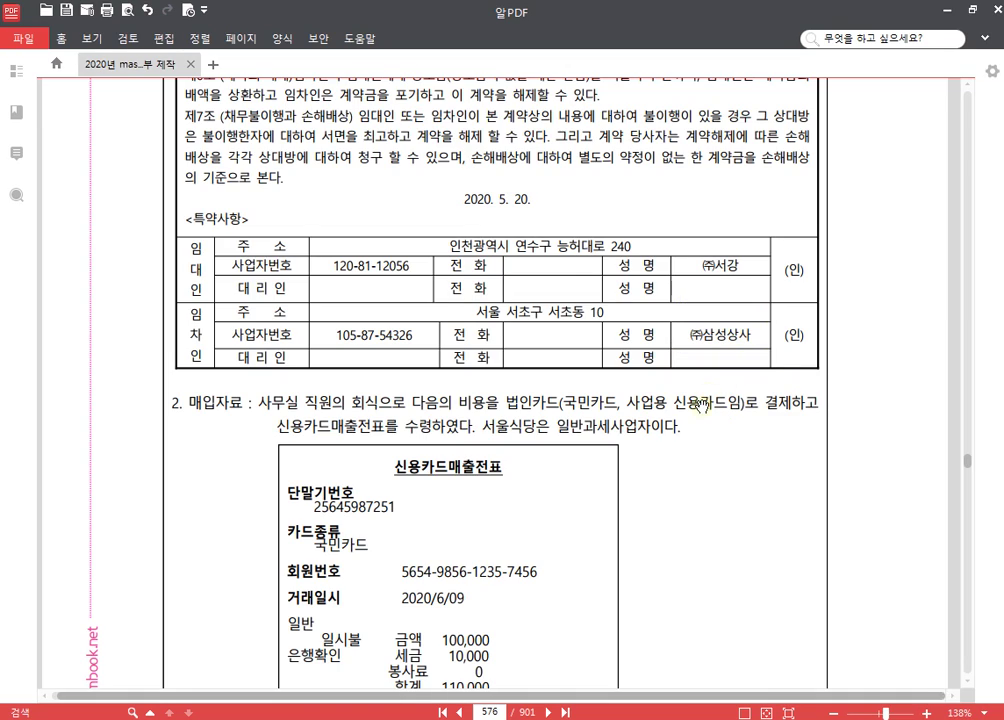
# Circle the recipient (주)삼성상사 on the page 575 electronic tax invoice with the screen pen, then clear the mark.
pyautogui.scroll(15, 527, 501)
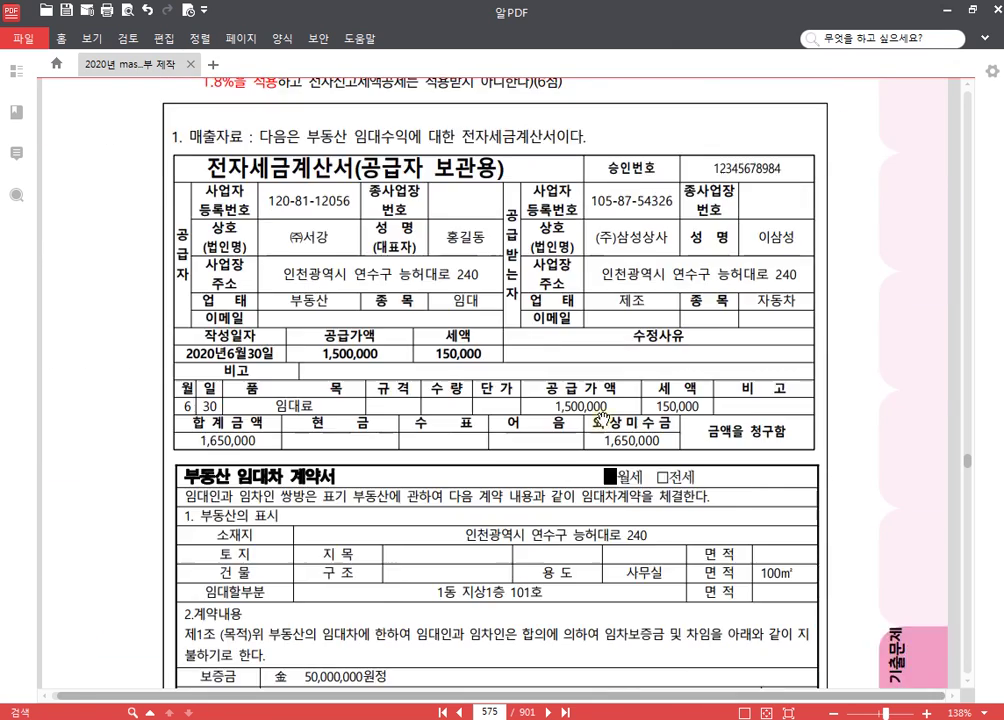
pyautogui.hotkey('ctrl', 'F1')
pyautogui.moveTo(578, 335)
pyautogui.mouseDown()
pyautogui.moveTo(690, 345)
pyautogui.moveTo(565, 398)
pyautogui.moveTo(590, 396)
pyautogui.mouseUp()
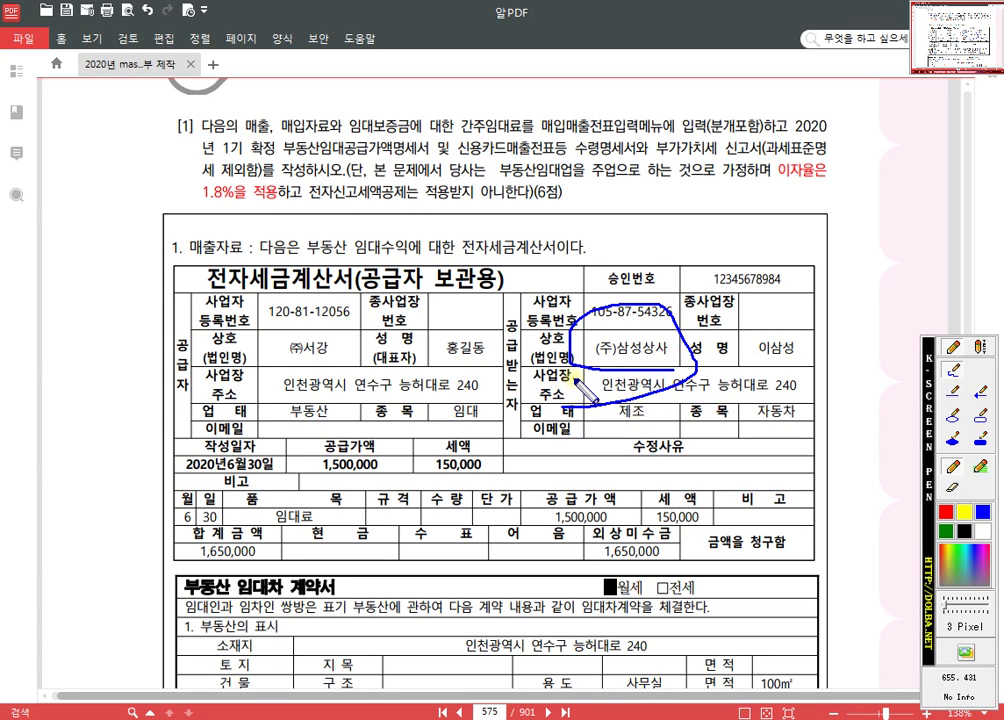
pyautogui.press('Escape')
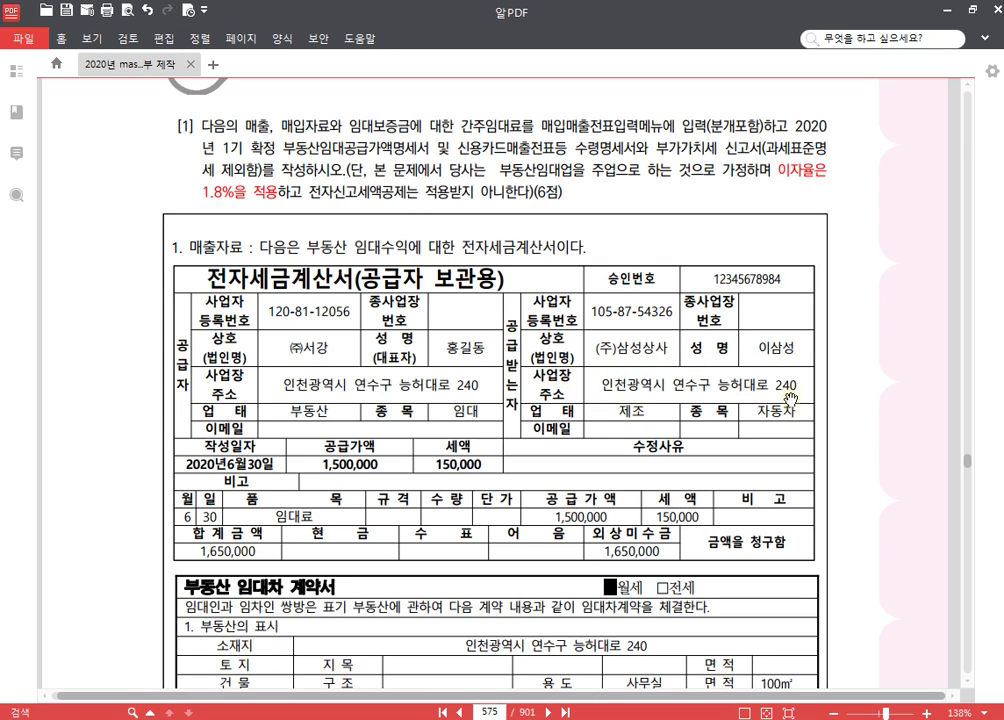
# Switch to KcLep and open the 부동산임대공급가액명세서 for April to June 2020.
pyautogui.scroll(-2, 857, 330)
pyautogui.scroll(-7, 857, 330)
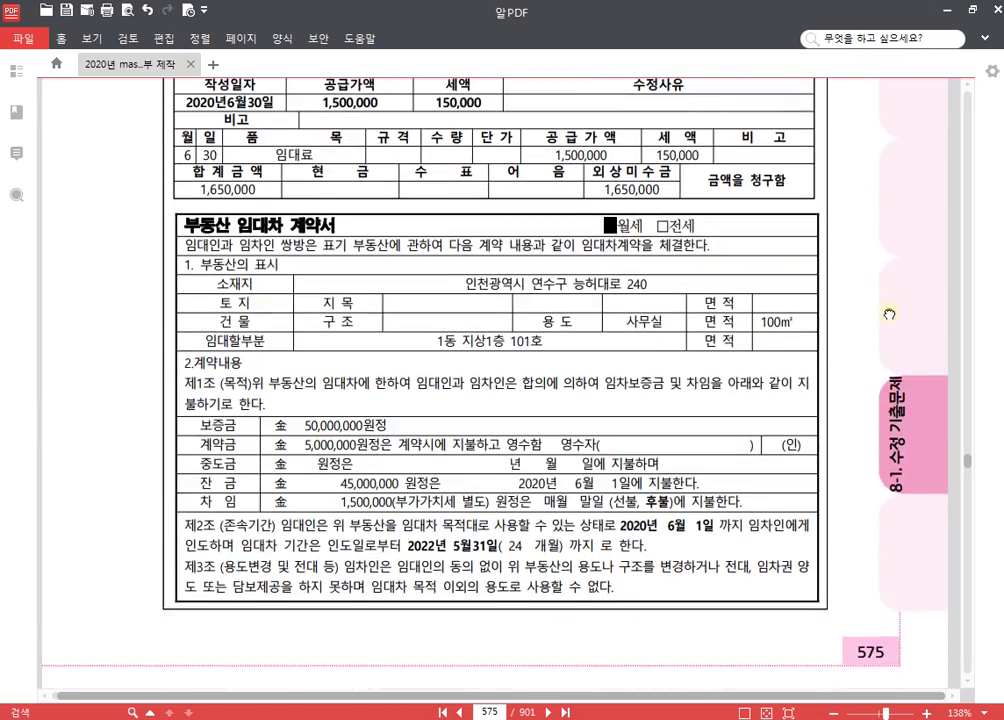
pyautogui.hotkey('alt', 'Tab')
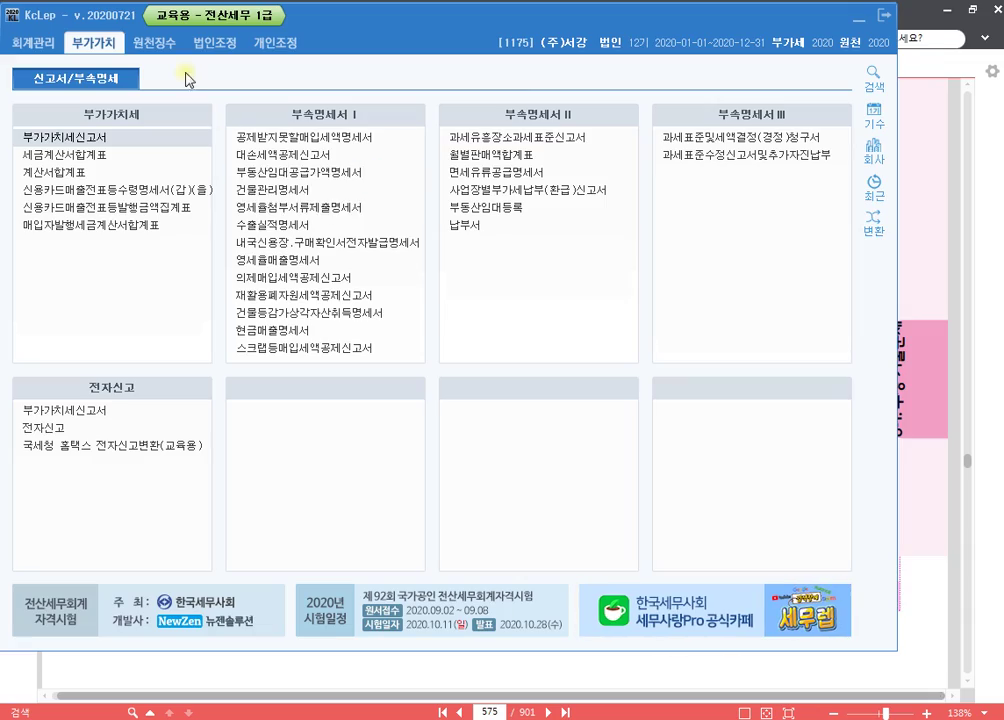
pyautogui.click(349, 178)
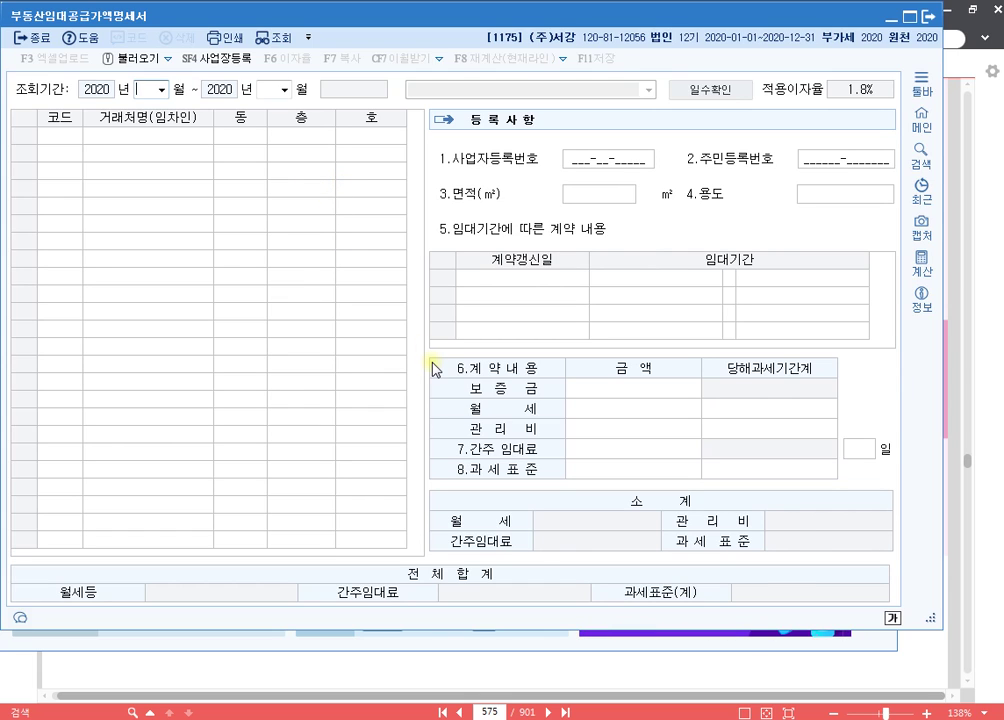
pyautogui.write('4')
pyautogui.press('Return')
pyautogui.write('6')
pyautogui.press('Return')
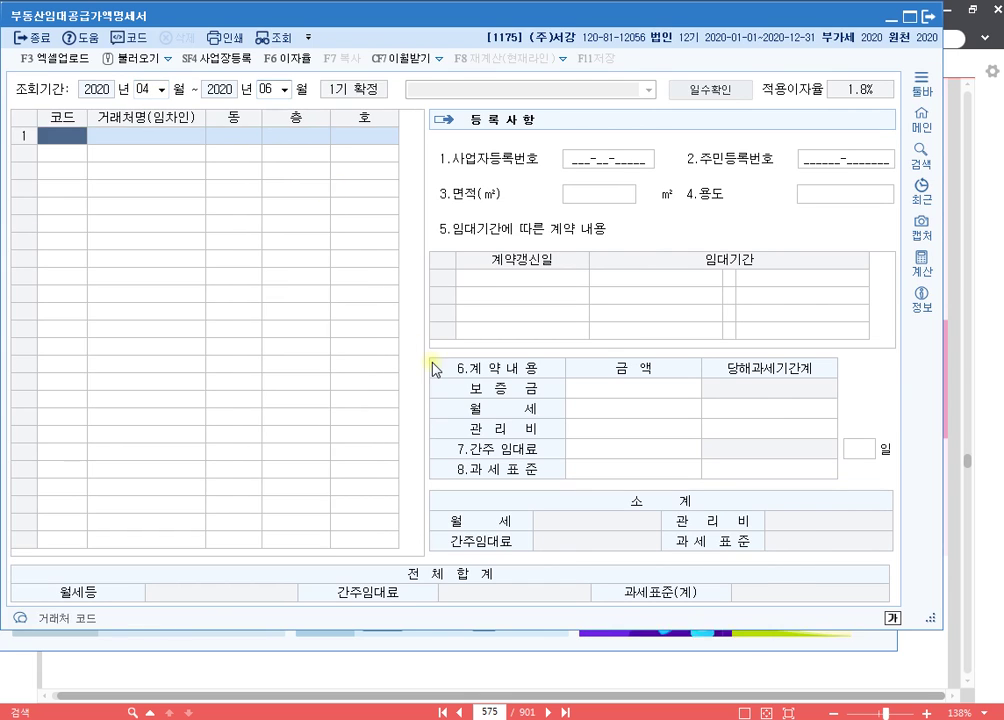
# Register (주)삼성상사 as the tenant of building 1, floor 1, unit 101.
pyautogui.press('Return')
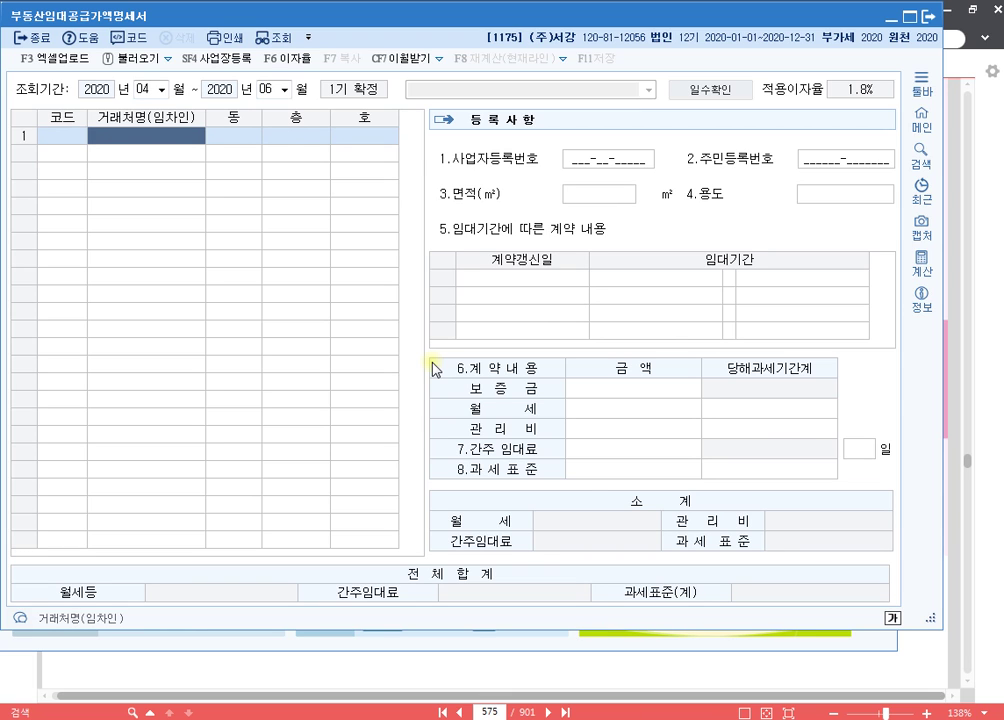
pyautogui.press('F2')
pyautogui.write('삼성')
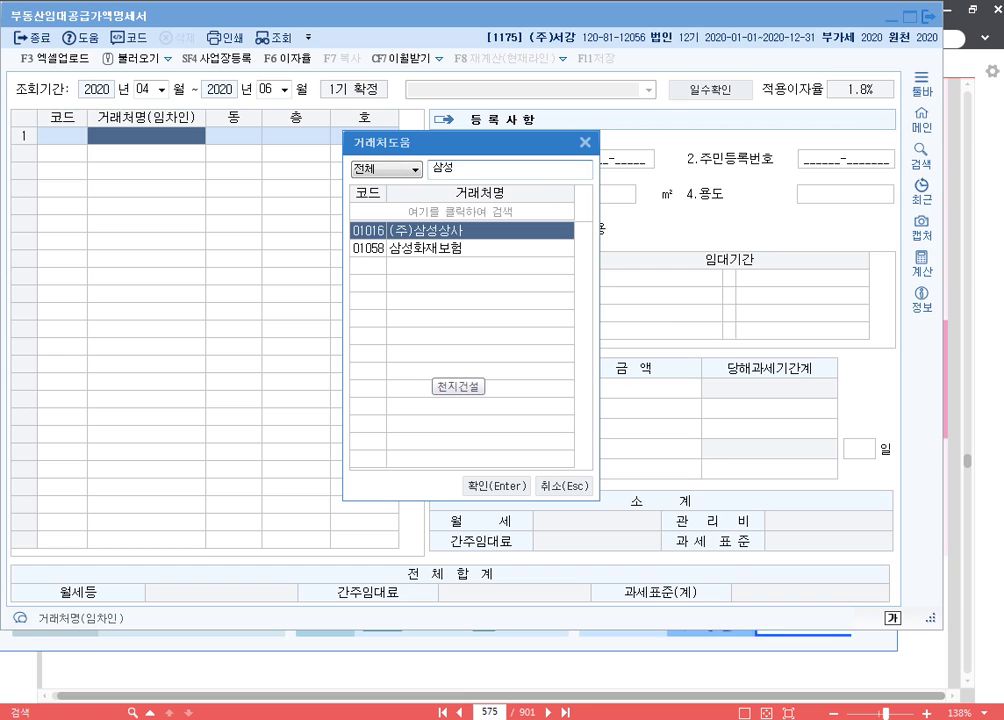
pyautogui.press('Return')
pyautogui.write('1')
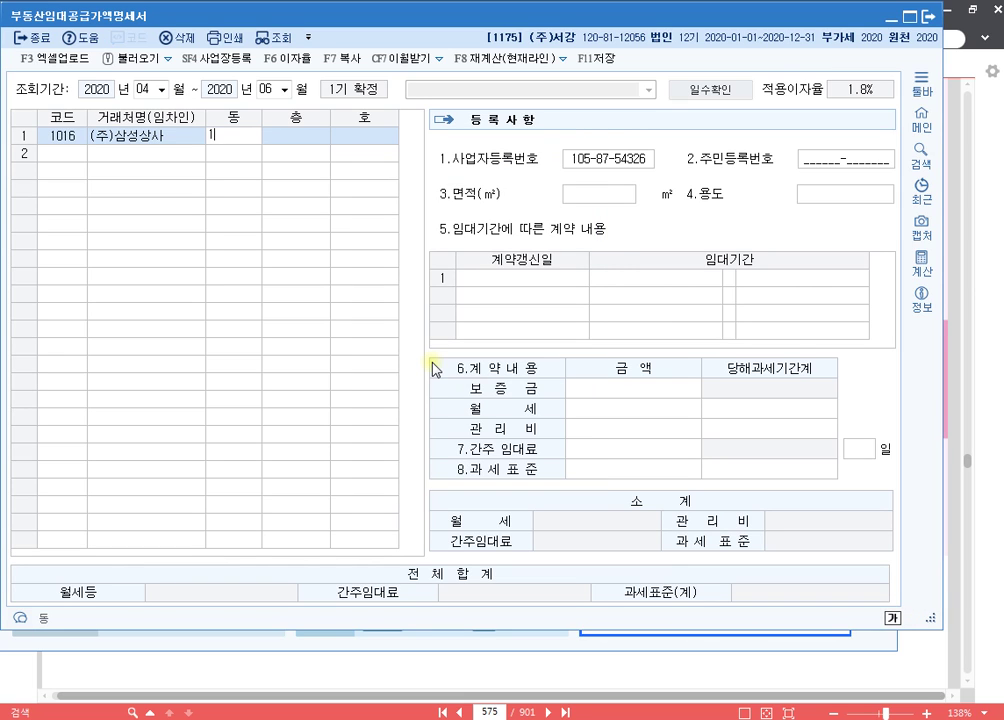
pyautogui.press('Return')
pyautogui.write('1')
pyautogui.press('Return')
pyautogui.write('101')
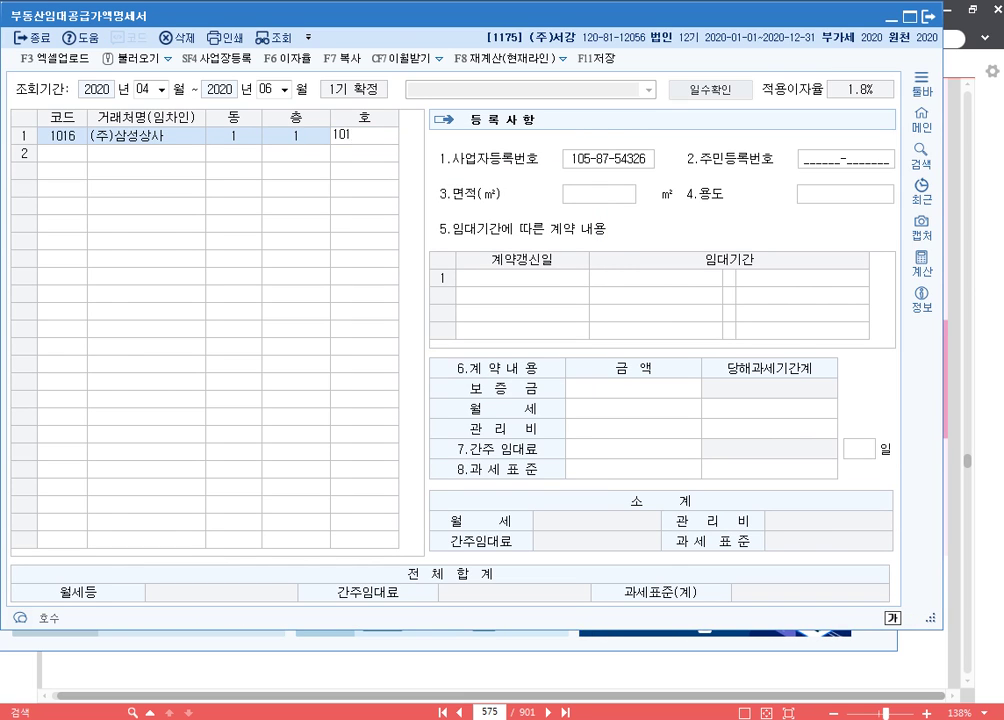
pyautogui.press('Return')
pyautogui.press('Return')
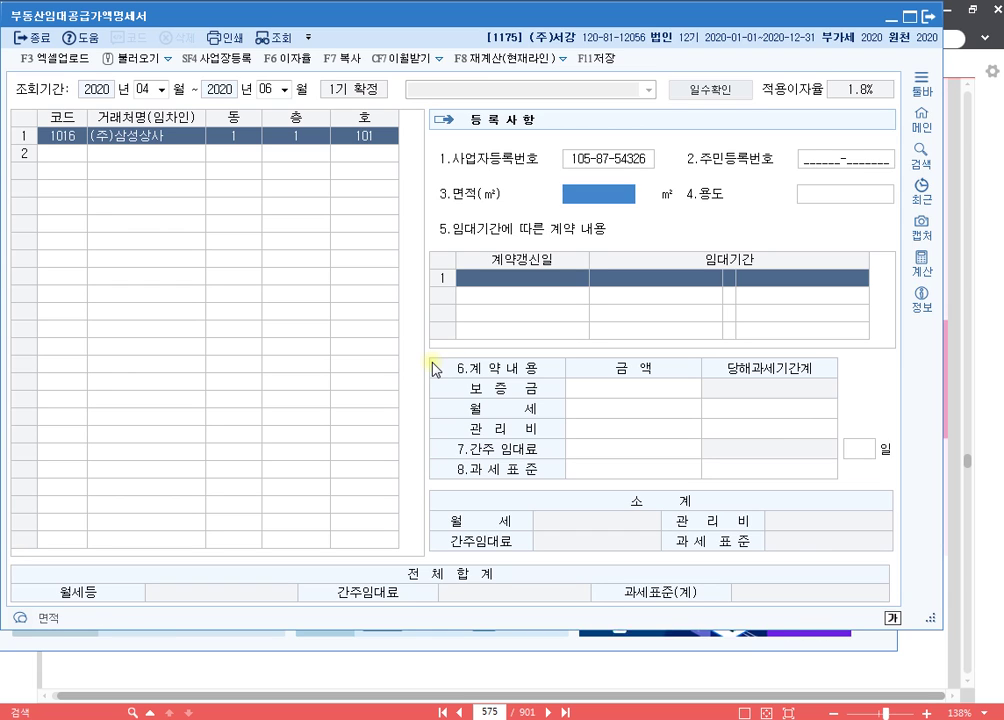
# Set the leased area to 100㎡ and its use to 사무실.
pyautogui.write('100')
pyautogui.press('Return')
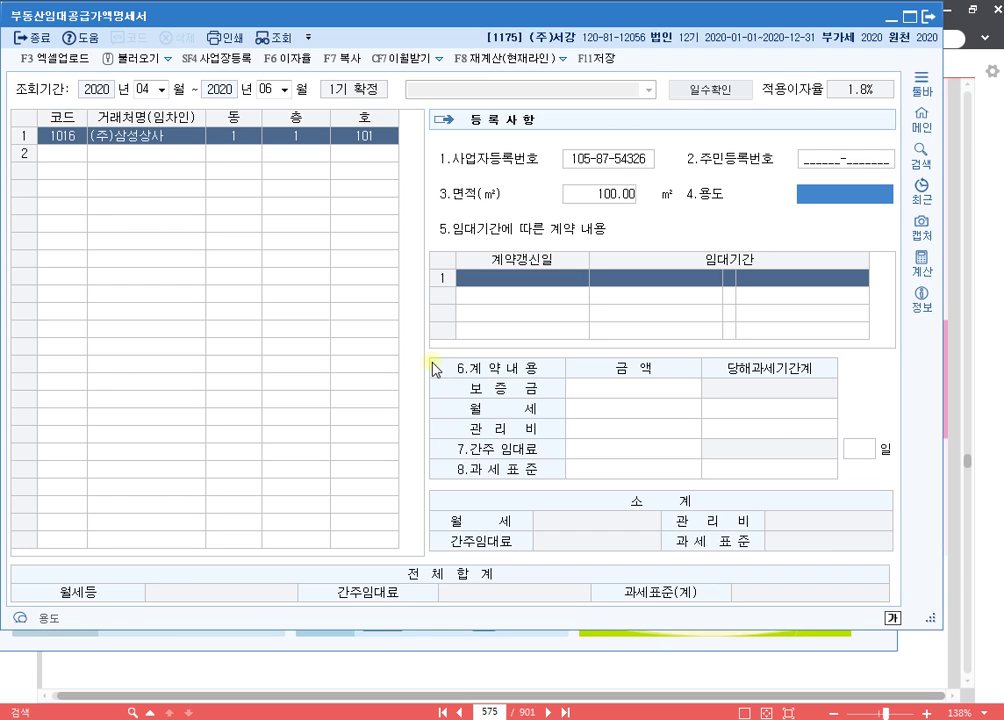
pyautogui.write('사무실')
pyautogui.press('Return')
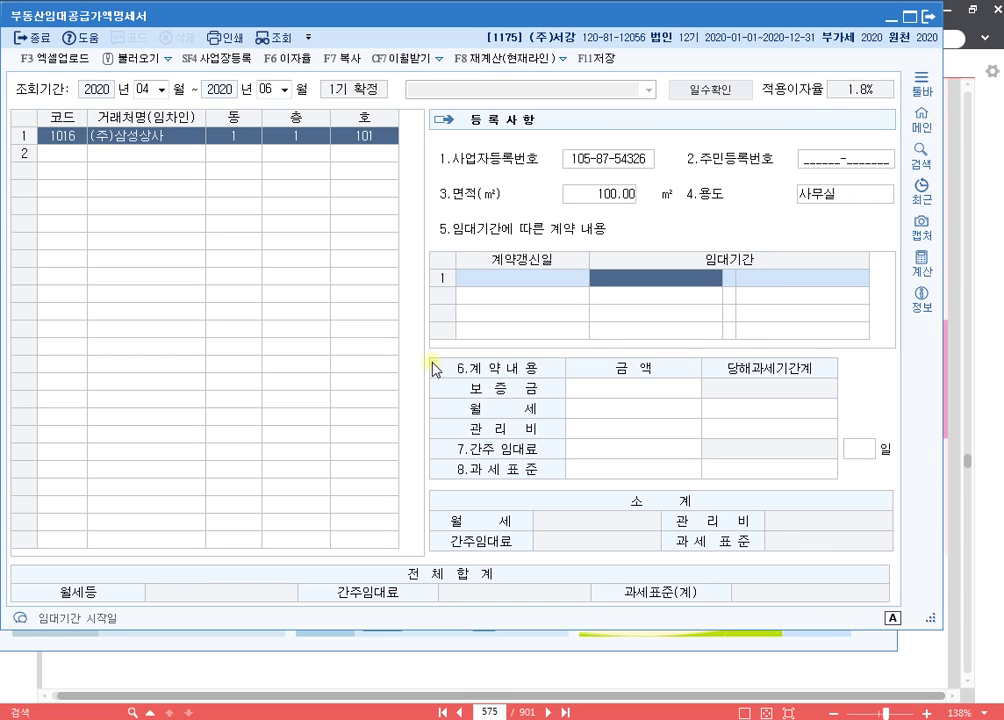
# Enter the lease term 2020-06-01 to 2022-05-31 in the first contract row.
pyautogui.write('2020-')
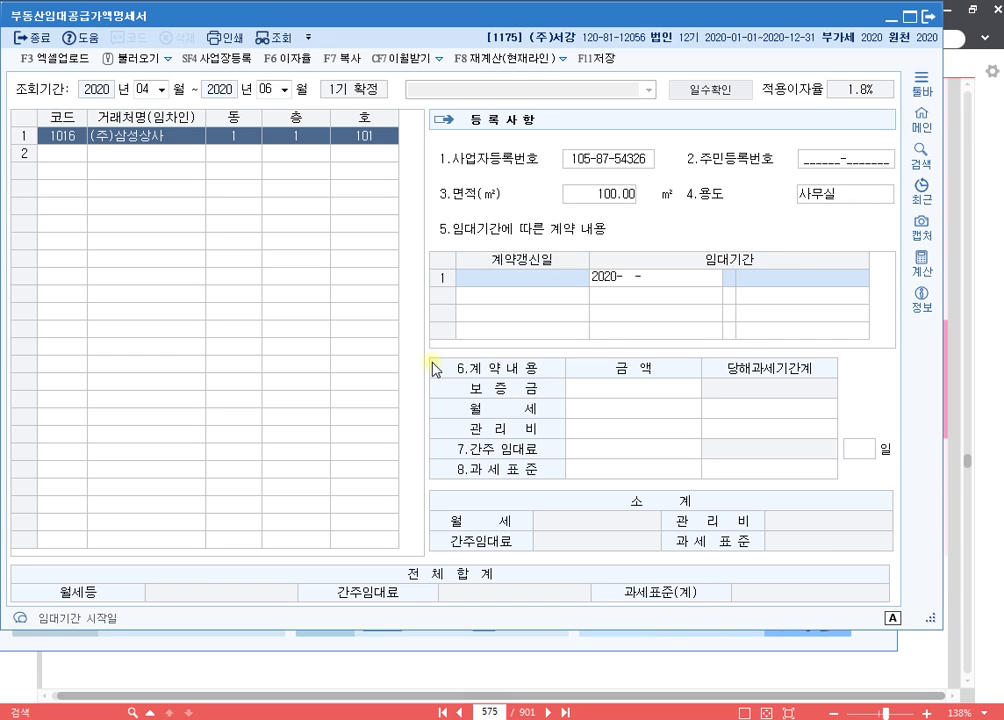
pyautogui.write('06-01 ~ ')
pyautogui.write('20')
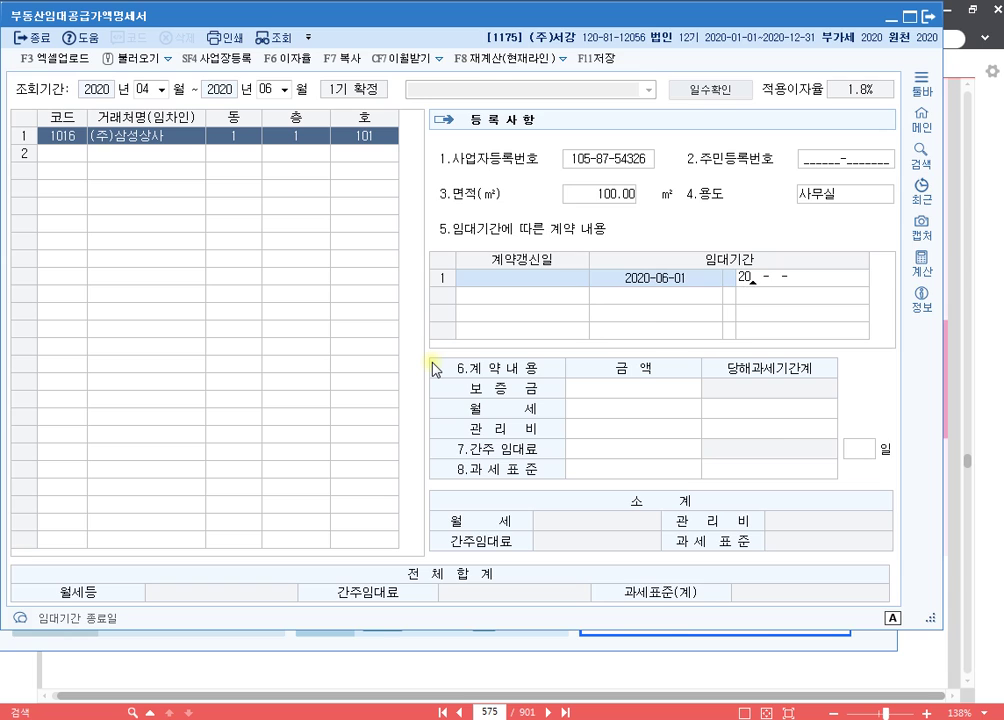
pyautogui.write('22-05-31')
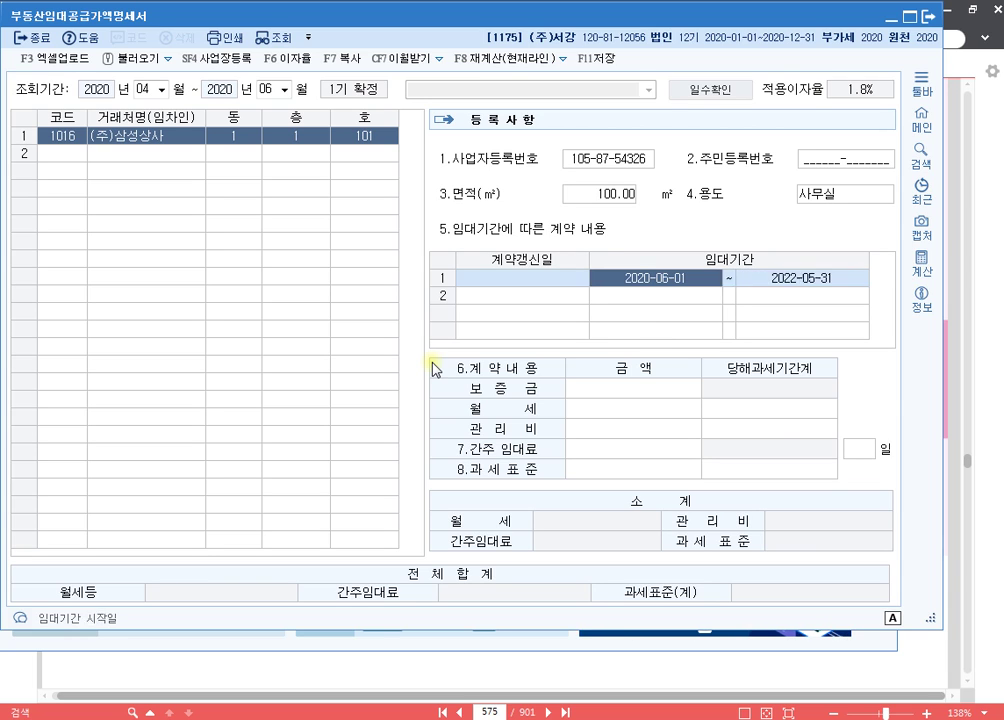
pyautogui.press('Return')
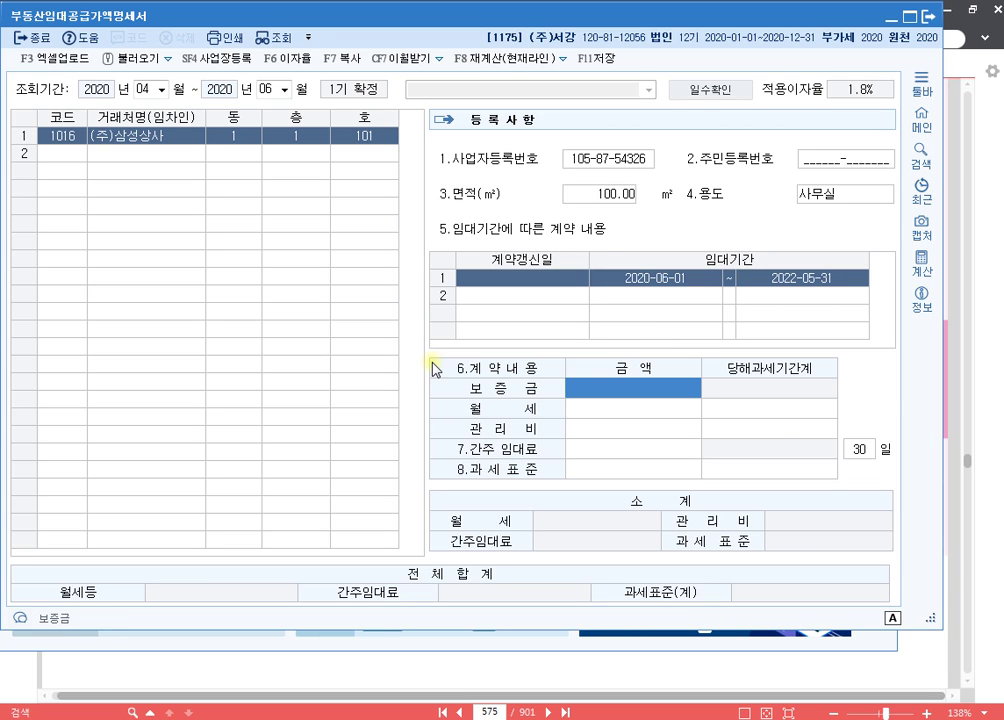
# Enter a 50,000,000 deposit and 1,500,000 monthly rent for the lease, leaving the management fee blank.
pyautogui.write('50000000')
pyautogui.press('Return')
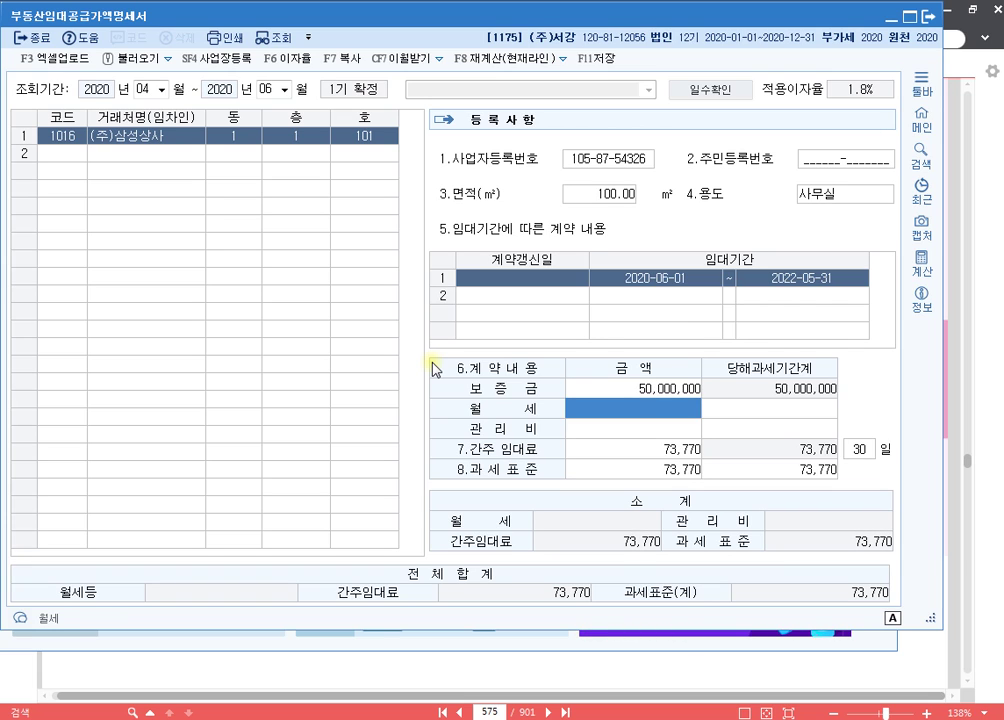
pyautogui.write('1500000')
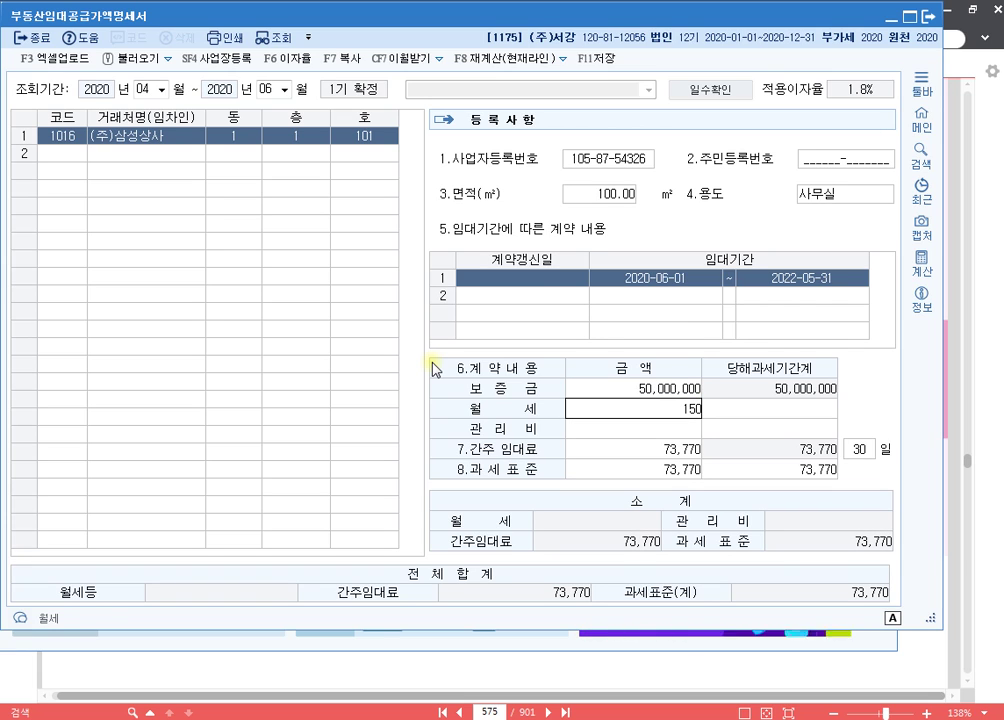
pyautogui.press('Return')
pyautogui.press('Return')
pyautogui.press('Return')
pyautogui.press('Return')
pyautogui.press('Return')
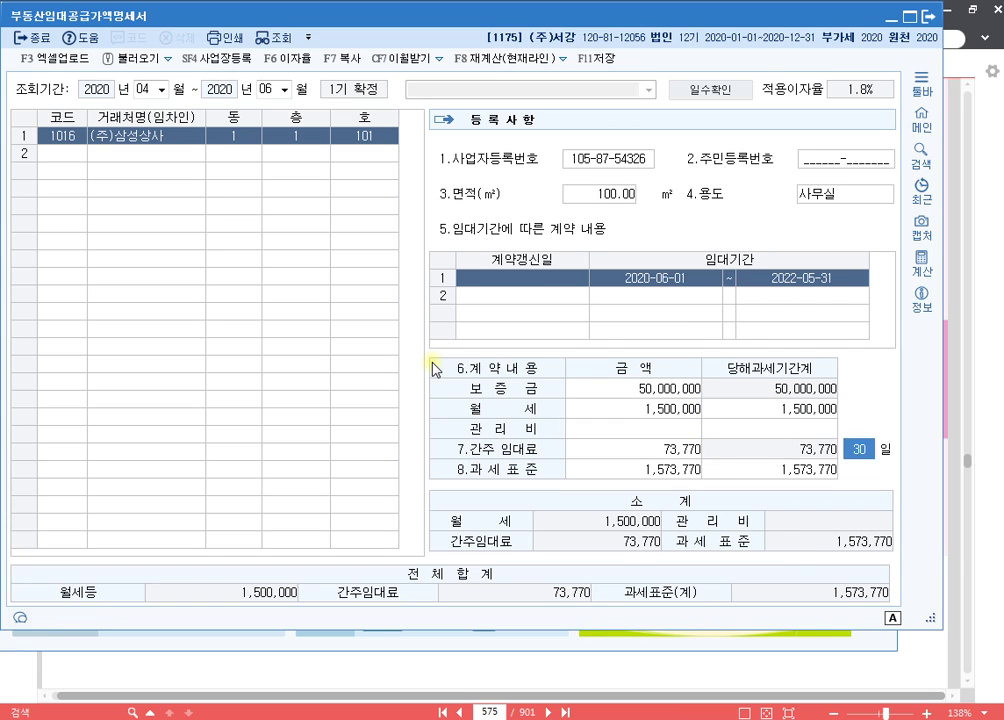
pyautogui.press('Up')
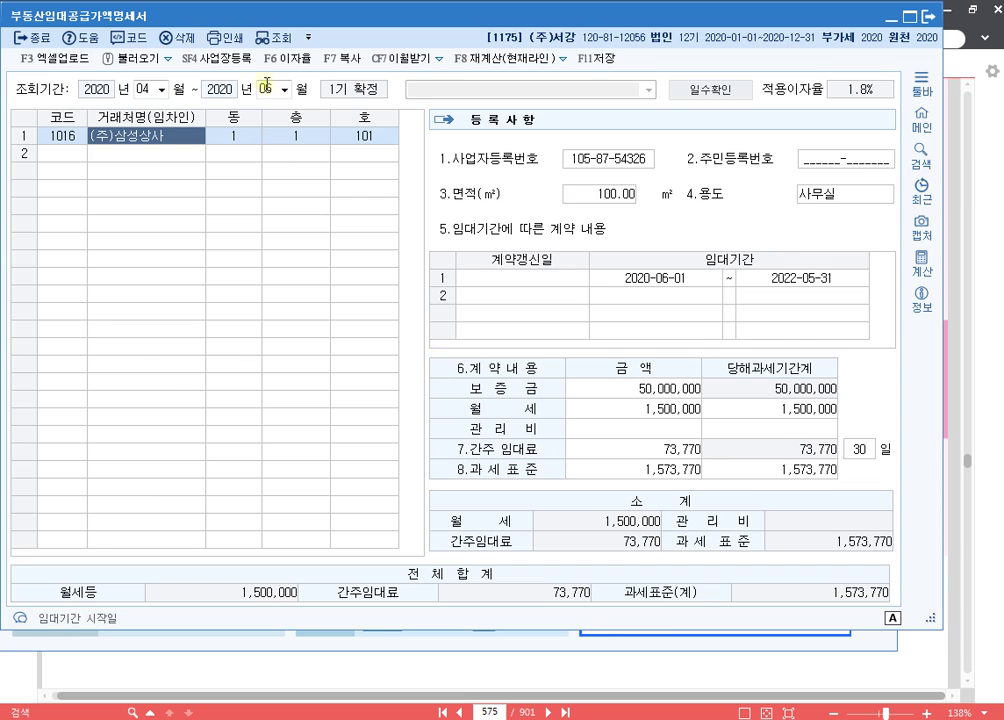
# Check the 간주임대료 amount in the statement's 전체합계 row.
pyautogui.press('ctrl')
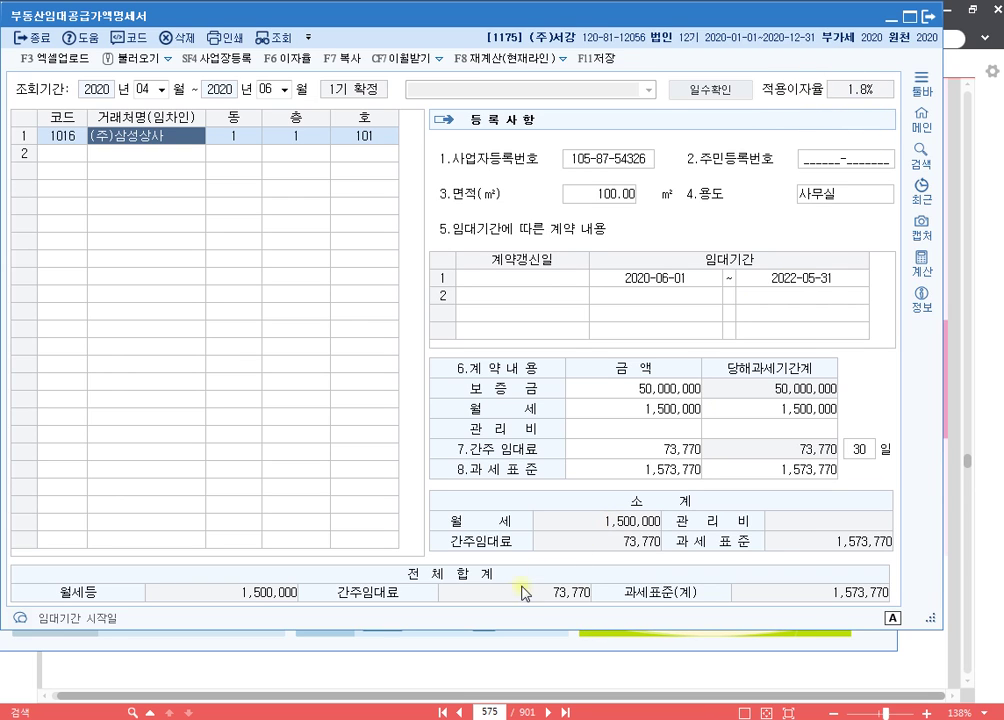
pyautogui.click(568, 608)
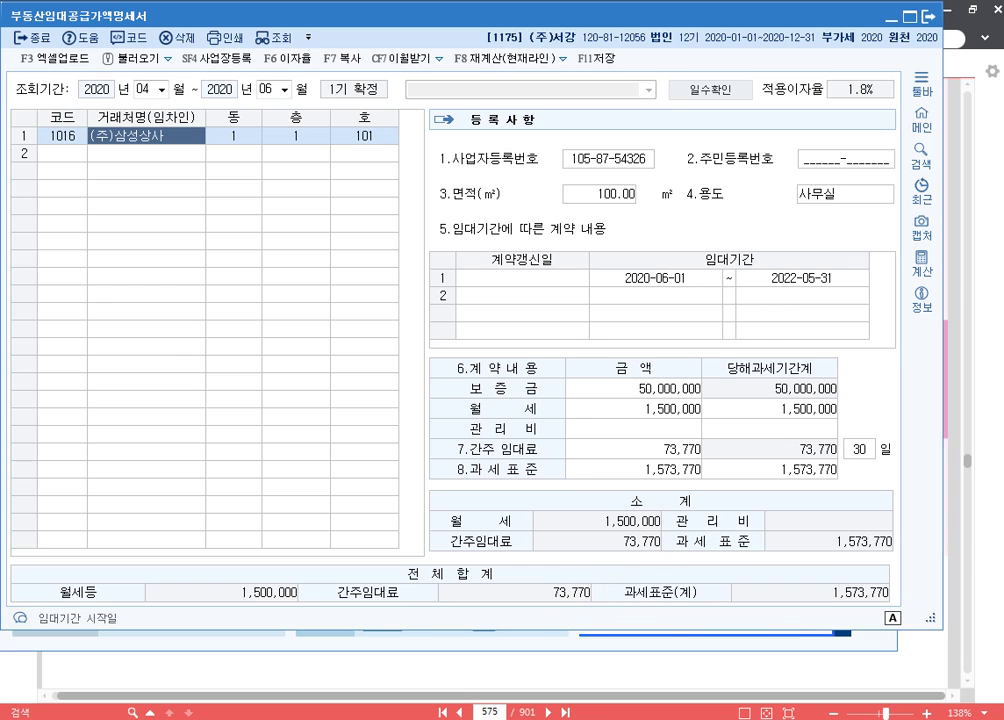
pyautogui.press('Escape')
# Open 매입매출전표입력 and change its date header from a month range to a single month and day.
pyautogui.click(30, 42)
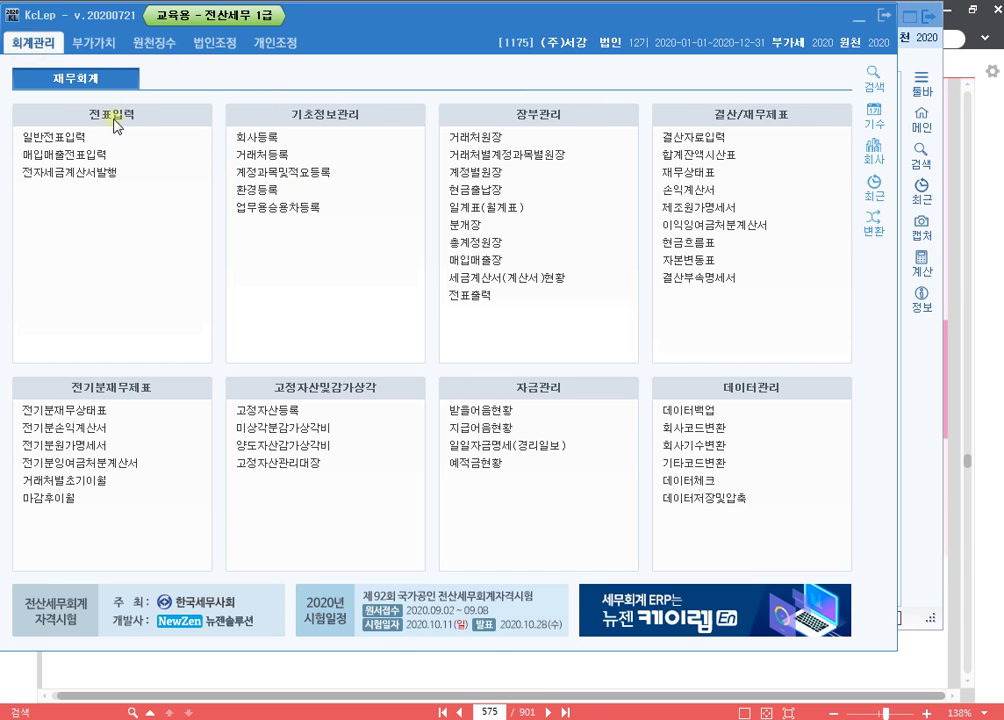
pyautogui.click(130, 155)
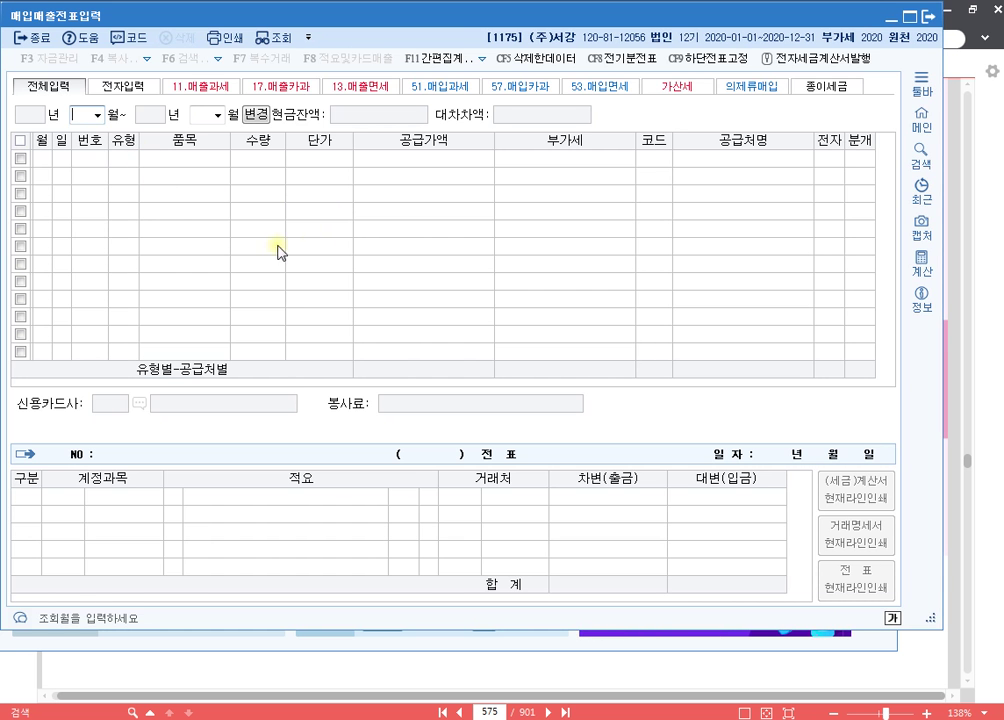
pyautogui.click(256, 114)
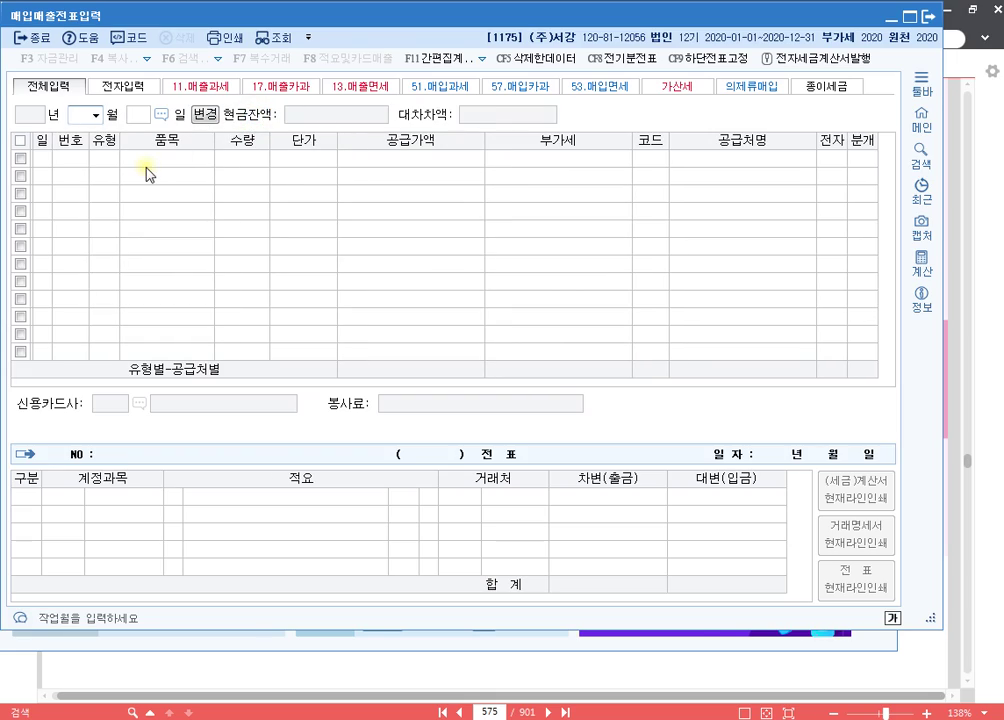
# Switch to the PDF, mark the 작성일자 on the page 575 electronic tax invoice with the screen pen, then clear the mark.
pyautogui.hotkey('alt', 'Tab')
pyautogui.scroll(1, 447, 257)
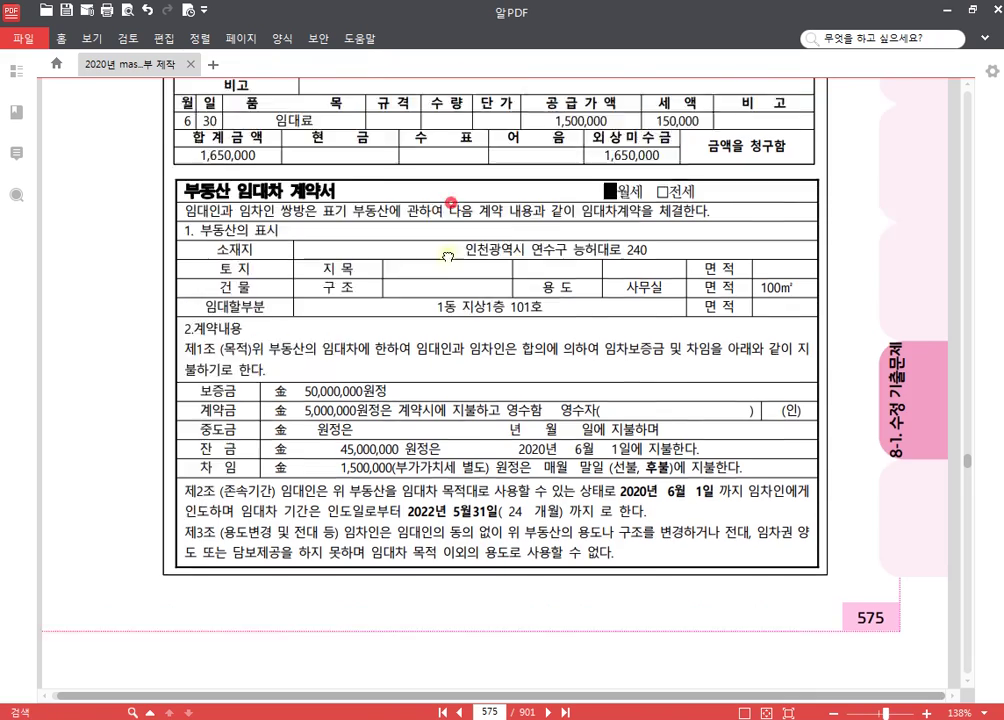
pyautogui.scroll(4, 447, 257)
pyautogui.scroll(-1, 446, 224)
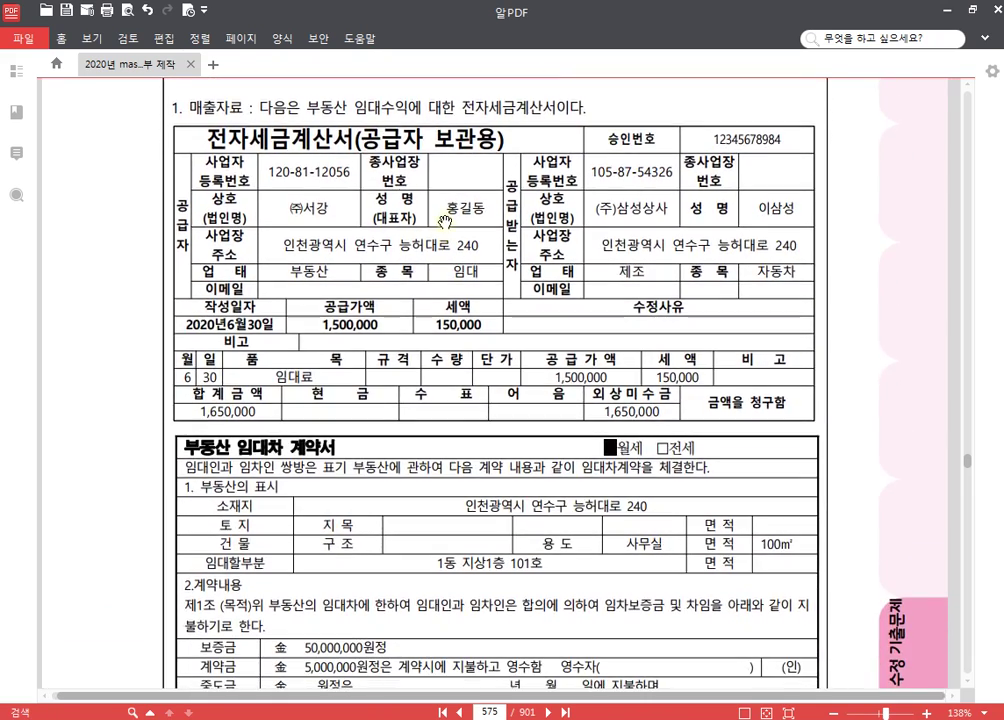
pyautogui.scroll(-1, 227, 245)
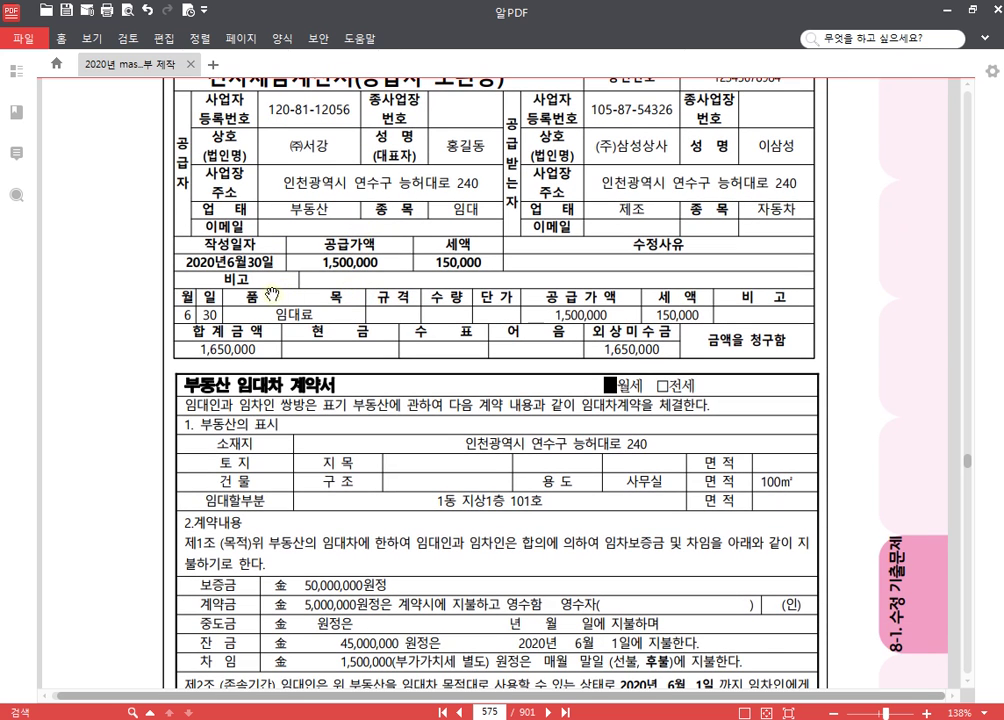
pyautogui.moveTo(213, 226)
pyautogui.mouseDown()
pyautogui.moveTo(185, 283)
pyautogui.moveTo(284, 270)
pyautogui.mouseUp()
pyautogui.press('Escape')
# Return to KcLep and start a taxable sales voucher of type 11.과세 dated 2020-06-30.
pyautogui.click(580, 719)
pyautogui.write('06')
pyautogui.press('Return')
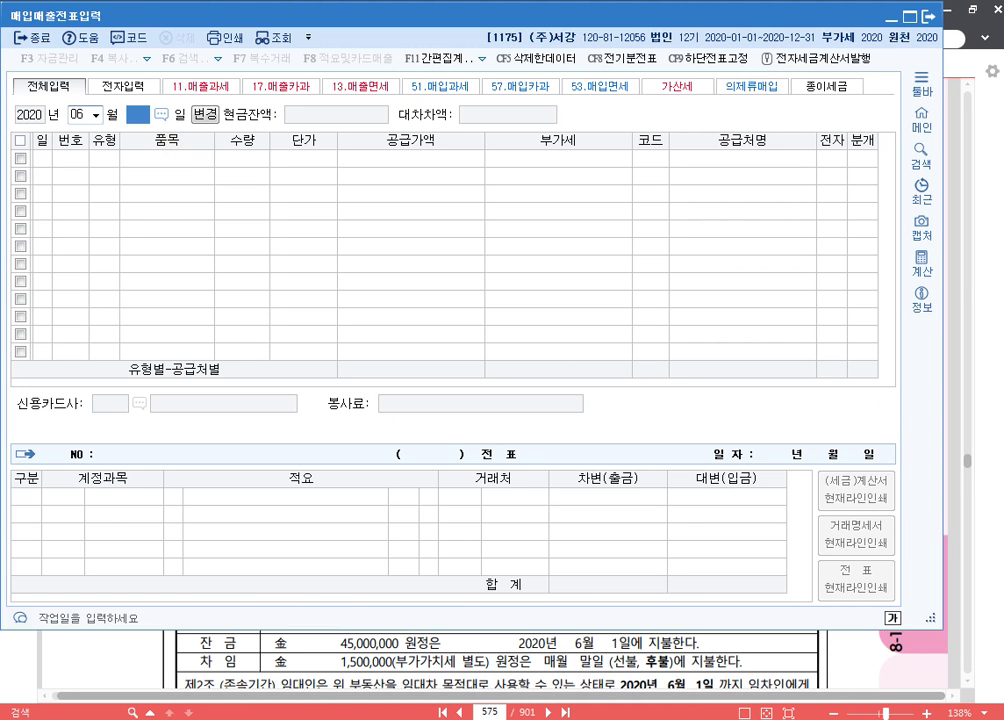
pyautogui.write('30')
pyautogui.press('Return')
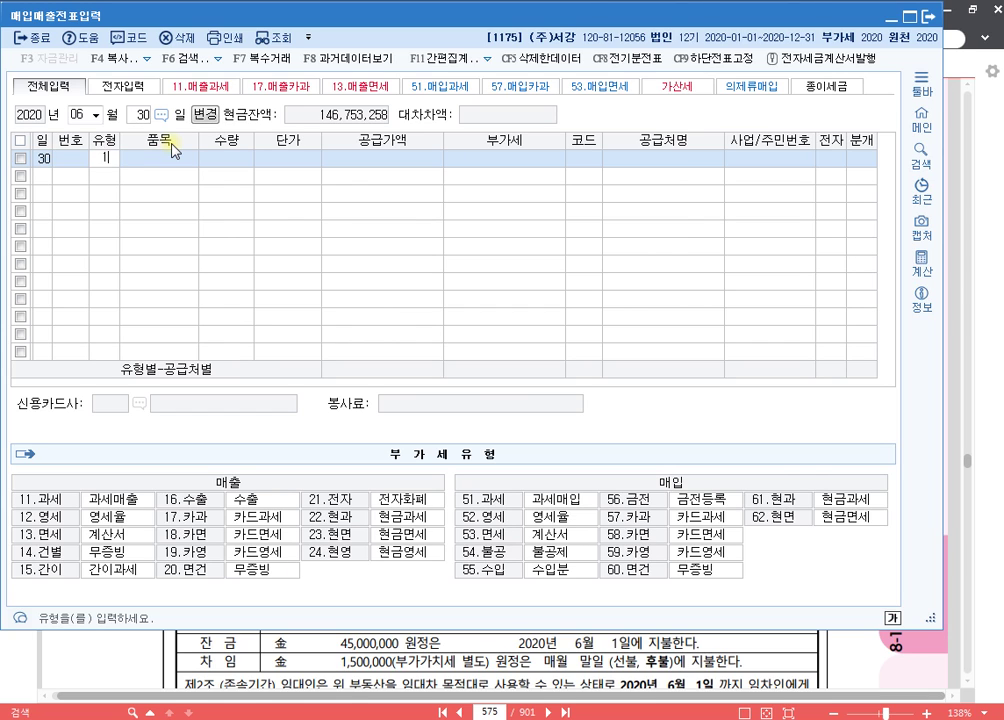
pyautogui.write('11')
pyautogui.press('Return')
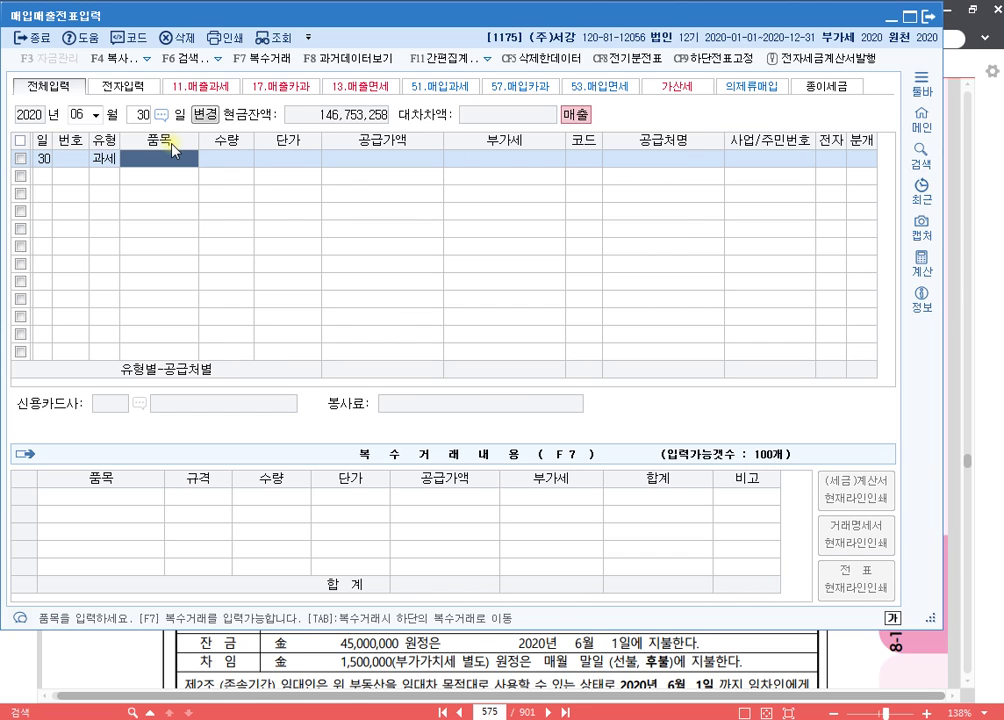
# Enter 임대료 as the voucher's item with a supply value of 1,500,000, leaving quantity and unit price blank.
pyautogui.write('임대료')
pyautogui.press('Return')
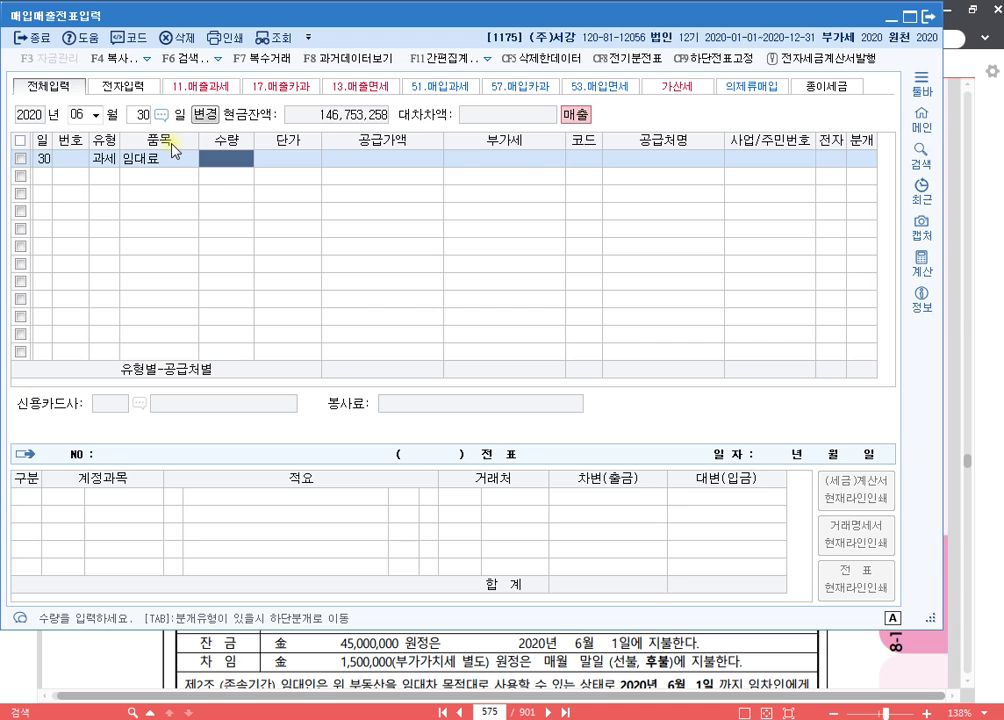
pyautogui.press('Return')
pyautogui.press('Return')
pyautogui.write('1500000')
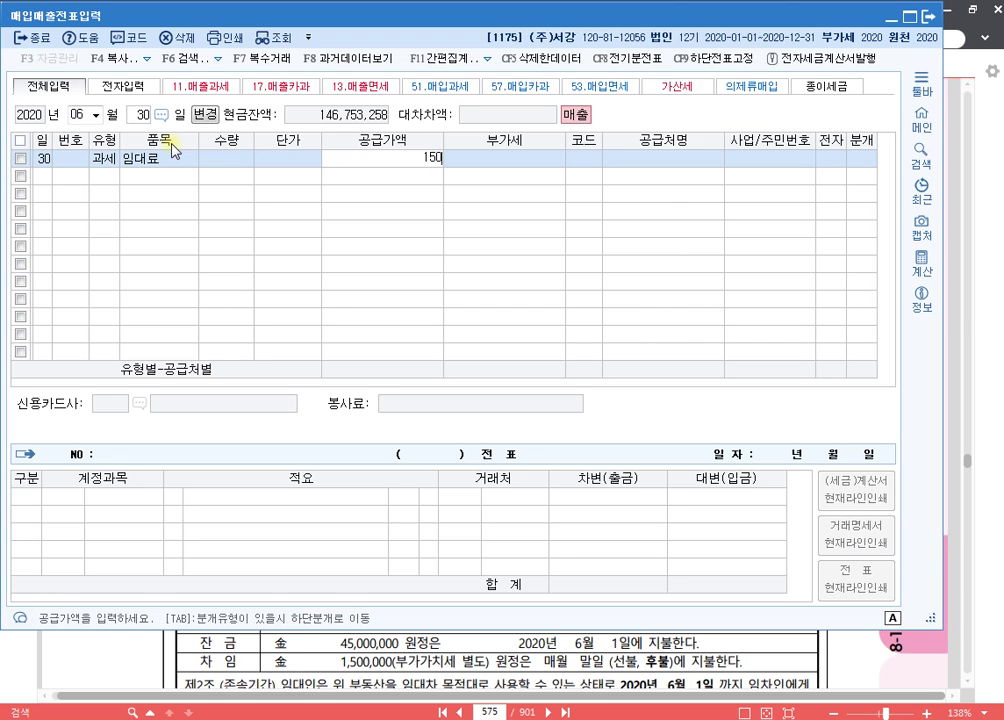
pyautogui.press('Return')
pyautogui.press('Return')
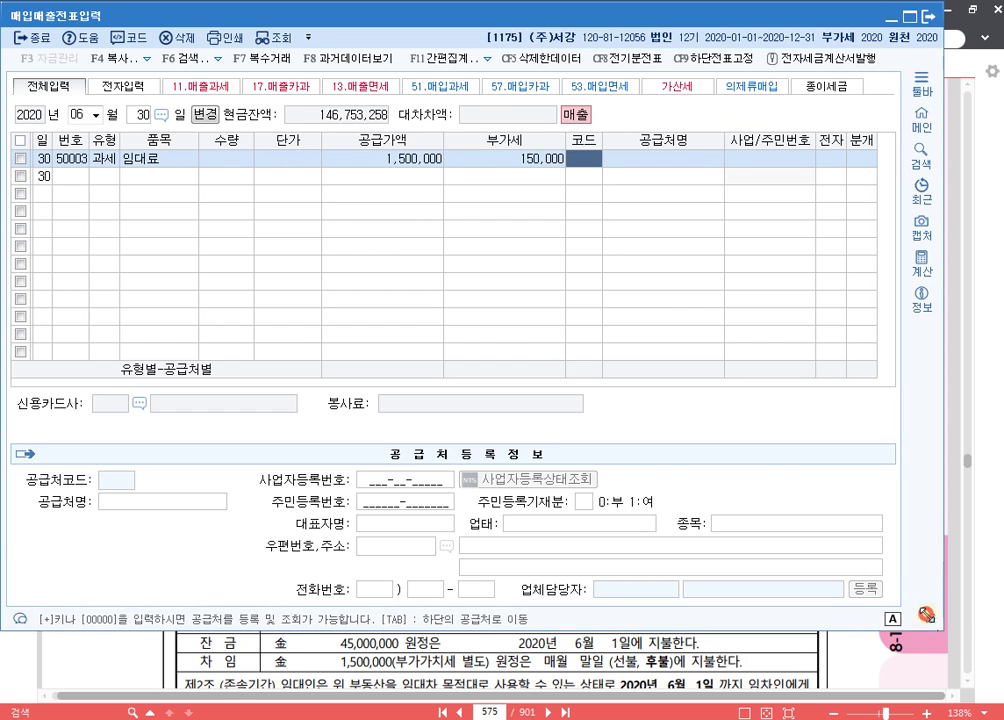
# Shorten the voucher window to reveal the PDF beneath and set the 임대료 voucher's supplier to (주)삼성상사, searching for 삼성.
pyautogui.moveTo(928, 617); pyautogui.dragTo(932, 453)
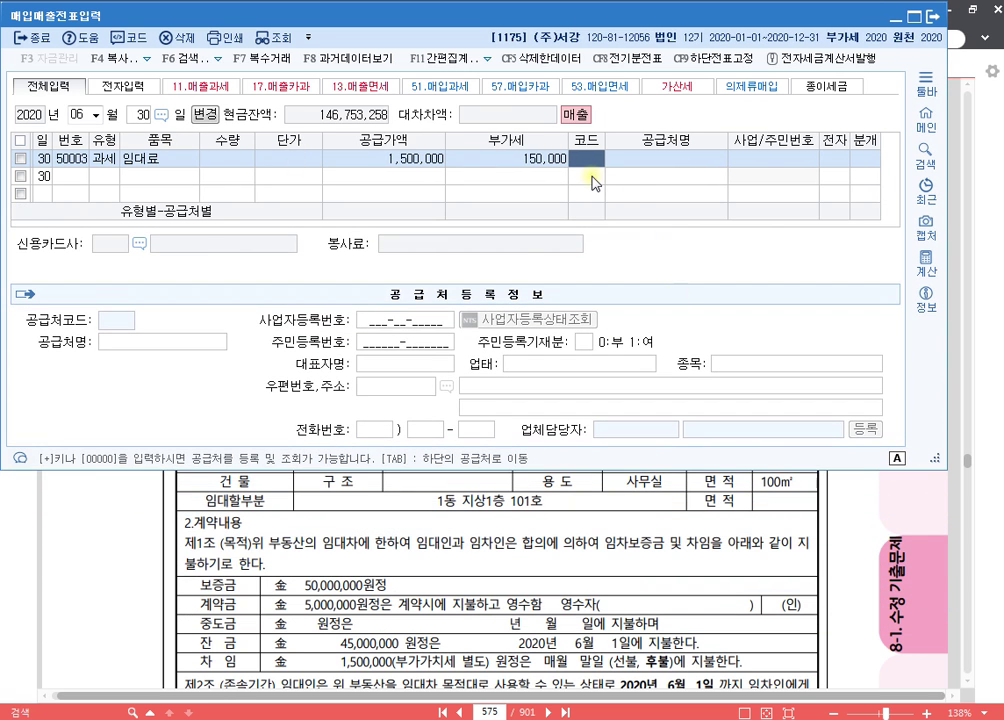
pyautogui.press('Hangul')
pyautogui.write('삼성')
pyautogui.press('Return')
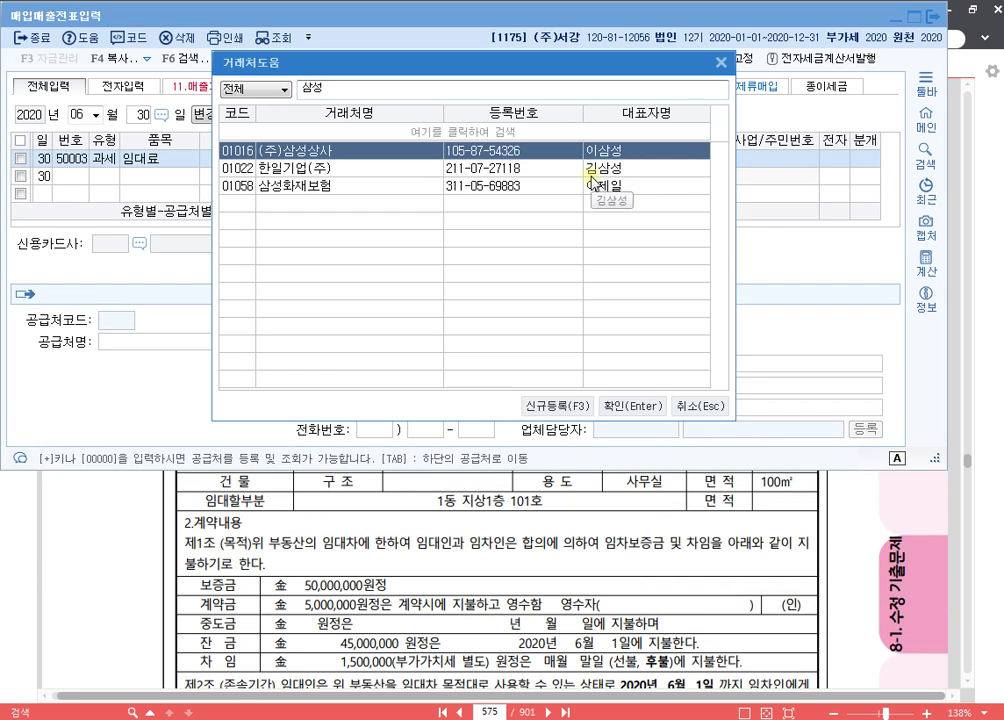
pyautogui.press('Escape')
pyautogui.press('Return')
pyautogui.press('Return')
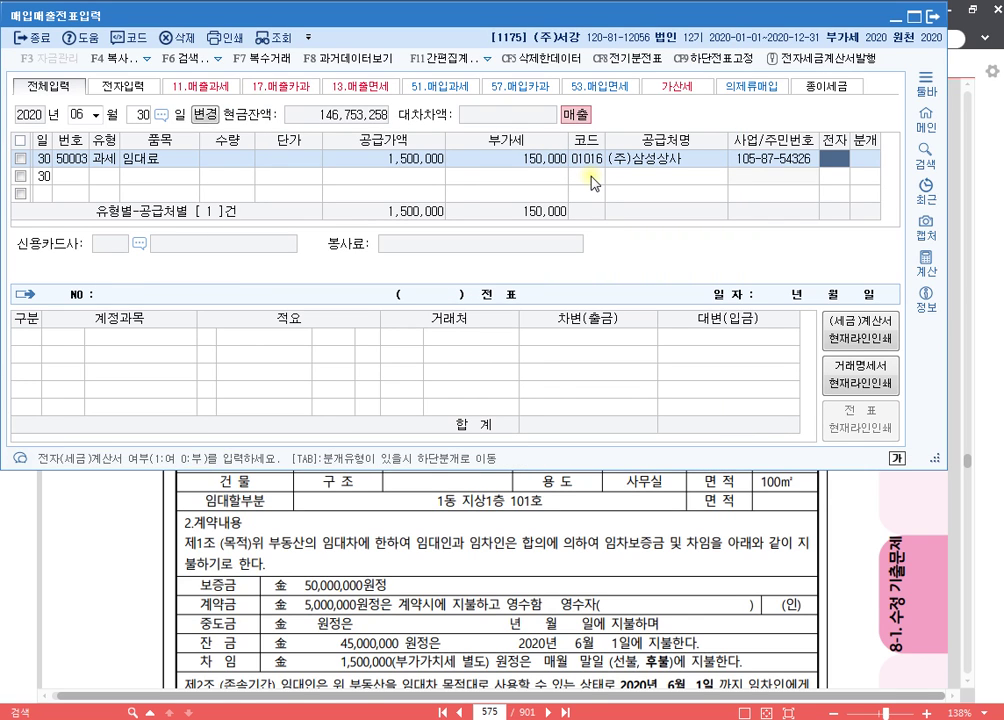
# Mark the 임대료 voucher as an electronic invoice (여) and choose journal type 2.외상.
pyautogui.write('1')
pyautogui.press('Return')
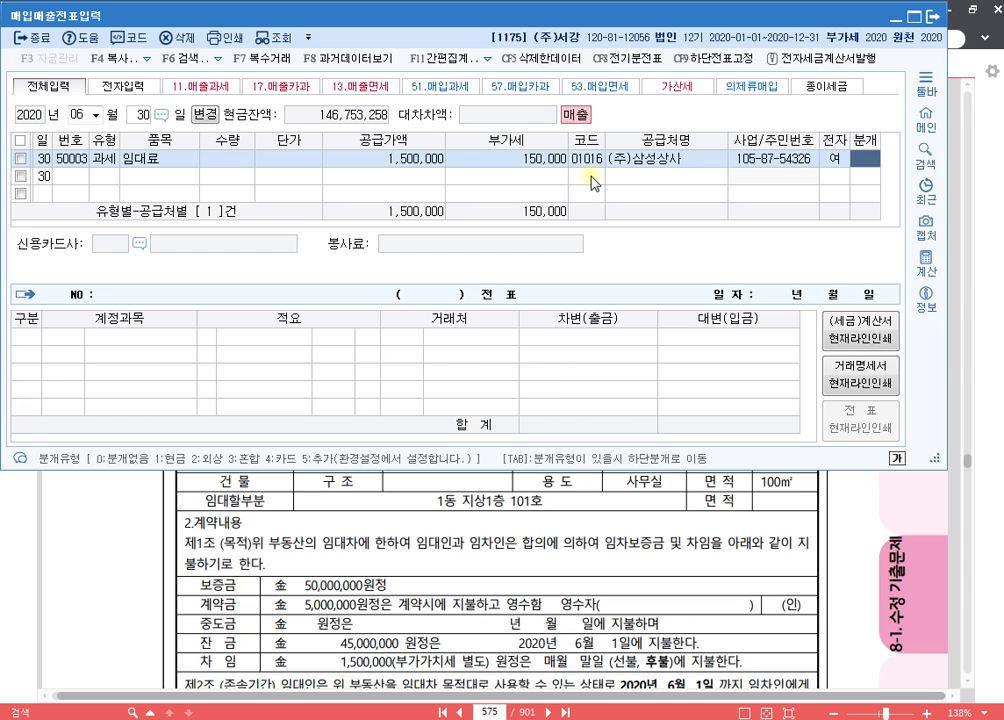
pyautogui.write('2')
pyautogui.press('Return')
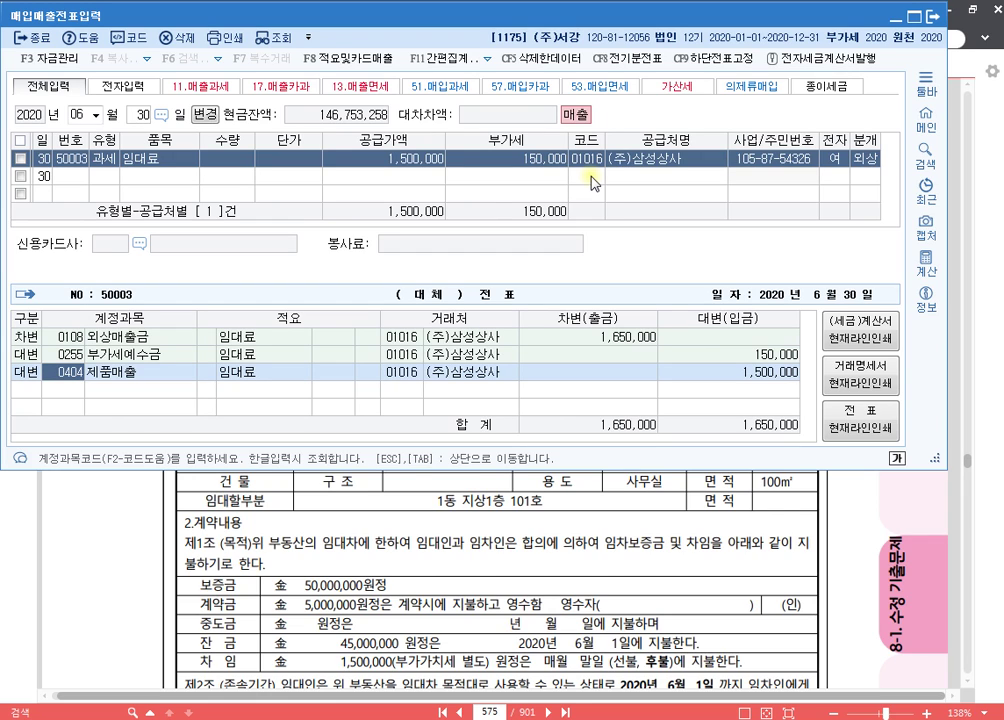
# Replace the credit account 제품매출 with 0411 임대료수입 and finish the 임대료 voucher's journal entry.
pyautogui.write('임대')
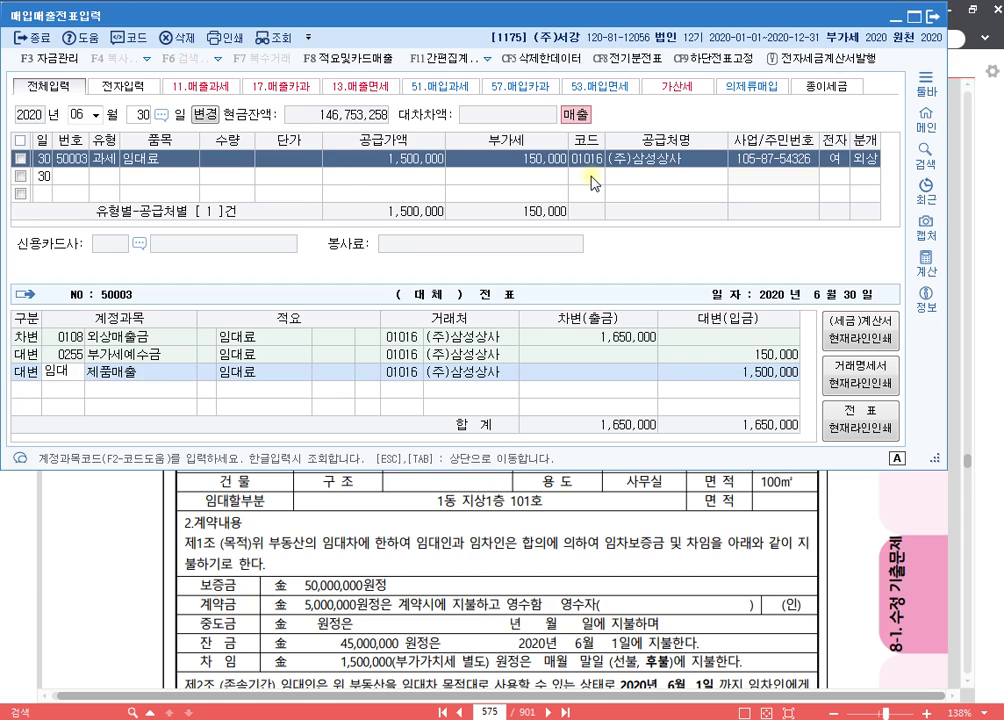
pyautogui.press('Return')
pyautogui.press('Down')
pyautogui.press('Down')
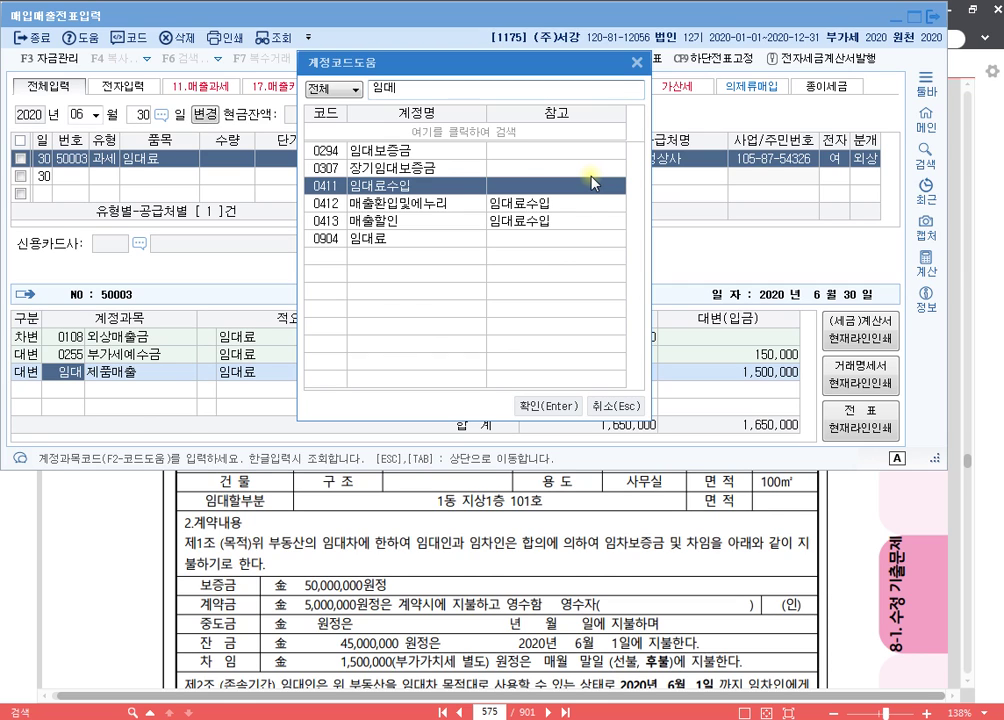
pyautogui.press('Return')
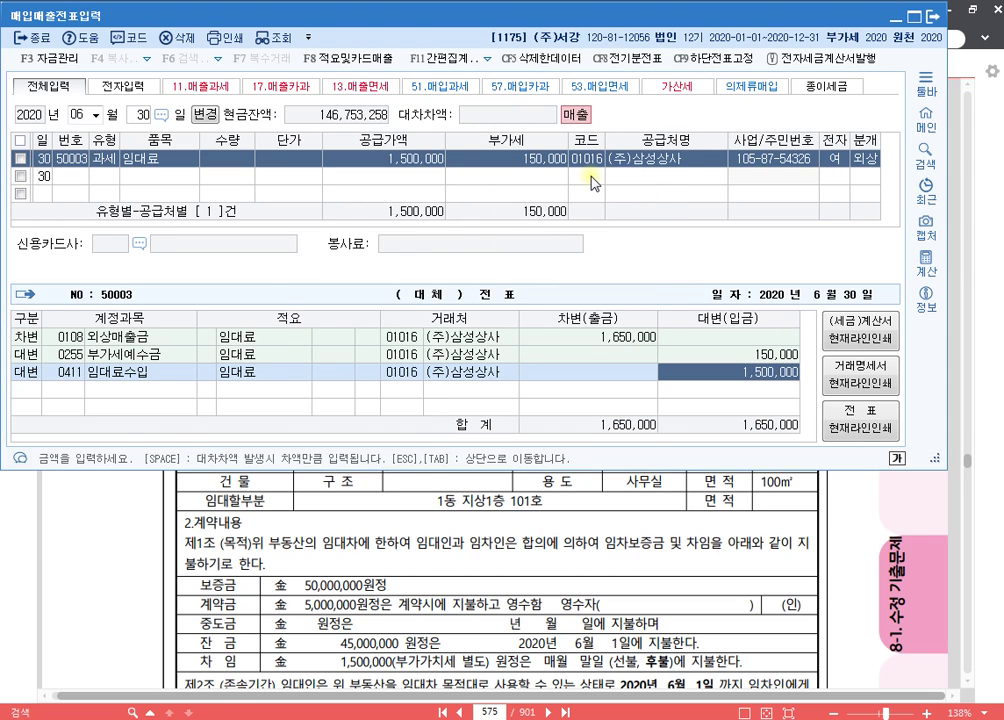
pyautogui.press('Return')
pyautogui.press('Return')
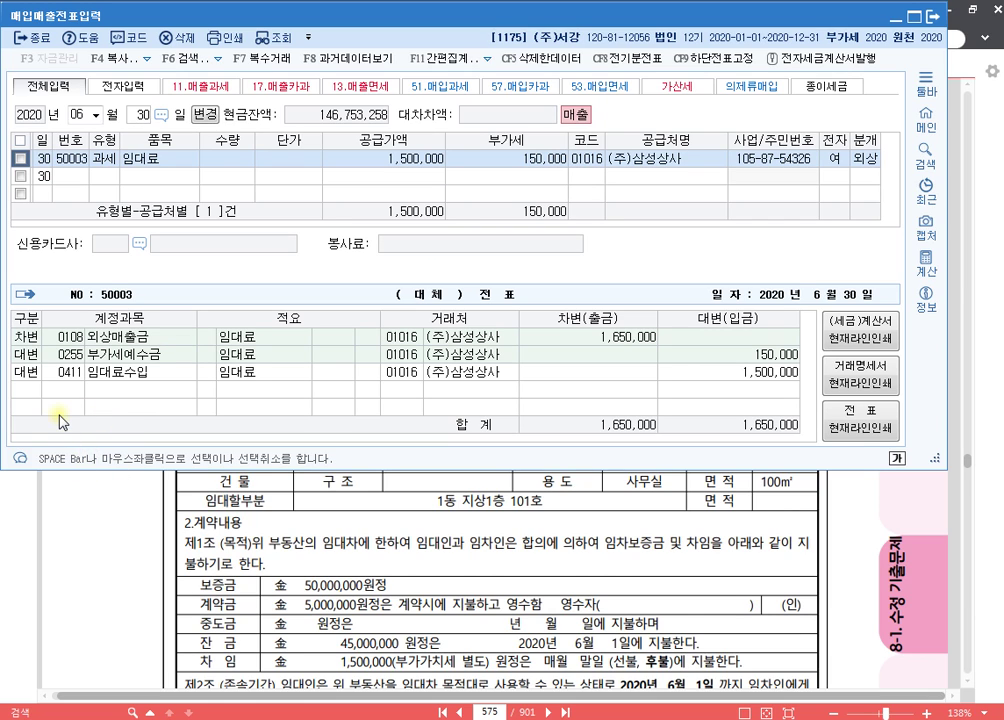
# Start another type 11.과세 sales voucher on the 30th with the item 간주임대료, leaving quantity and unit price blank.
pyautogui.click(102, 176)
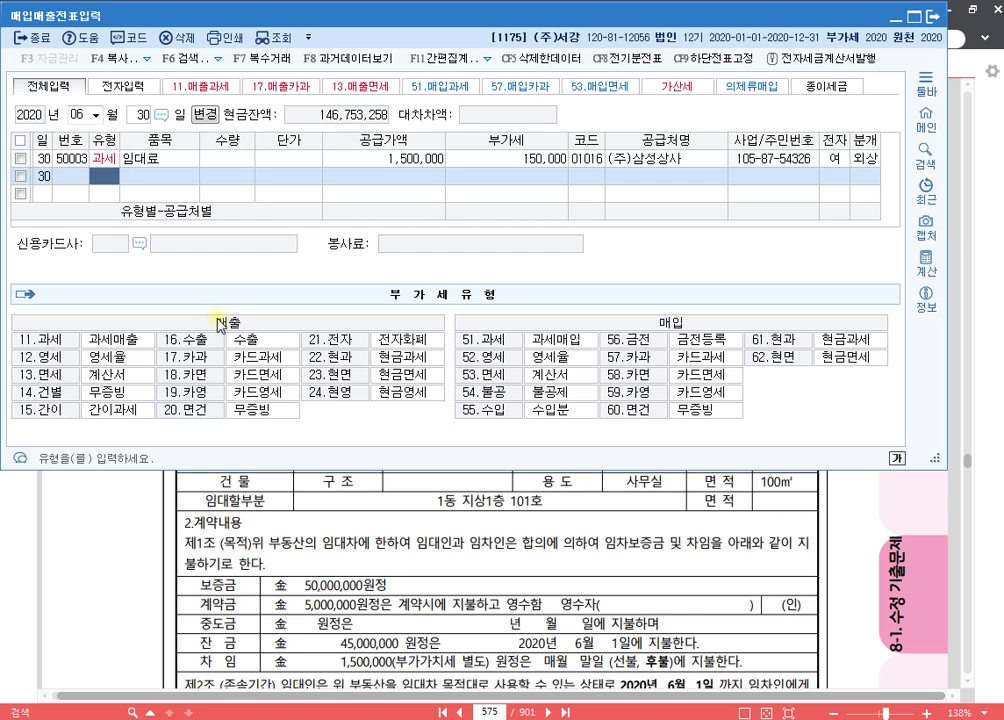
pyautogui.write('11')
pyautogui.press('Return')
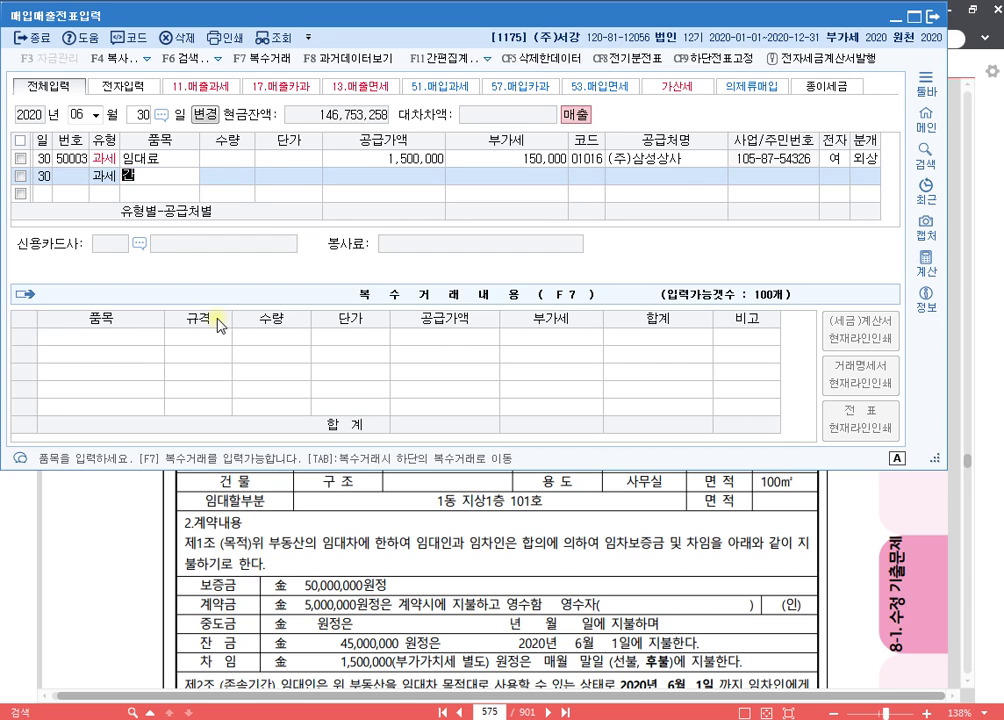
pyautogui.write('간주임대료')
pyautogui.press('Return')
pyautogui.press('Return')
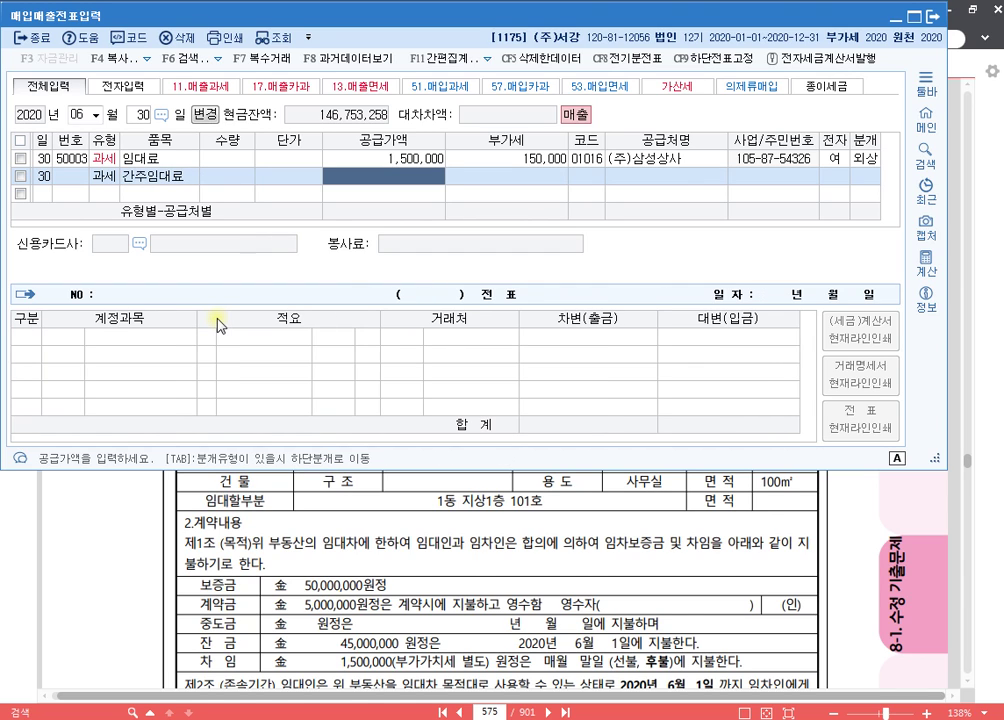
# Look up the deemed rent in 부동산임대공급가액명세서 and enter 73,770 as the 간주임대료 voucher's supply value.
pyautogui.hotkey('alt', 'Tab')
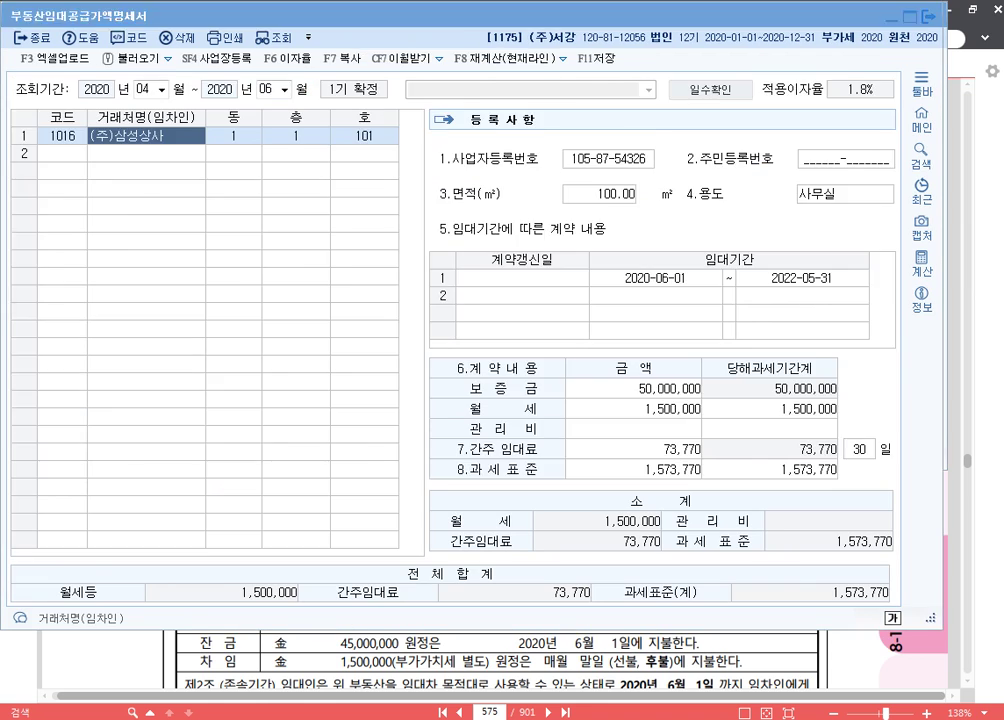
pyautogui.hotkey('alt', 'Tab')
pyautogui.click(405, 177)
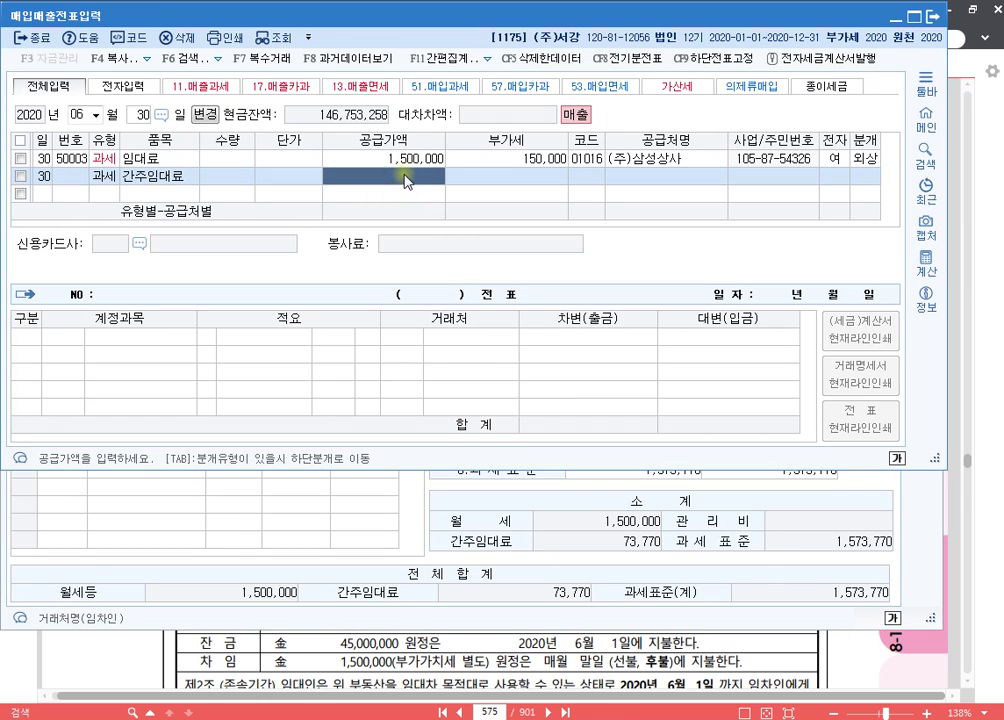
pyautogui.write('73770')
pyautogui.press('Return')
# Change the 간주임대료 voucher's type to 14.건별, keeping its item and supply value.
pyautogui.press('Left')
pyautogui.press('Left')
pyautogui.press('Left')
pyautogui.press('Left')
pyautogui.press('Left')
pyautogui.write('14')
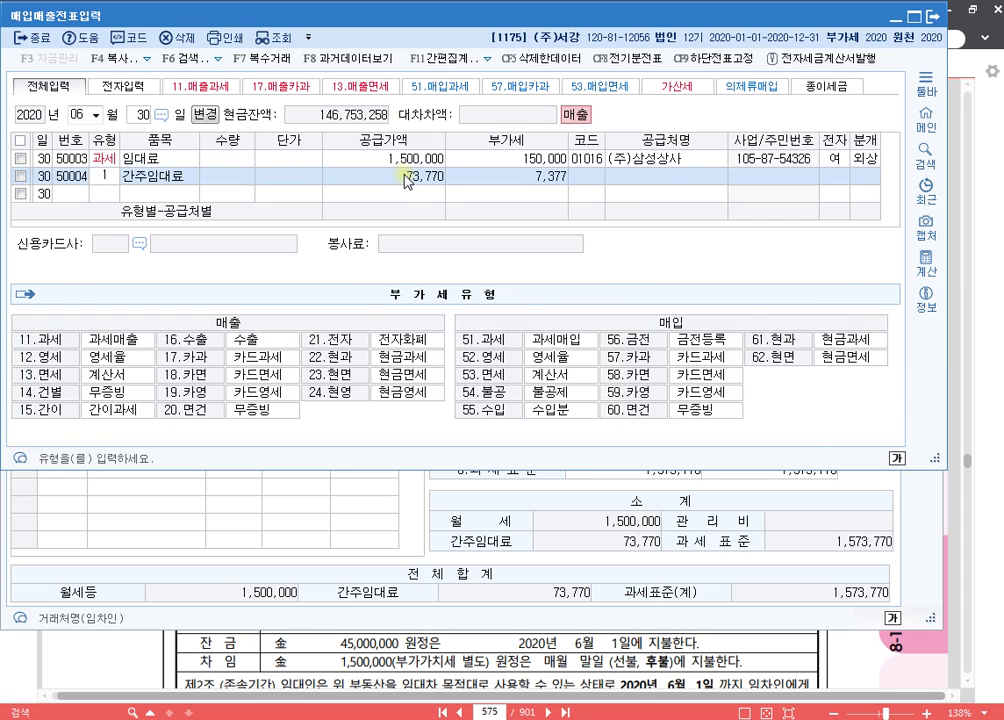
pyautogui.press('Return')
pyautogui.press('Return')
pyautogui.press('Return')
pyautogui.press('Return')
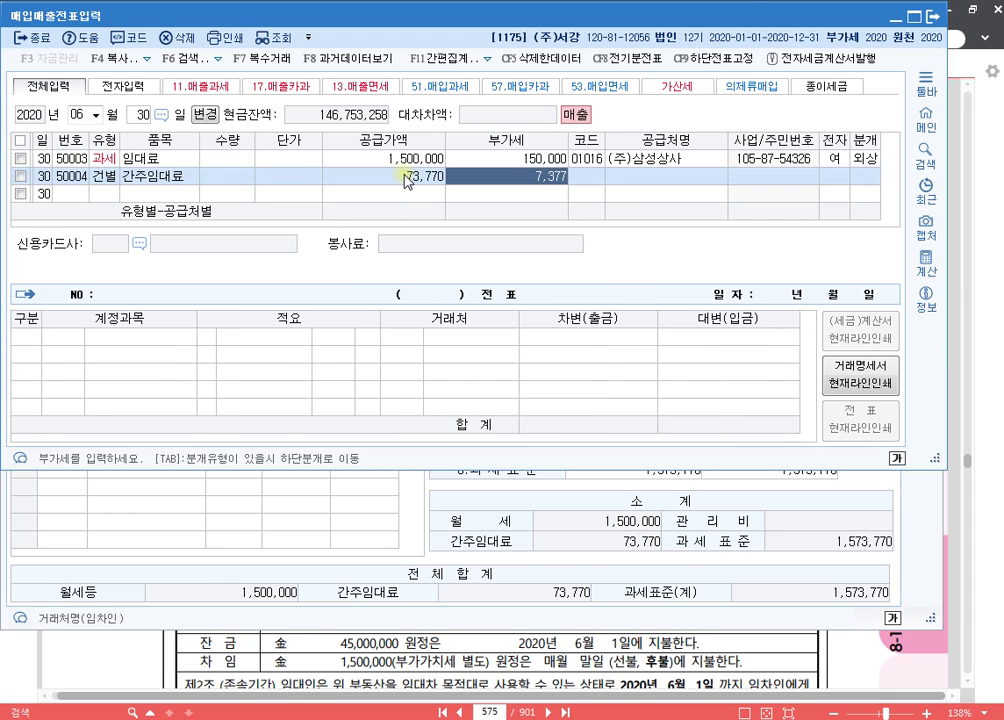
# Accept the VAT amount, leave the supplier blank, and choose journal type 3.혼합 for the 간주임대료 voucher.
pyautogui.press('Return')
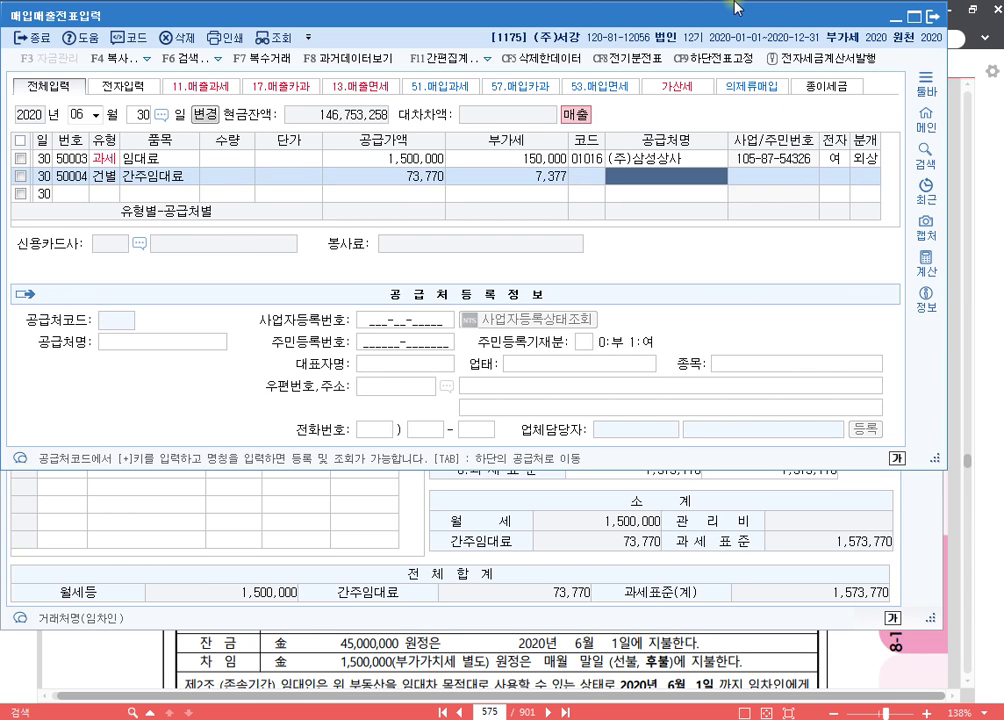
pyautogui.press('Return')
pyautogui.press('Return')
pyautogui.press('Return')
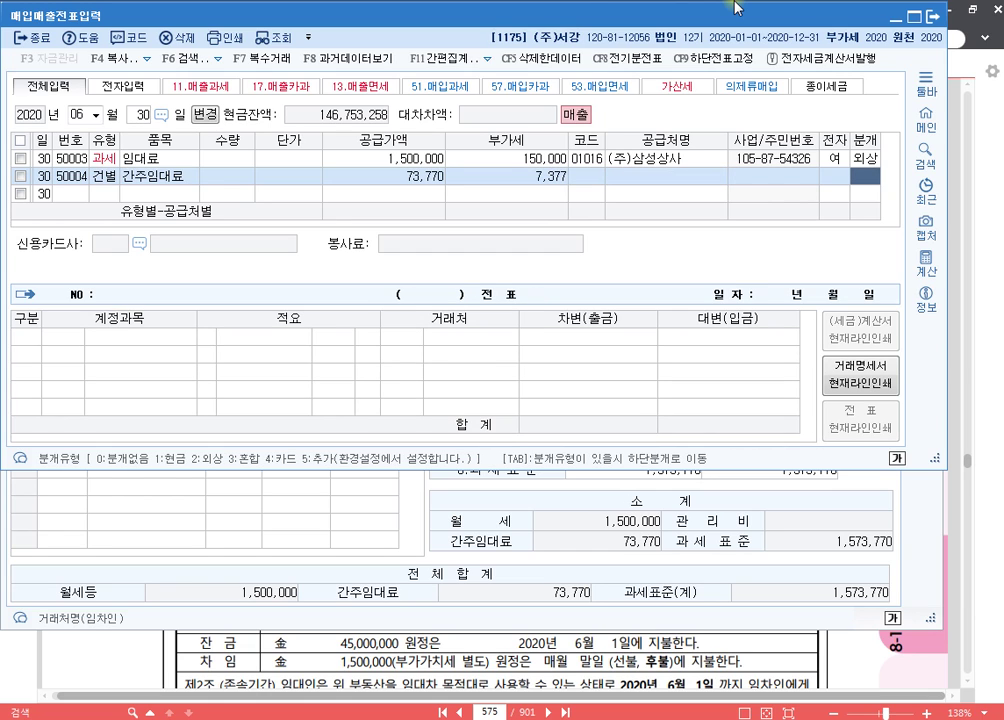
pyautogui.write('3')
pyautogui.press('Return')
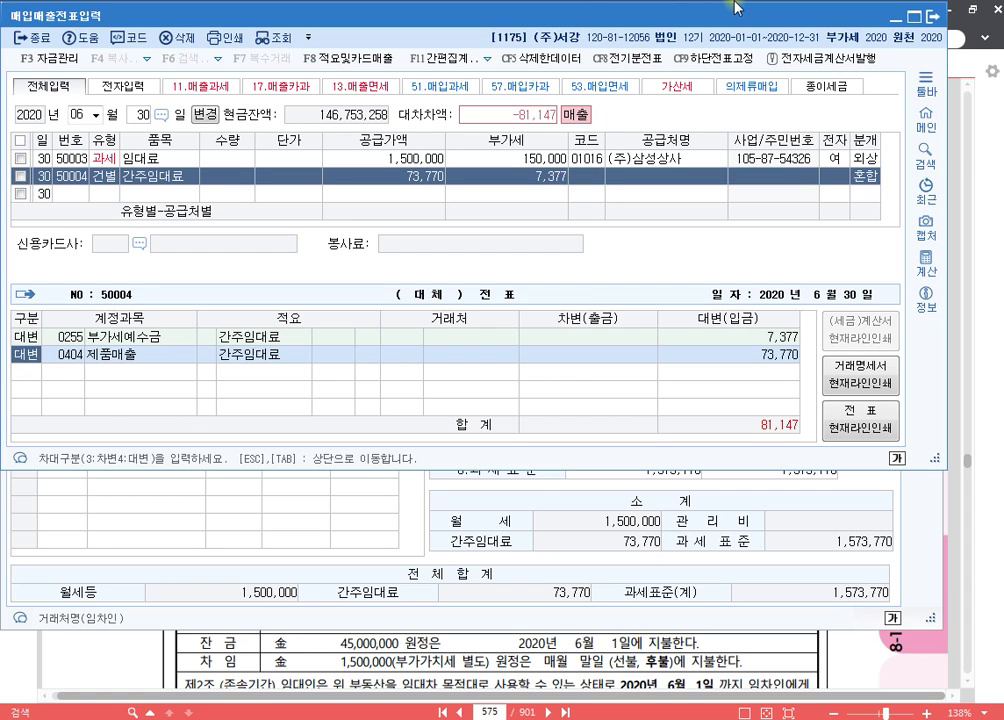
# Turn the 제품매출 line into a debit to 0817 세금과공과금 of 7,377 and finish the journal entry.
pyautogui.write('3')
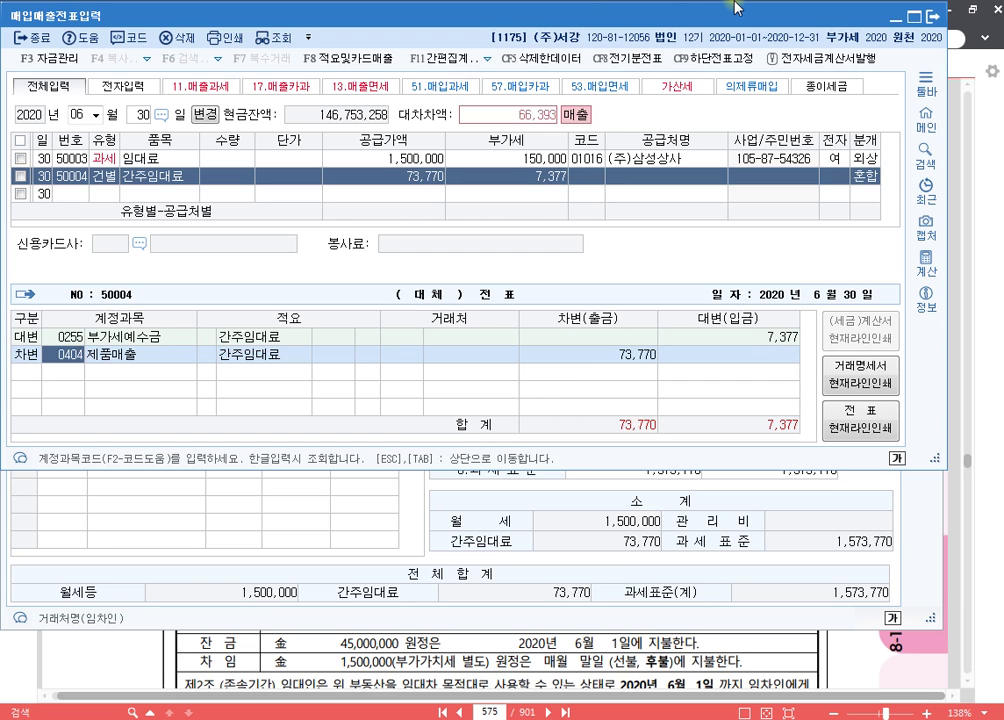
pyautogui.write('817')
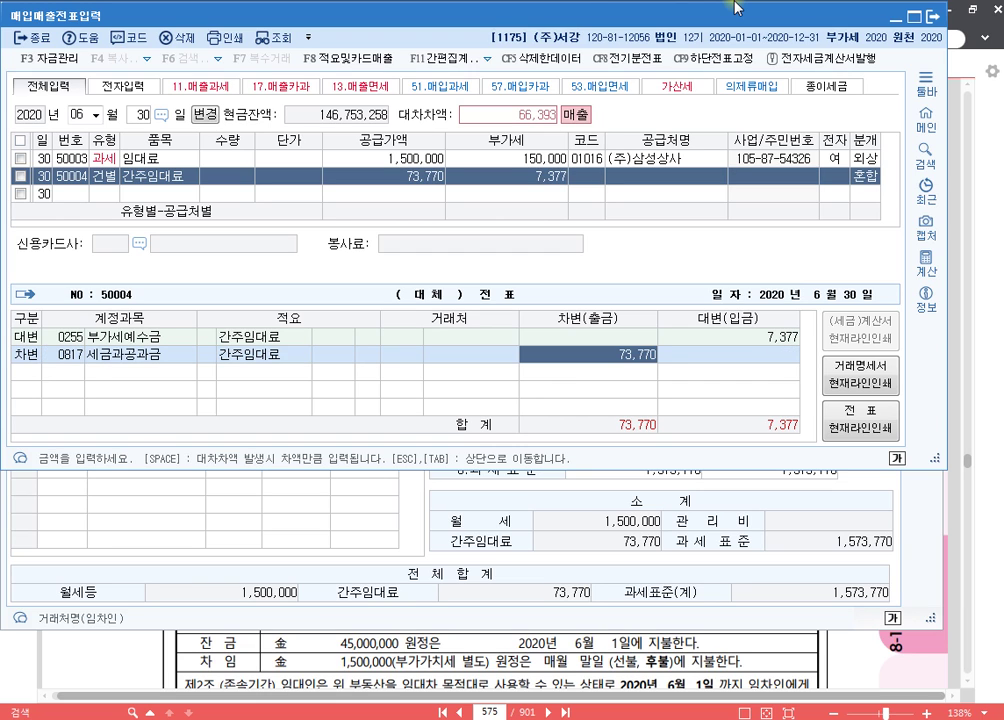
pyautogui.write('7377')
pyautogui.press('Return')
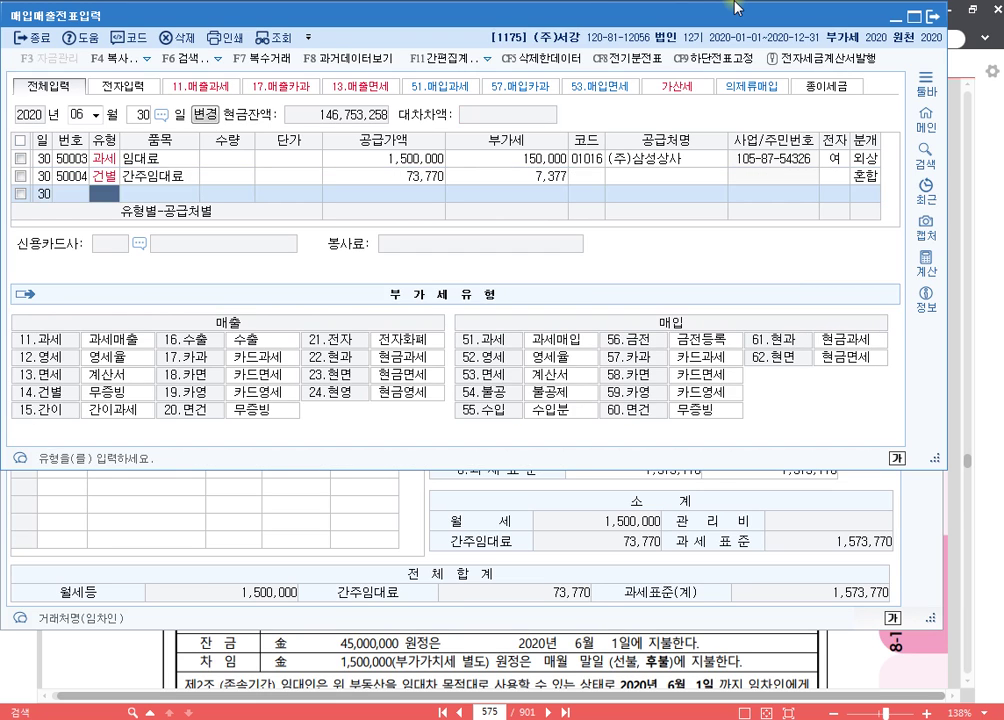
# Minimize the rental supply statement behind the vouchers and review the 간주임대료 voucher's journal lines.
pyautogui.press('Up')
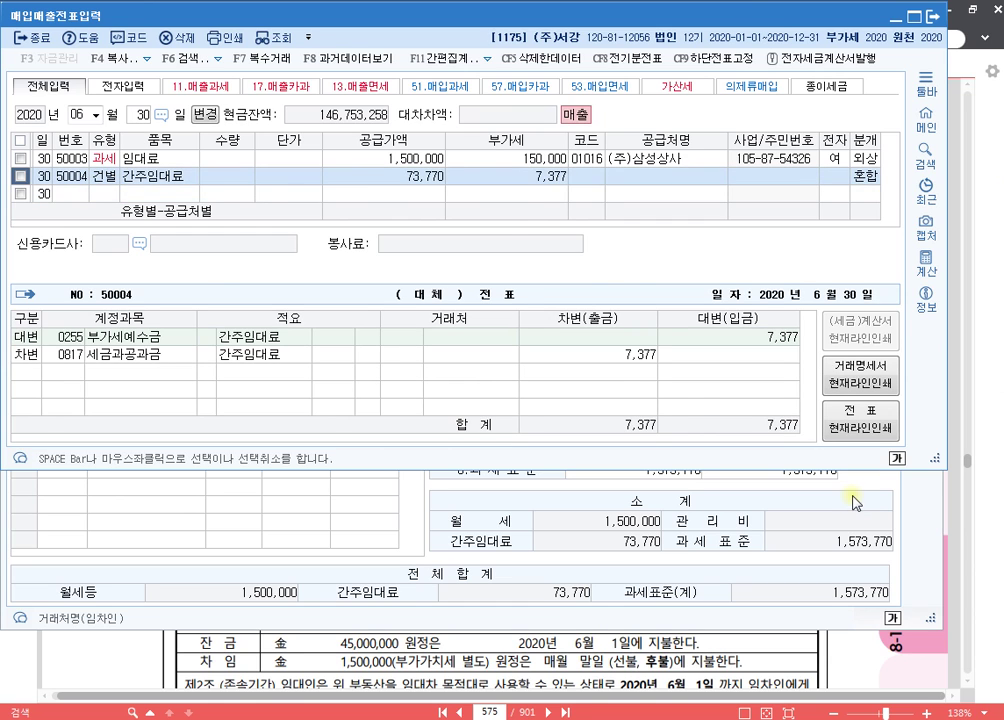
pyautogui.click(855, 503)
pyautogui.click(890, 16)
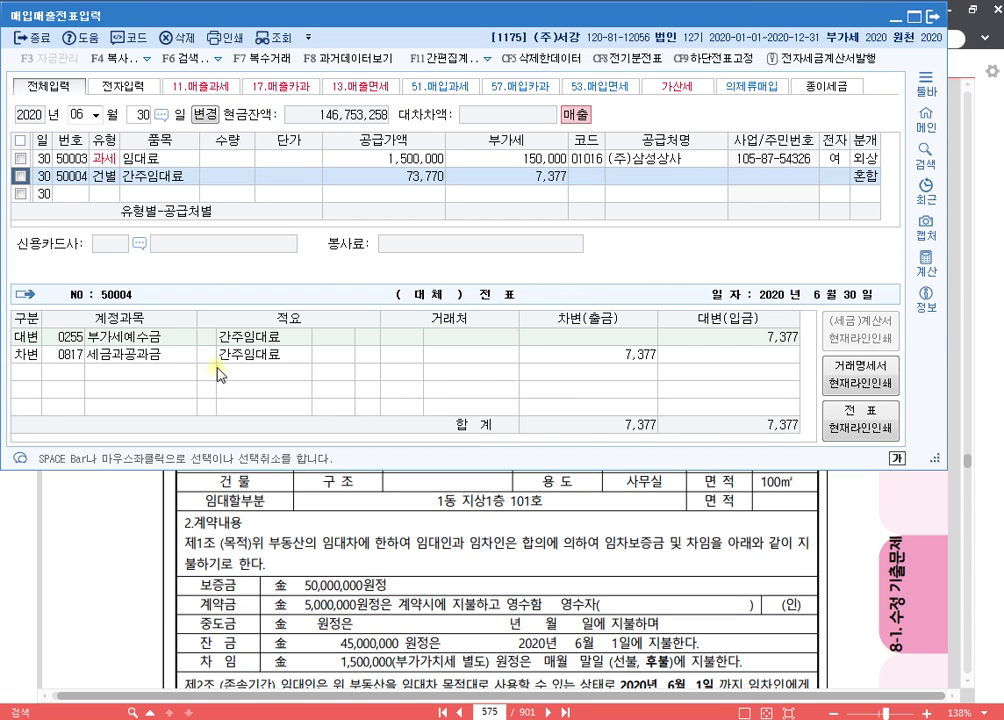
pyautogui.click(633, 360)
pyautogui.click(57, 354)
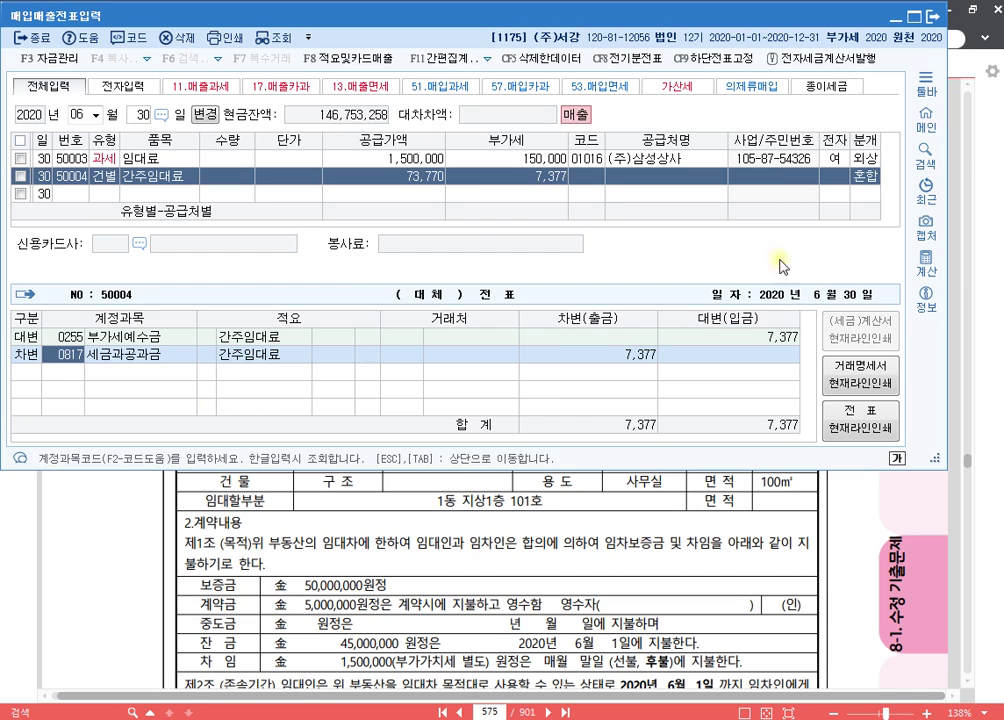
# Close 매입매출전표입력 and load the 부가가치세신고서 for the period 2020-04-01 to 2020-06-30.
pyautogui.click(930, 17)
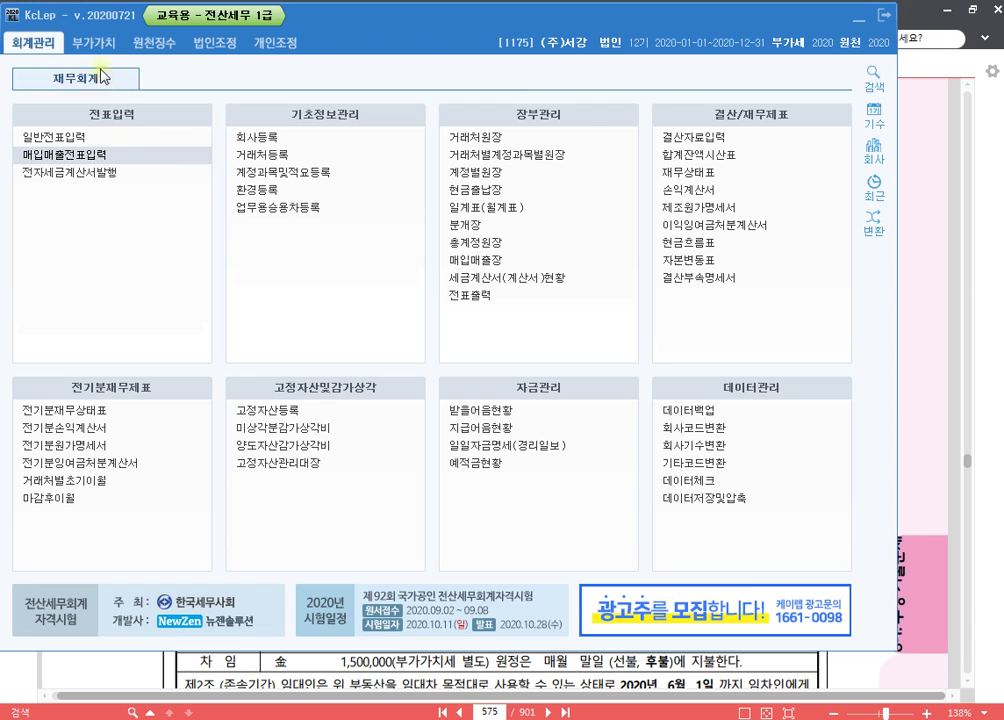
pyautogui.click(88, 43)
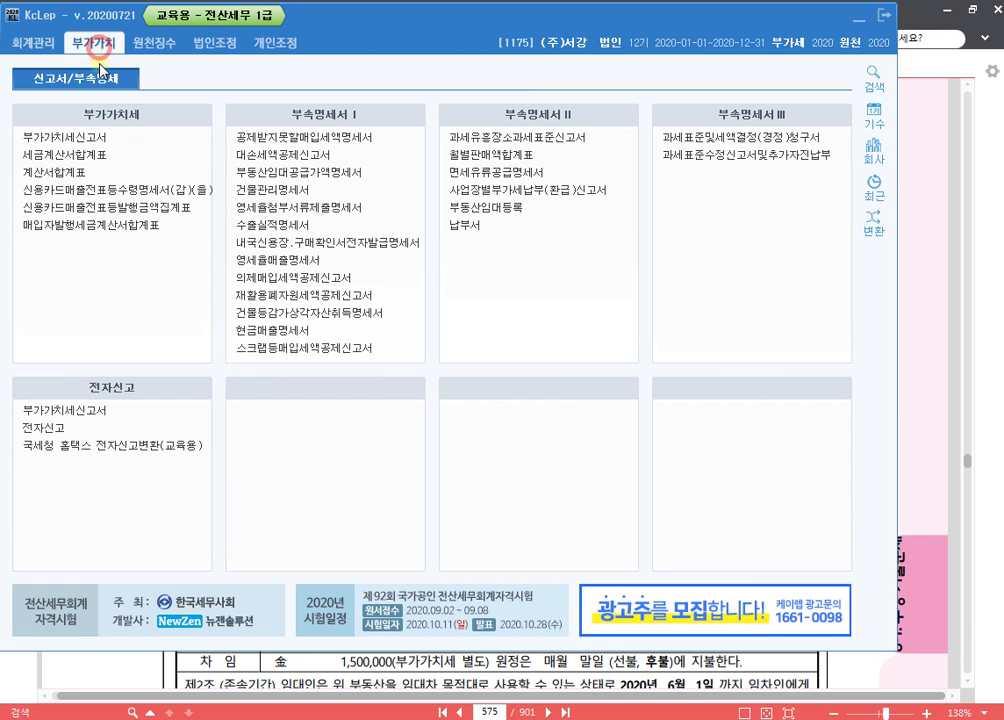
pyautogui.click(110, 137)
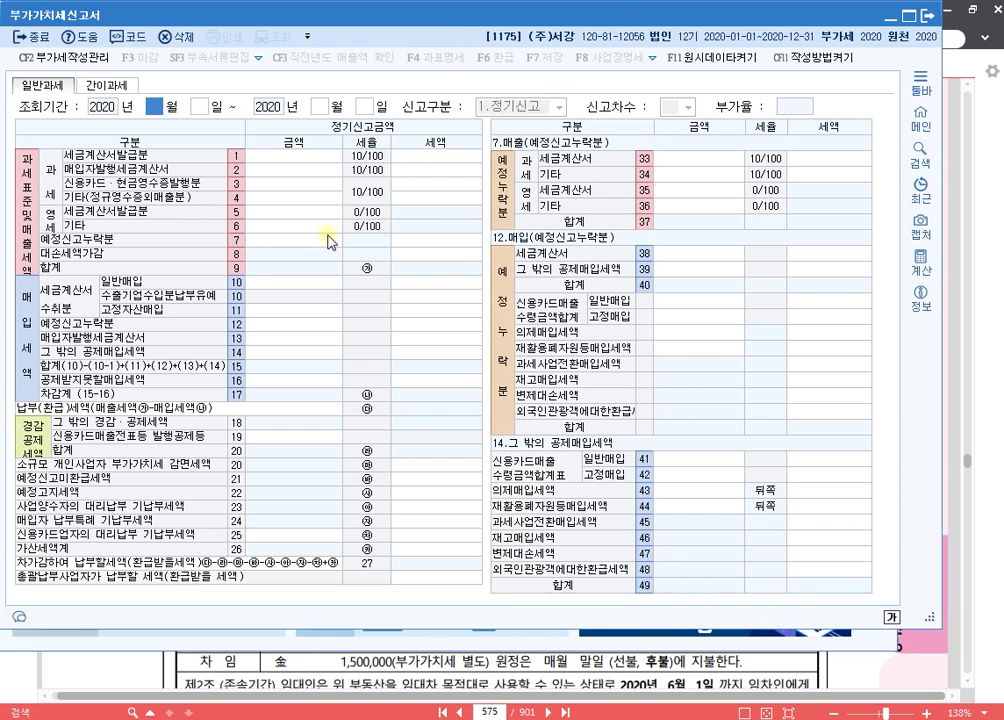
pyautogui.write('4')
pyautogui.press('Return')
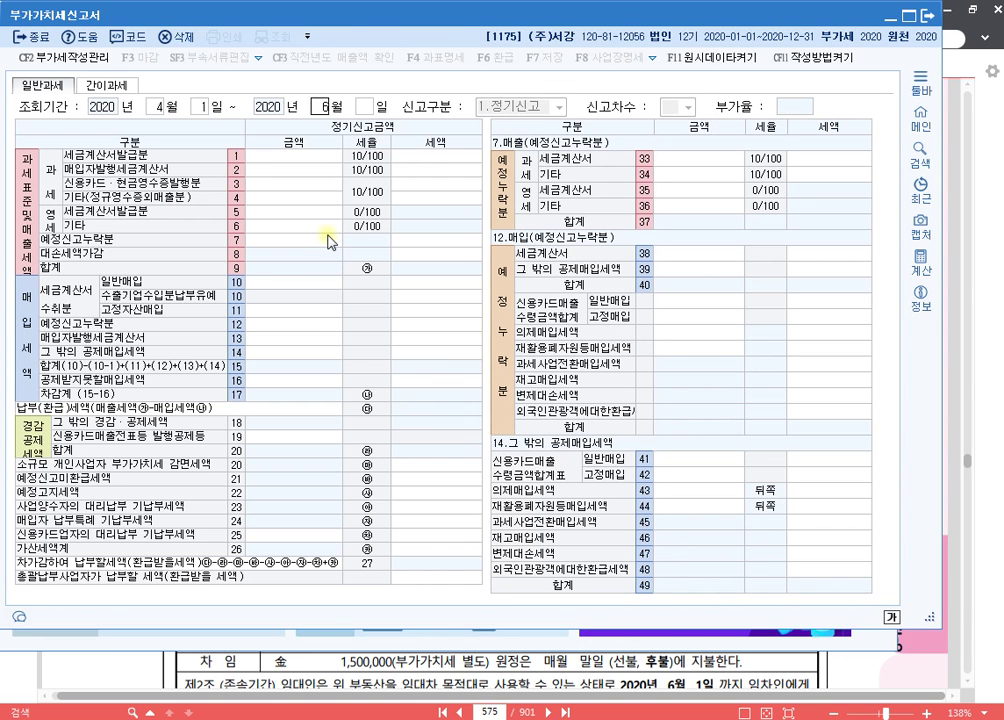
pyautogui.press('Return')
pyautogui.press('Return')
pyautogui.press('Return')
pyautogui.press('Return')
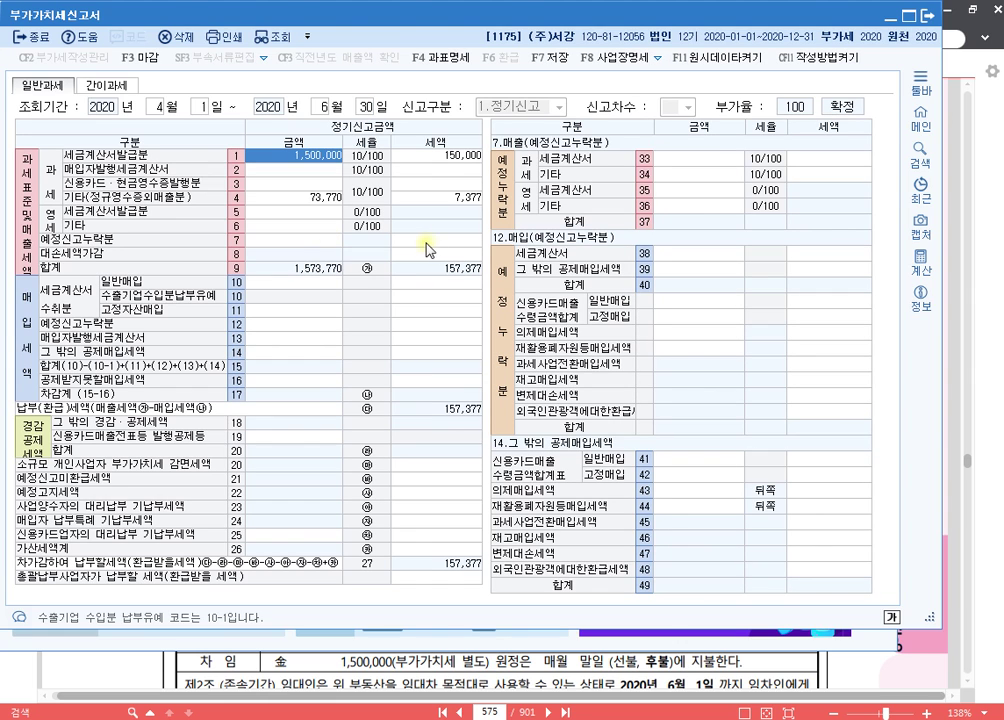
# Check the sales amounts on lines 1 and 4 of the VAT return, then save the return.
pyautogui.click(330, 157)
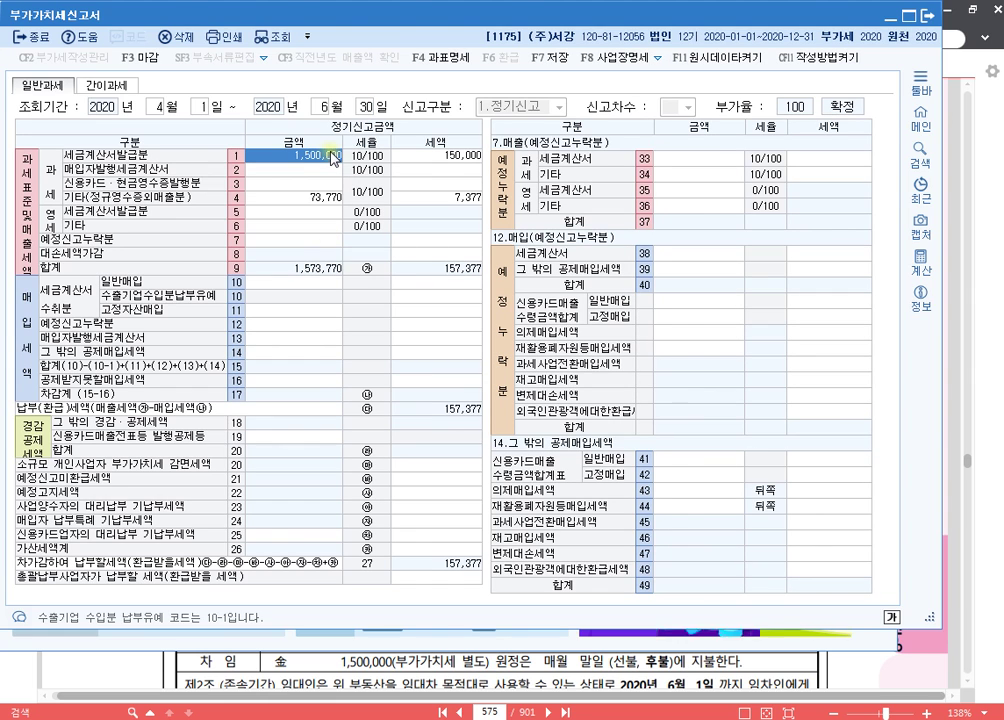
pyautogui.click(312, 201)
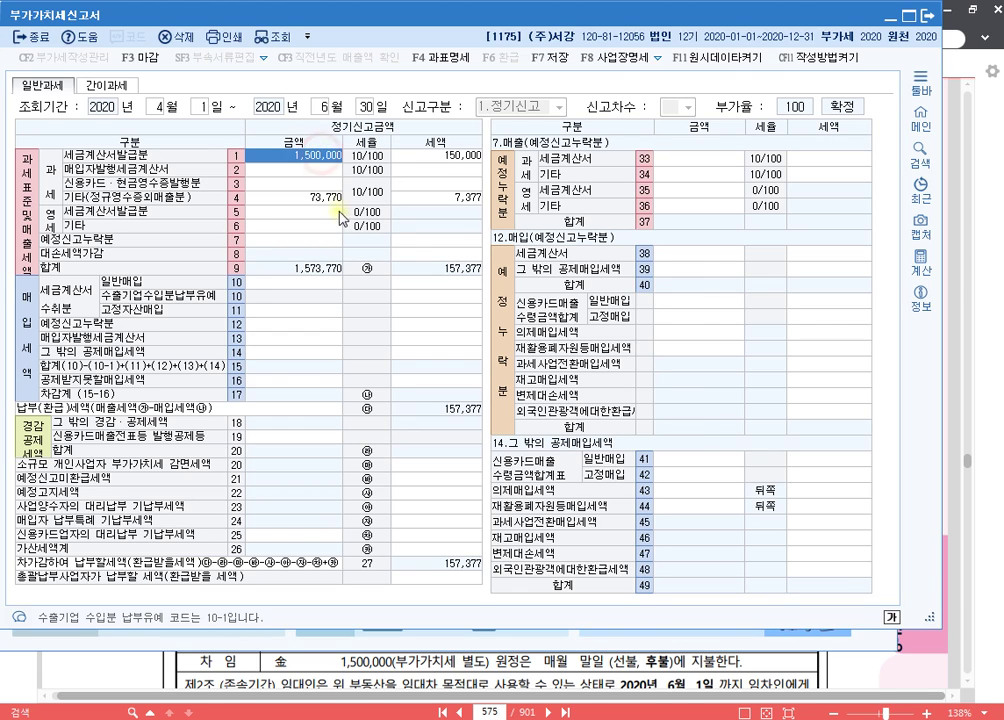
pyautogui.click(331, 197)
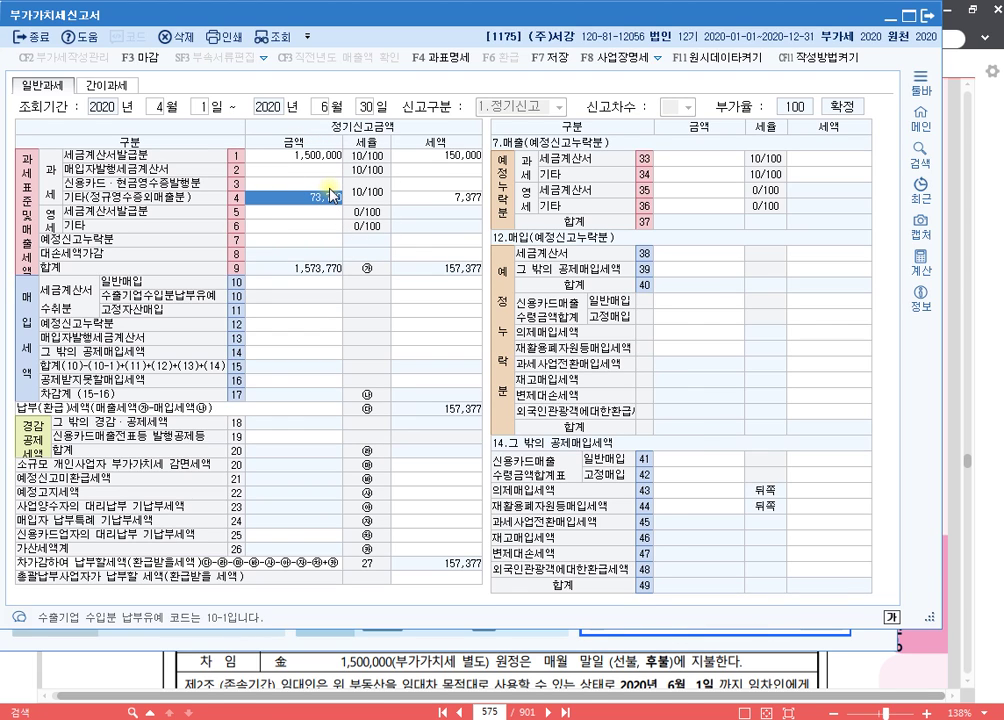
pyautogui.click(549, 57)
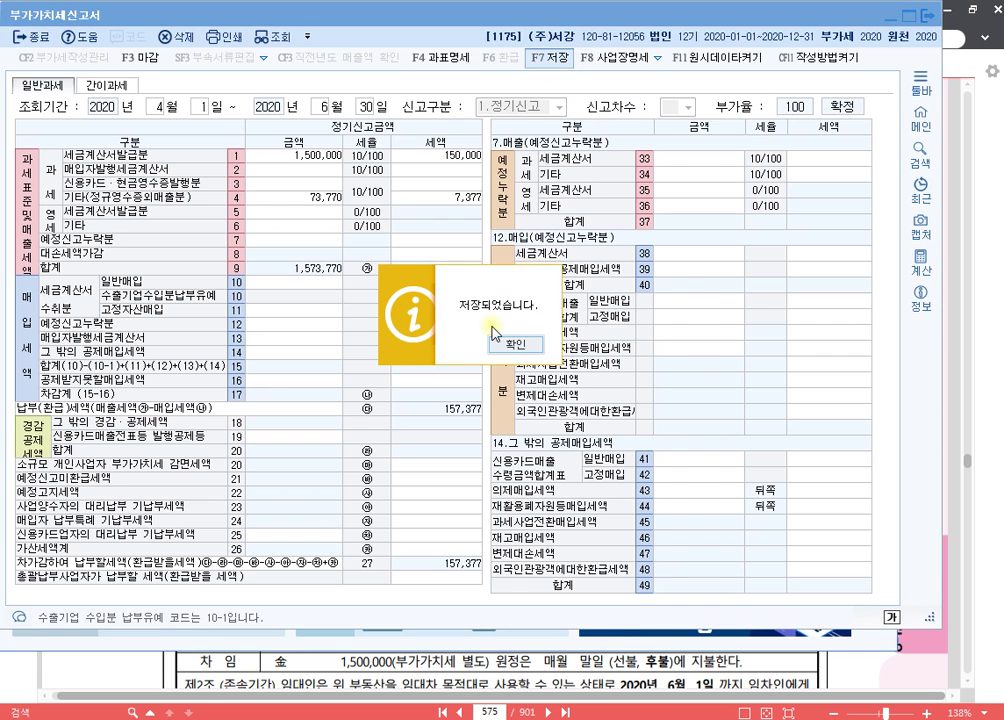
pyautogui.click(510, 344)
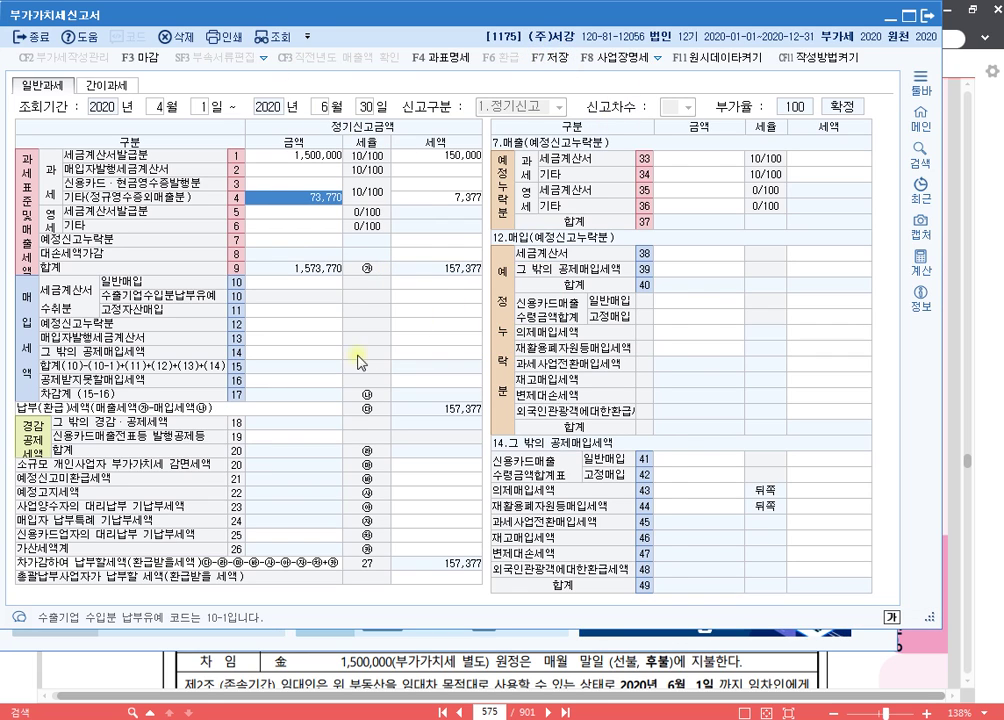
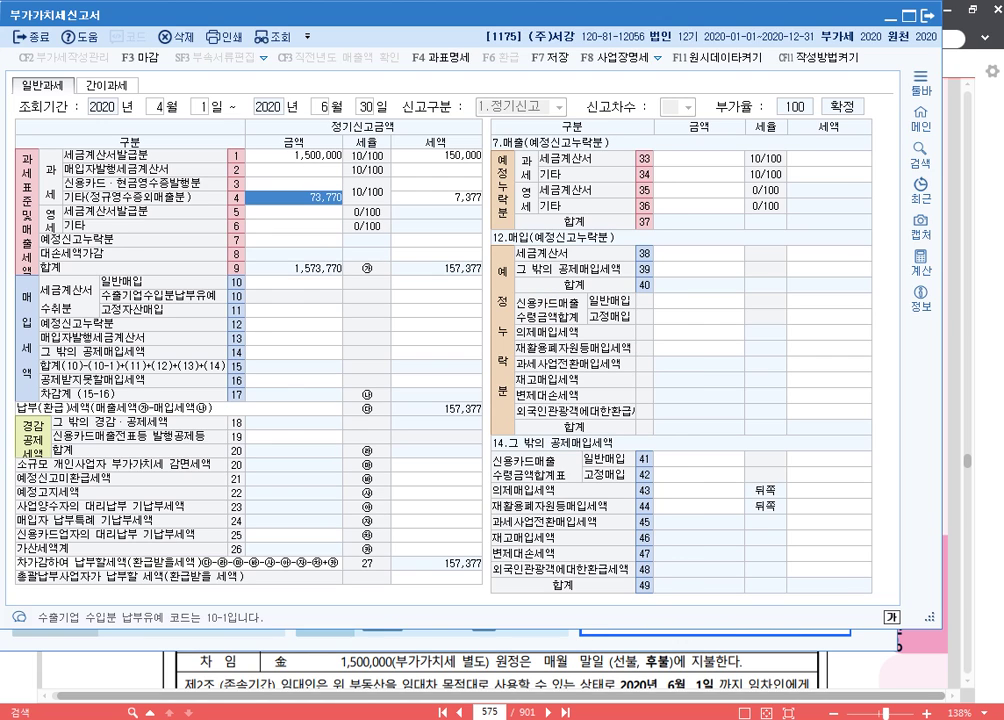
# Switch to the 20200827.hwp notes in Hangul and add the line "p.651 1181" below the p.575 entry.
pyautogui.hotkey('alt', 'Tab')
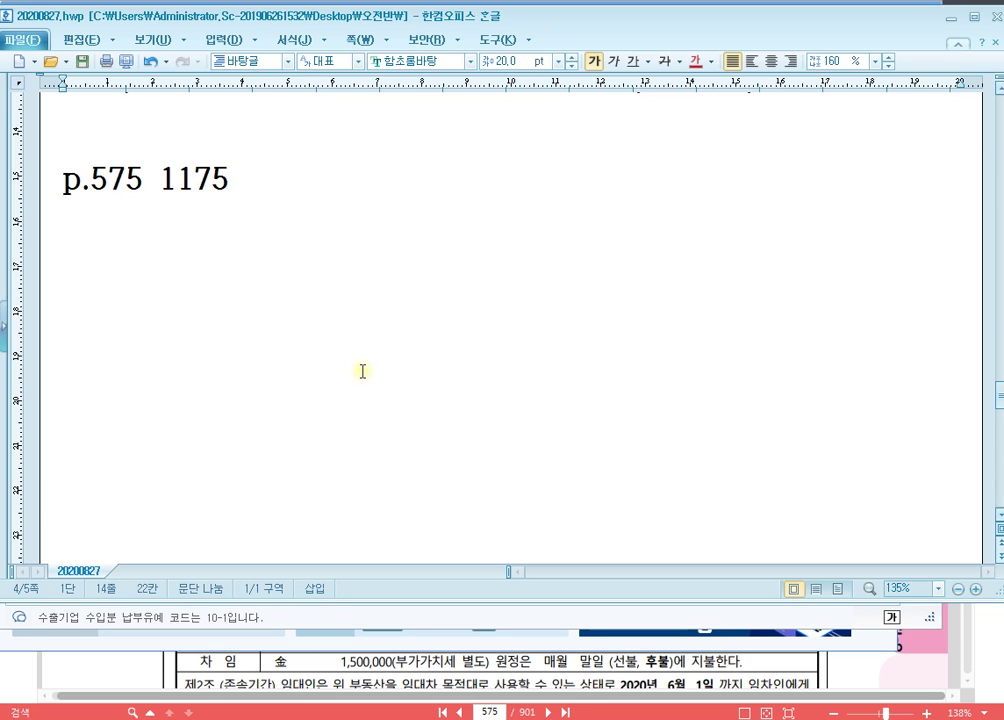
pyautogui.press('Return')
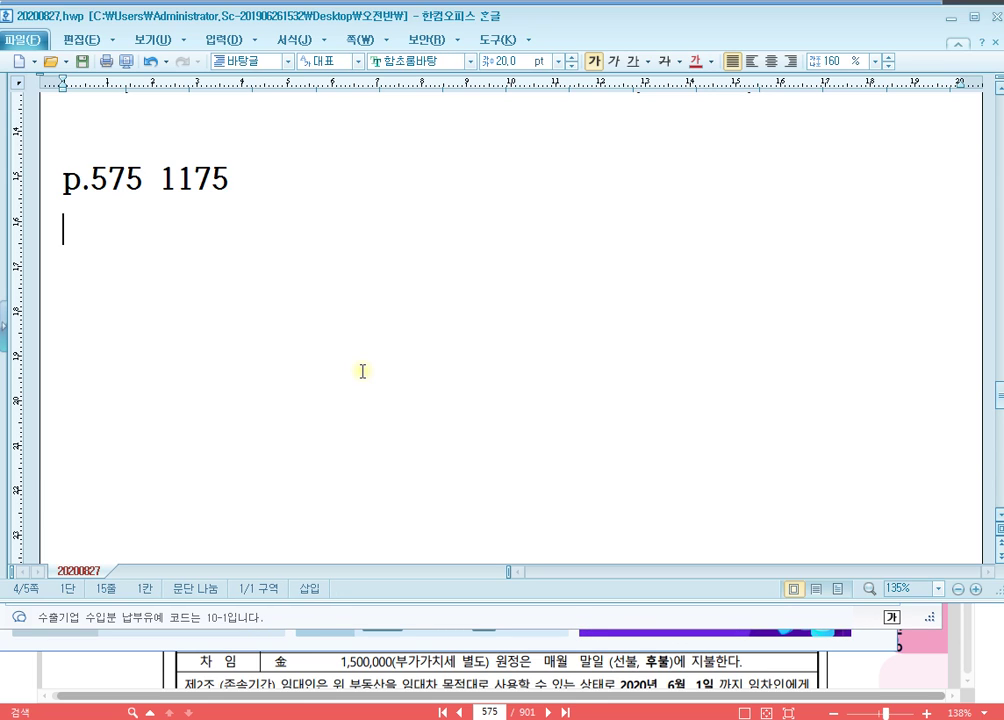
pyautogui.write('p.651')
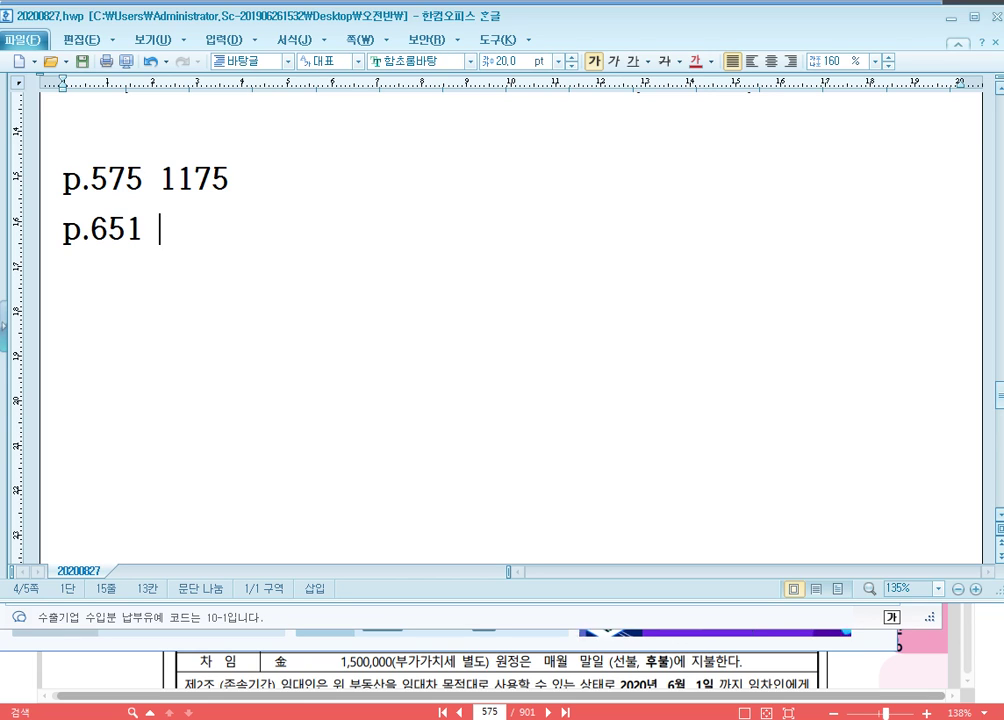
pyautogui.write('1181')
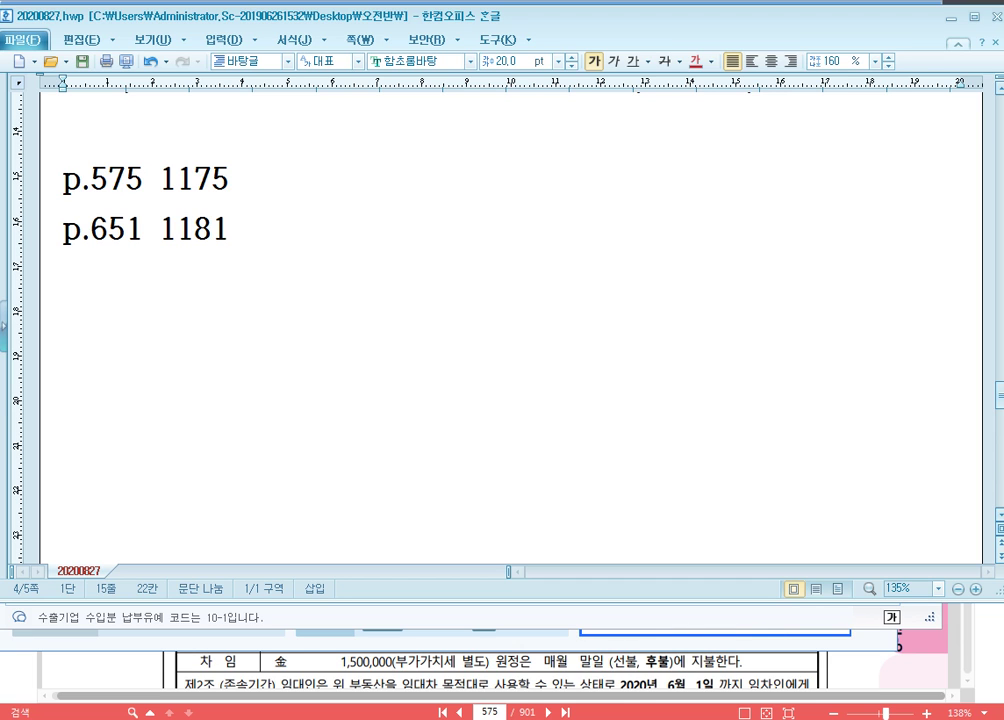
# Switch to the PDF workbook, go to page 651 and find exercise [2] on (주)백제's rental statement.
pyautogui.click(783, 673)
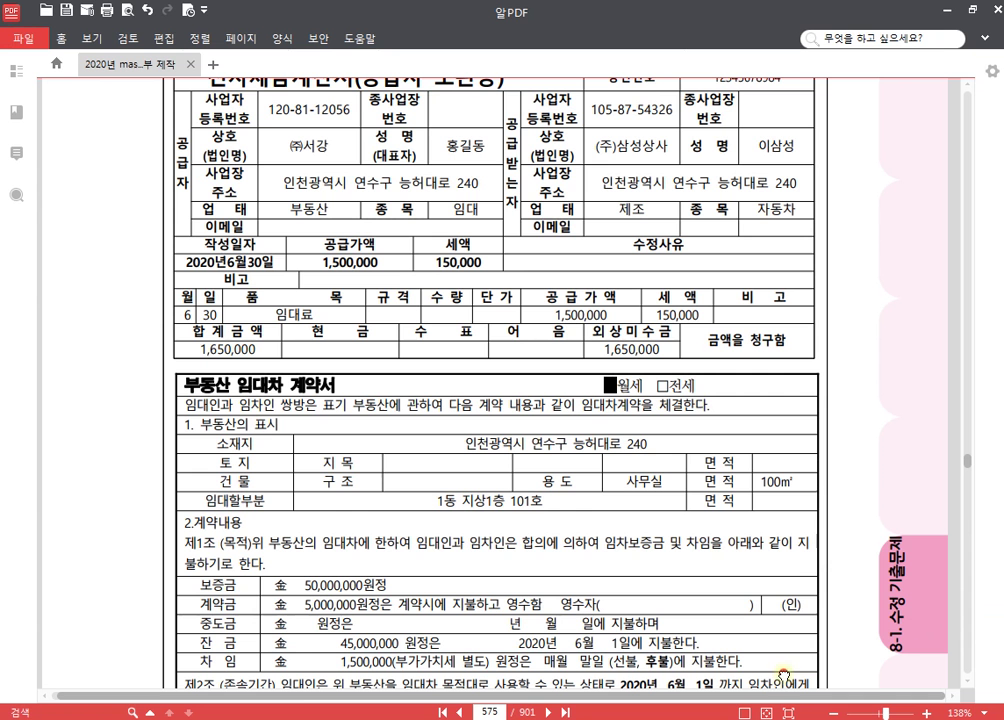
pyautogui.doubleClick(497, 707)
pyautogui.write('651')
pyautogui.press('Return')
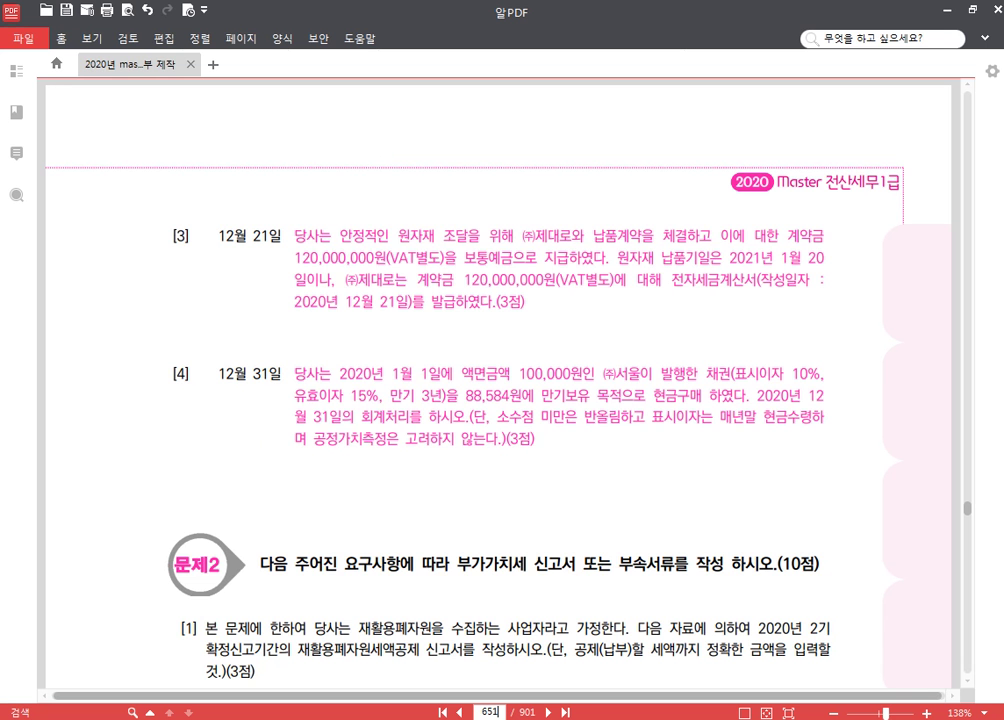
pyautogui.scroll(-6, 502, 440)
pyautogui.scroll(-2, 502, 397)
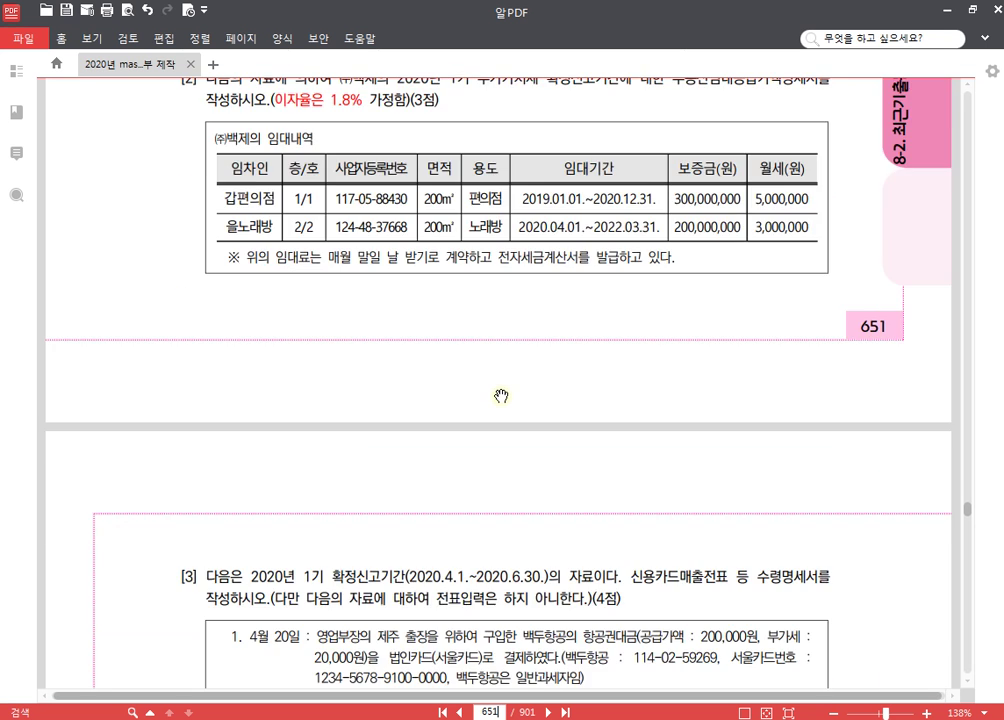
pyautogui.scroll(1, 498, 355)
pyautogui.scroll(-1, 497, 355)
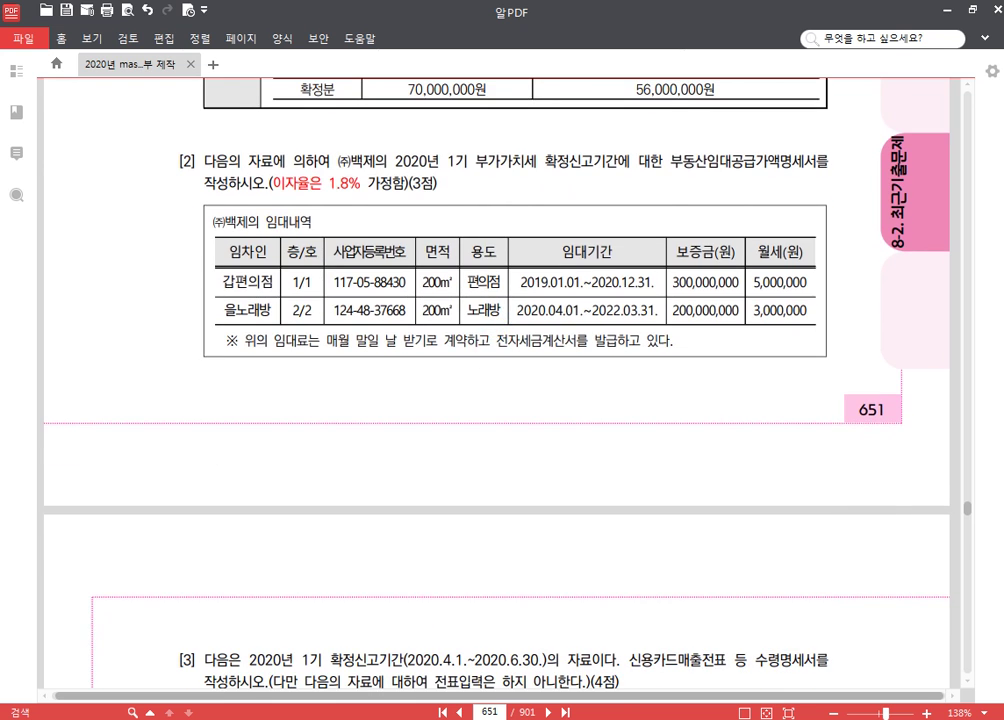
# Return to KcLep and change the working company to 1181 (주)백제.
pyautogui.hotkey('alt', 'Tab')
pyautogui.click(872, 155)
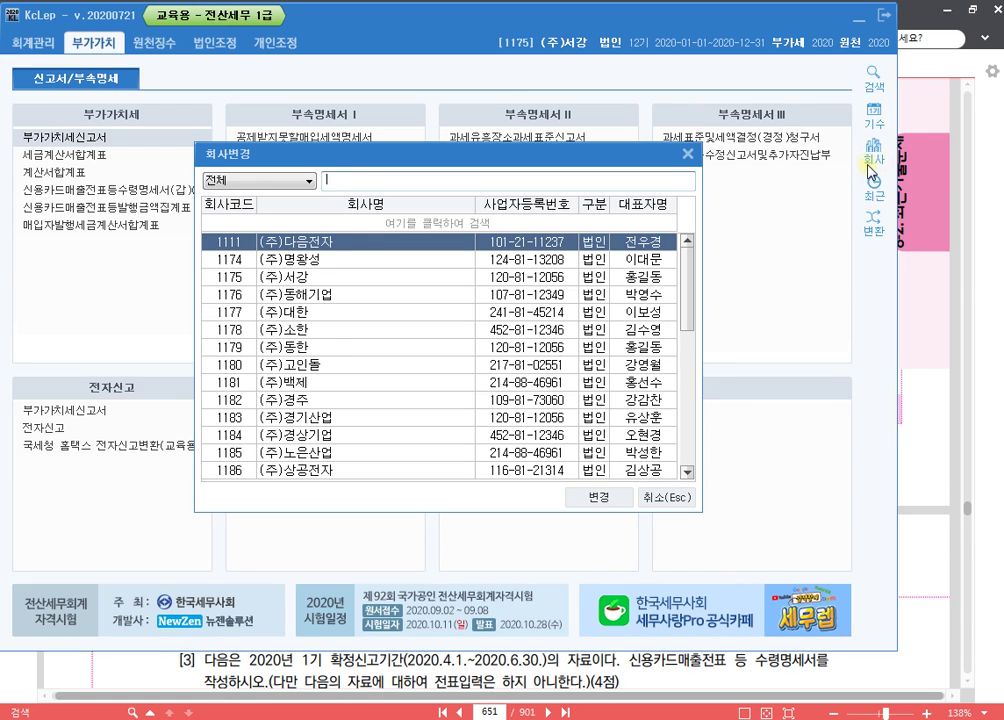
pyautogui.write('1181')
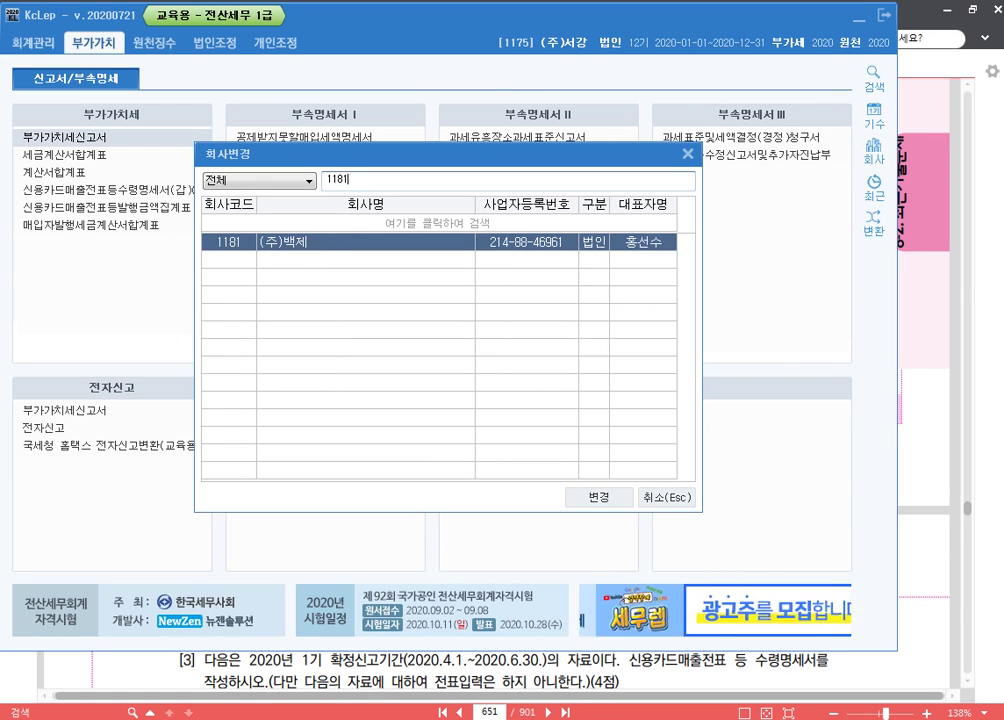
pyautogui.press('Return')
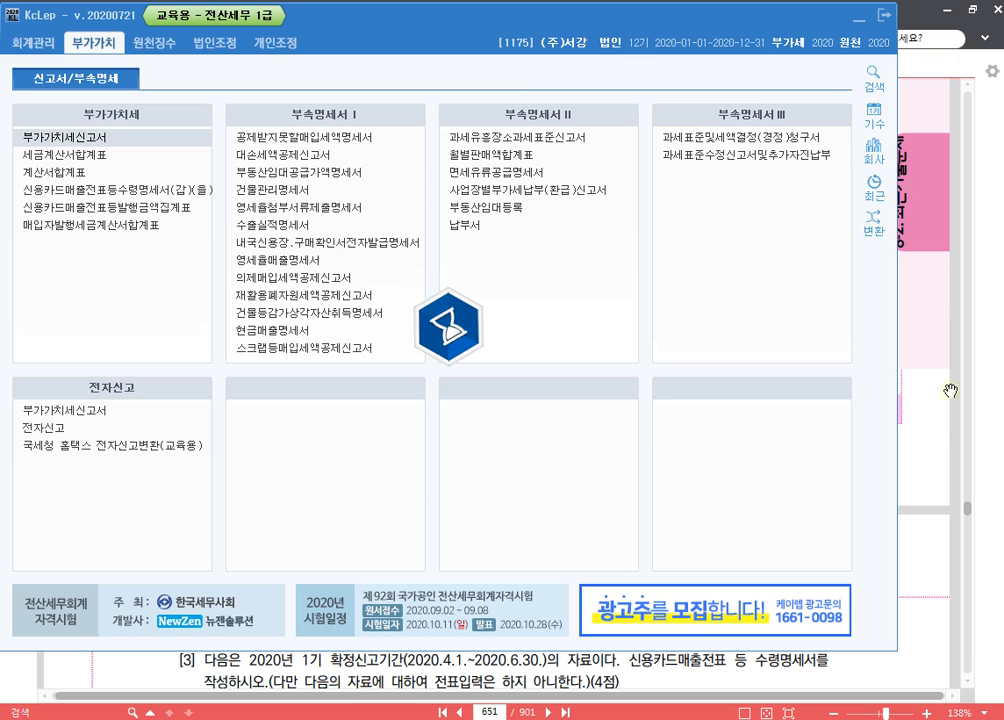
# Examine exercise [2] in the PDF, including its lease table and e-tax-invoice note, and highlight 부동산임대 in the question.
pyautogui.click(940, 426)
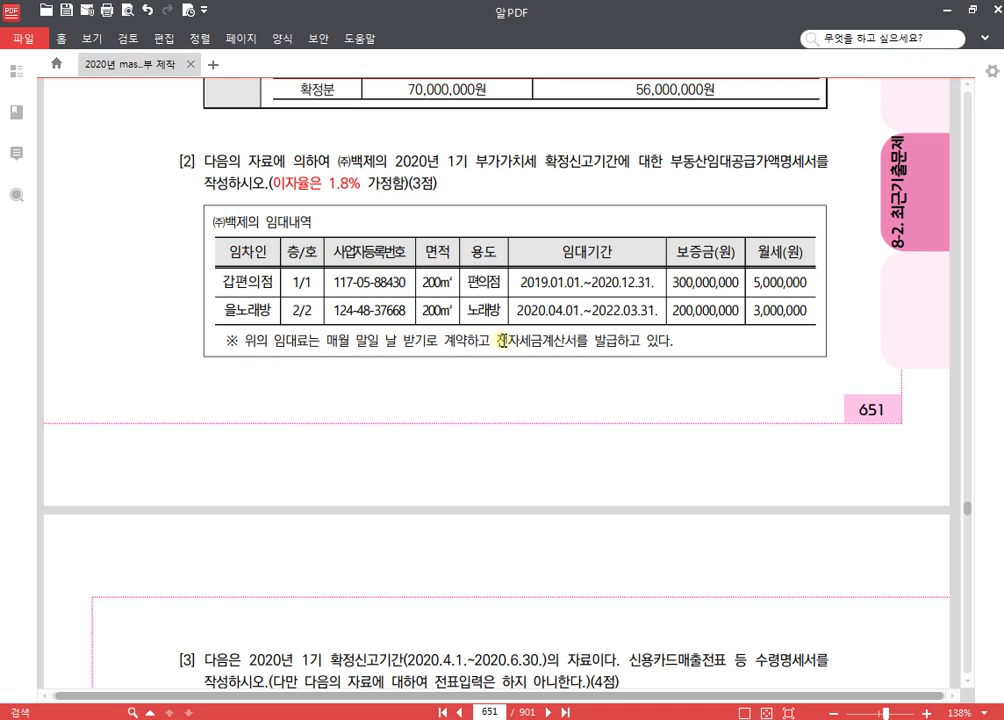
pyautogui.click(664, 341)
pyautogui.moveTo(670, 160); pyautogui.dragTo(732, 161)
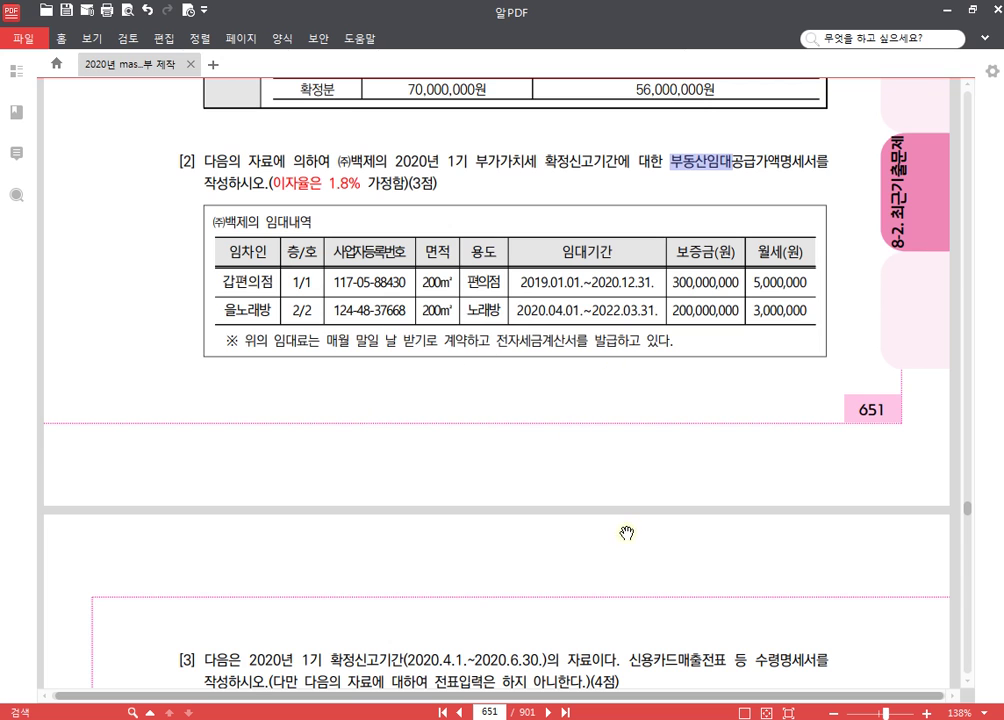
# Switch to KcLep, open 부동산임대공급가액명세서 and load the period 2020-04 to 2020-06.
pyautogui.moveTo(474, 718)
pyautogui.click(474, 645)
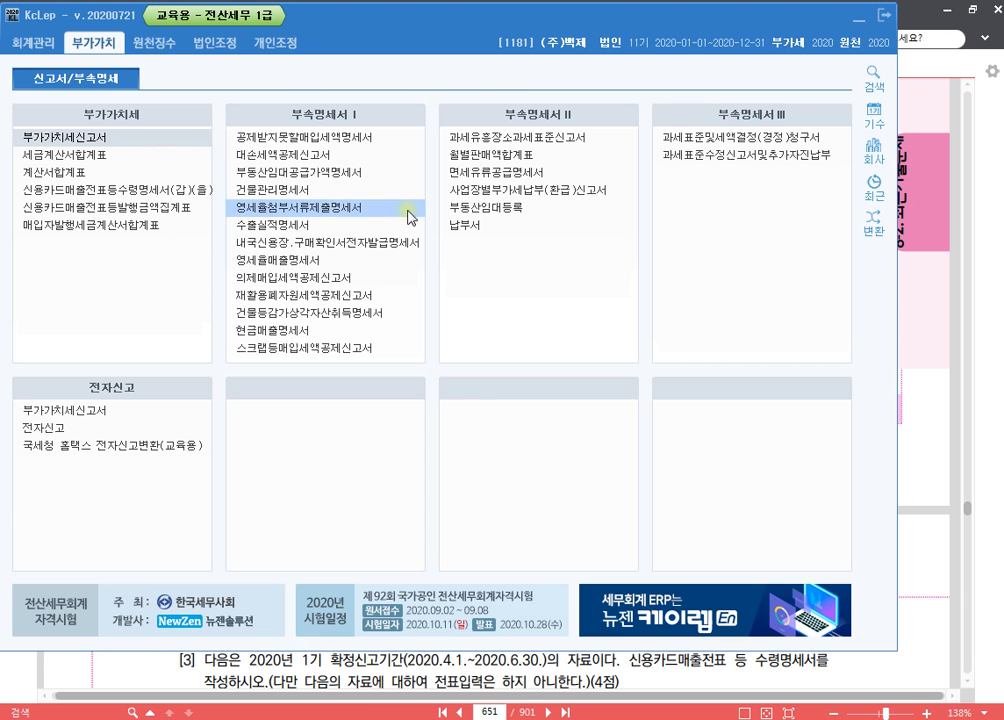
pyautogui.click(358, 171)
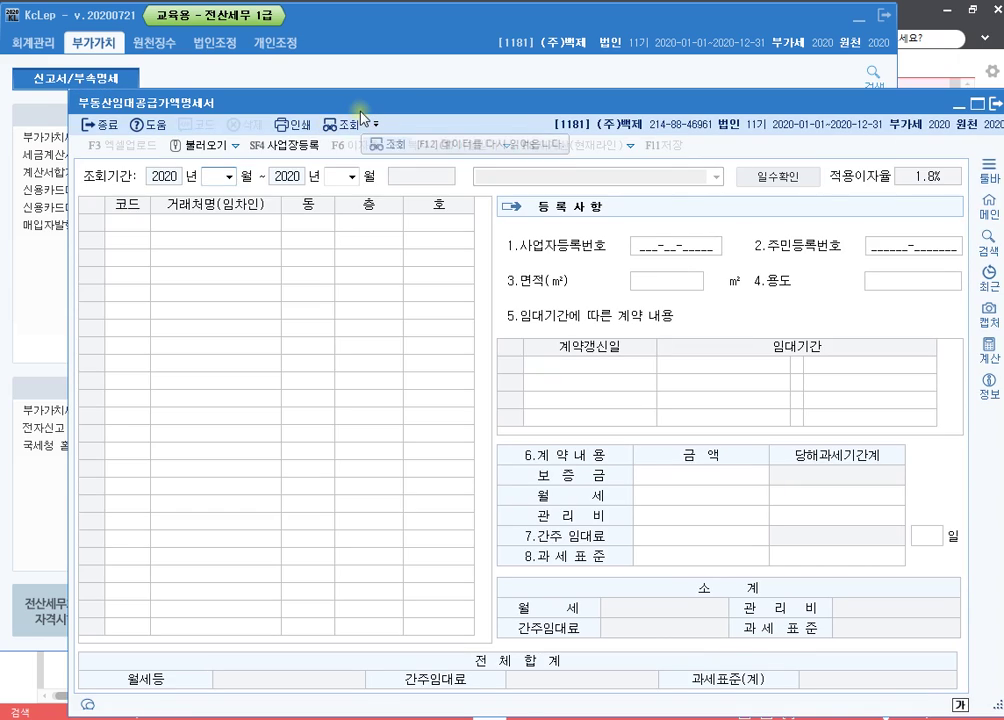
pyautogui.moveTo(335, 90); pyautogui.dragTo(292, 25)
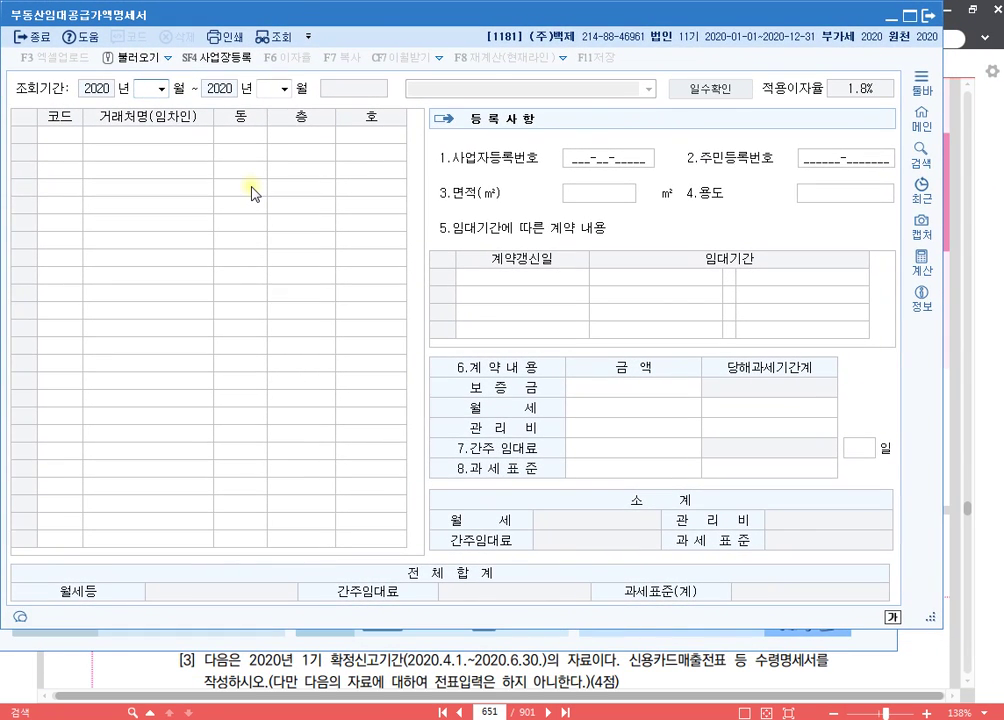
pyautogui.write('04')
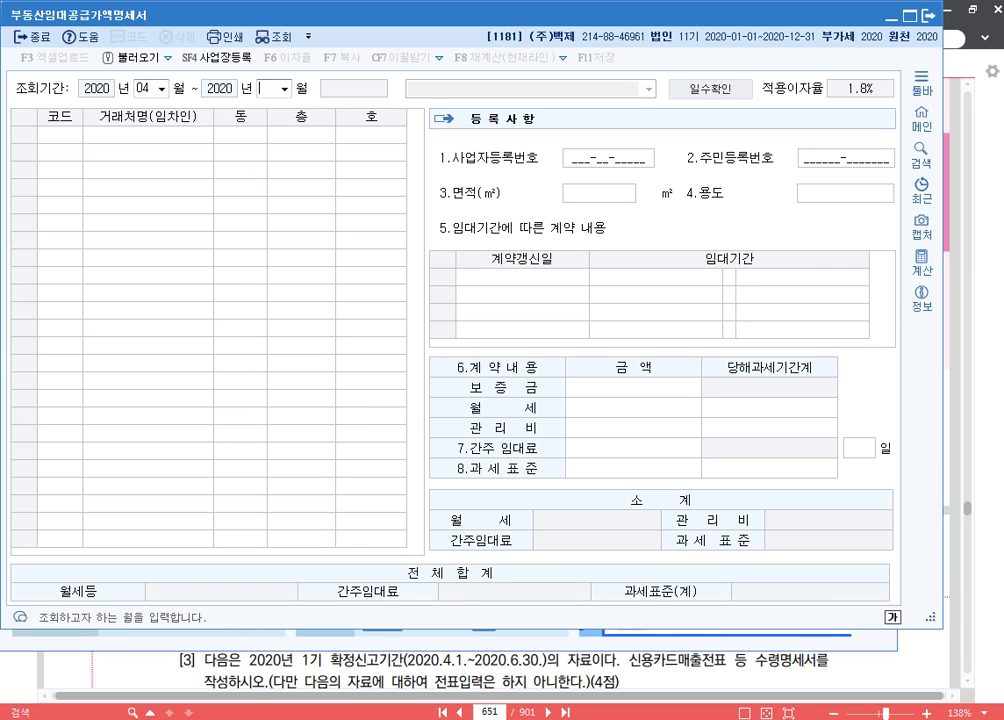
pyautogui.write('06')
pyautogui.press('Return')
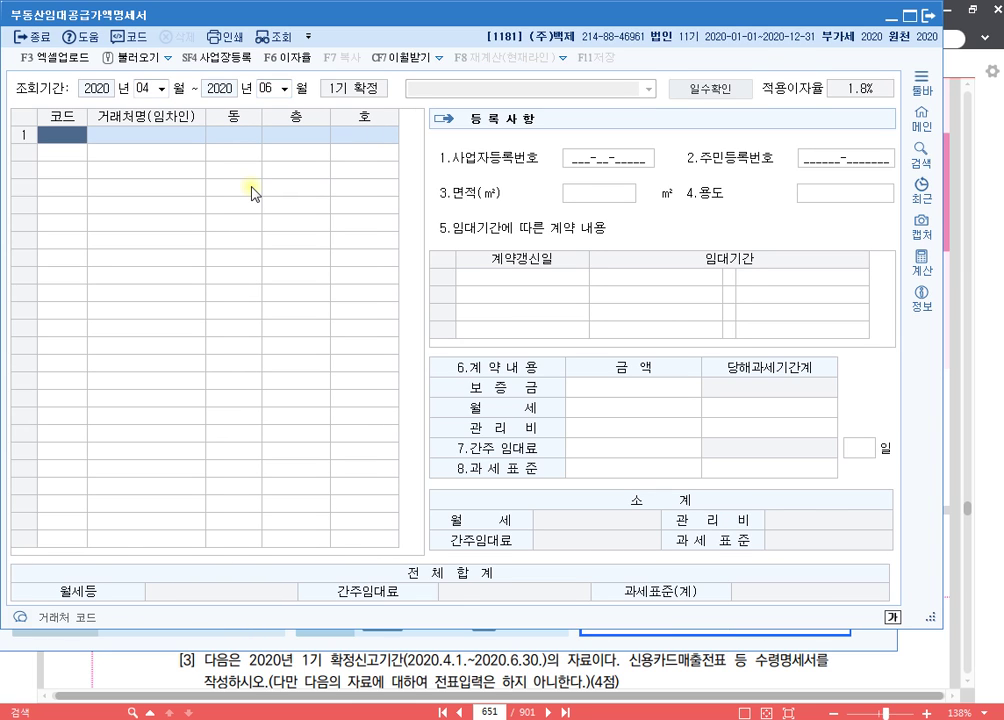
# Add 갑편의점 as the first tenant, with floor 1 and unit 1 and no building number.
pyautogui.press('F2')
pyautogui.write('갑')
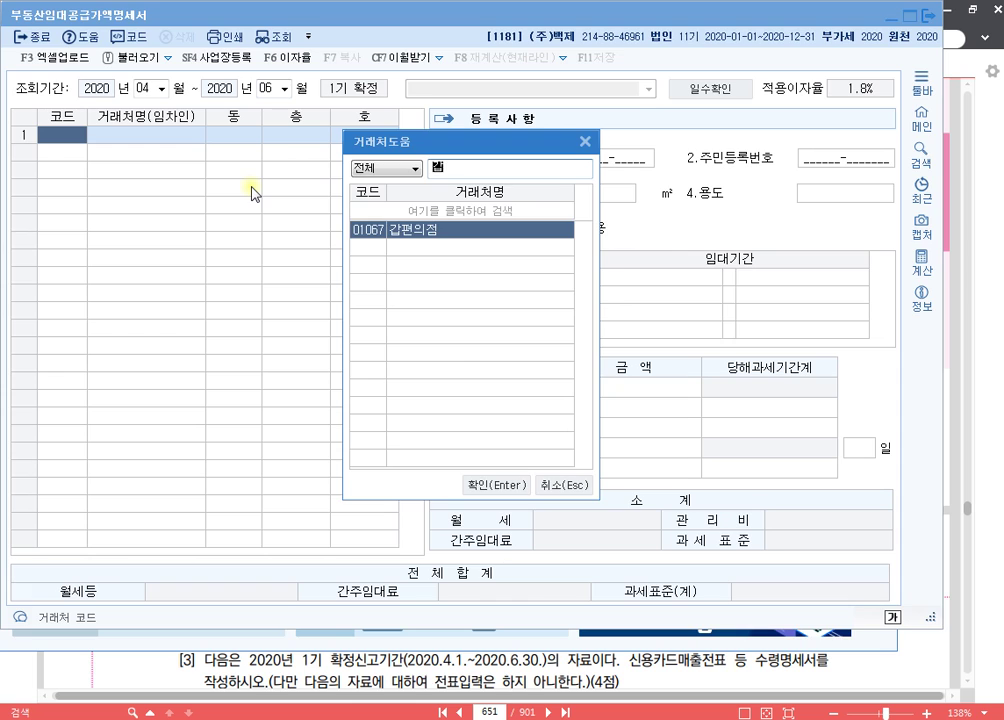
pyautogui.press('Return')
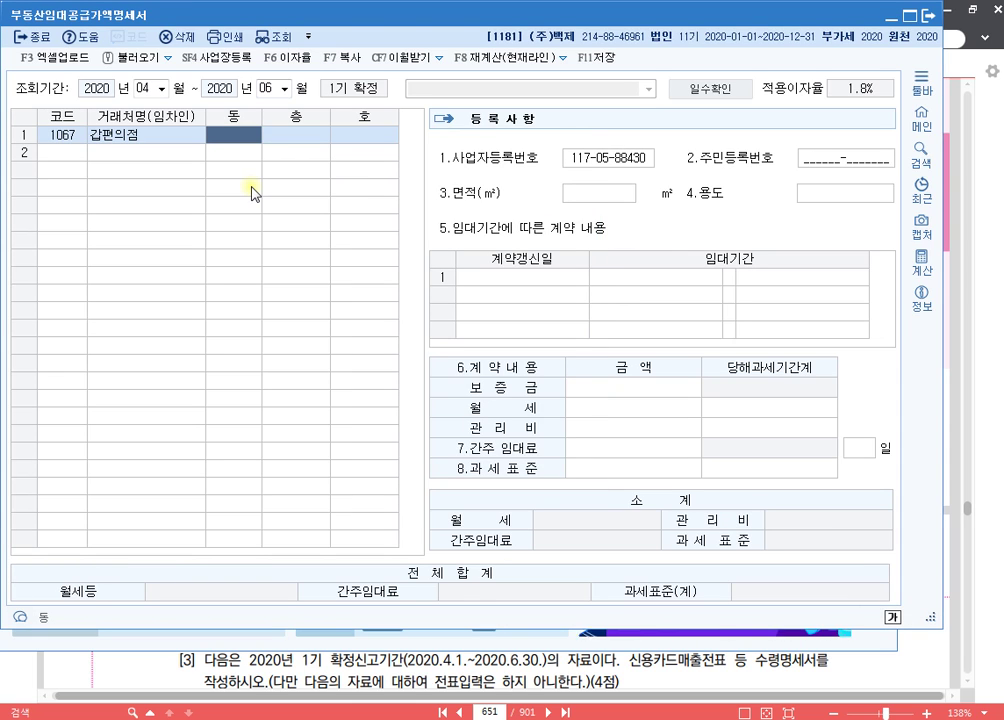
pyautogui.press('Return')
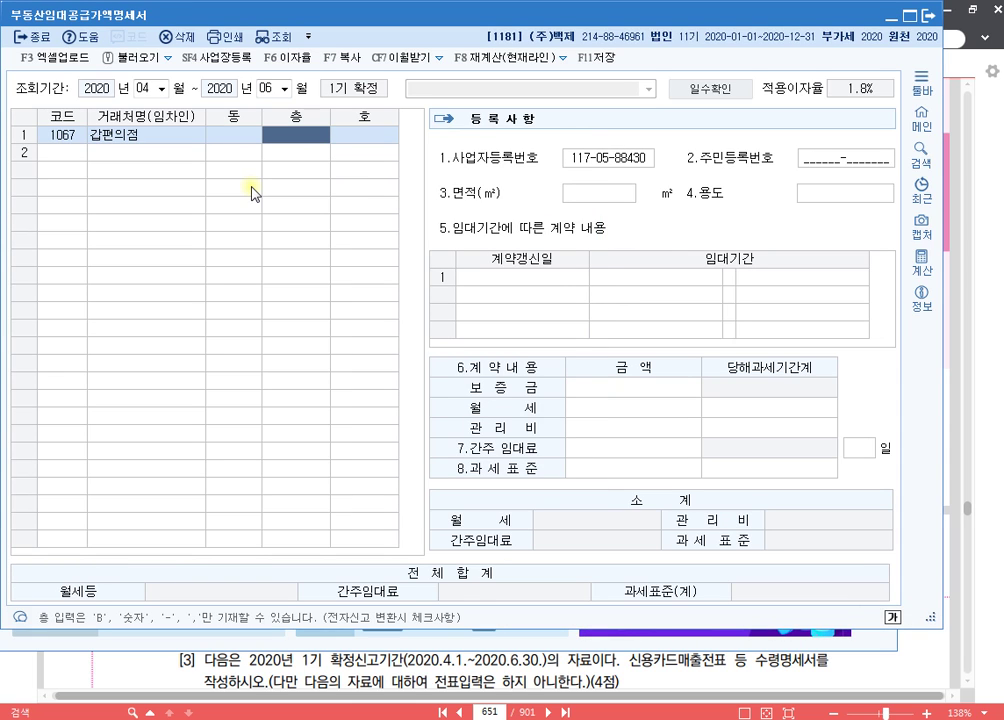
pyautogui.write('1')
pyautogui.press('Return')
pyautogui.write('1')
pyautogui.press('Return')
pyautogui.press('Return')
pyautogui.press('Return')
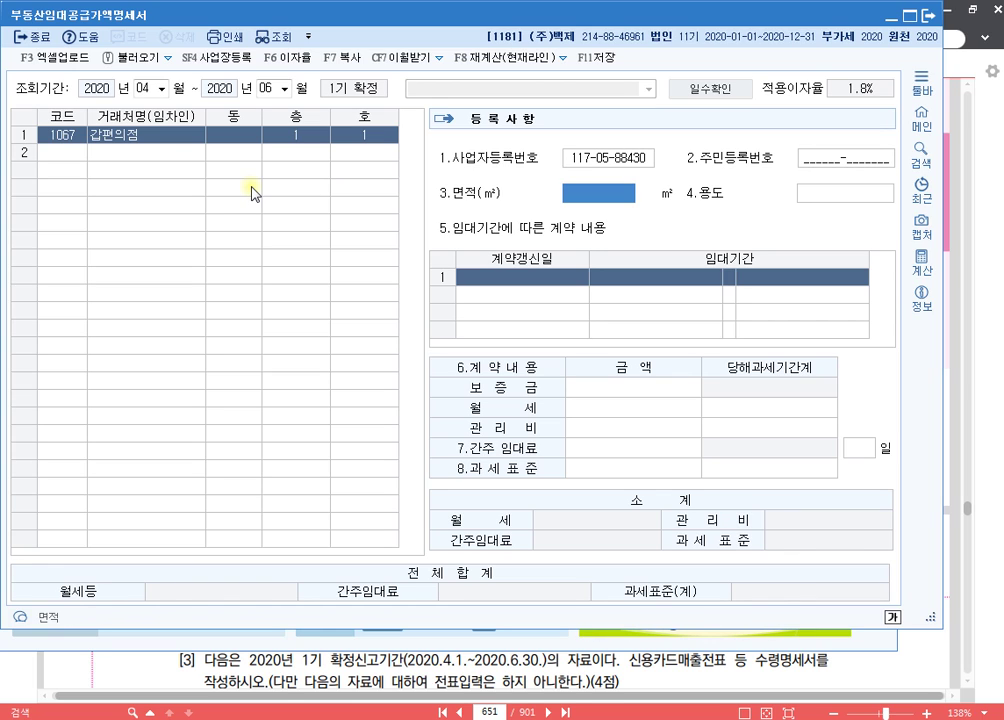
# Enter 갑편의점's area as 200 m², its use as 편의점 and its lease period as 2019-01-01 to 2020-12-31.
pyautogui.write('200')
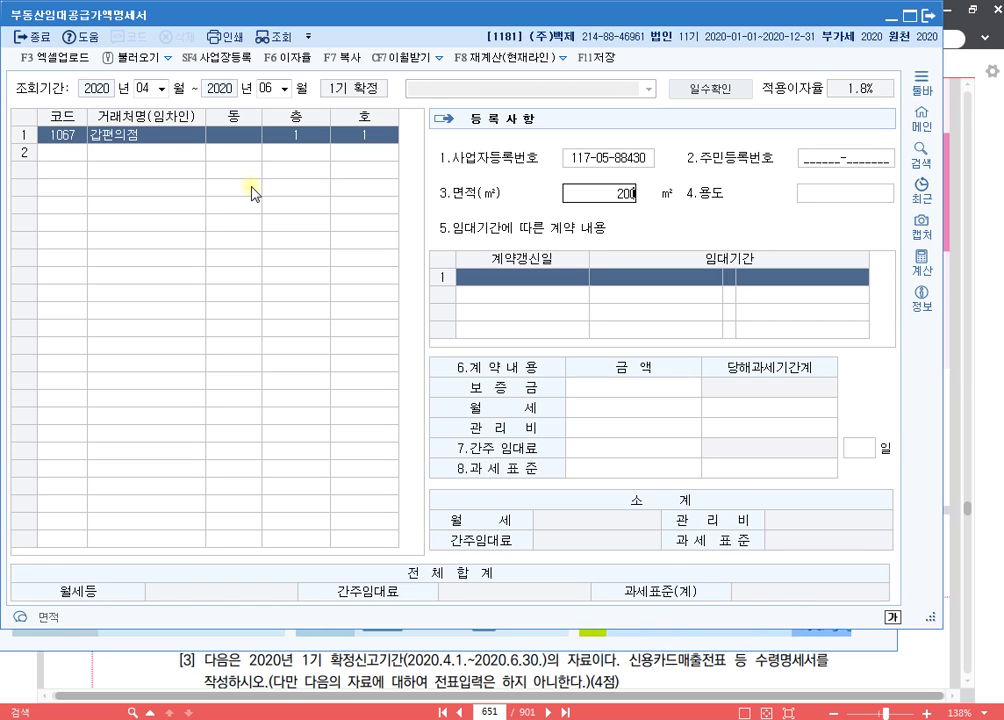
pyautogui.press('Return')
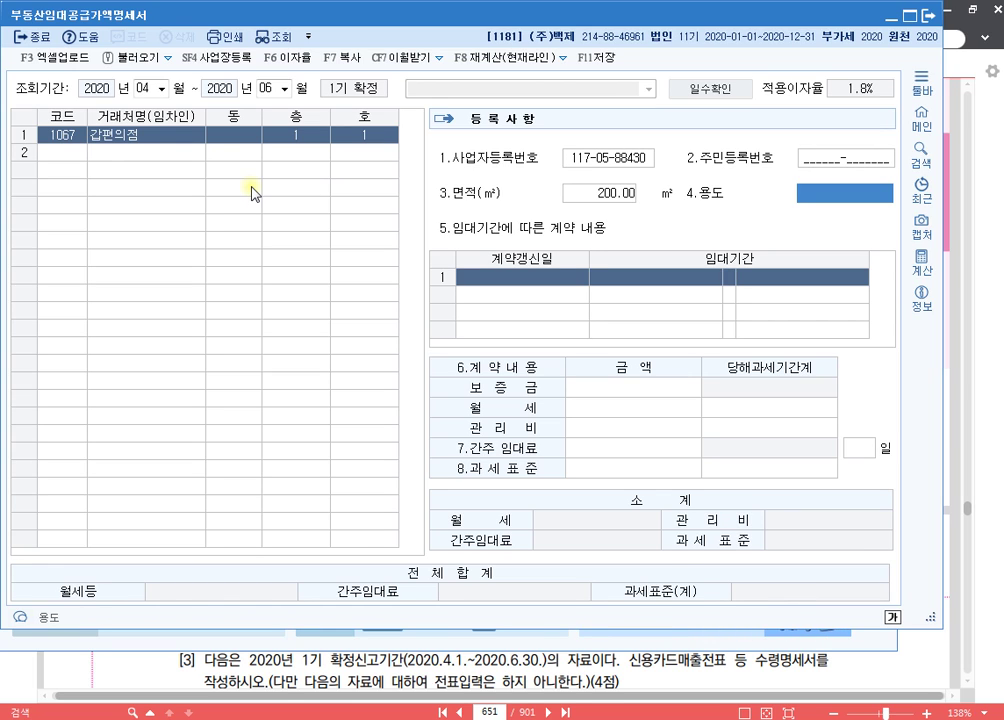
pyautogui.write('편의점')
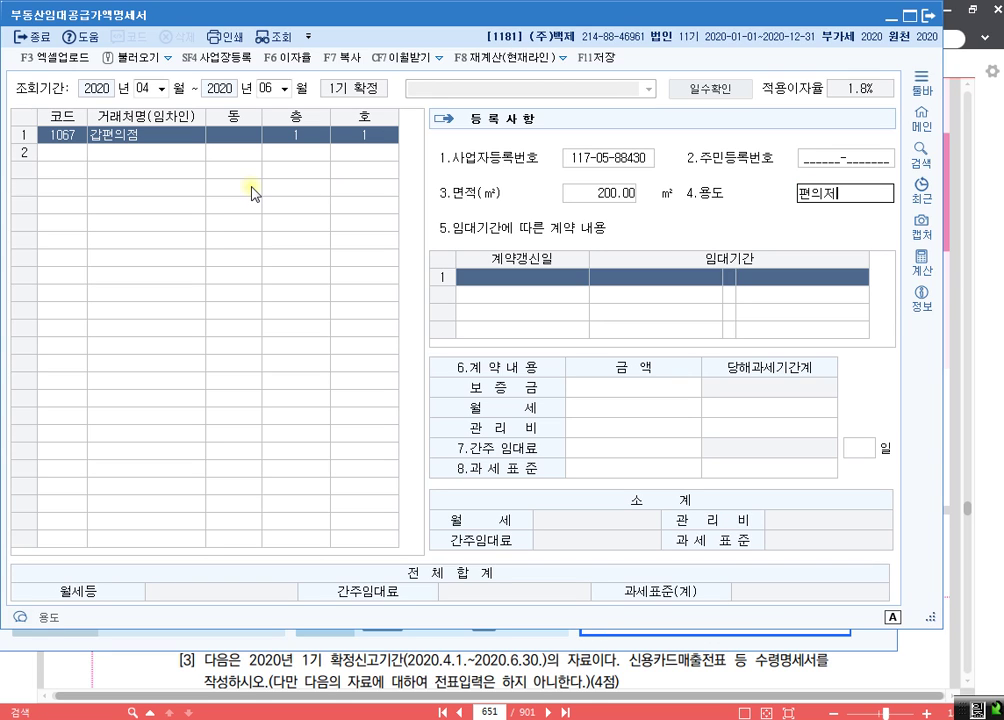
pyautogui.press('Return')
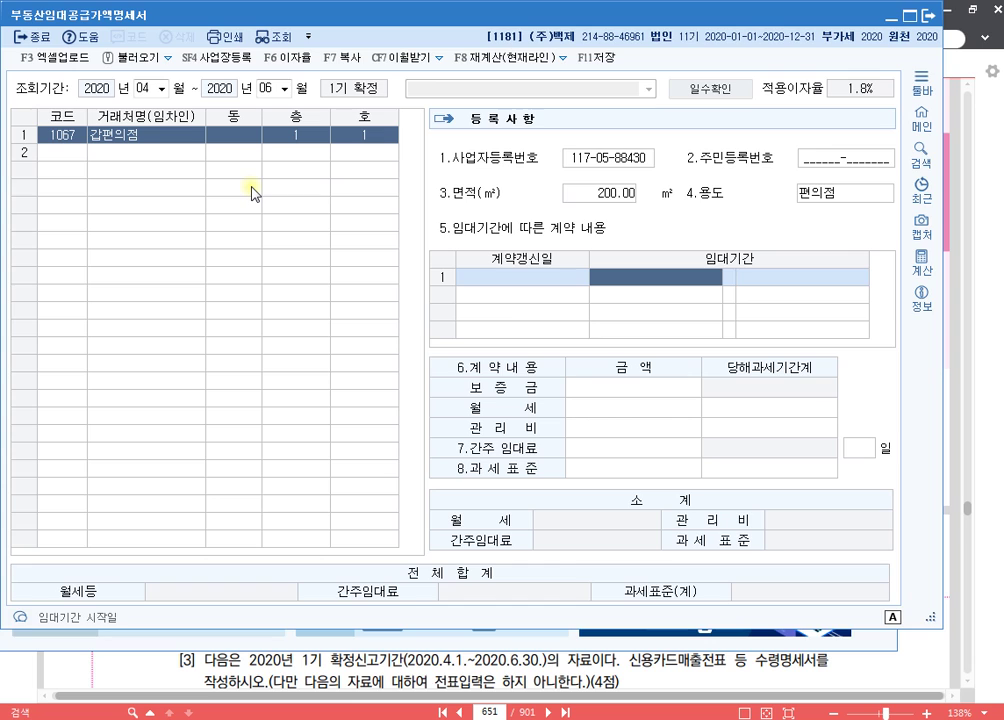
pyautogui.write('20190101')
pyautogui.press('Return')
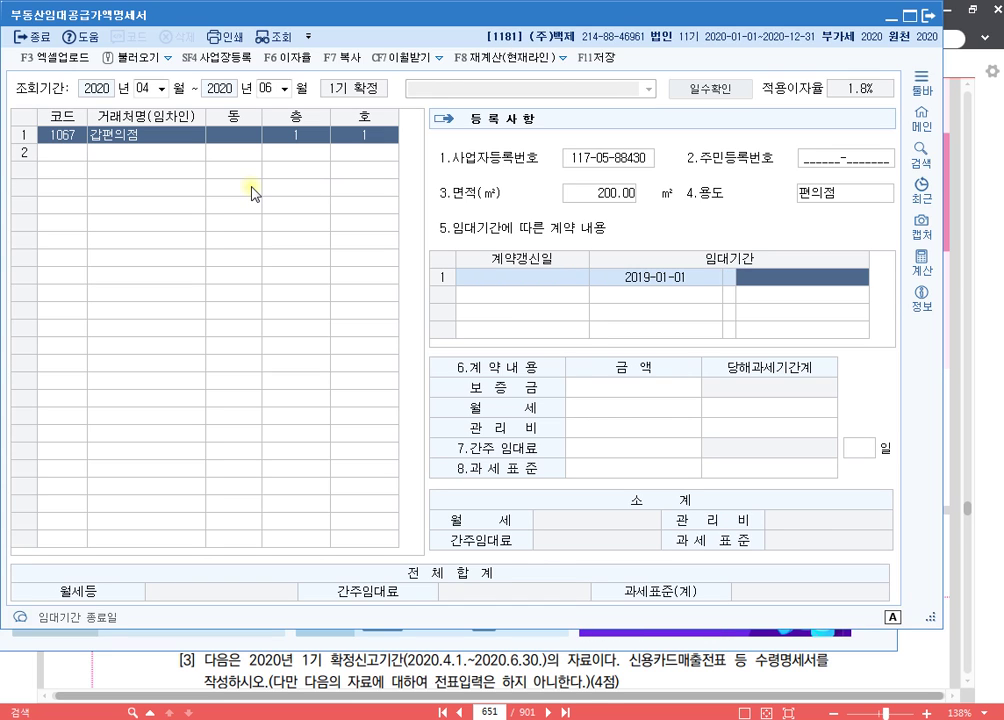
pyautogui.write('2020-')
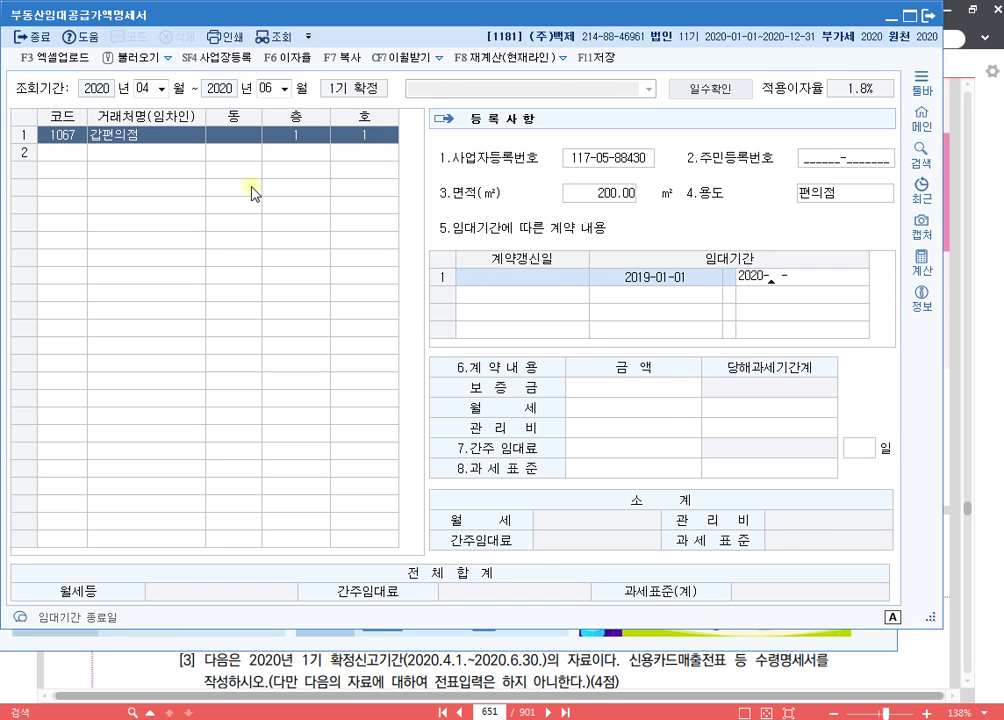
pyautogui.write('12-31')
pyautogui.press('Return')
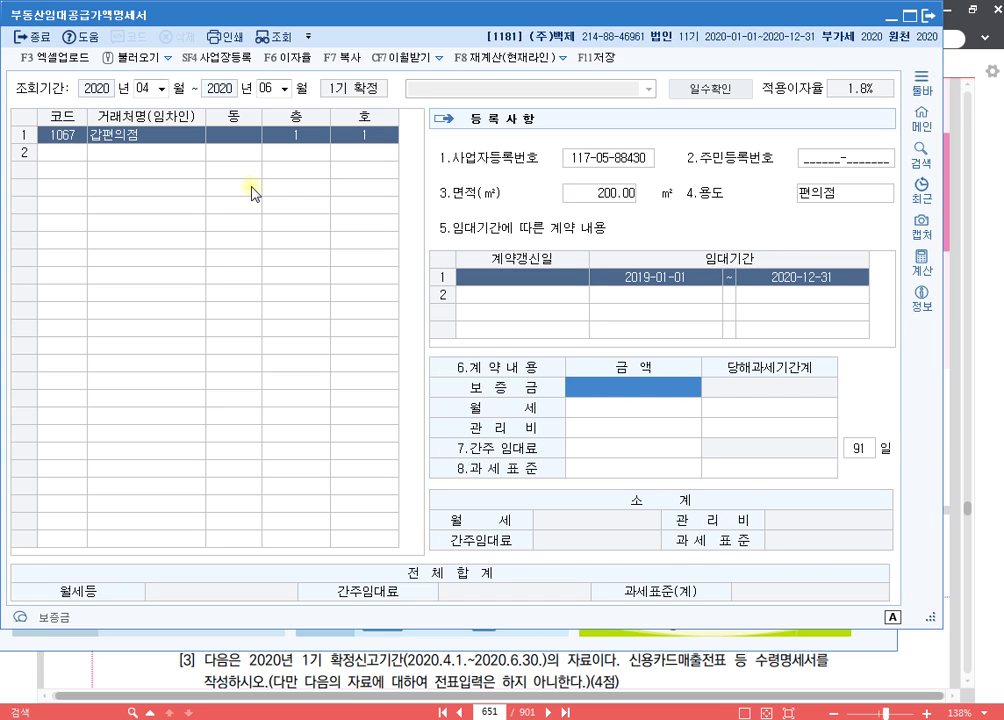
# Enter 갑편의점's 보증금 of 300,000,000 and 월세 of 5,000,000, leave 관리비 blank, and complete the tenant entry.
pyautogui.write('300000000')
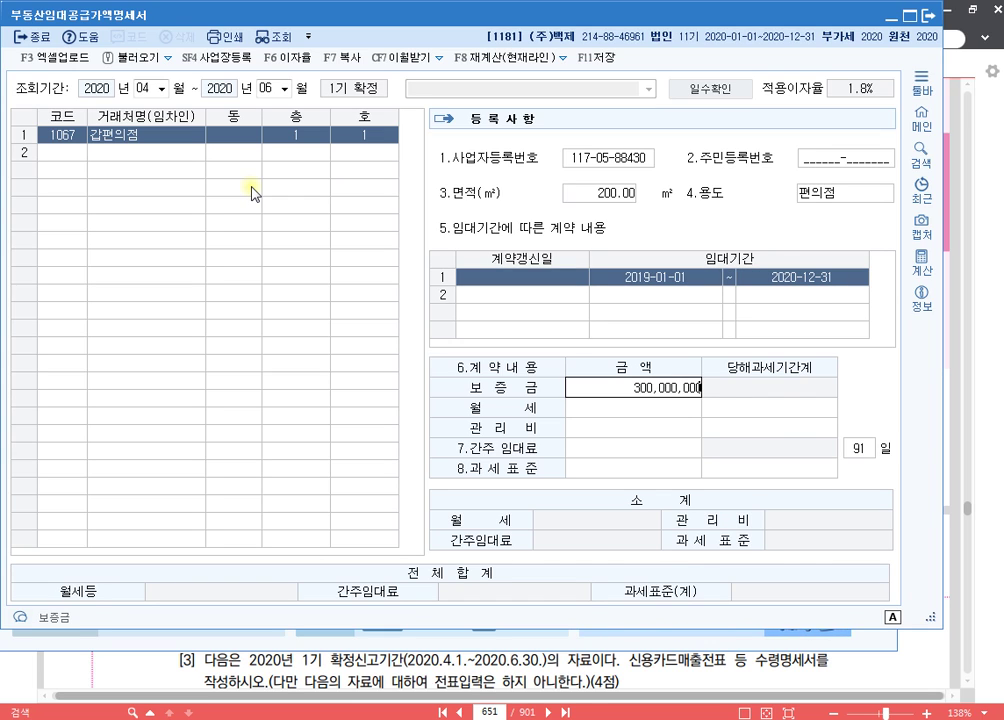
pyautogui.press('Return')
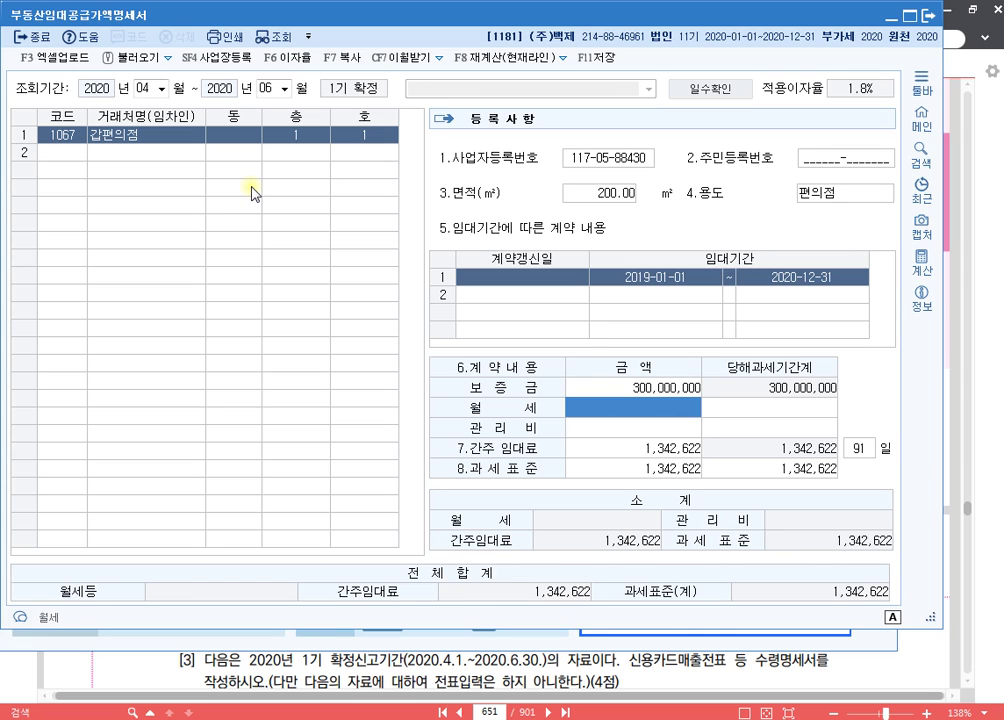
pyautogui.write('5,000,000')
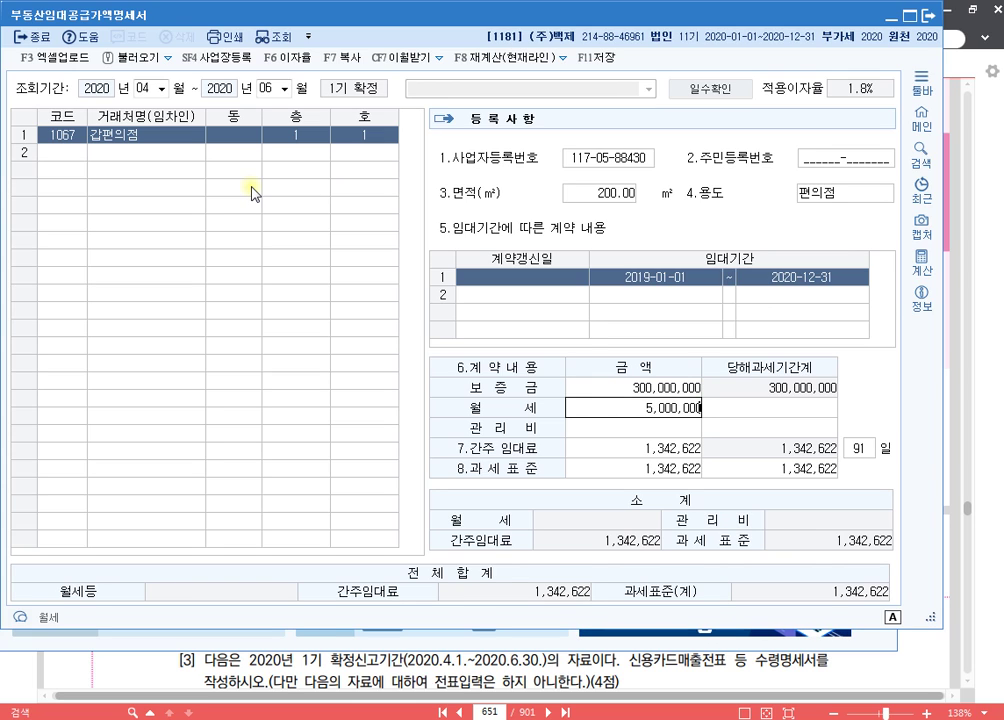
pyautogui.press('Return')
pyautogui.press('Return')
pyautogui.press('Return')
pyautogui.press('Return')
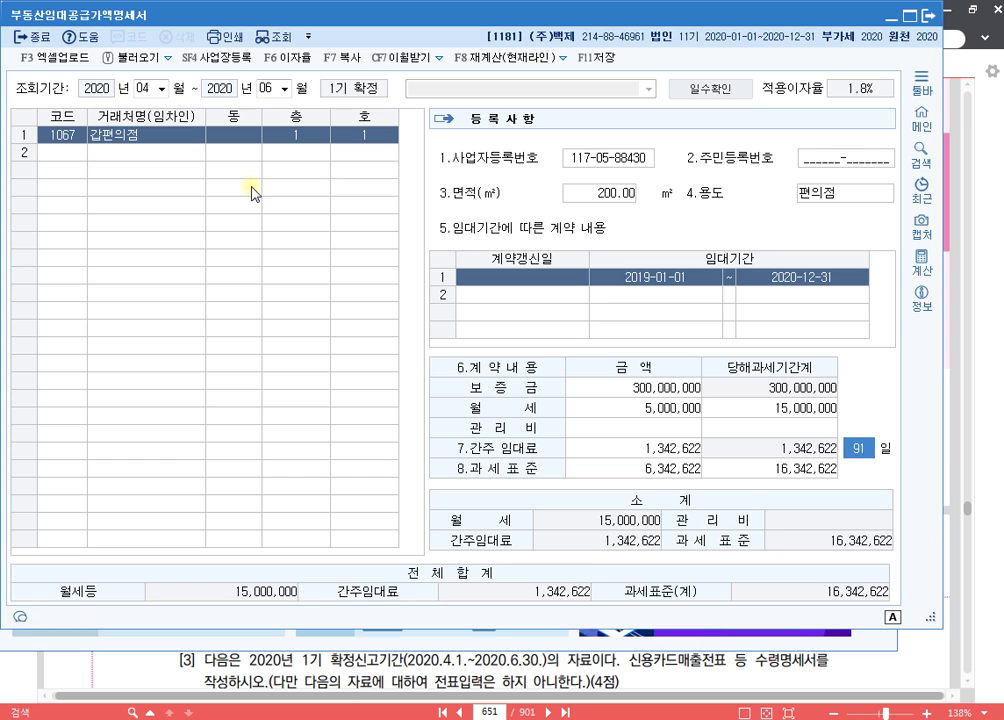
pyautogui.press('Return')
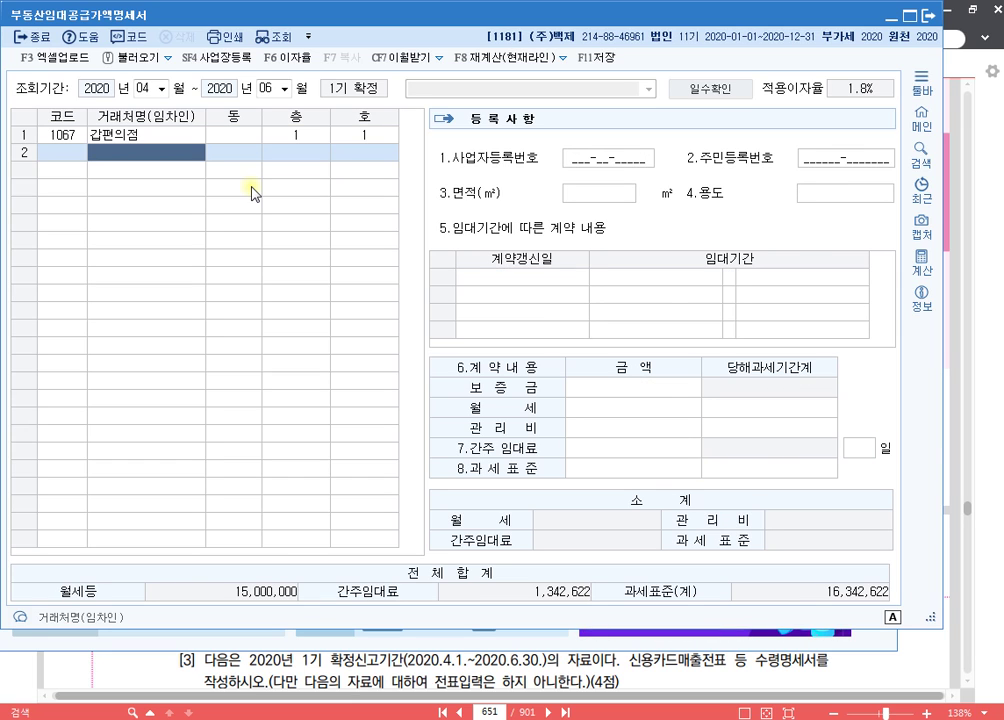
# Add 을노래방 as the second tenant, with floor 2 and unit 2 and no building number.
pyautogui.press('F2')
pyautogui.write('을')
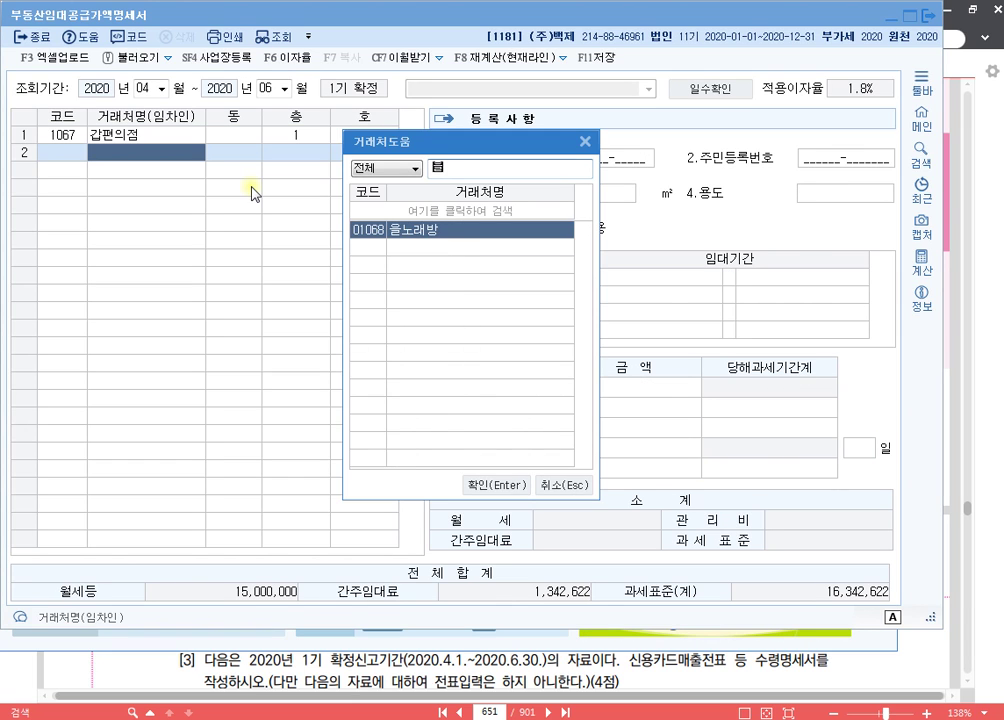
pyautogui.press('Return')
pyautogui.press('Return')
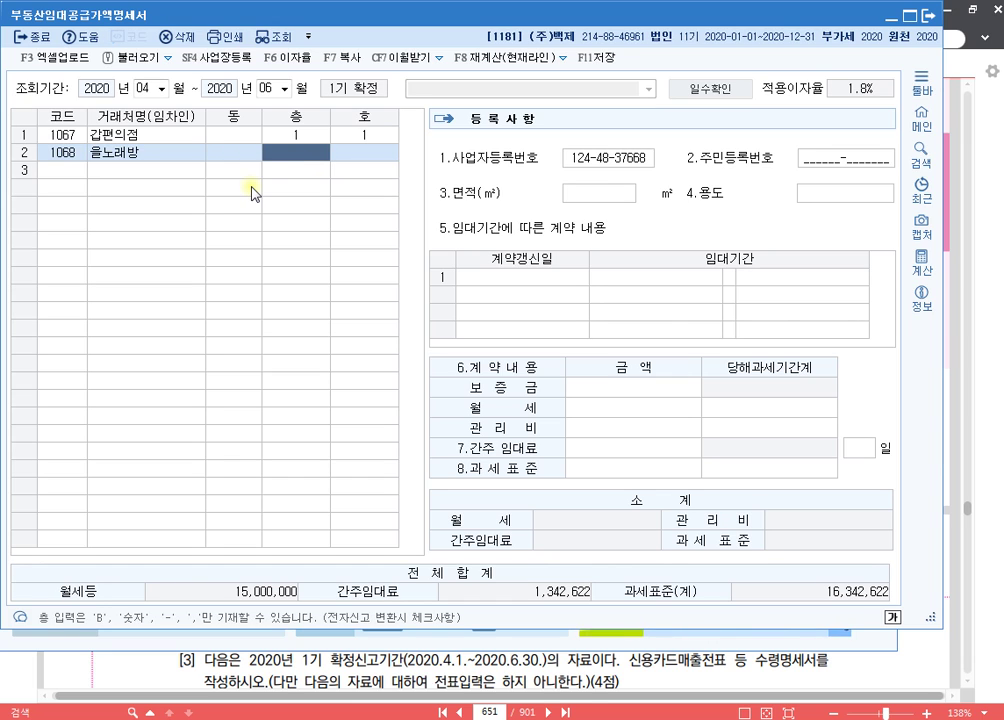
pyautogui.write('2')
pyautogui.press('Return')
pyautogui.write('2')
pyautogui.press('Return')
# Leave 을노래방's resident registration number blank, and enter its area as 200 m² and its use as 노래방.
pyautogui.press('Return')
pyautogui.press('Return')
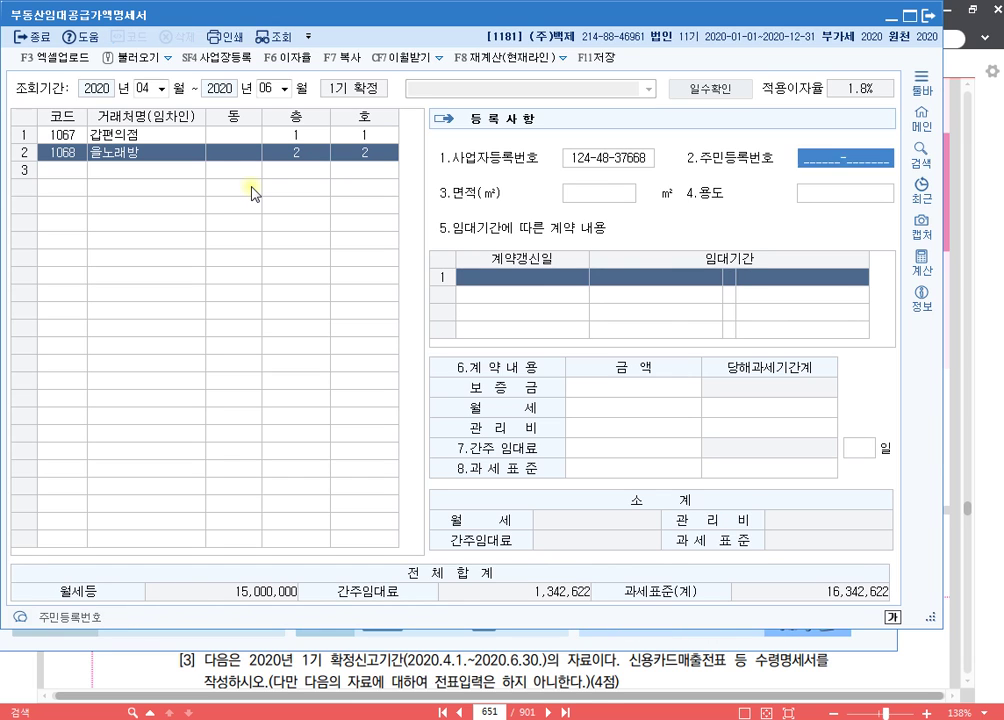
pyautogui.write('200')
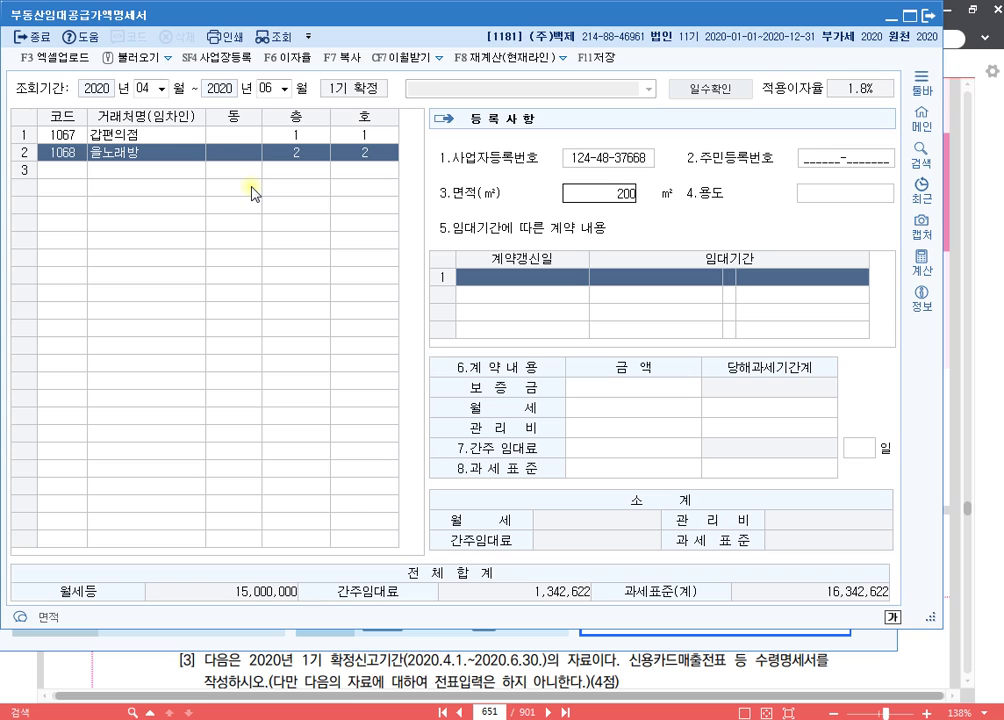
pyautogui.press('Return')
pyautogui.write('노래방')
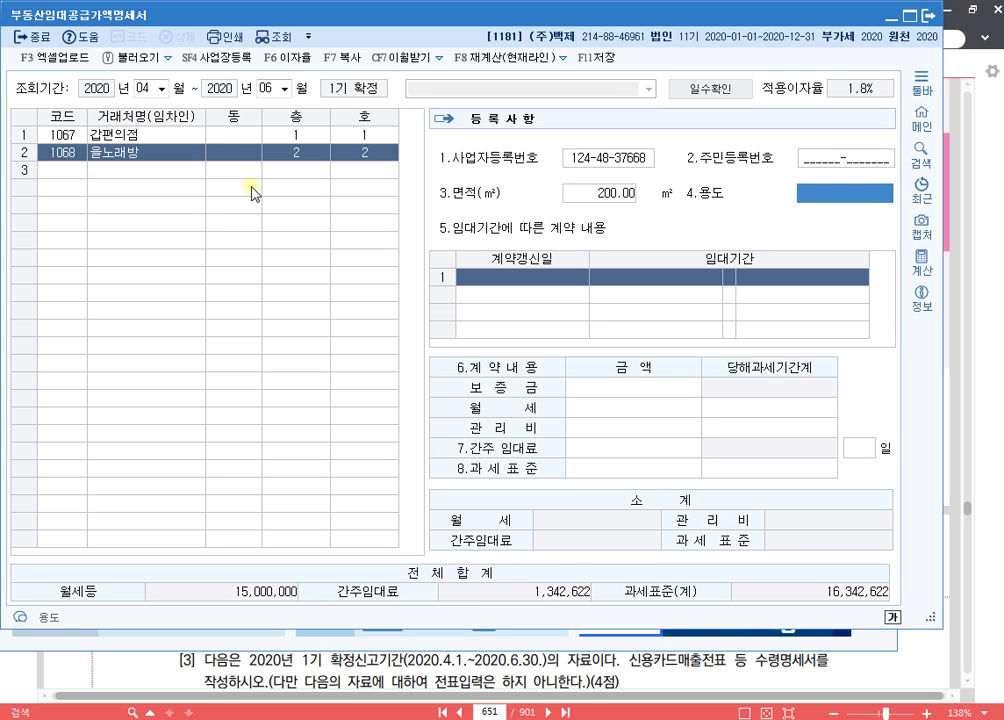
pyautogui.press('Return')
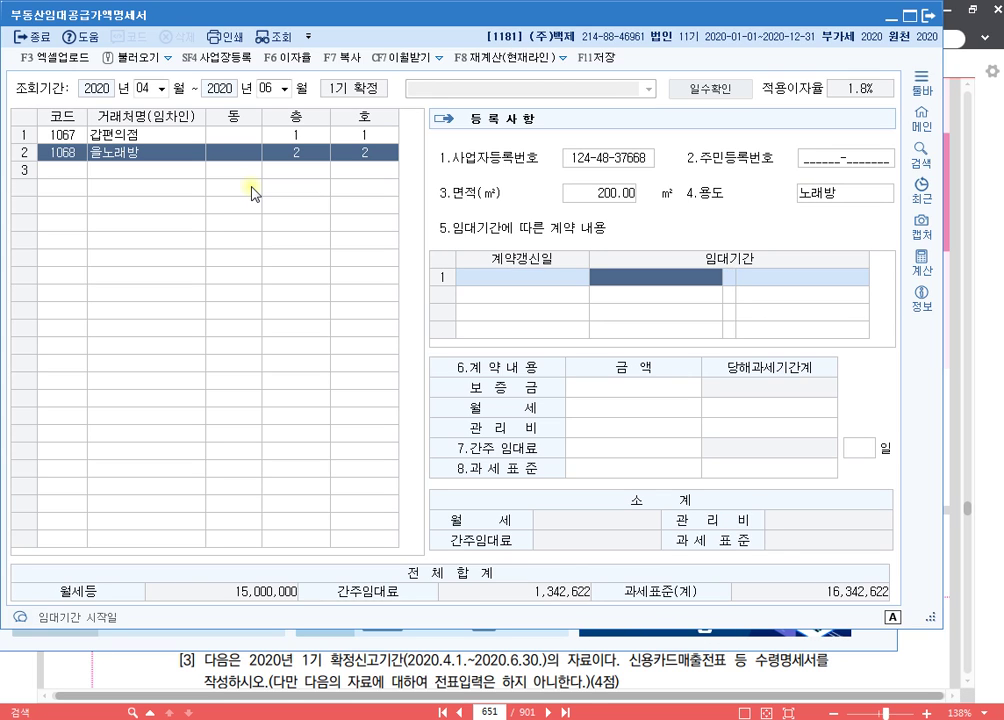
# Enter 을노래방's lease period as 2020-04-01 to 2022-03-31.
pyautogui.write('200 -  -')
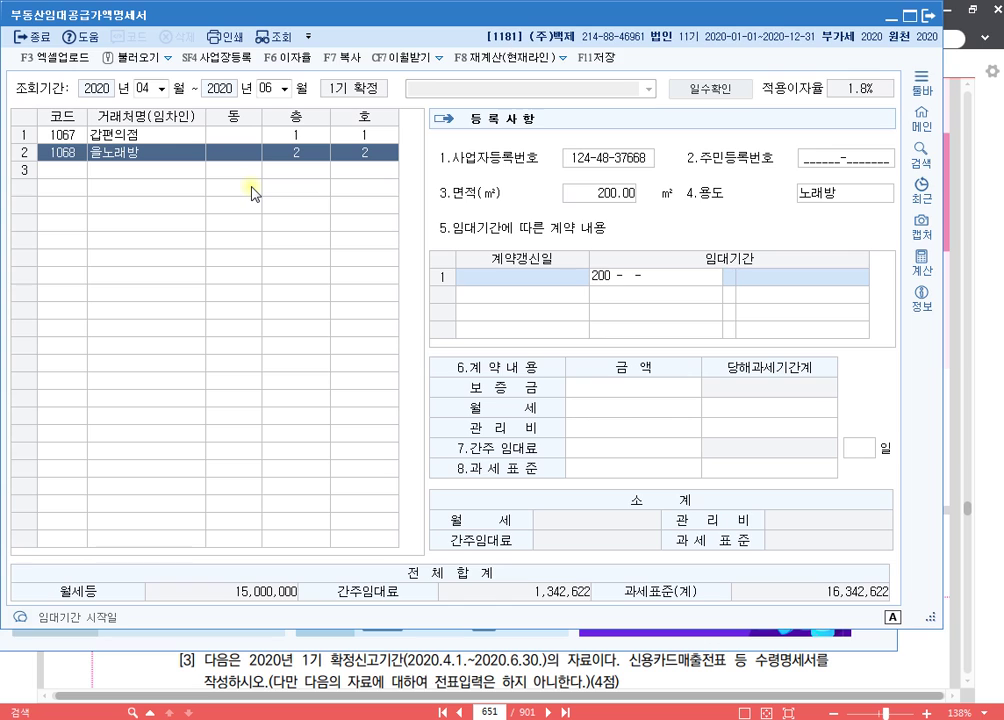
pyautogui.write('2020')
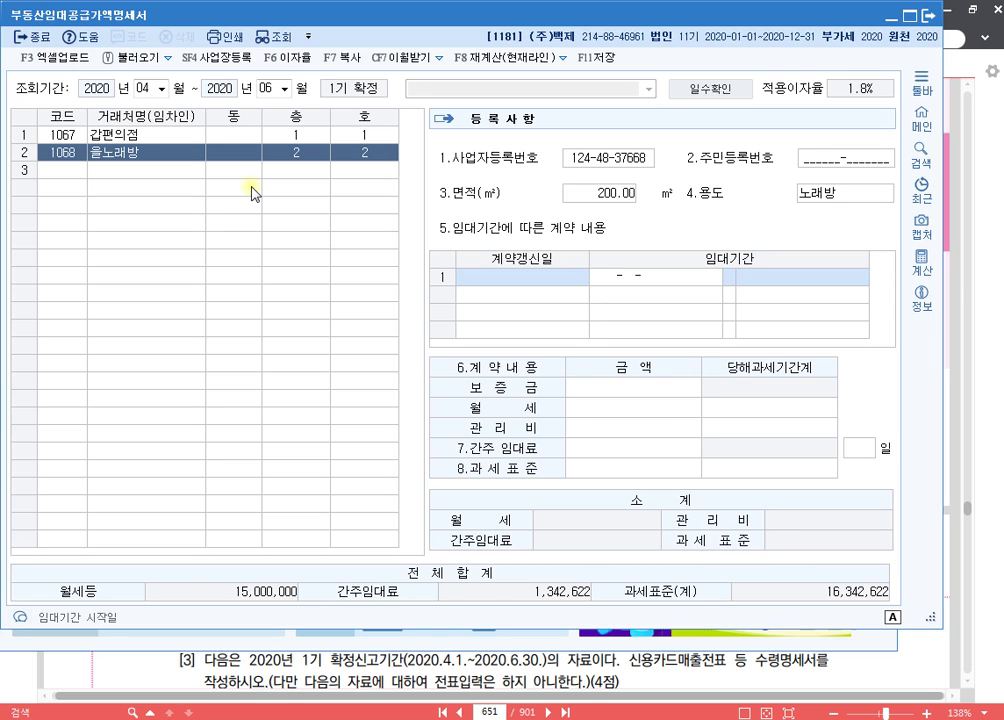
pyautogui.write('0401')
pyautogui.press('Return')
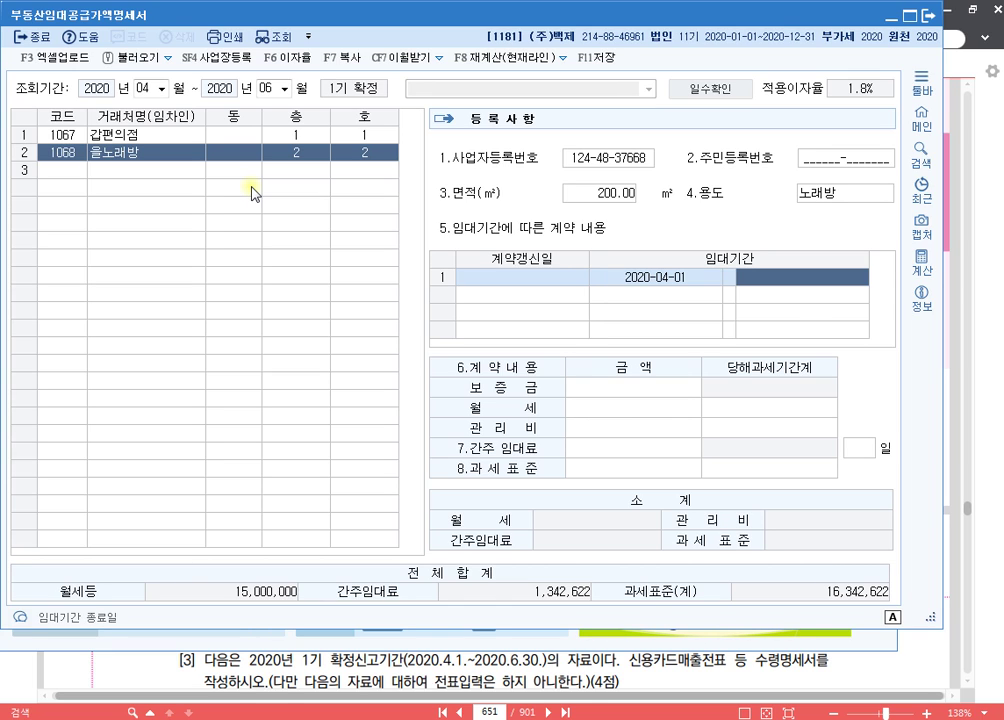
pyautogui.write('2')
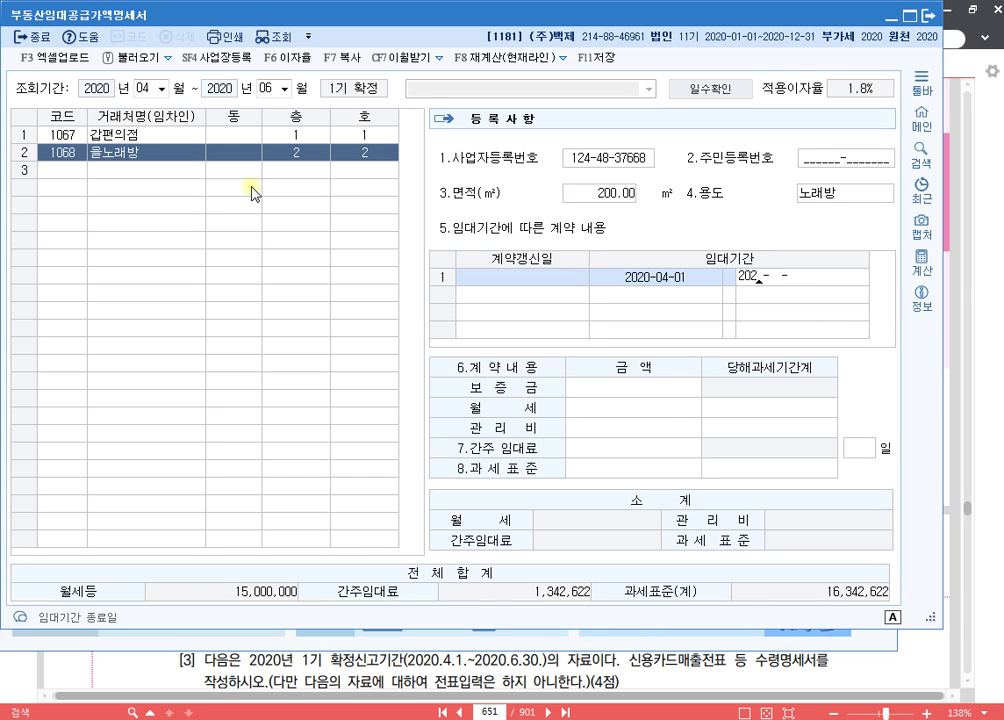
pyautogui.write('022-03-31')
pyautogui.press('Return')
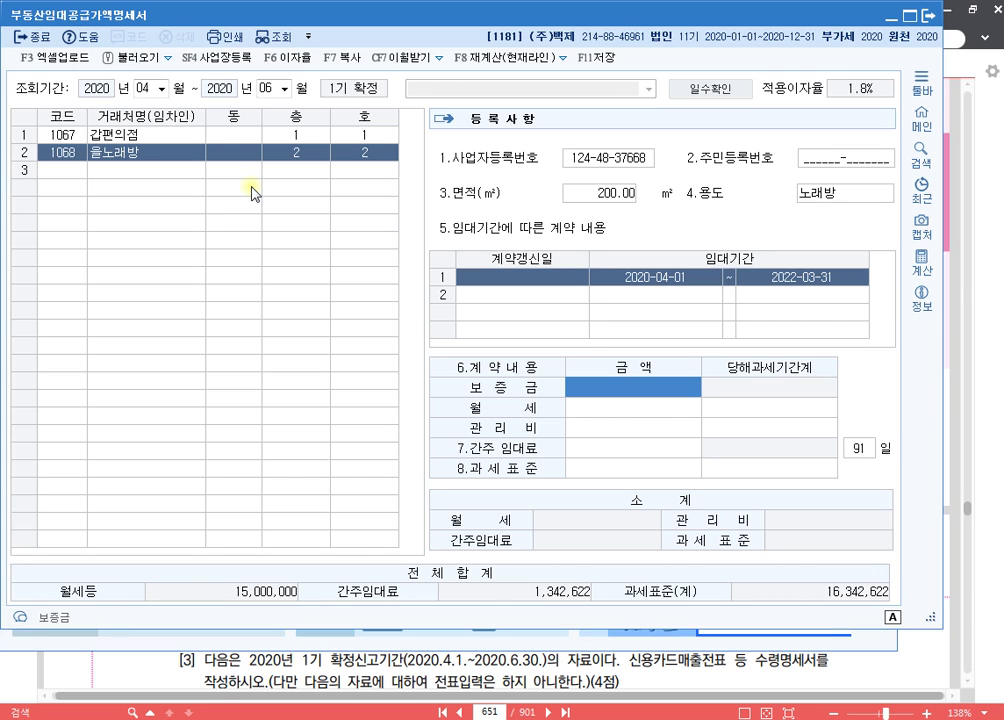
# Enter 을노래방's 보증금 of 200,000,000 and 월세 of 3,000,000, leave 관리비 blank, and complete the tenant entry.
pyautogui.write('200000000')
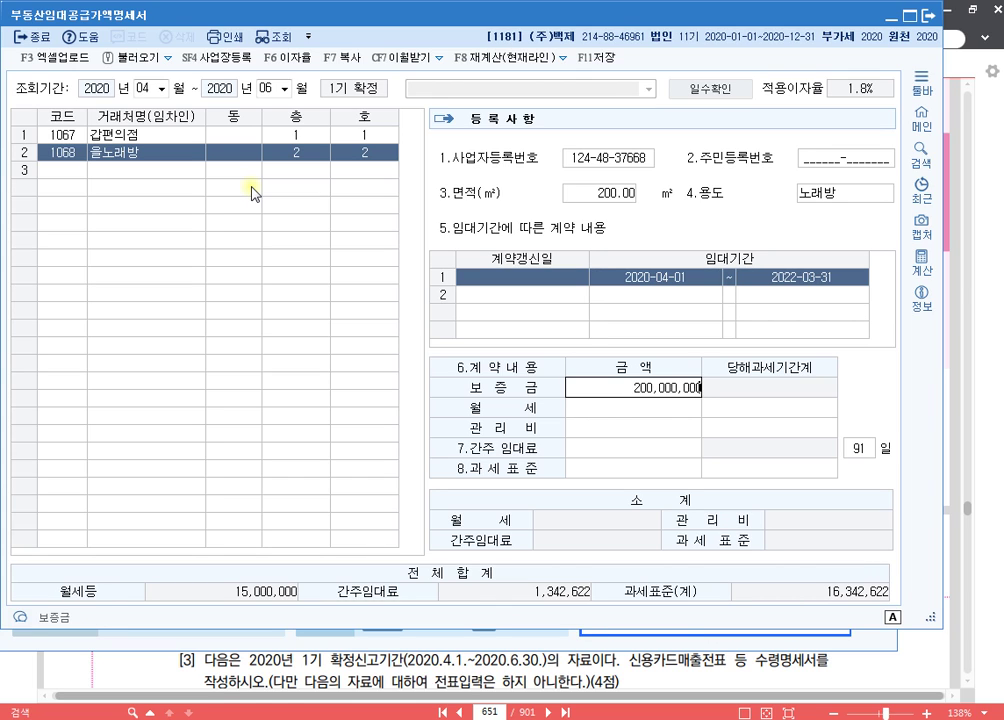
pyautogui.press('Return')
pyautogui.write('3,000,000')
pyautogui.press('Return')
pyautogui.press('Return')
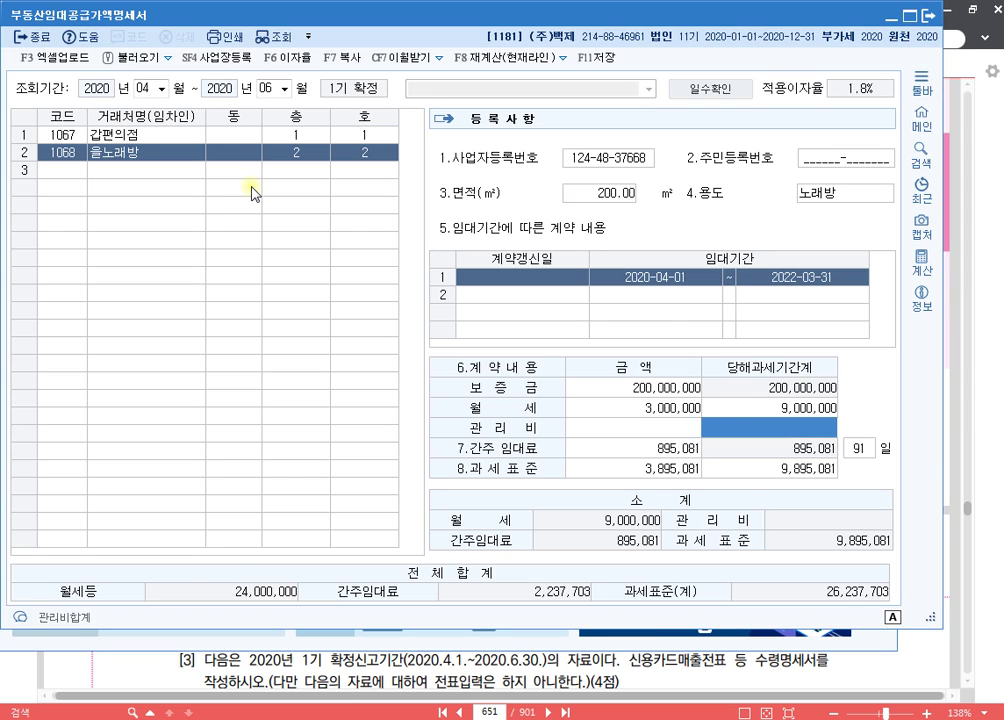
pyautogui.press('Return')
pyautogui.press('Return')
pyautogui.press('Return')
pyautogui.press('Up')
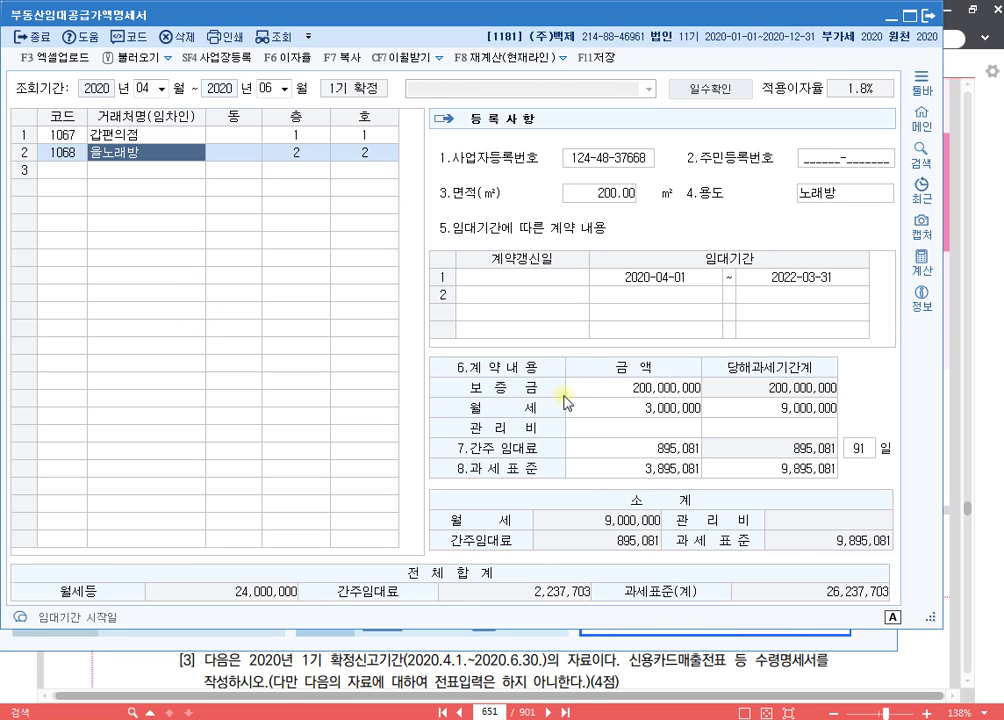
# Review the 적용이자율 setting for the deemed-rent calculation, close it, and save the 부동산임대공급가액명세서.
pyautogui.click(857, 96)
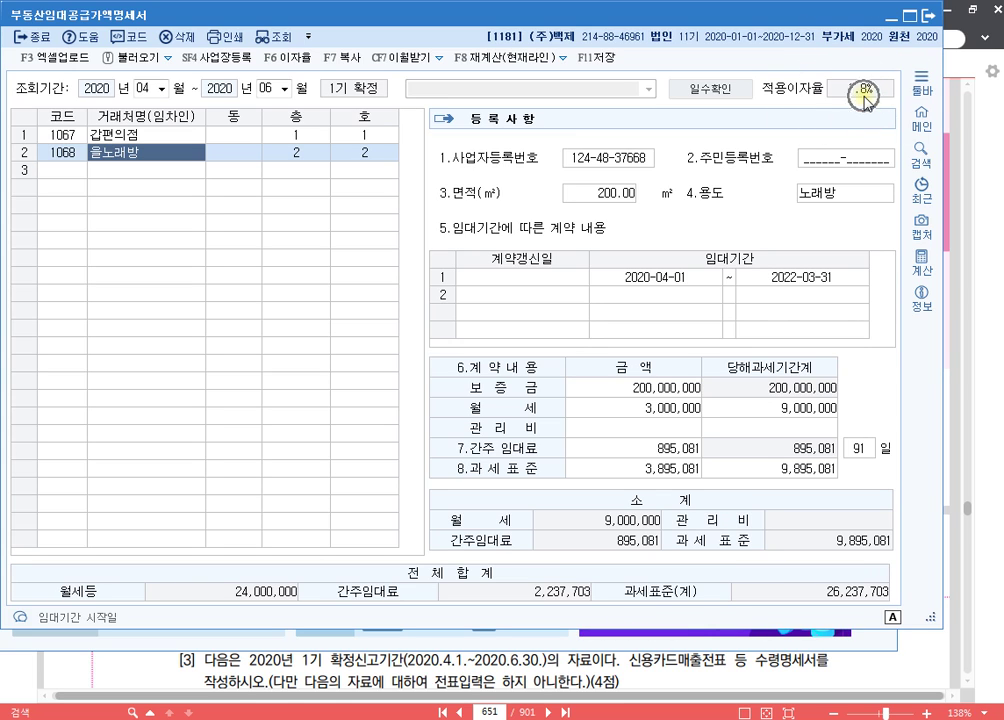
pyautogui.click(292, 60)
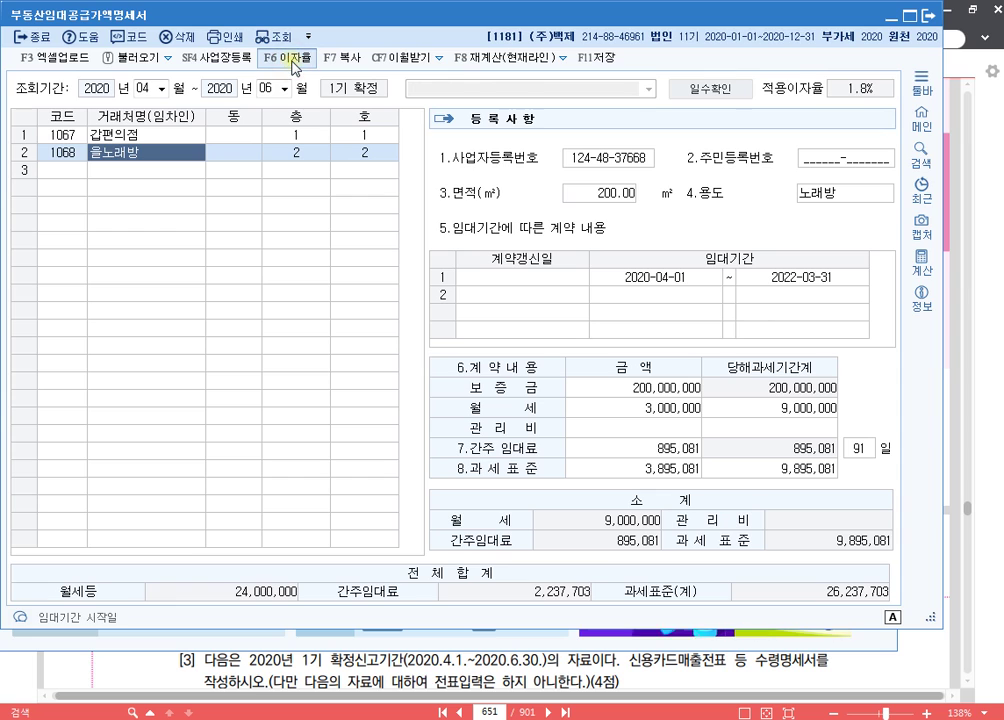
pyautogui.press('ctrl')
pyautogui.click(294, 62)
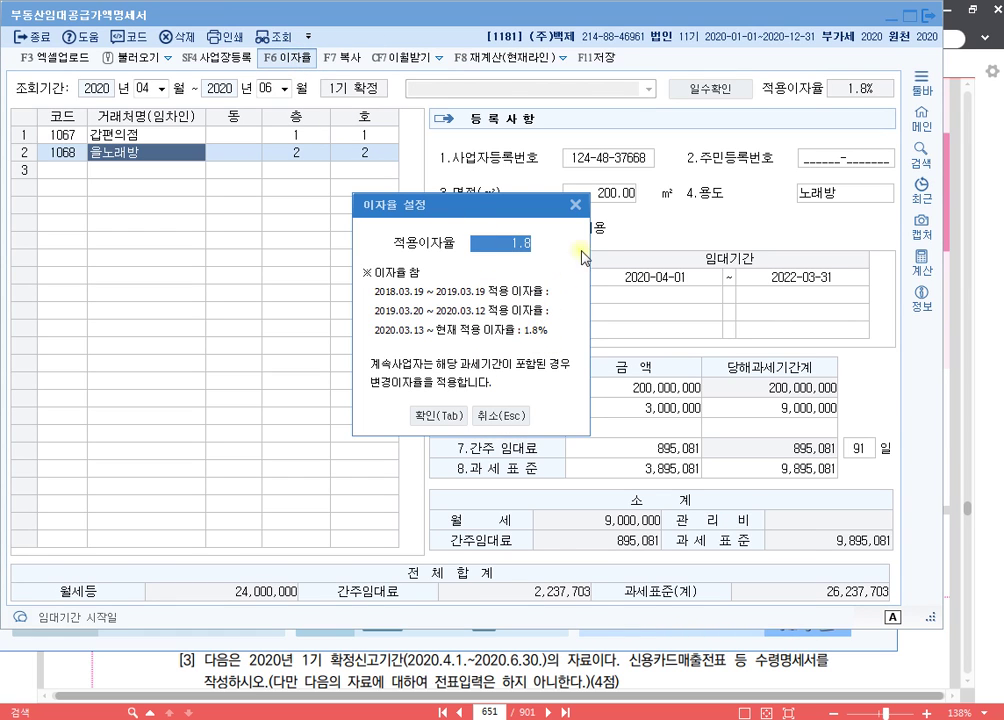
pyautogui.click(575, 204)
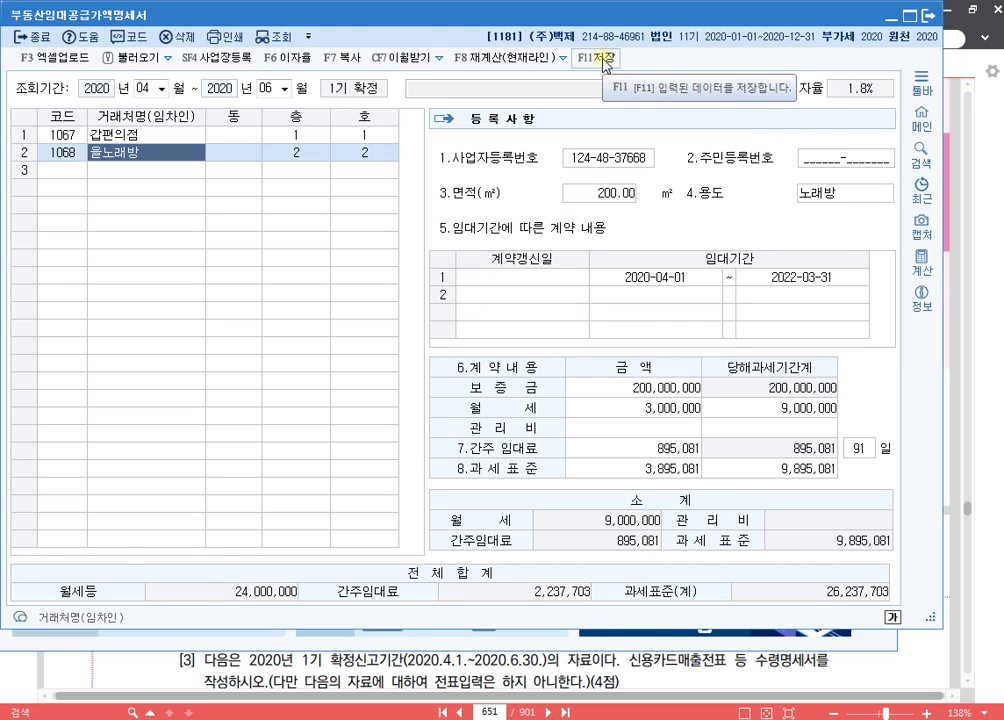
pyautogui.click(604, 62)
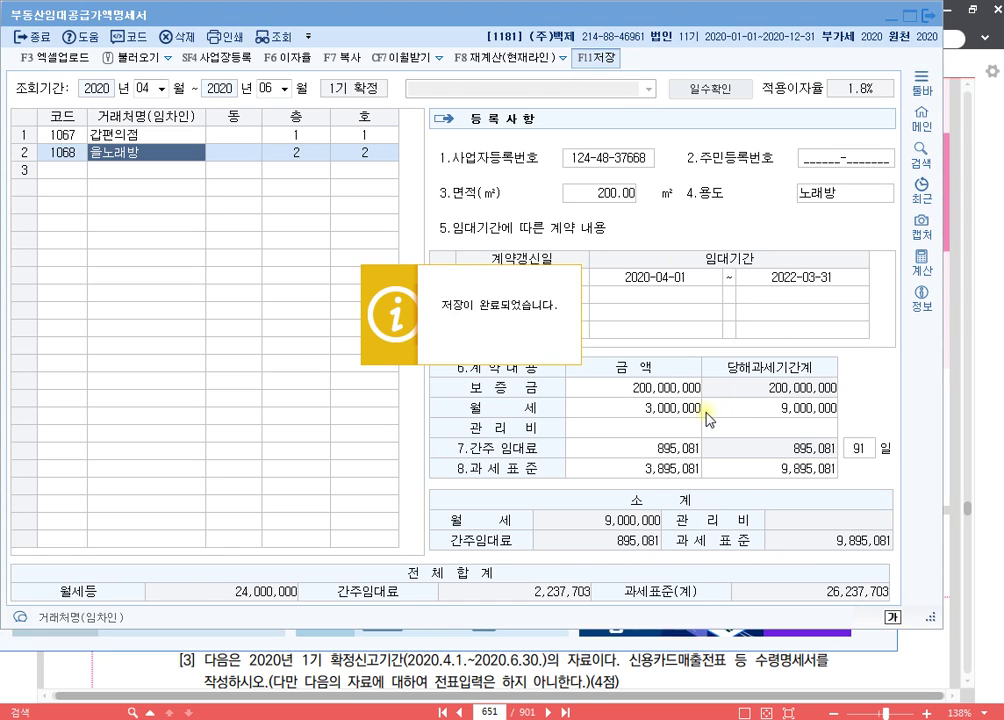